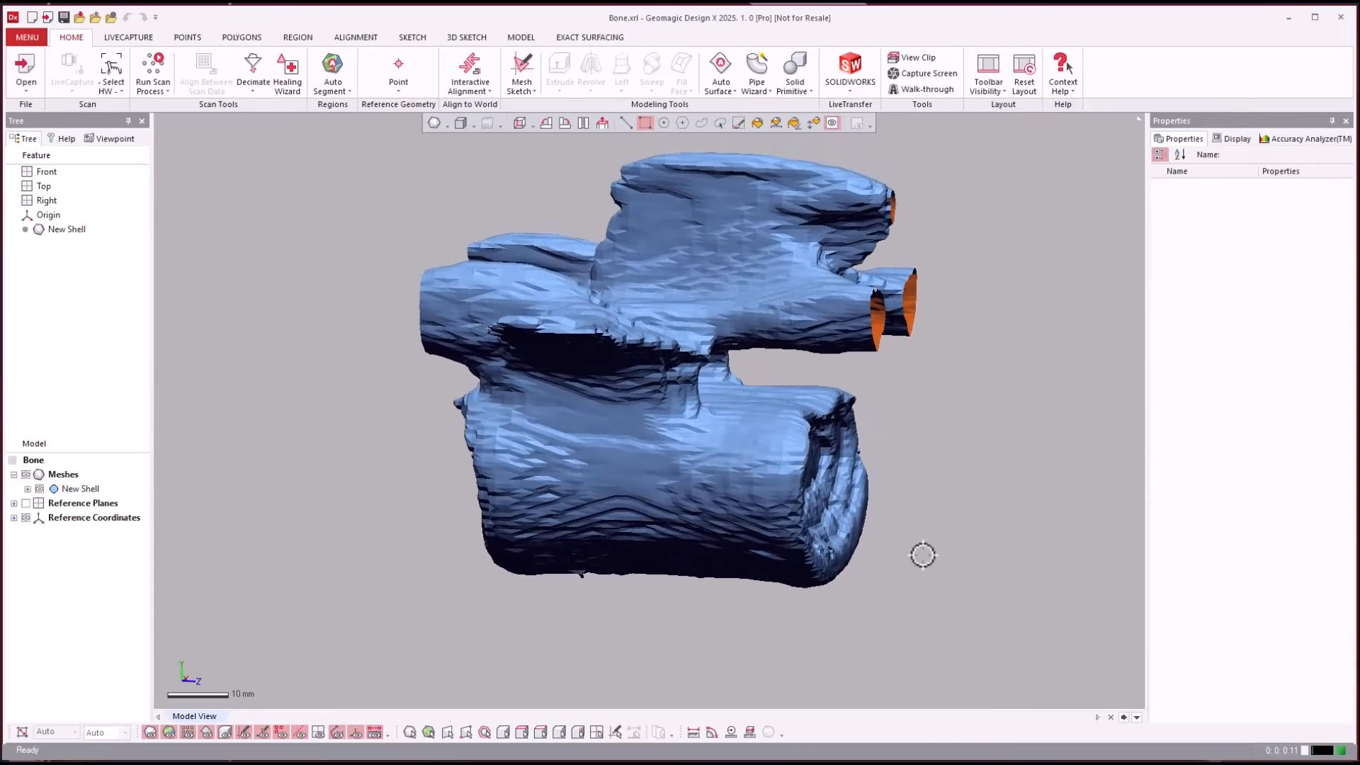
# Section the bone mesh with a below-plane View Clip moved about halfway along its length and examine the interior
pyautogui.moveTo(534, 543); pyautogui.dragTo(375, 251, button='right')
pyautogui.click(28, 40)
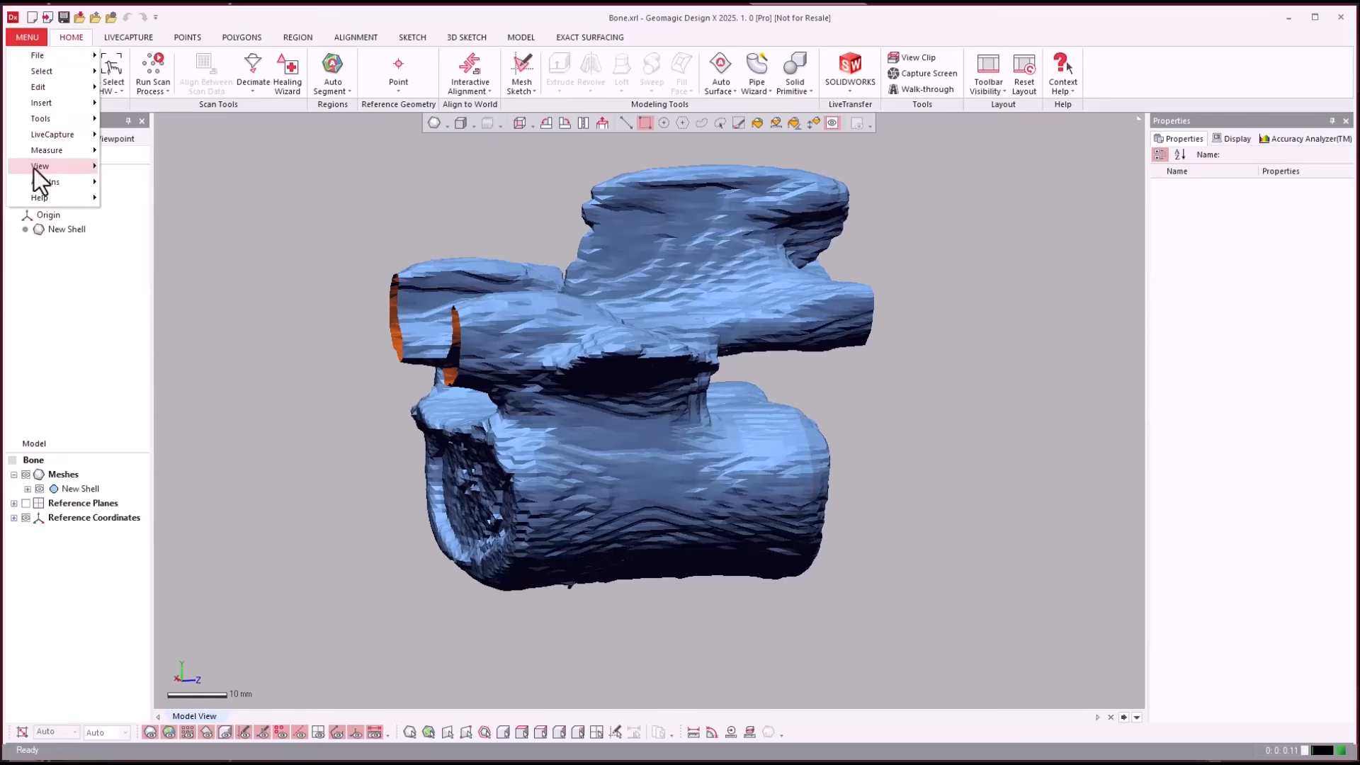
pyautogui.moveTo(50, 170)
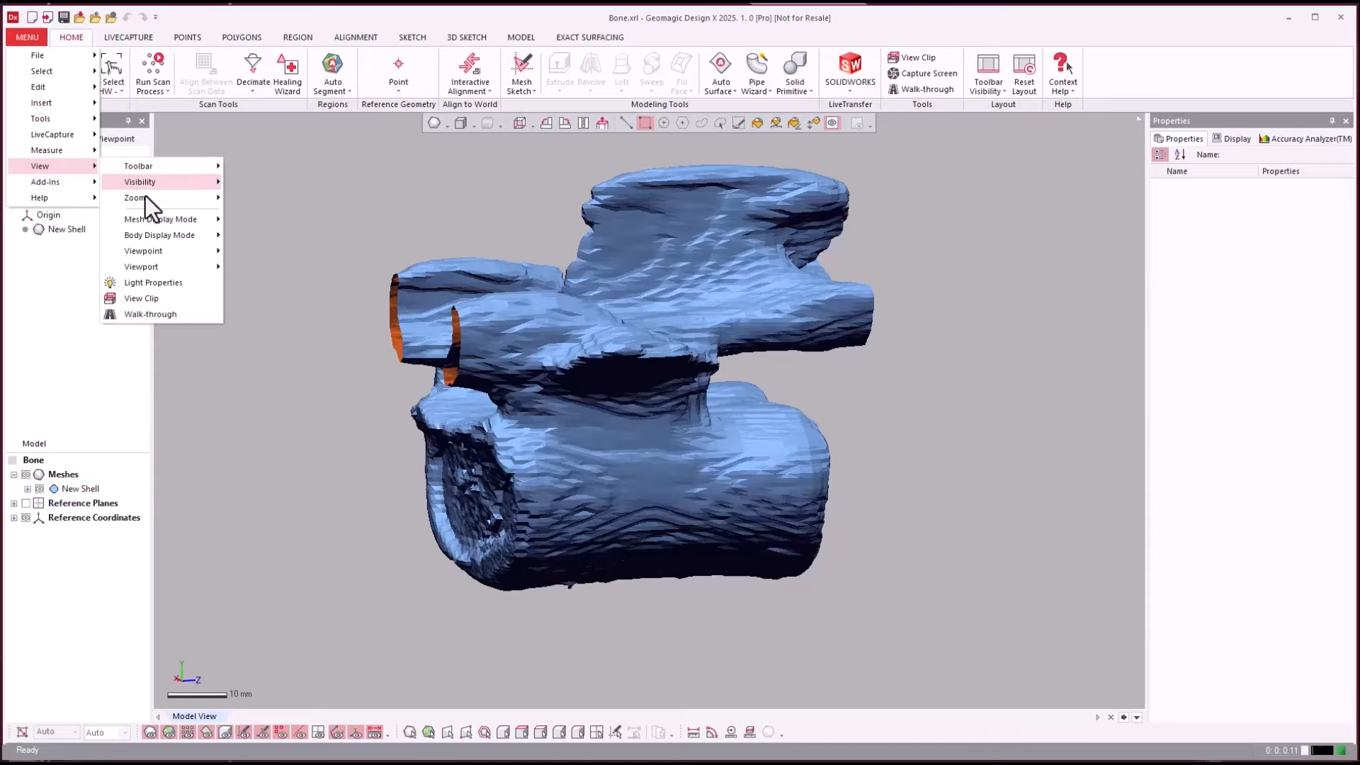
pyautogui.click(152, 299)
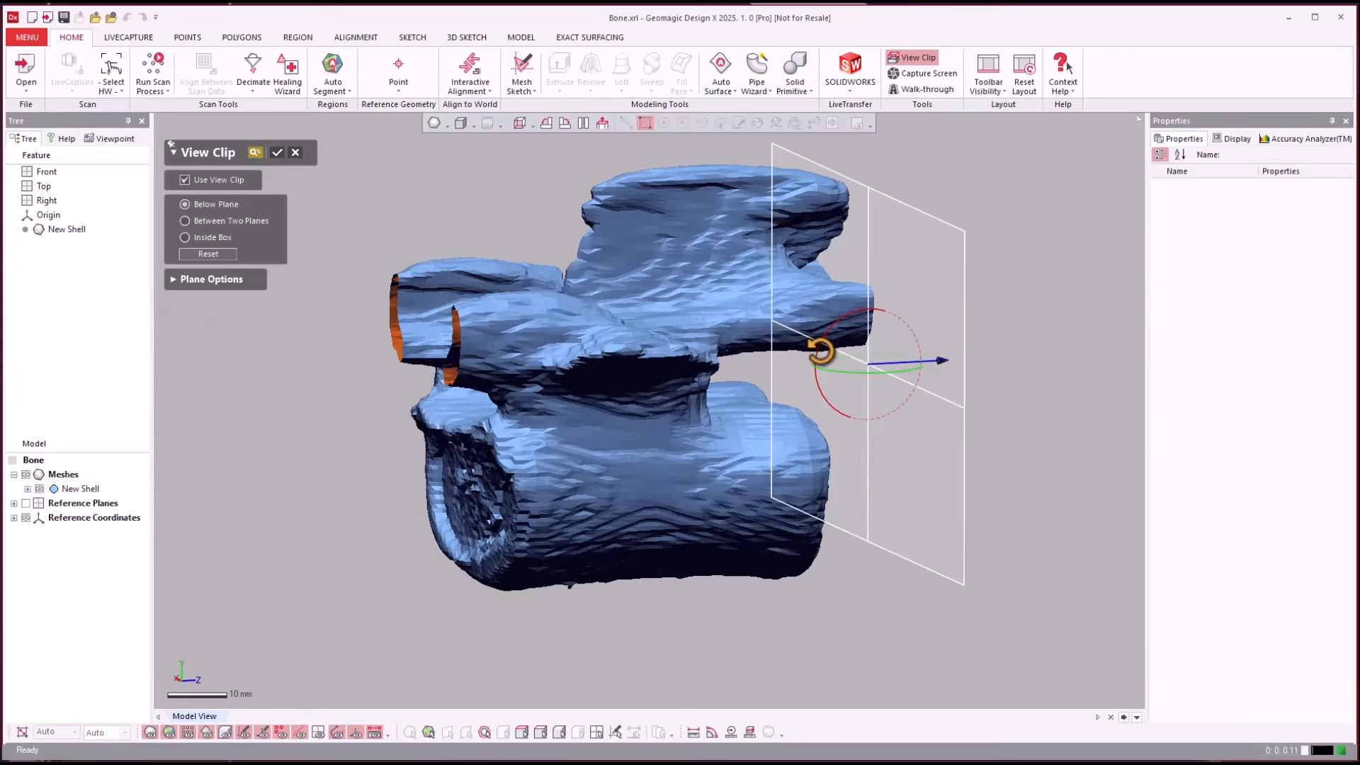
pyautogui.moveTo(942, 360); pyautogui.dragTo(787, 394)
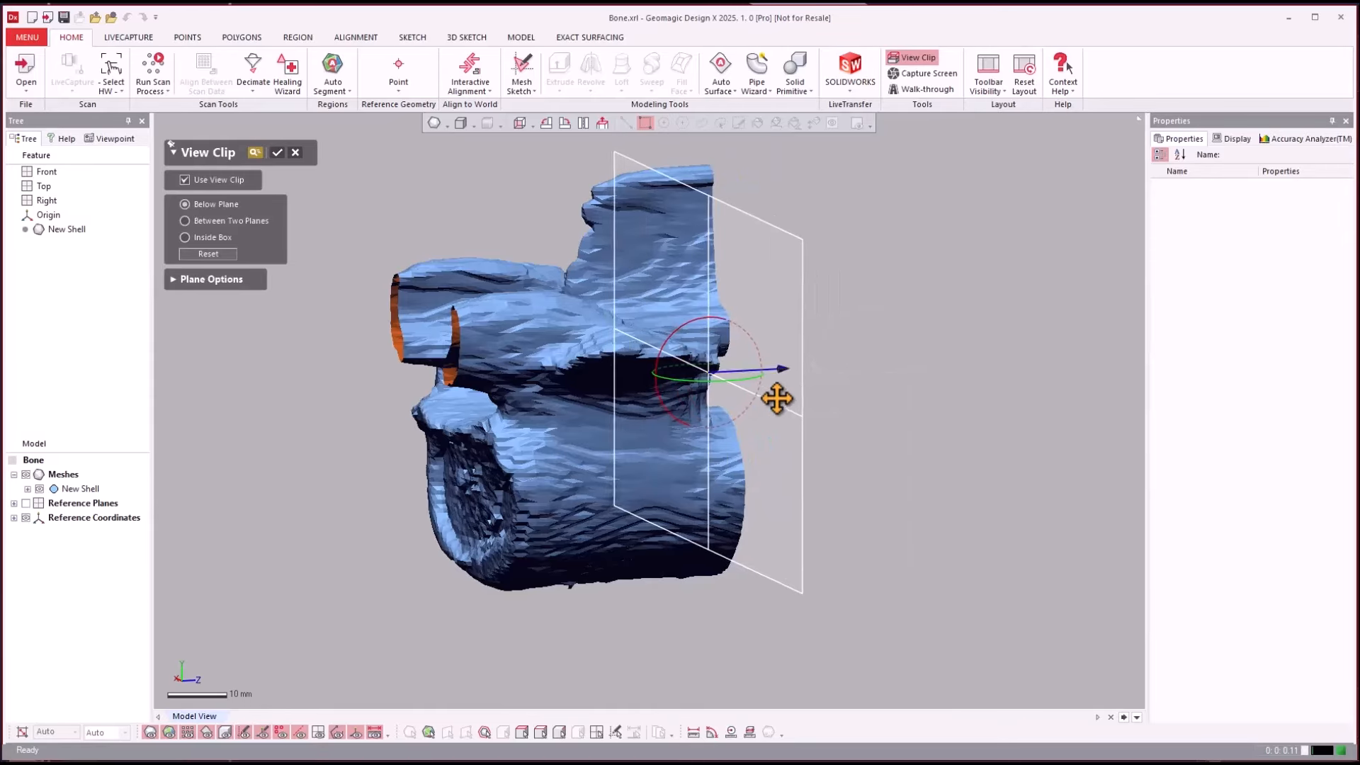
pyautogui.moveTo(777, 398); pyautogui.dragTo(741, 370, button='right')
pyautogui.moveTo(740, 371); pyautogui.dragTo(802, 524)
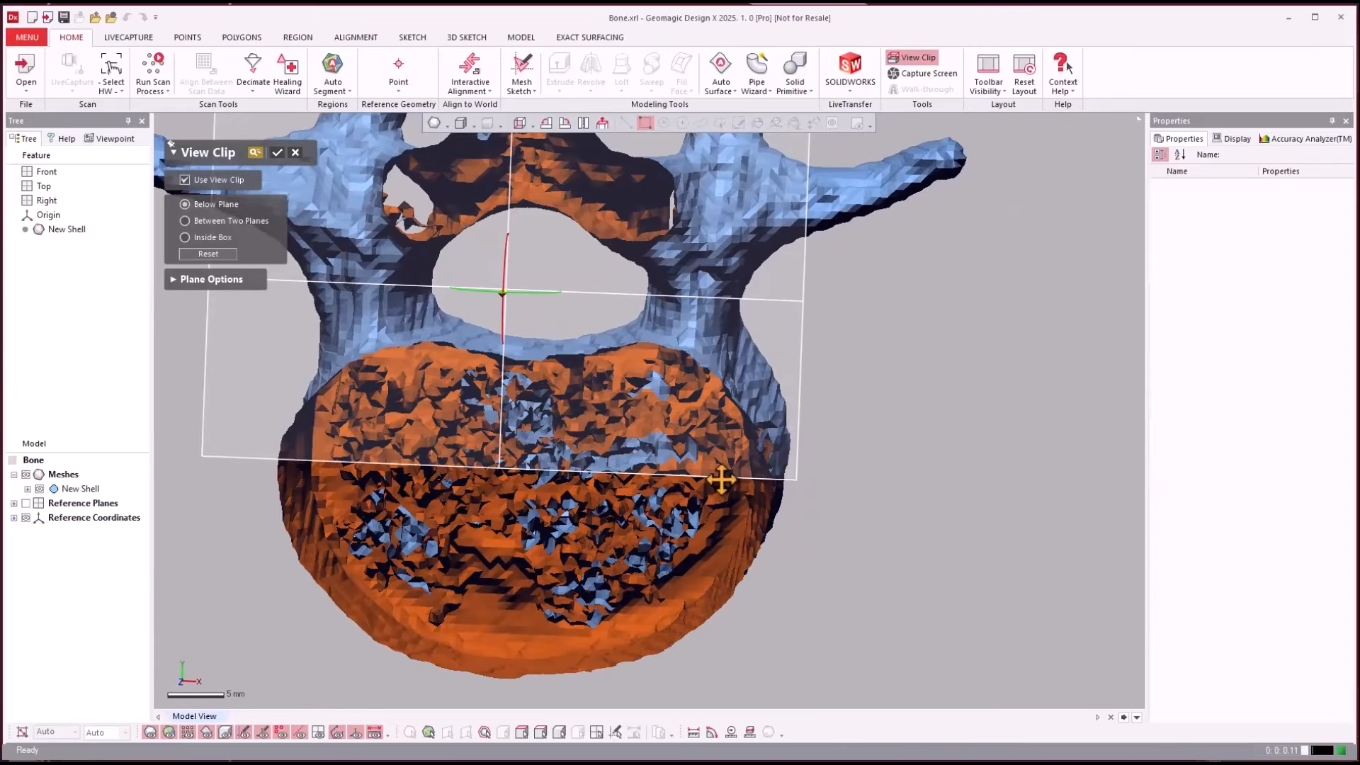
pyautogui.moveTo(577, 295); pyautogui.dragTo(634, 387, button='right')
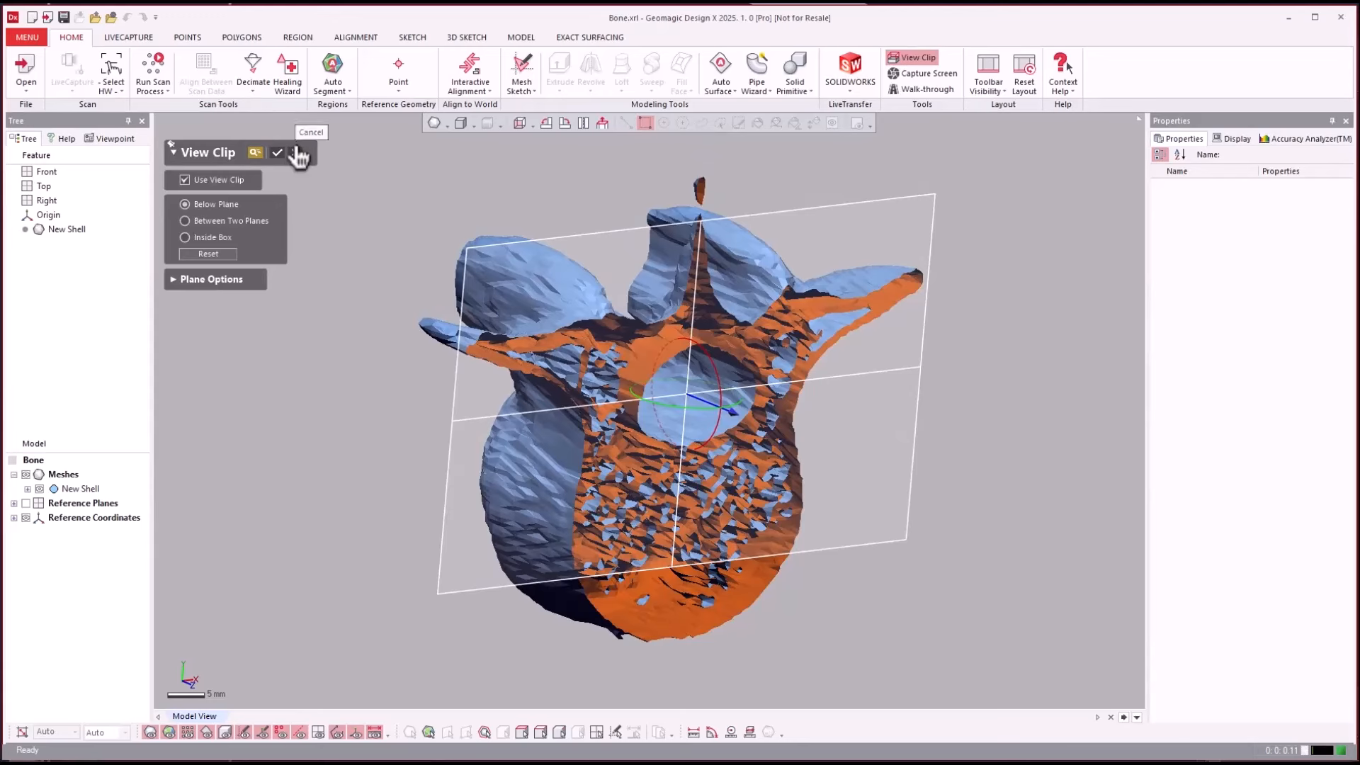
# Turn off the view clip and close View Clip, showing the whole bone mesh again
pyautogui.click(212, 180)
pyautogui.moveTo(373, 437); pyautogui.dragTo(303, 229, button='right')
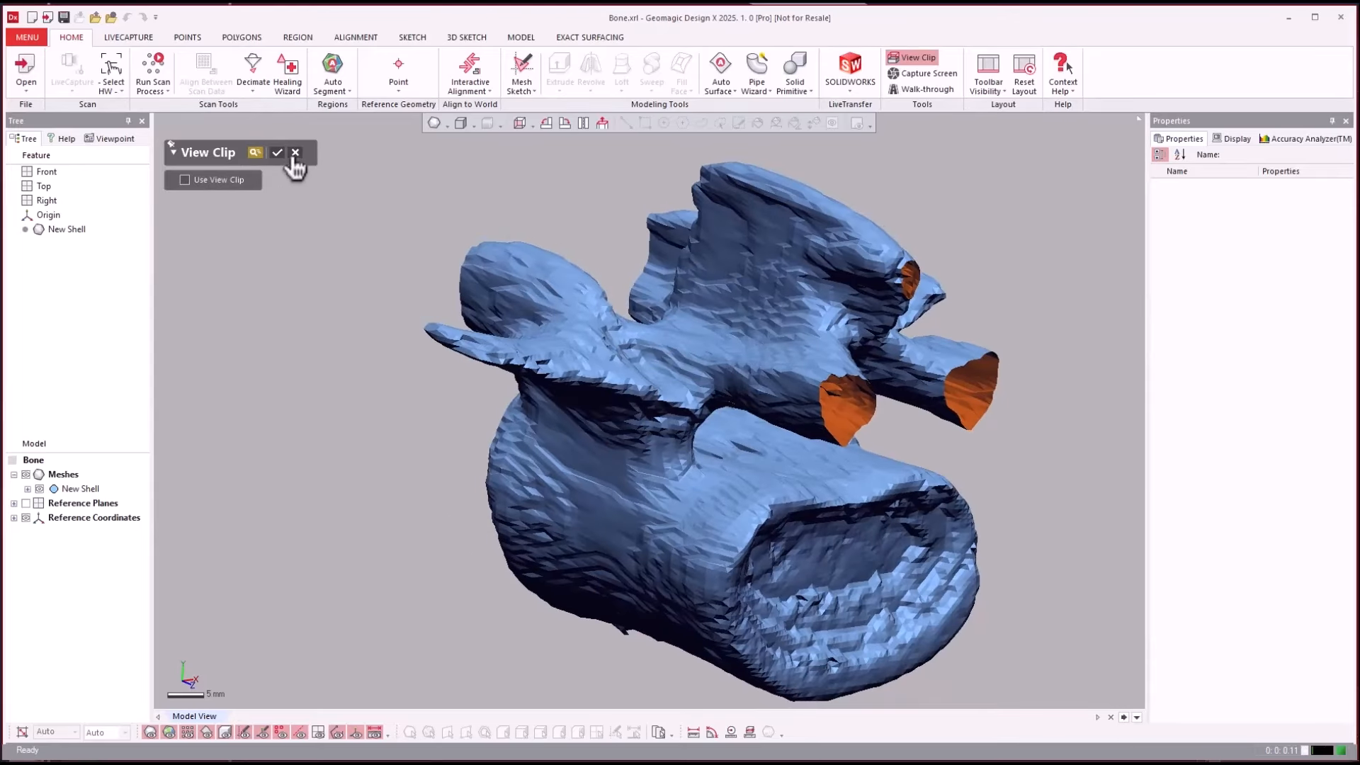
pyautogui.click(295, 152)
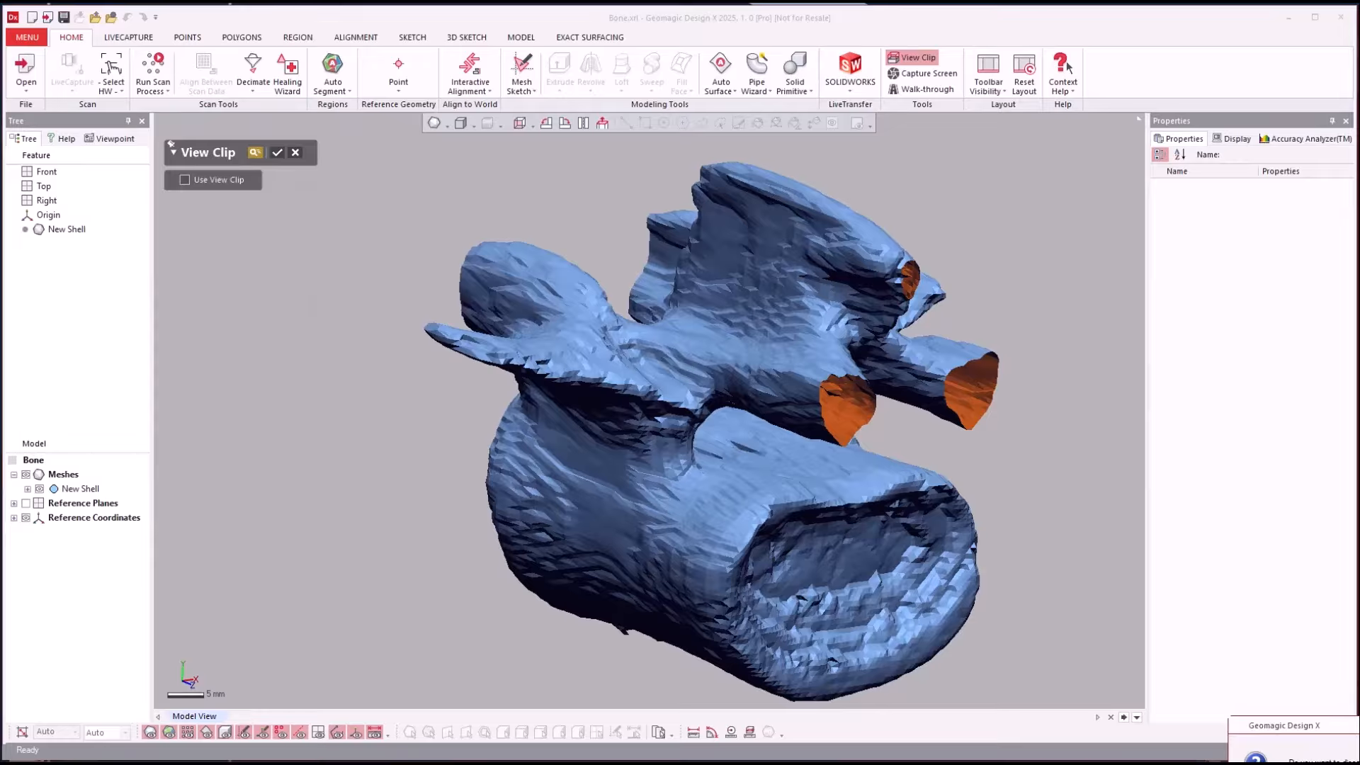
pyautogui.click(1335, 763)
pyautogui.moveTo(1065, 474); pyautogui.dragTo(1052, 360, button='right')
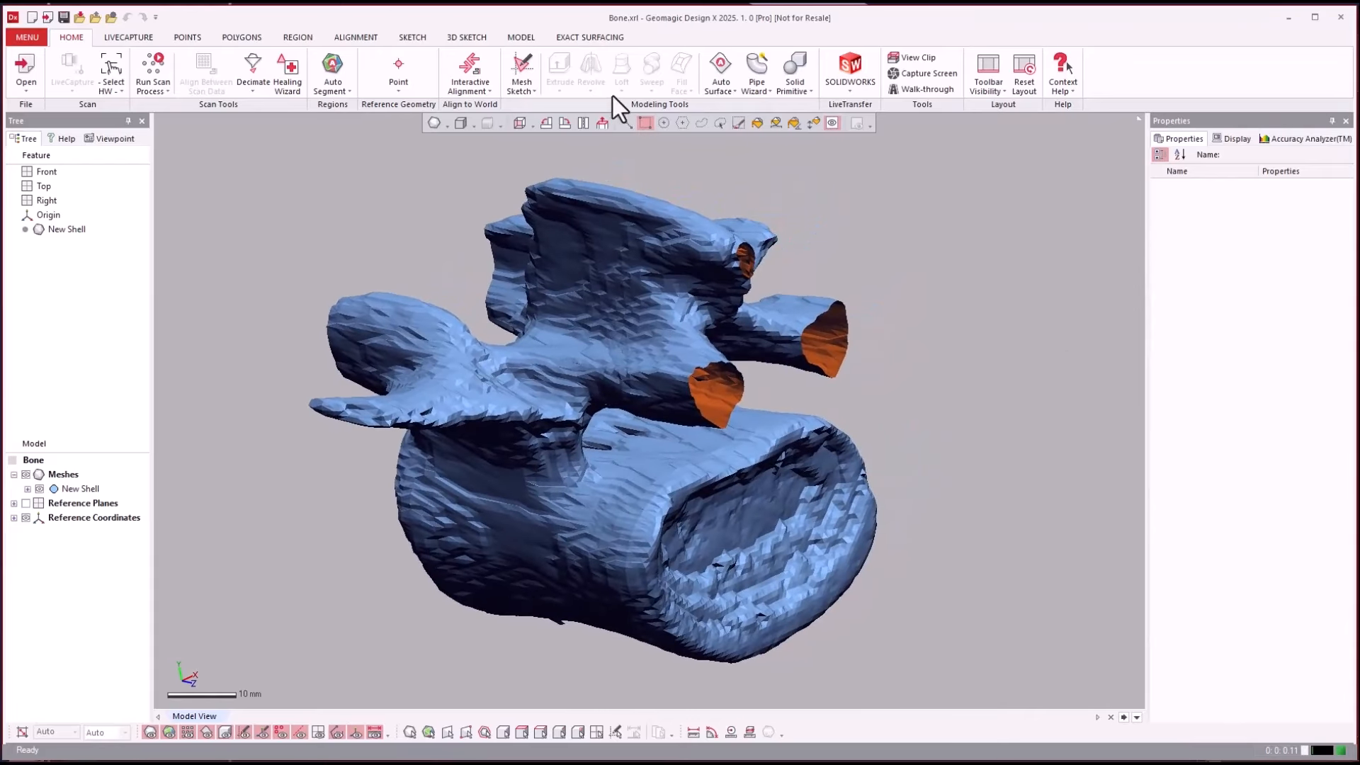
# Shrink-wrap the New Shell mesh with a maximum deviation of 0.205 and a maximum triangles count of 5,000,000
pyautogui.click(243, 37)
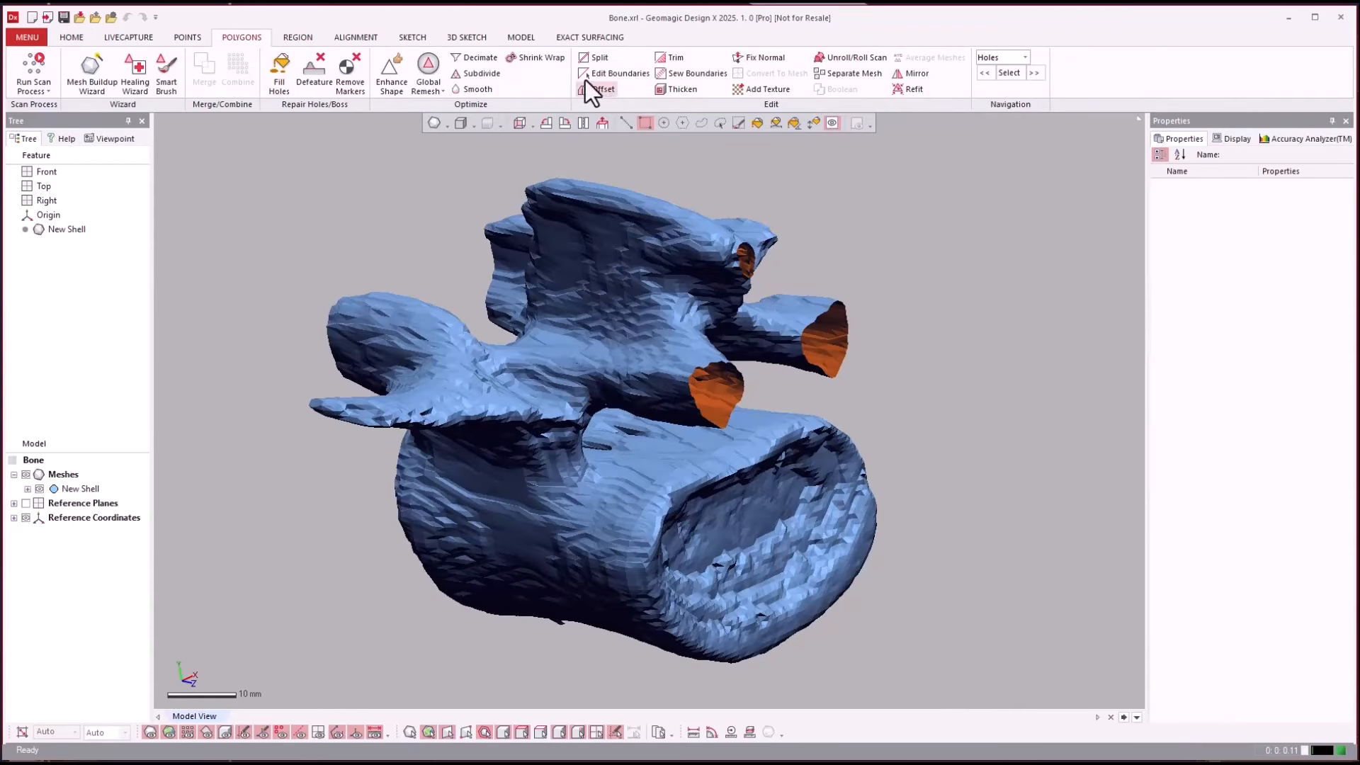
pyautogui.click(532, 57)
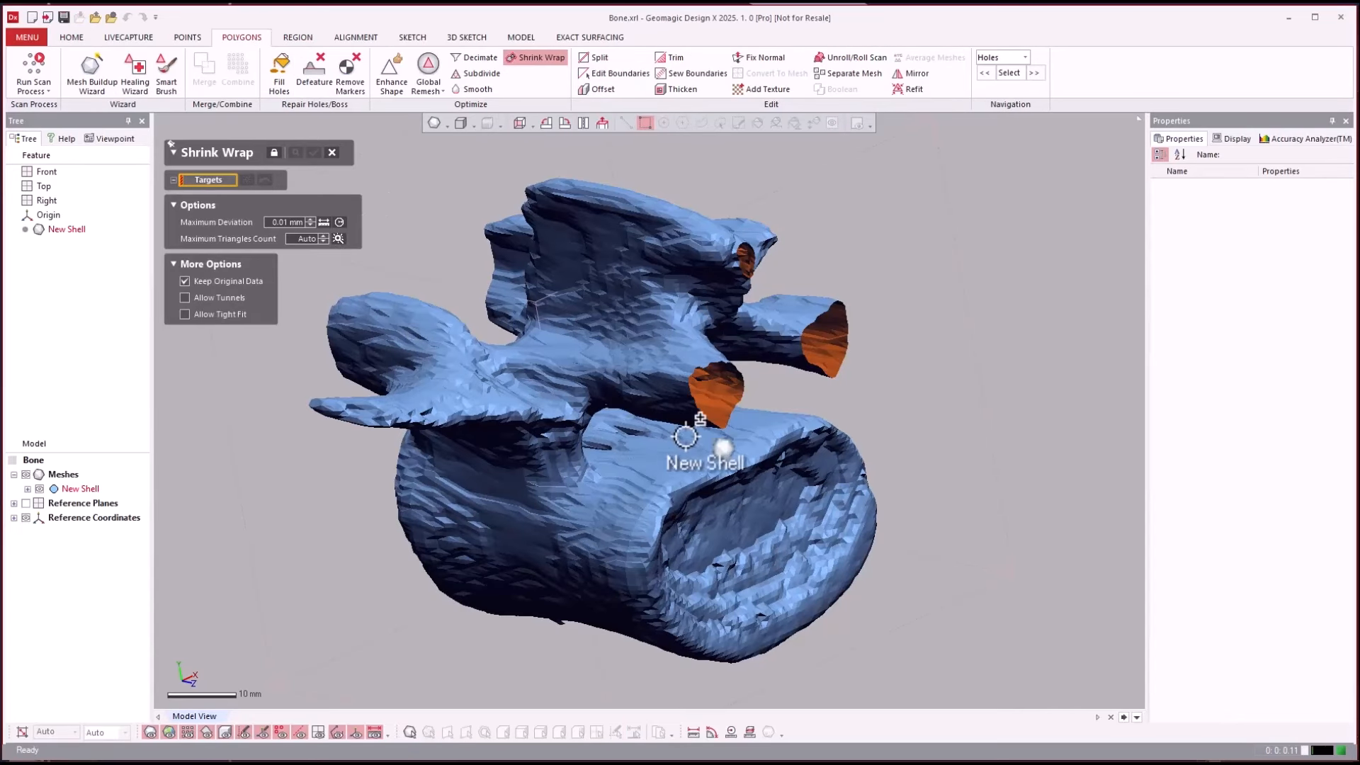
pyautogui.click(68, 489)
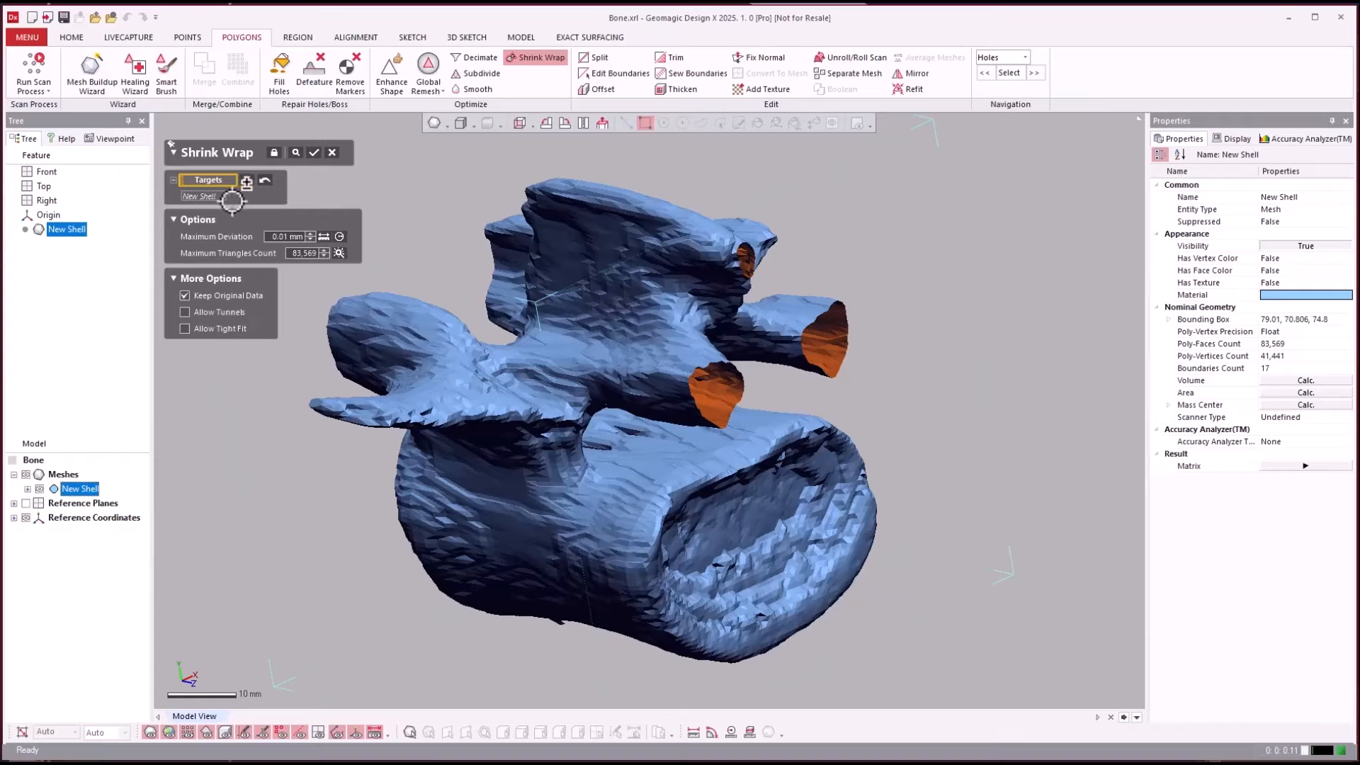
pyautogui.click(305, 253)
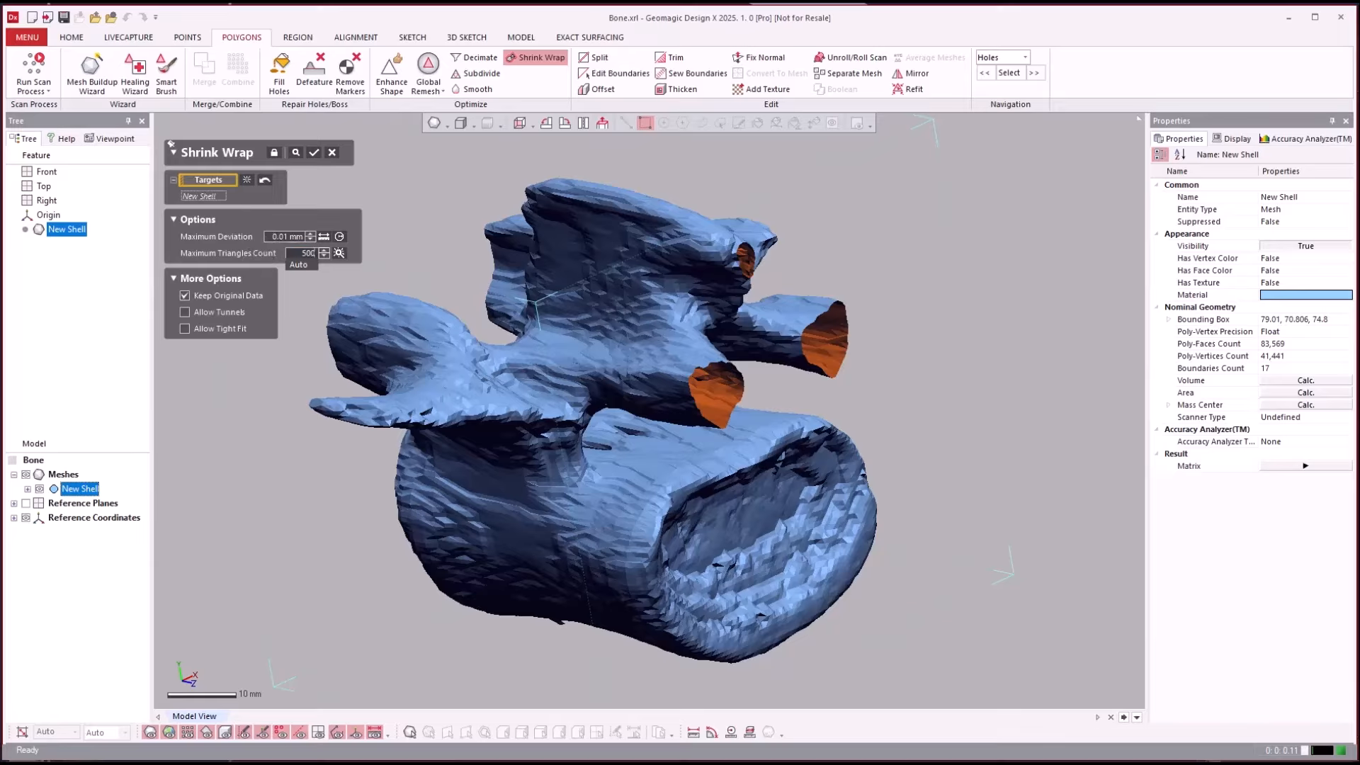
pyautogui.write('000')
pyautogui.press('Return')
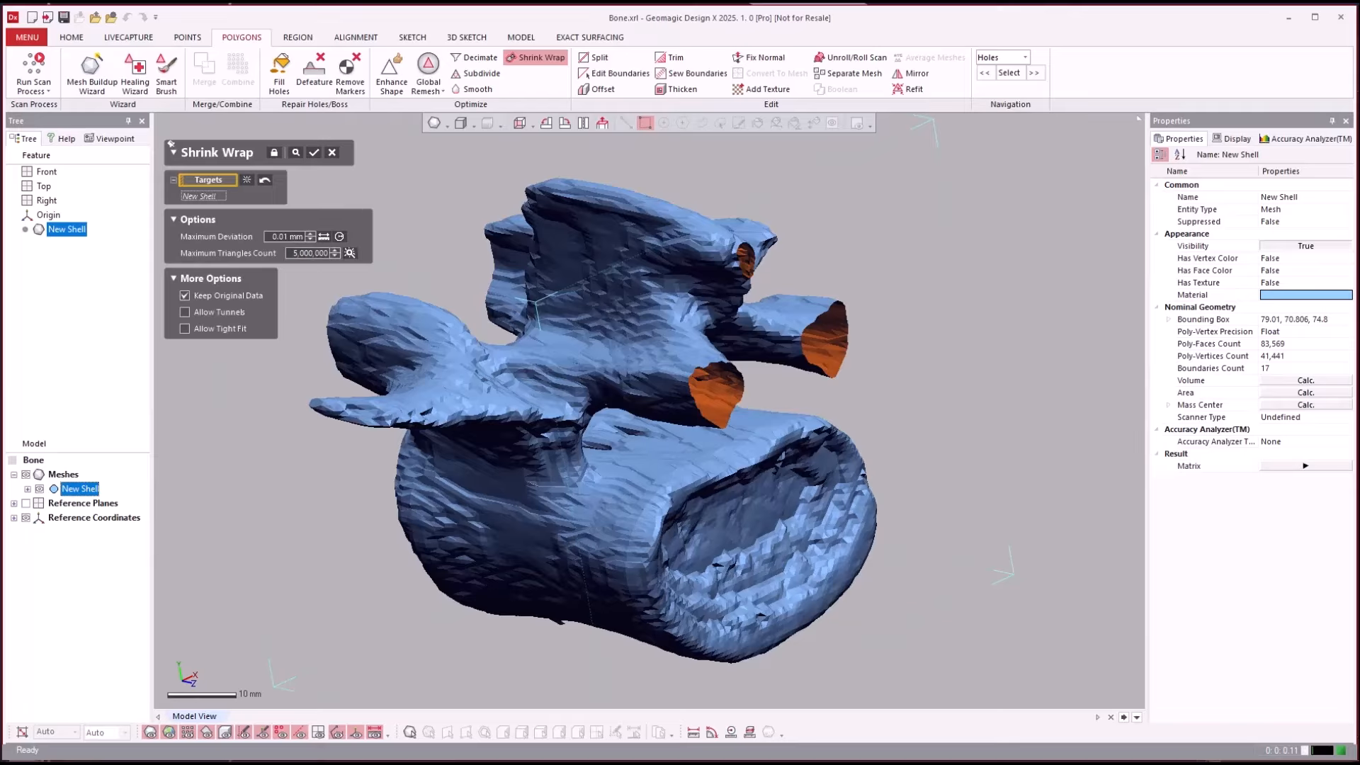
pyautogui.doubleClick(318, 253)
pyautogui.press('Return')
pyautogui.write('5')
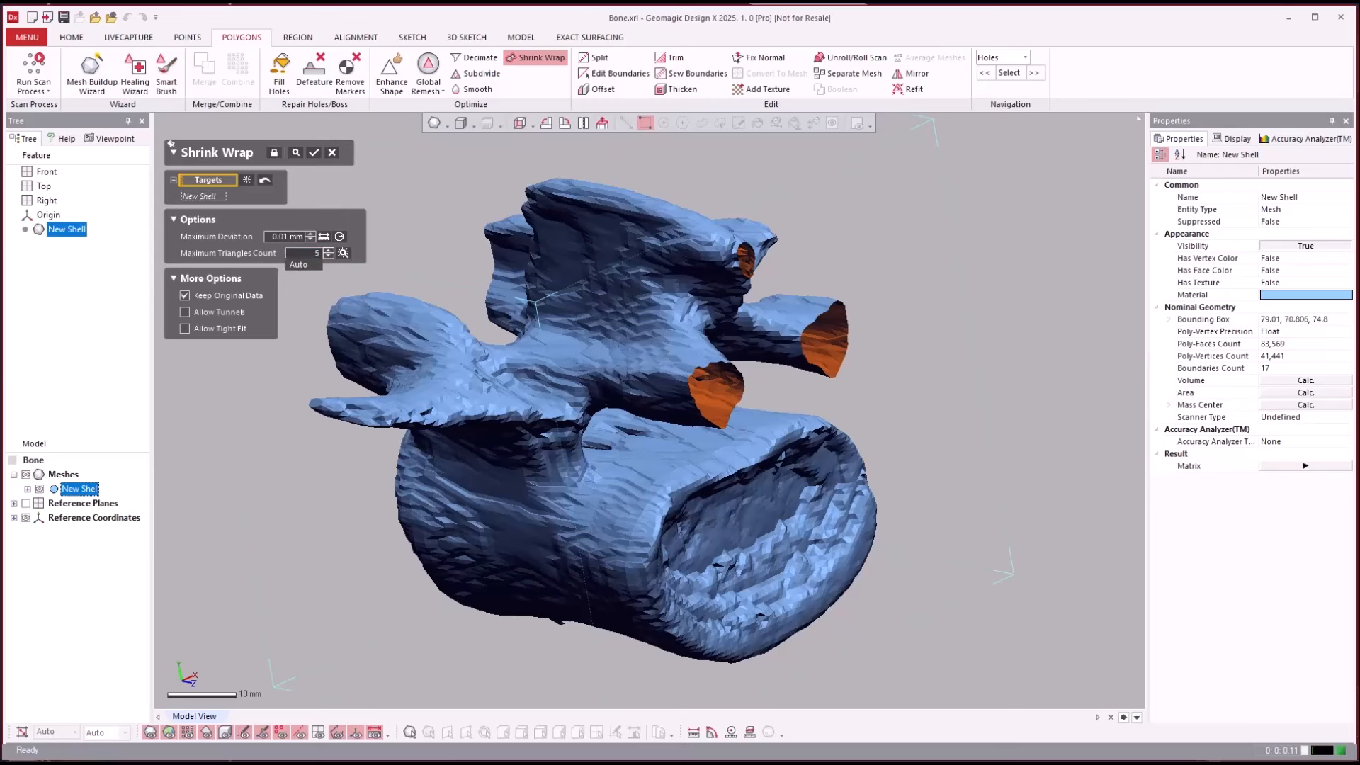
pyautogui.press('Return')
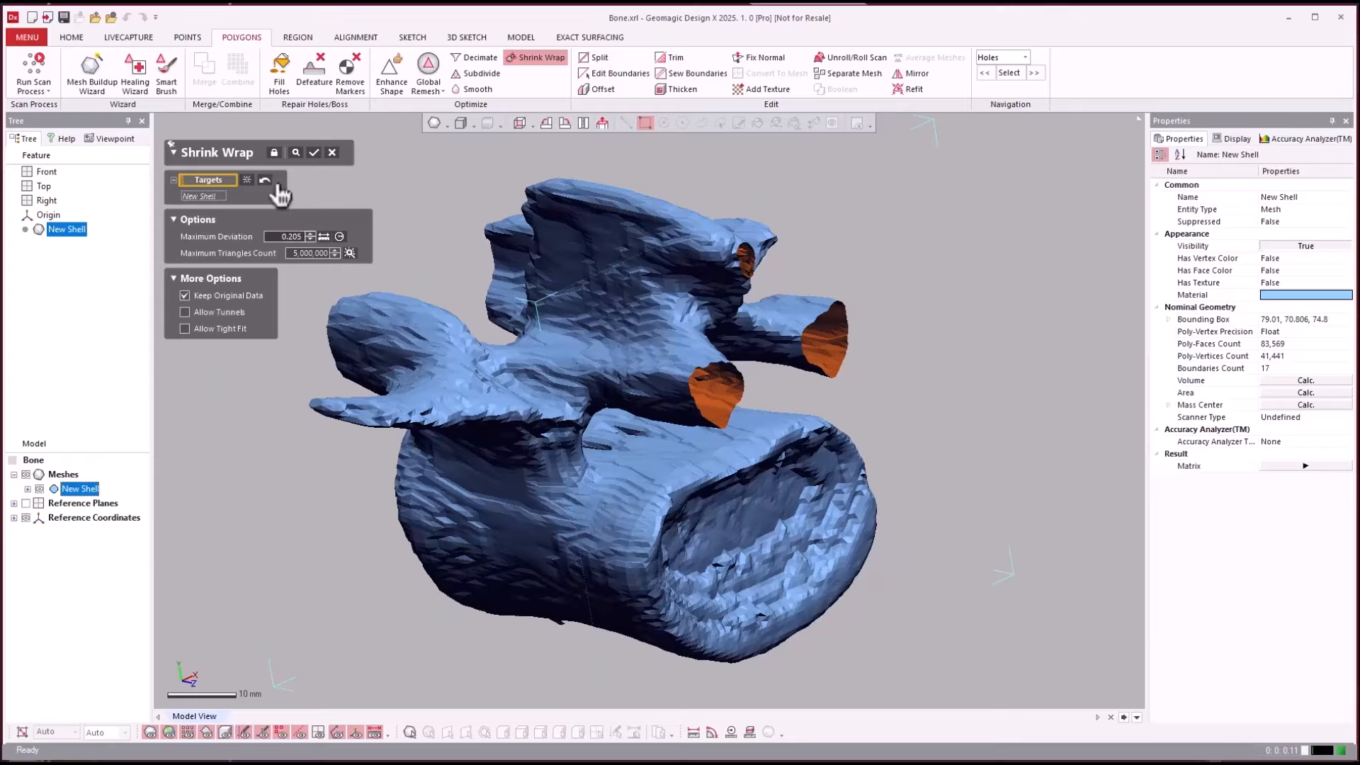
pyautogui.click(314, 153)
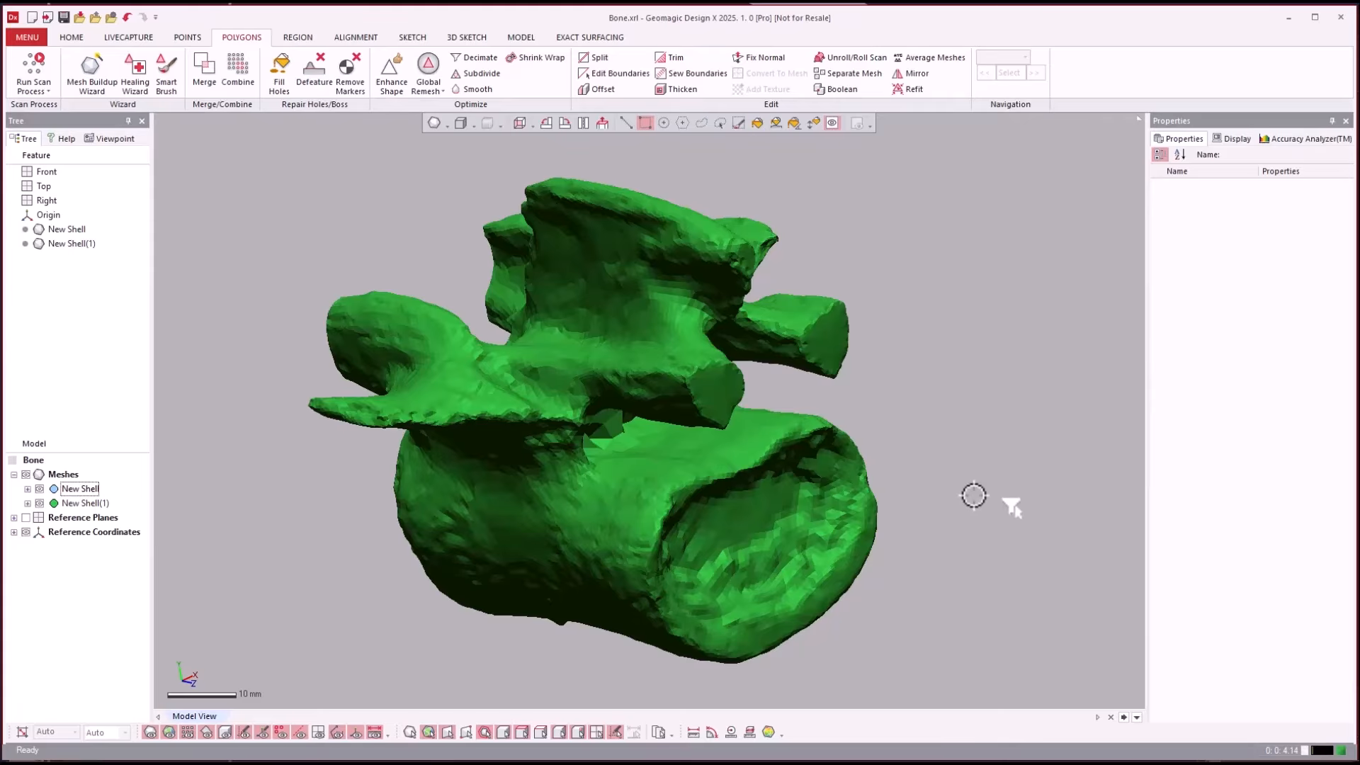
# Hide the original New Shell mesh and cut through the middle of the wrapped bone mesh with a View Clip plane
pyautogui.moveTo(944, 486); pyautogui.dragTo(453, 404, button='right')
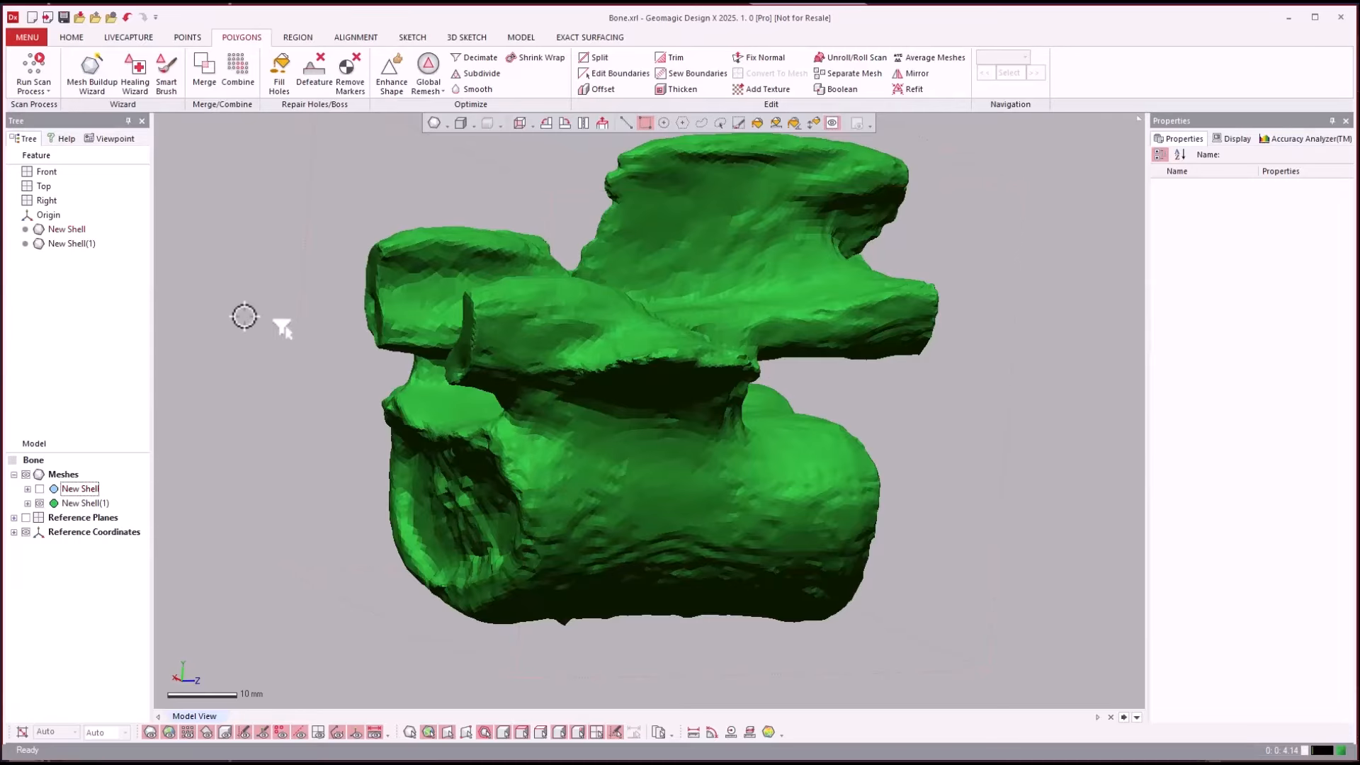
pyautogui.click(36, 32)
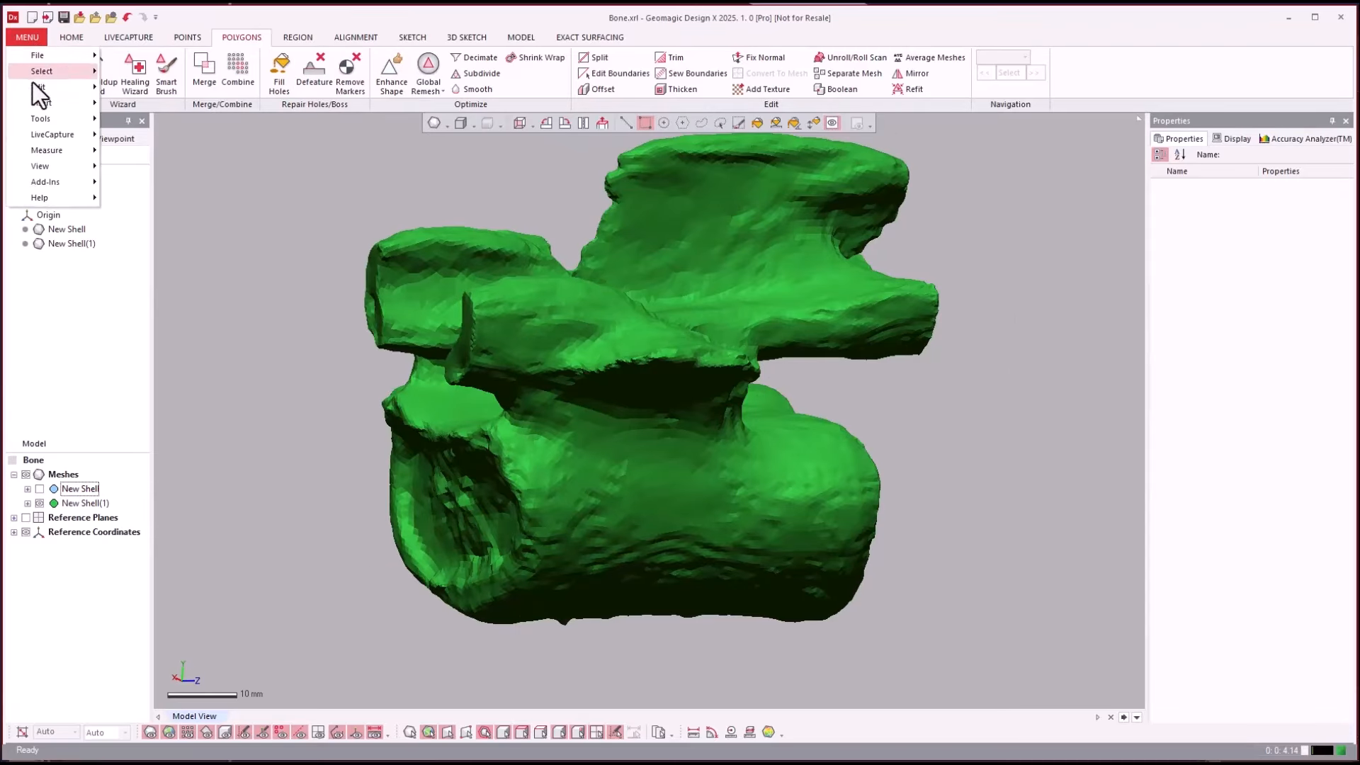
pyautogui.moveTo(41, 173)
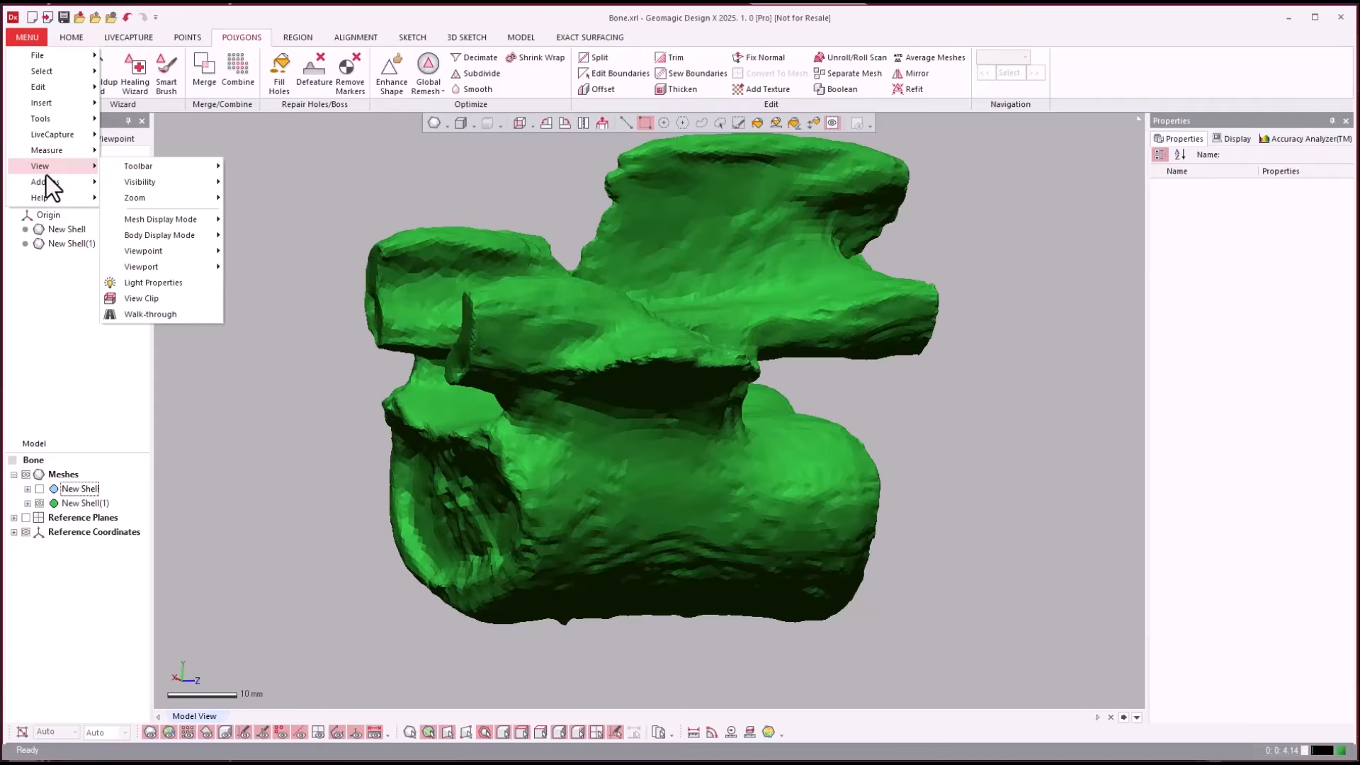
pyautogui.click(154, 301)
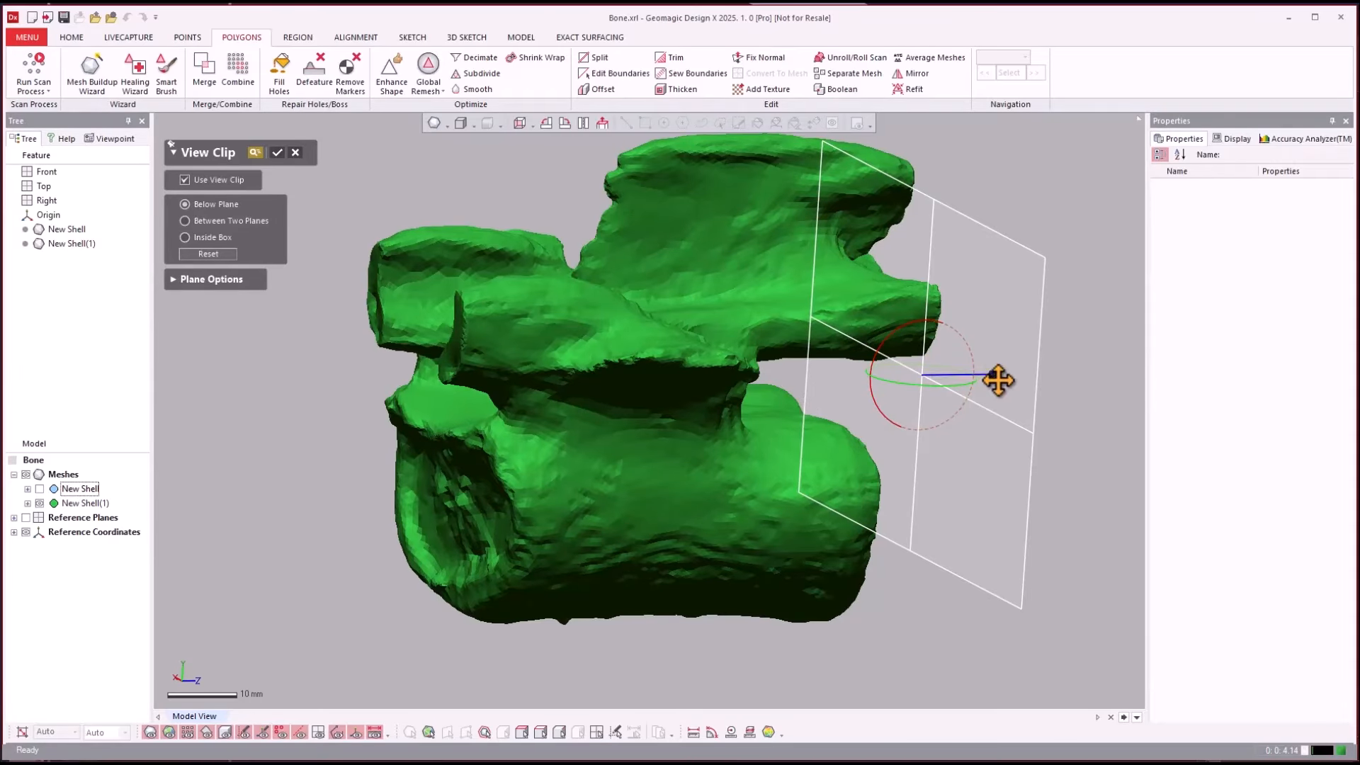
pyautogui.moveTo(989, 372); pyautogui.dragTo(813, 394)
pyautogui.moveTo(813, 394); pyautogui.dragTo(812, 394, button='right')
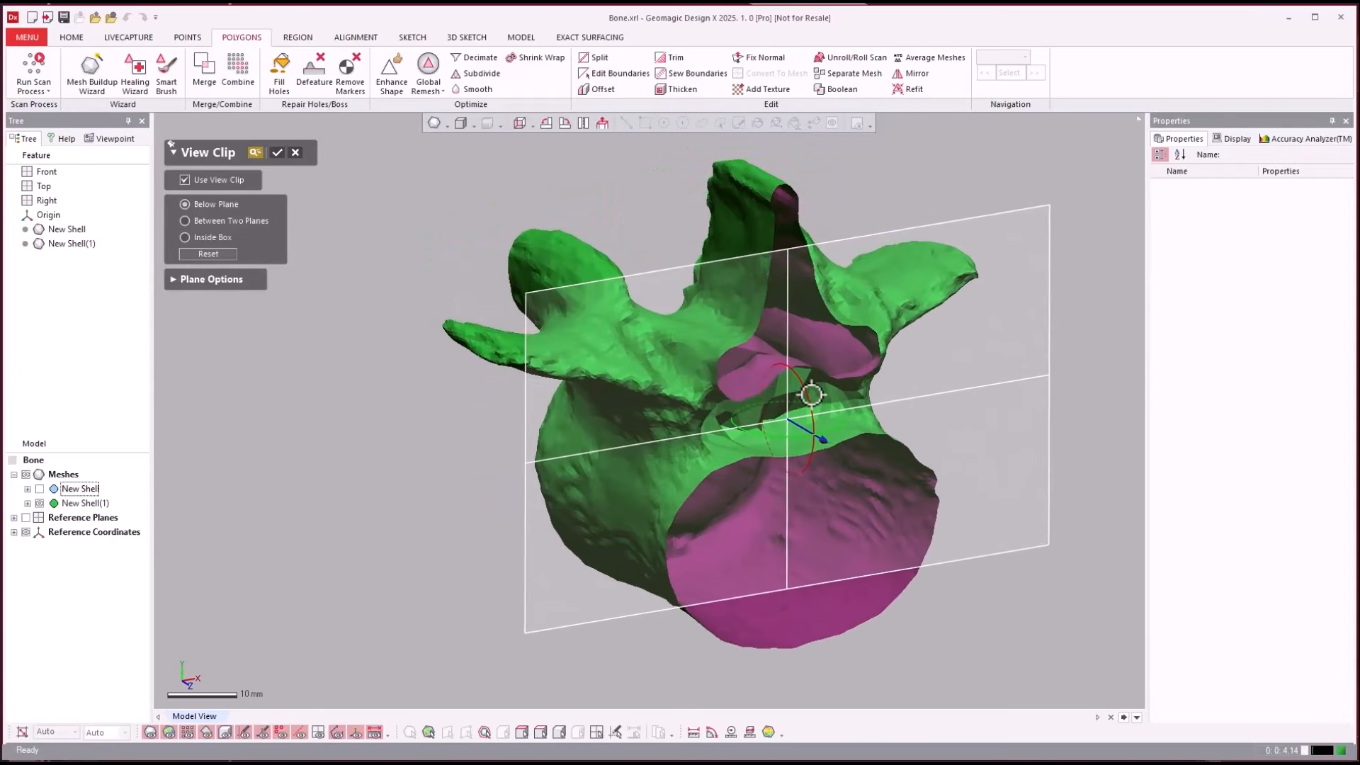
# Toggle the visibility of New Shell to compare its cross-section with the wrapped mesh, leaving New Shell hidden
pyautogui.click(39, 489)
pyautogui.click(40, 489)
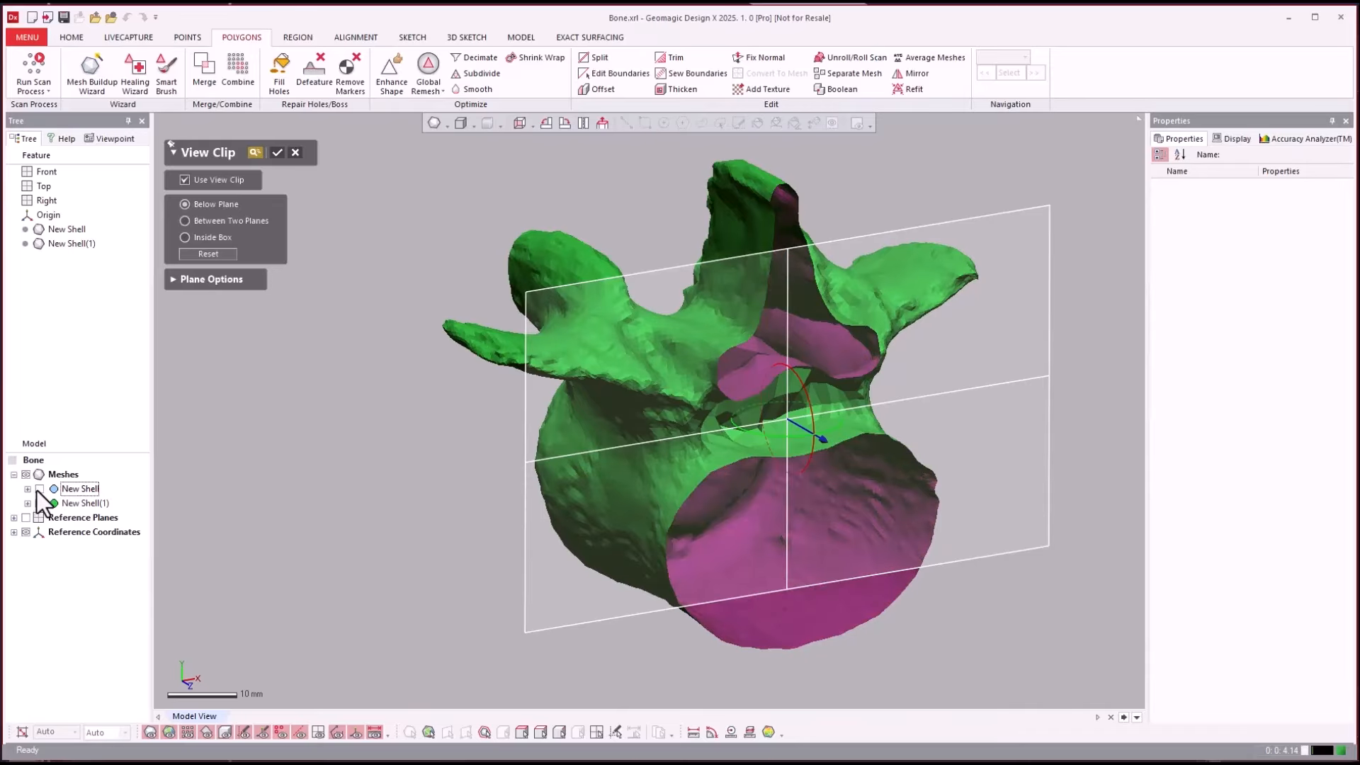
pyautogui.click(40, 489)
pyautogui.click(39, 489)
pyautogui.click(40, 489)
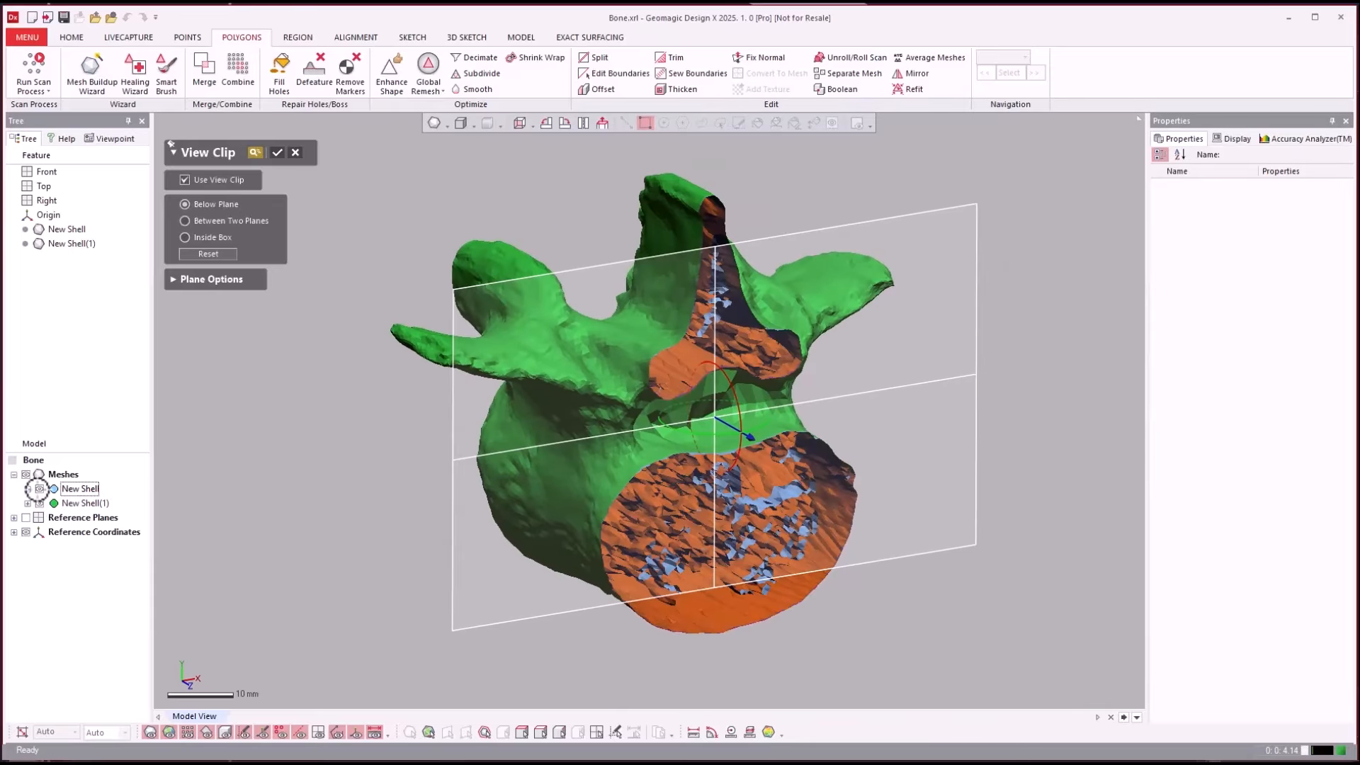
pyautogui.click(40, 489)
pyautogui.moveTo(564, 436); pyautogui.dragTo(364, 203, button='right')
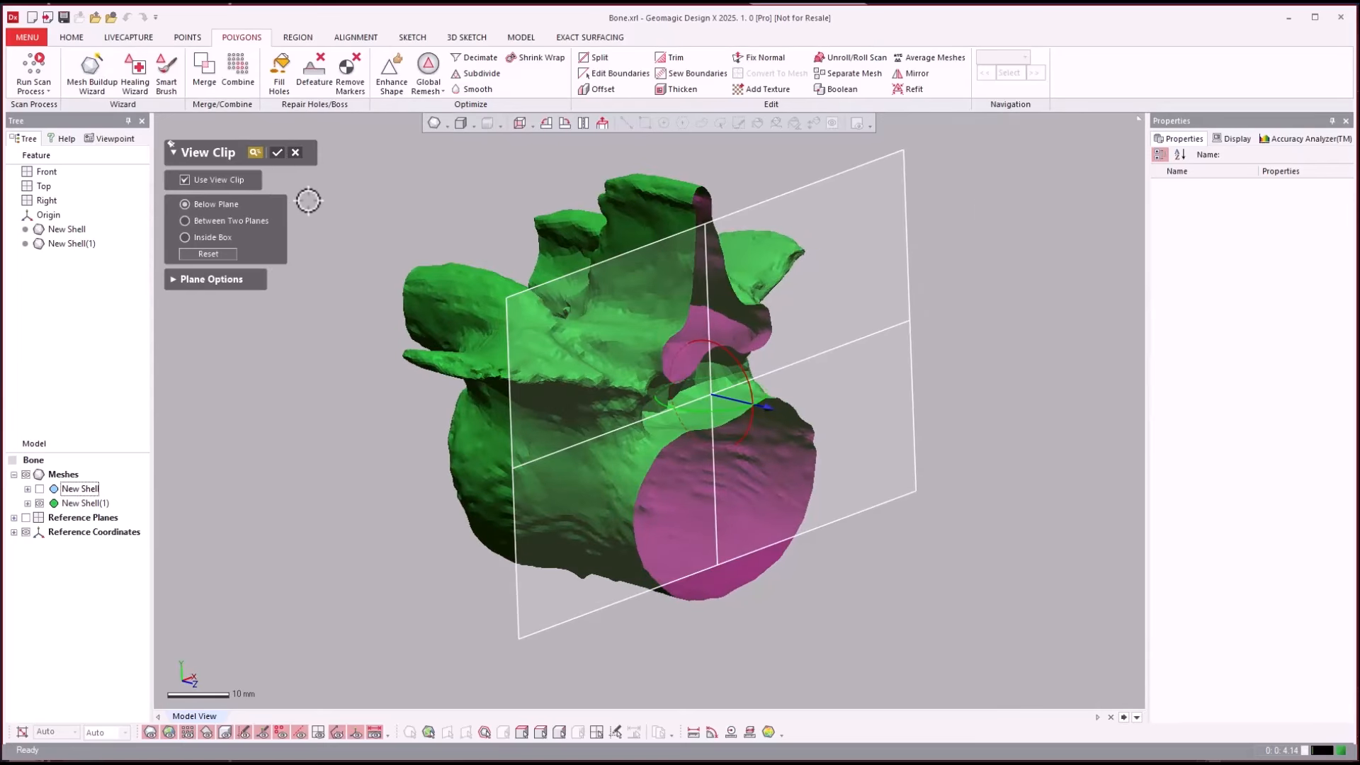
pyautogui.moveTo(727, 394); pyautogui.dragTo(394, 287, button='right')
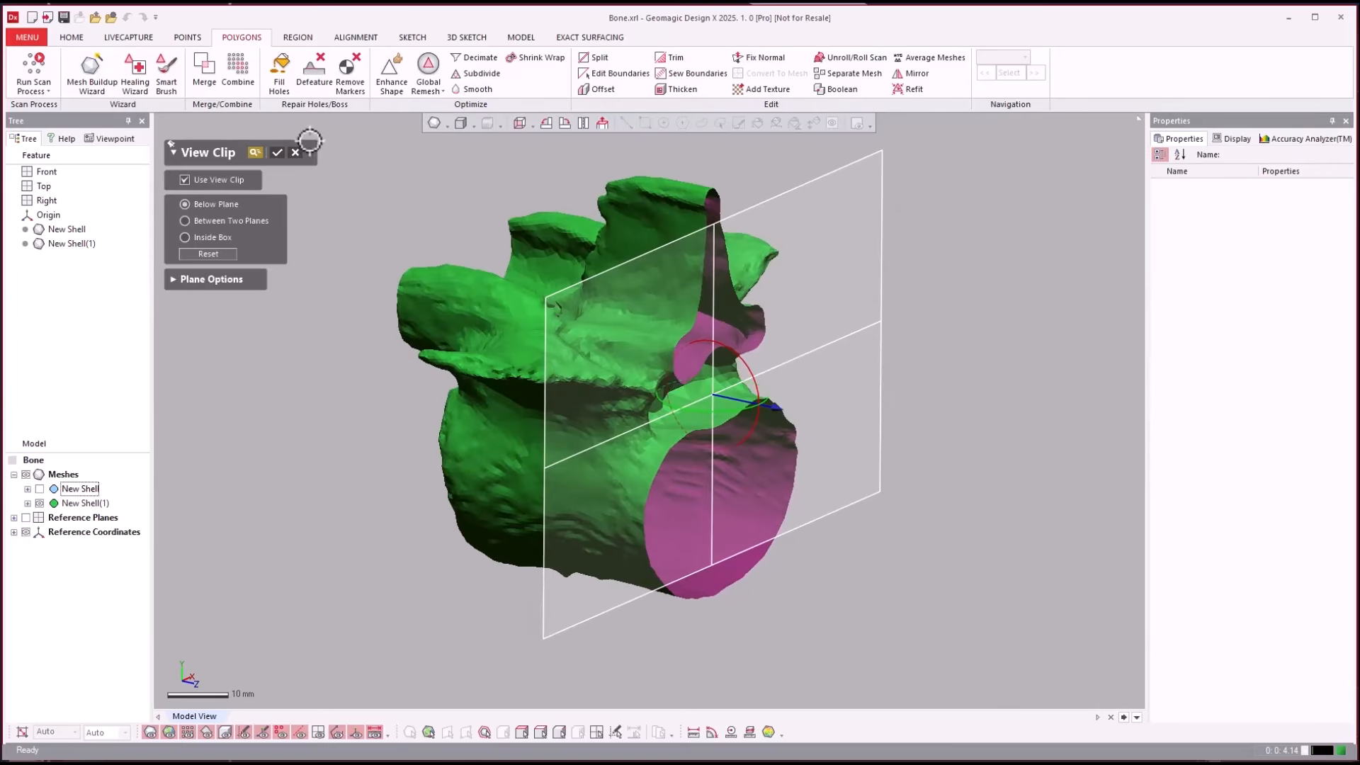
# Turn off the view clip, accept it and examine the complete wrapped bone mesh
pyautogui.click(230, 179)
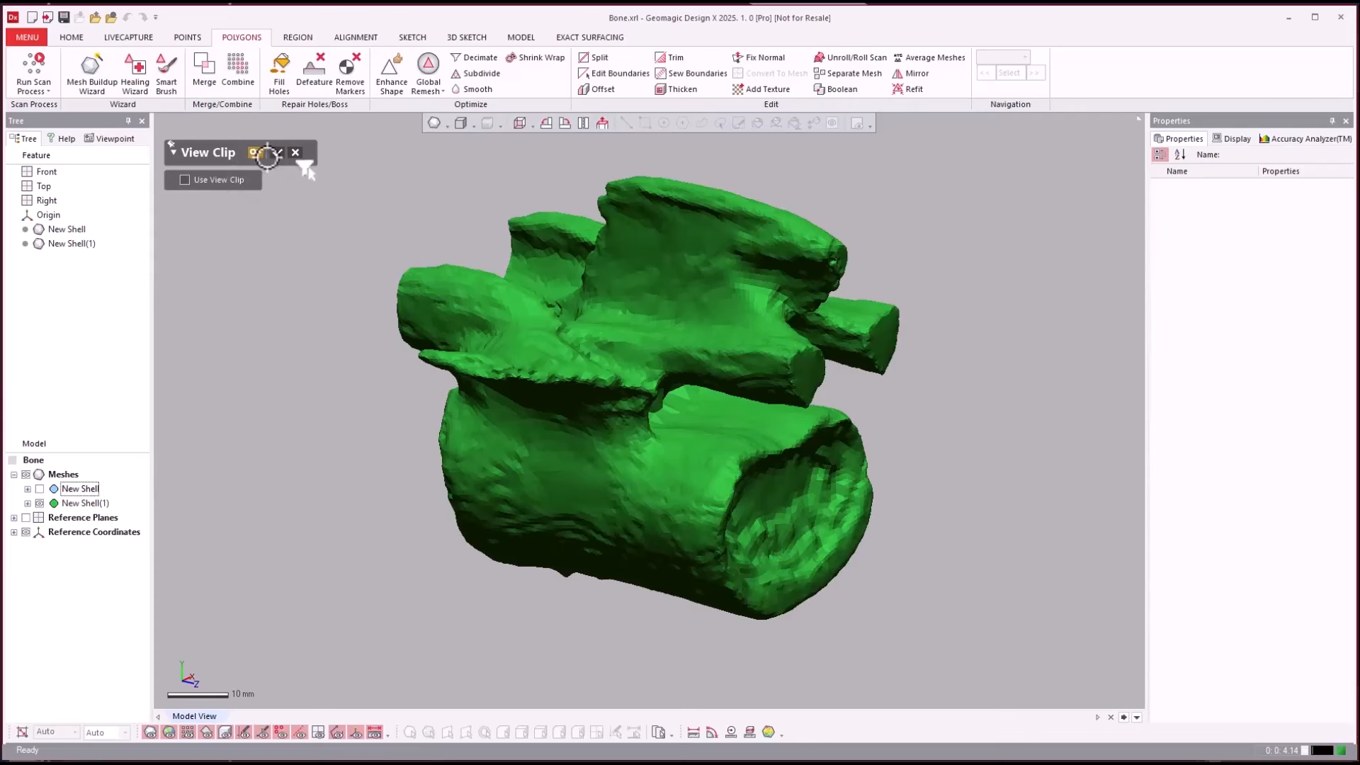
pyautogui.click(278, 153)
pyautogui.moveTo(298, 212); pyautogui.dragTo(852, 468, button='right')
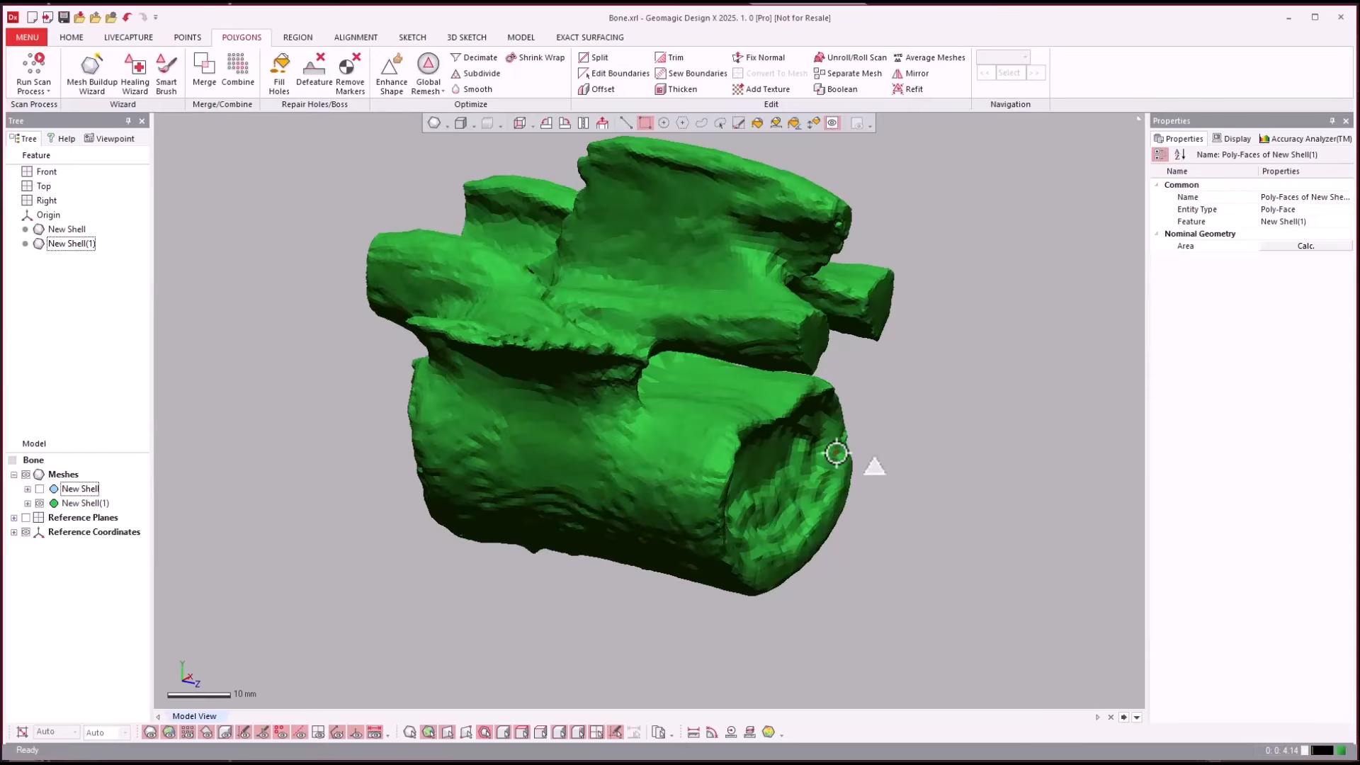
pyautogui.moveTo(837, 452); pyautogui.dragTo(838, 462, button='right')
pyautogui.click(920, 392)
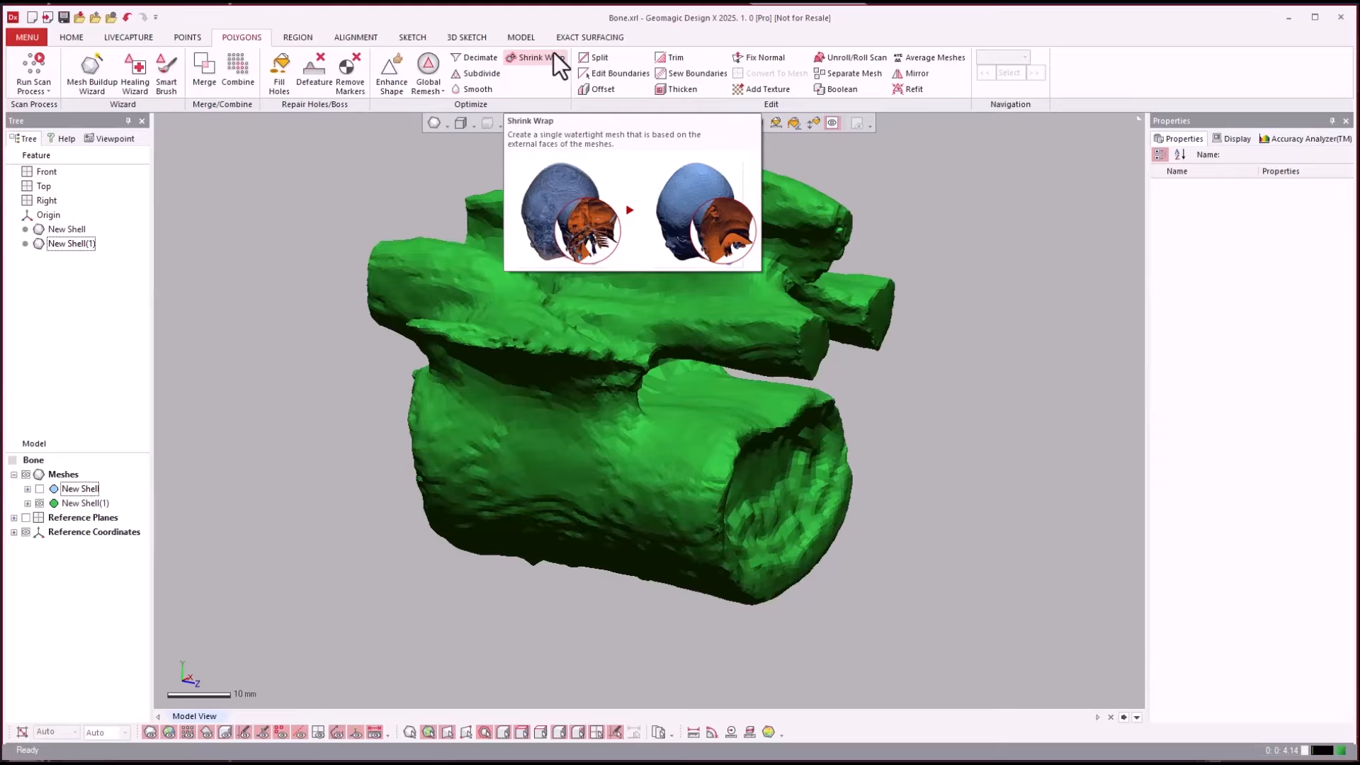
pyautogui.scroll(-1, 954, 496)
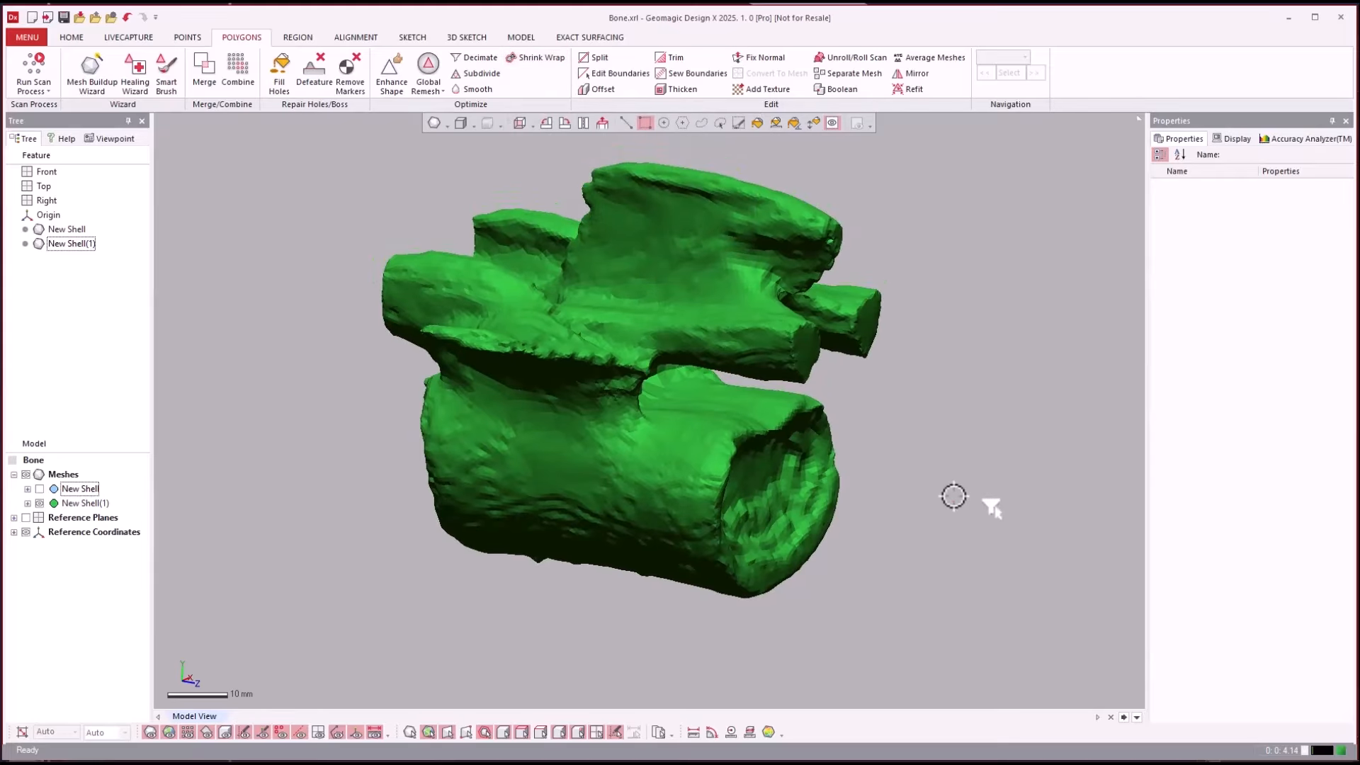
pyautogui.scroll(1, 953, 496)
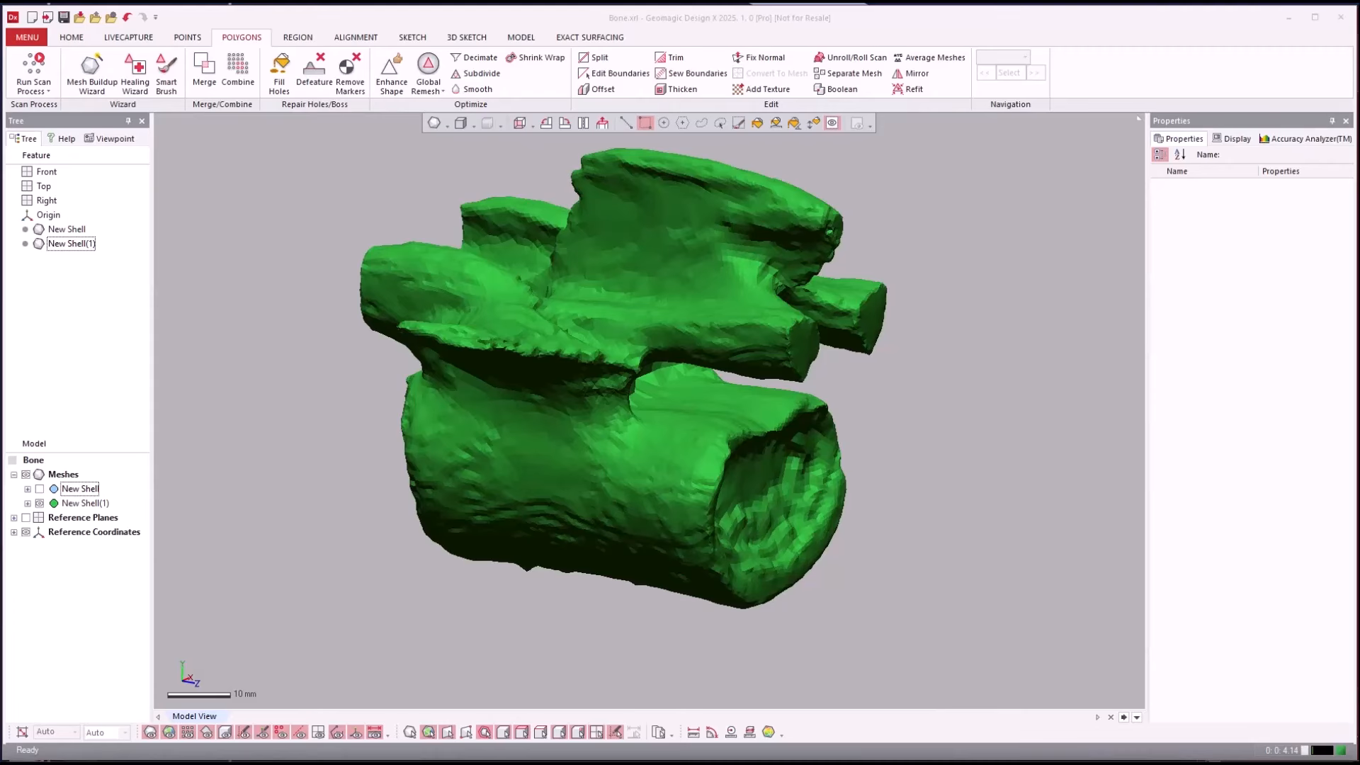
pyautogui.moveTo(1026, 492); pyautogui.dragTo(1027, 491)
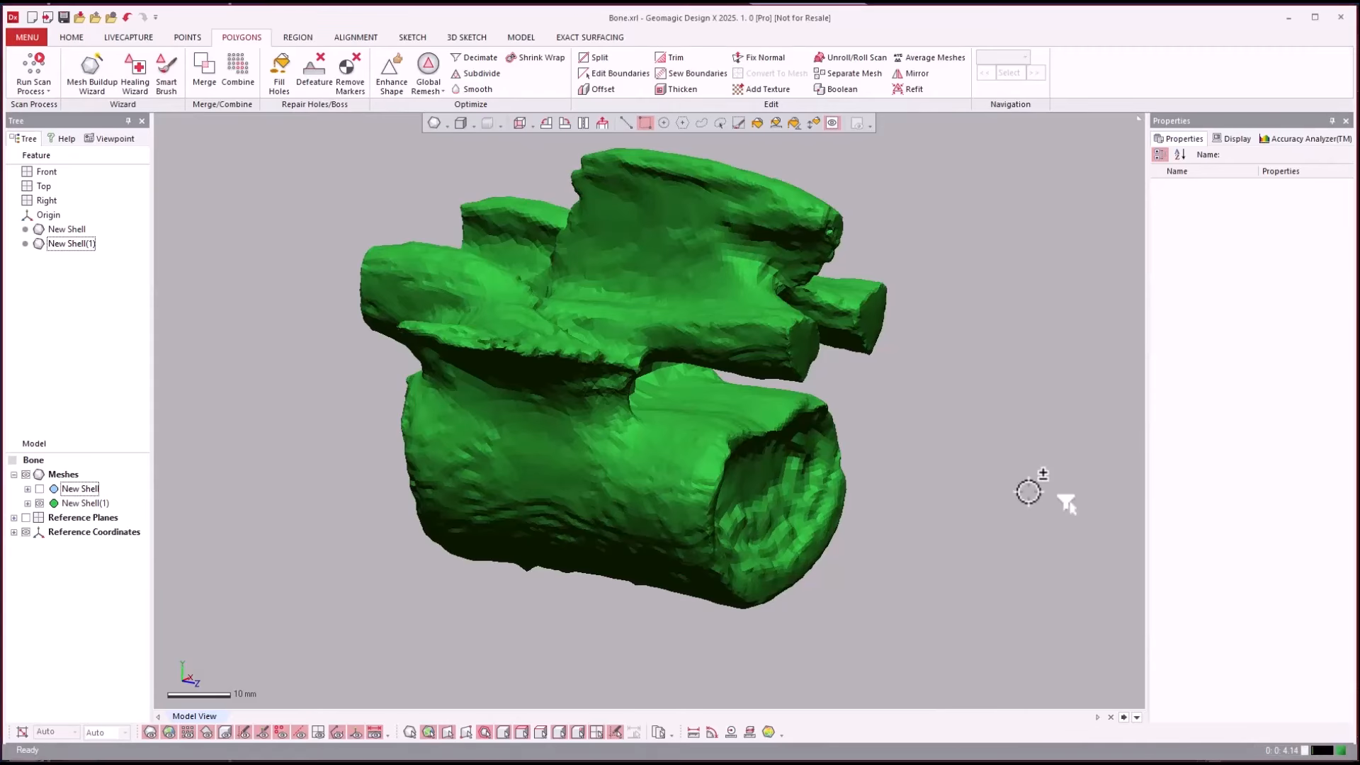
# Switch to the Xbox controller model, examine its front and list its individual meshes
pyautogui.click(698, 423)
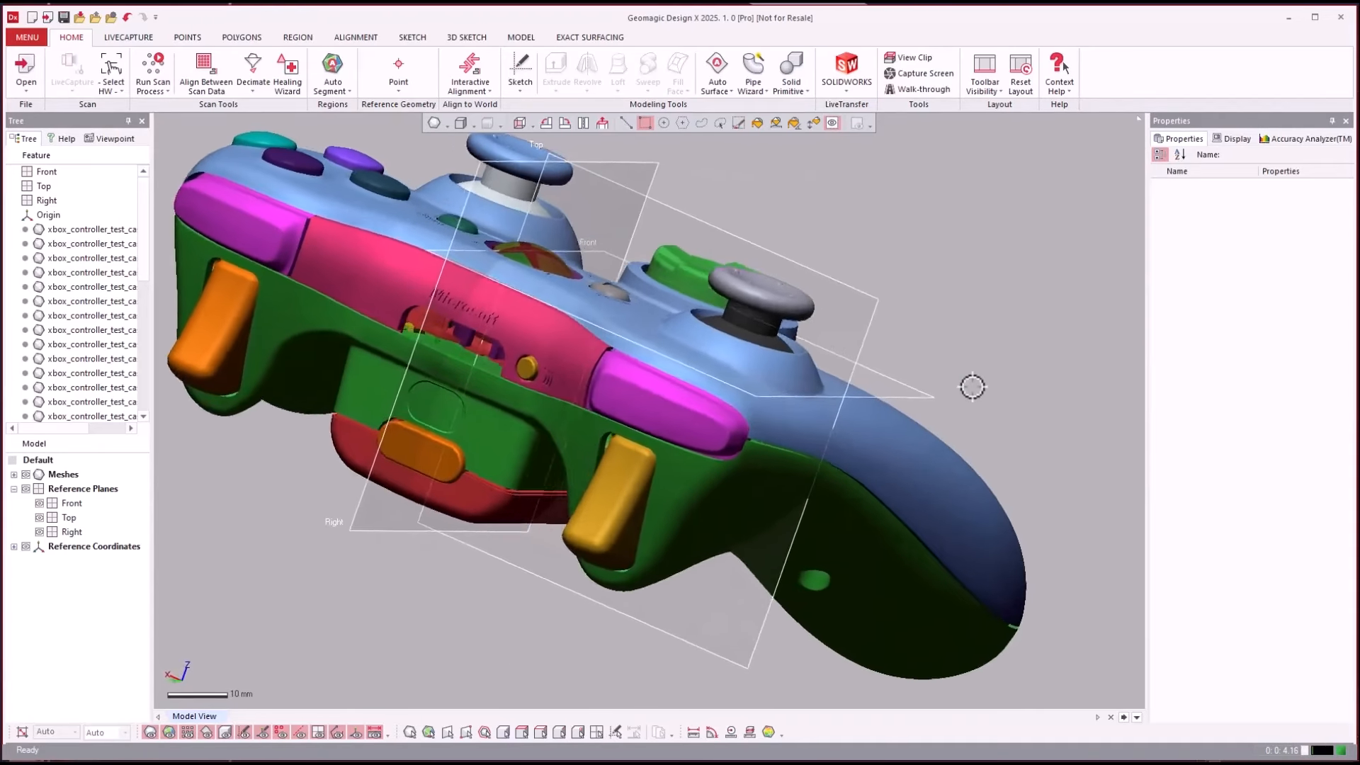
pyautogui.moveTo(973, 387); pyautogui.dragTo(983, 387, button='right')
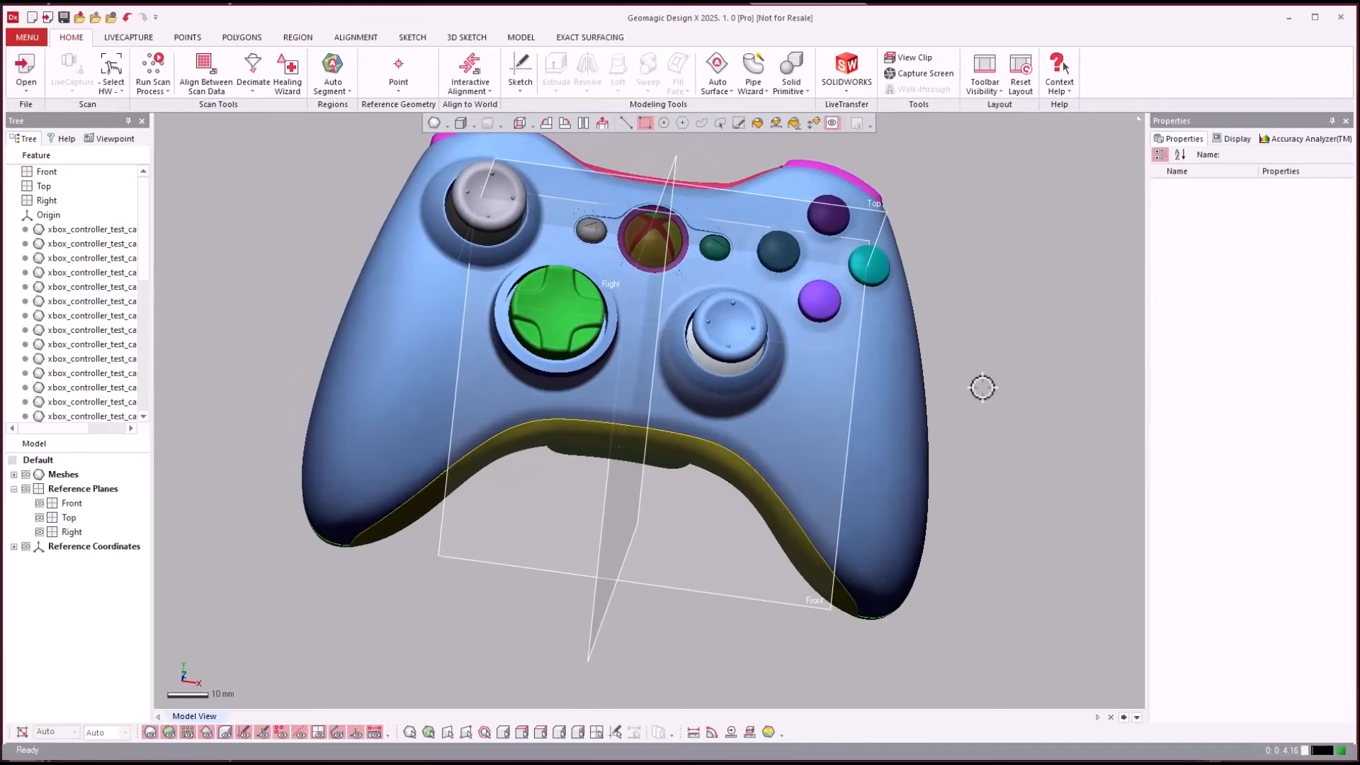
pyautogui.click(13, 474)
pyautogui.moveTo(944, 201); pyautogui.dragTo(851, 214, button='right')
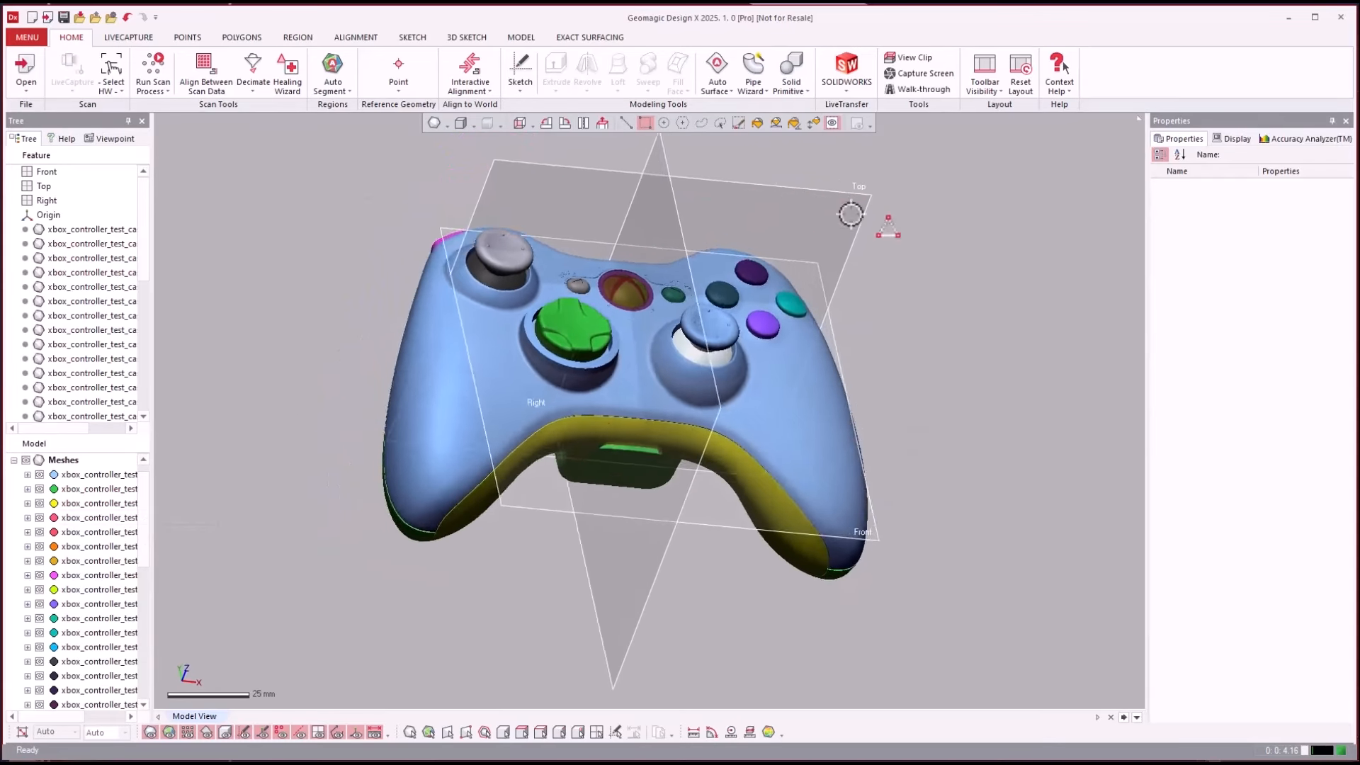
# Start Shrink Wrap on the controller and select all 34 meshes as its targets
pyautogui.click(1064, 302)
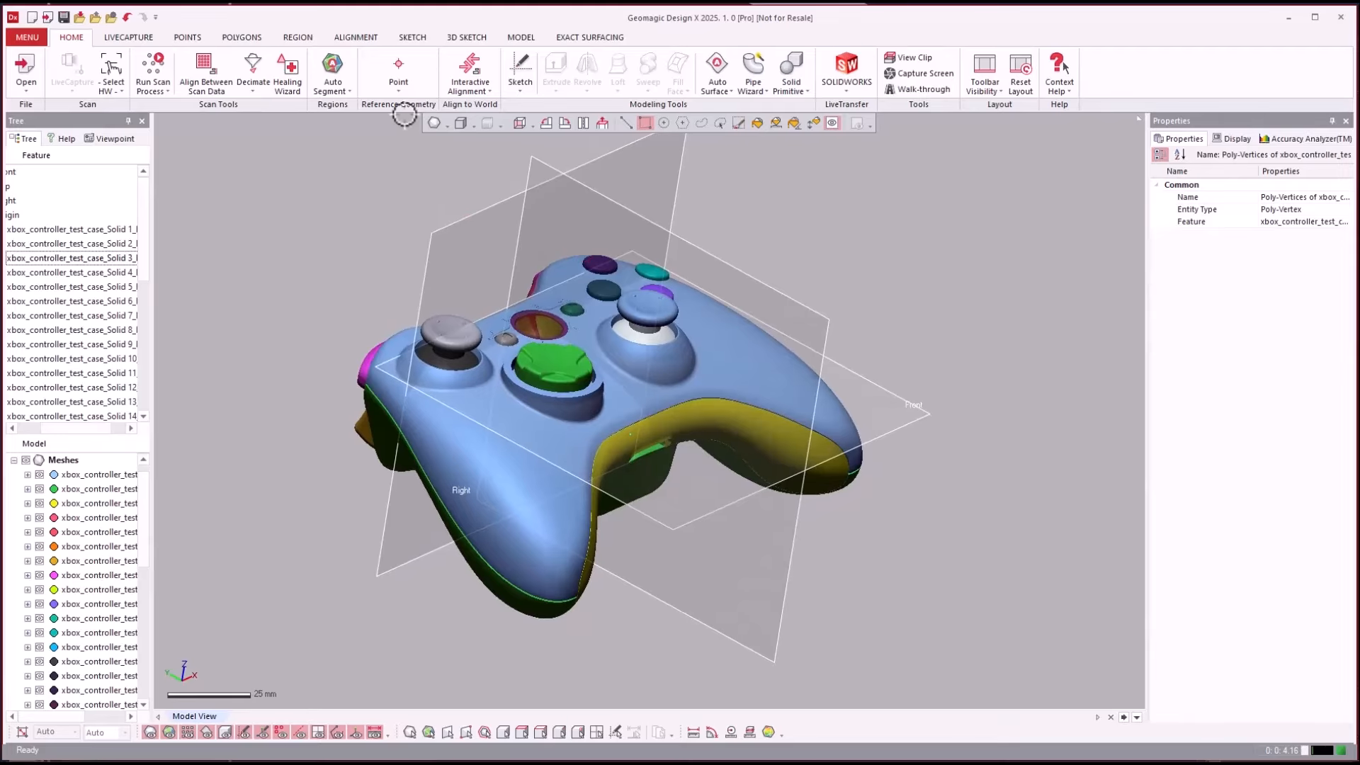
pyautogui.click(241, 38)
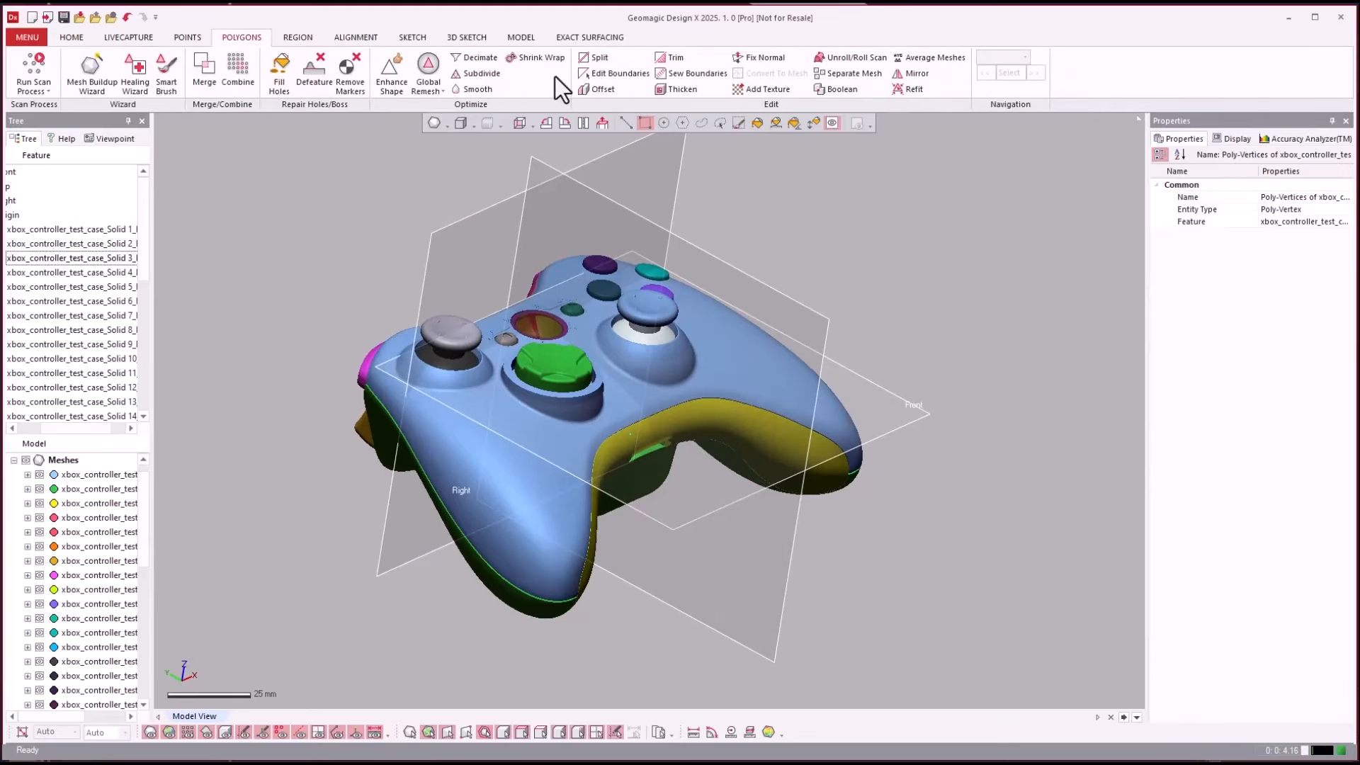
pyautogui.click(540, 58)
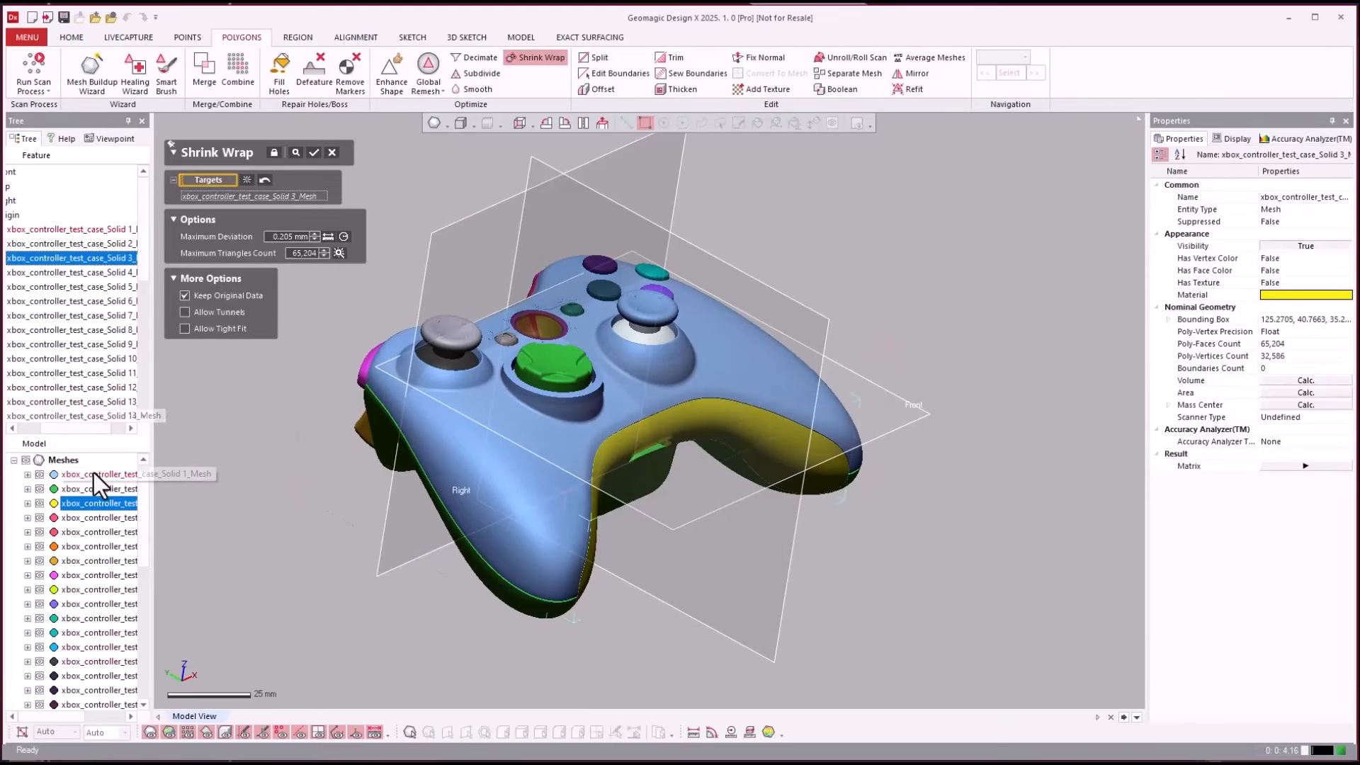
pyautogui.scroll(1, 143, 511)
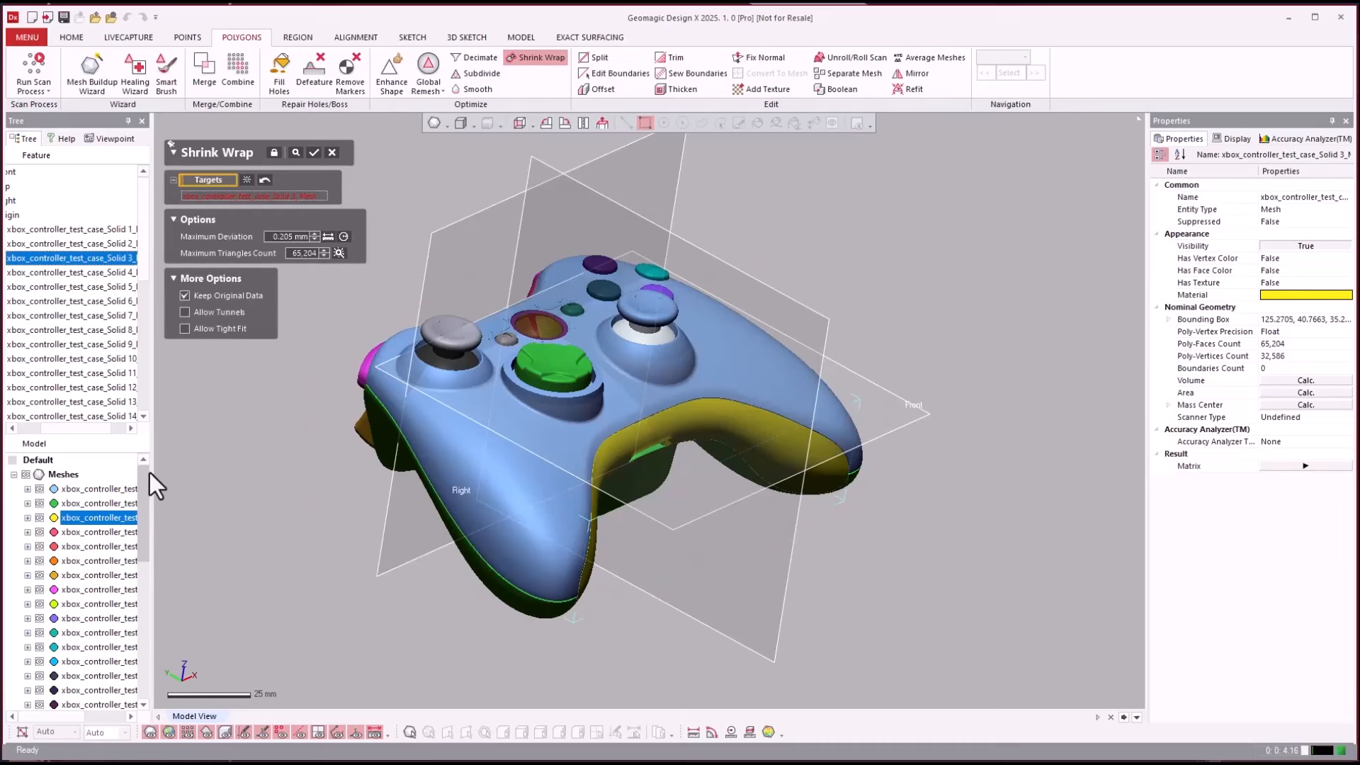
pyautogui.click(71, 479)
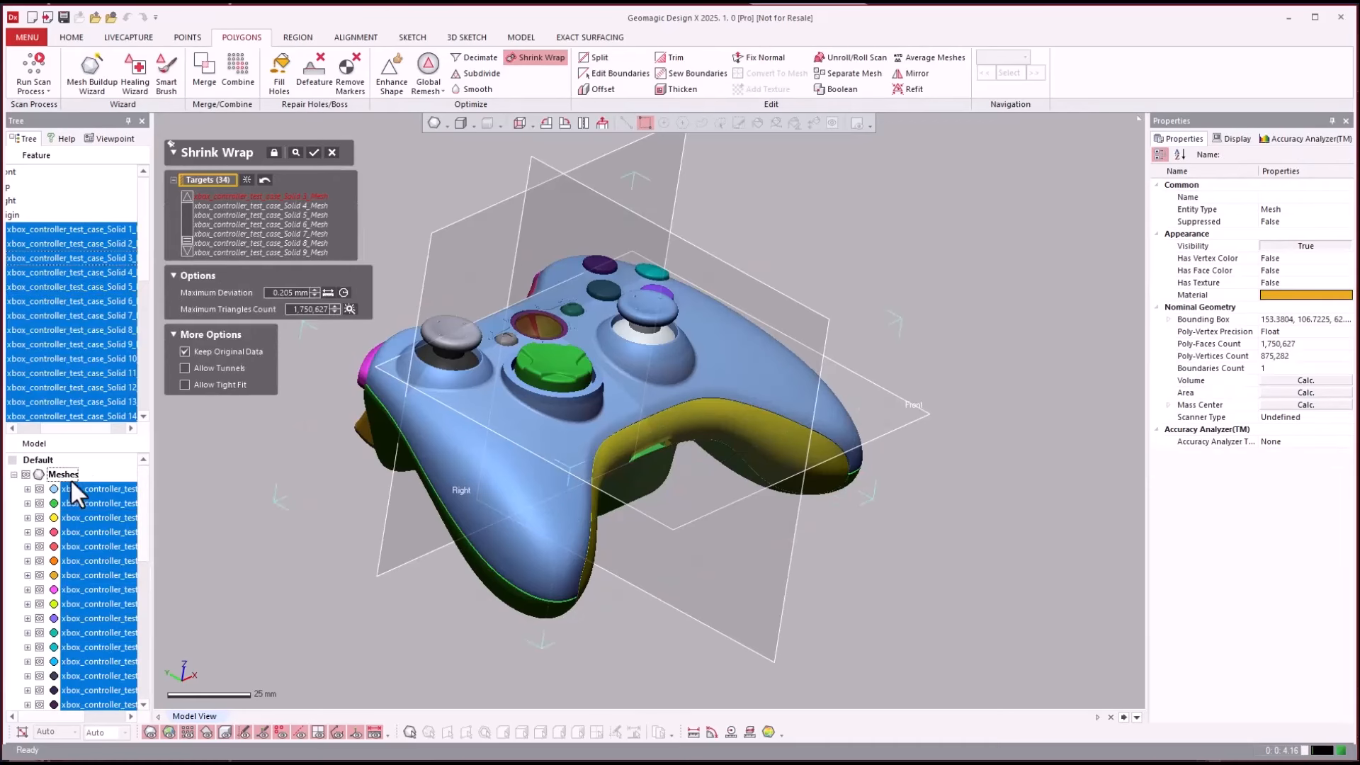
# Shrink-wrap the controller meshes with a maximum deviation of 0.05 mm and a maximum of 5,000,000 triangles
pyautogui.click(299, 293)
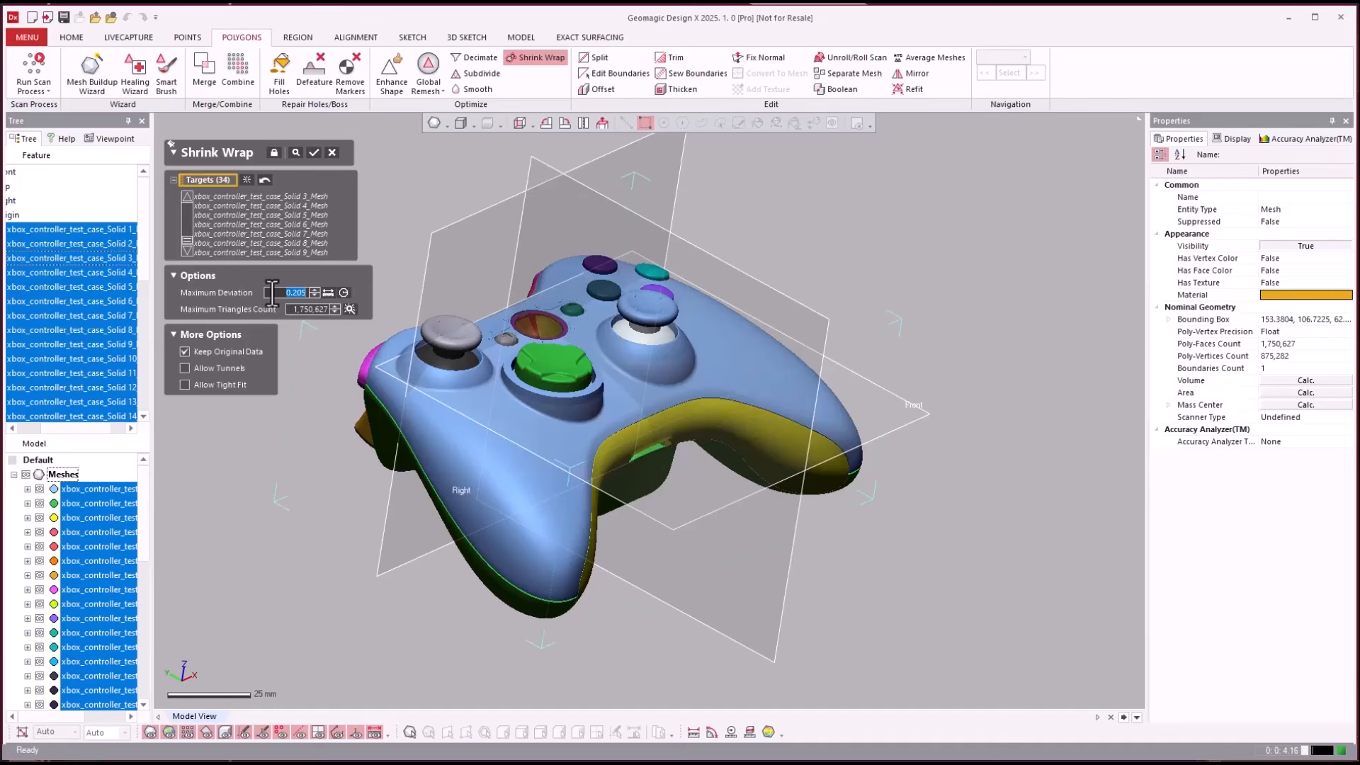
pyautogui.write('.0')
pyautogui.write('0.05')
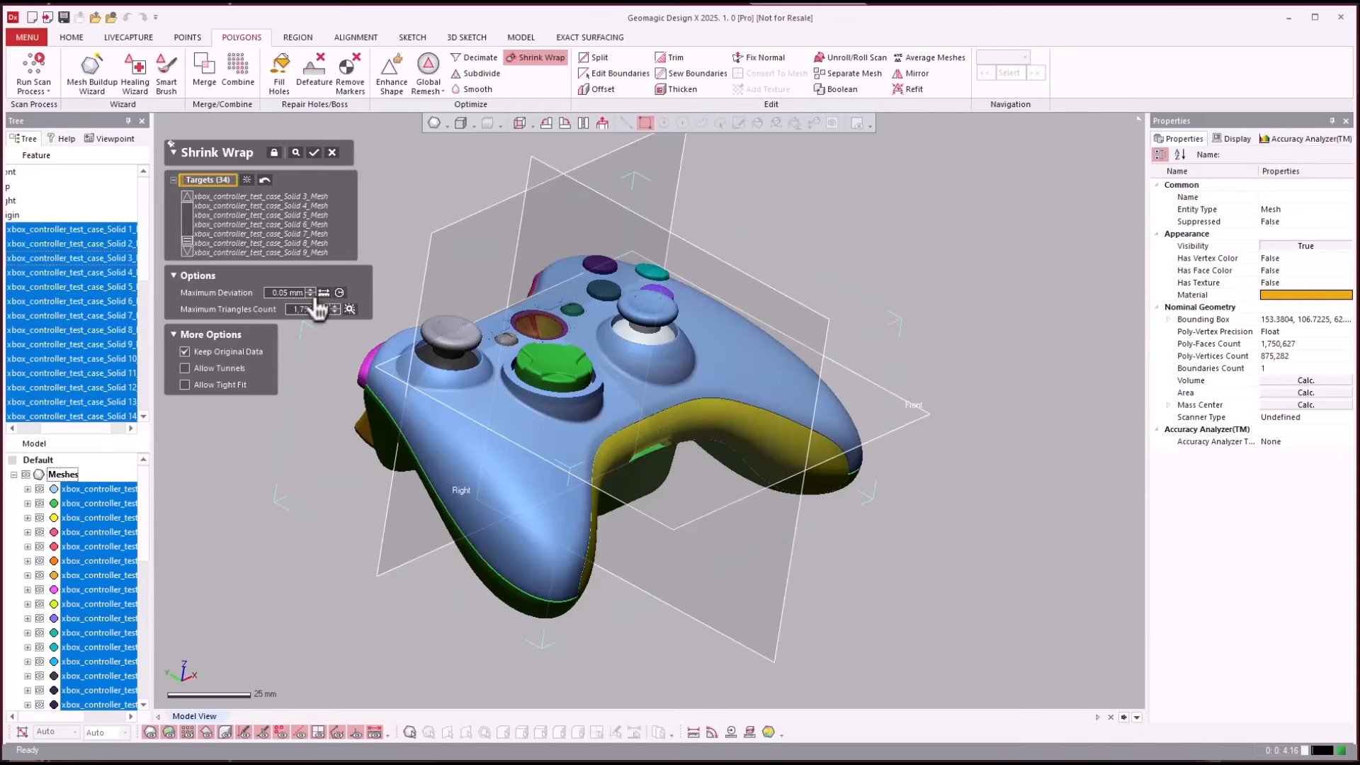
pyautogui.click(298, 309)
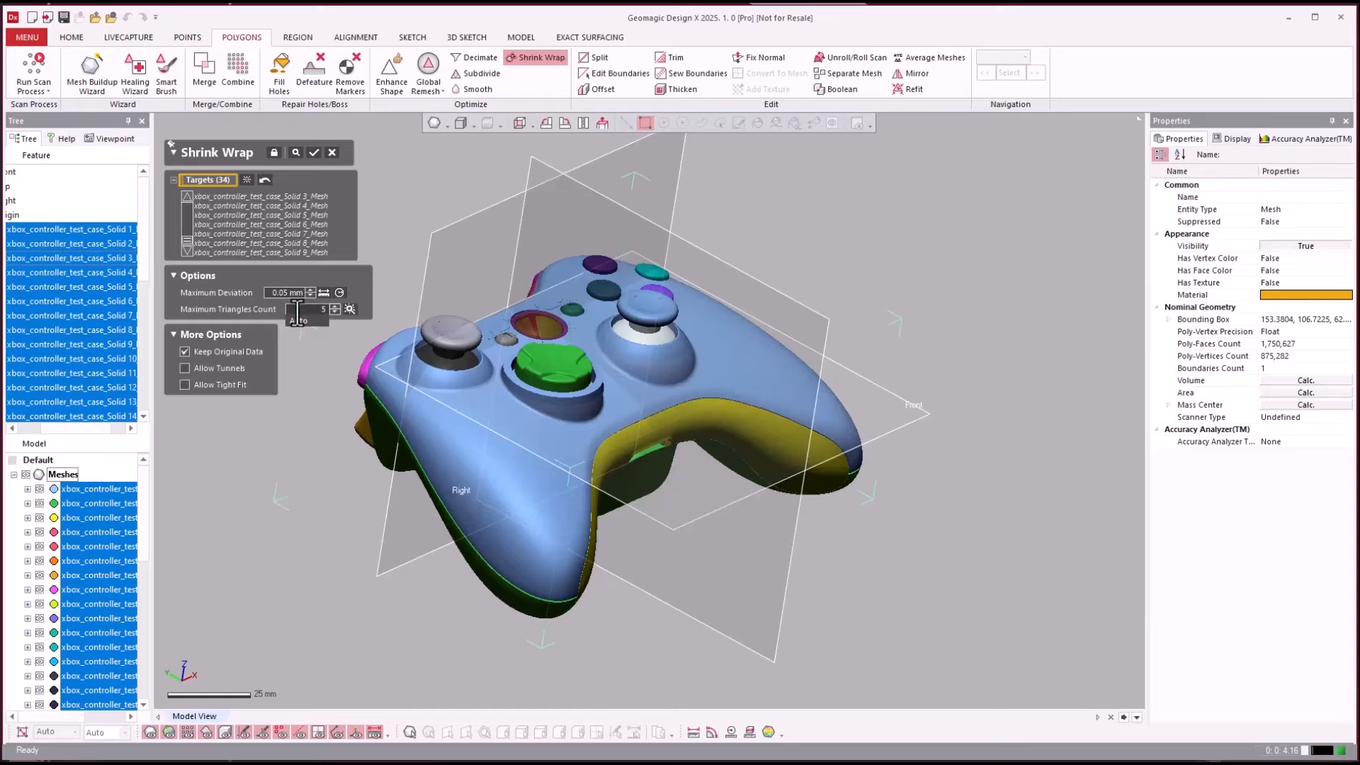
pyautogui.write('5,000,000')
pyautogui.press('Return')
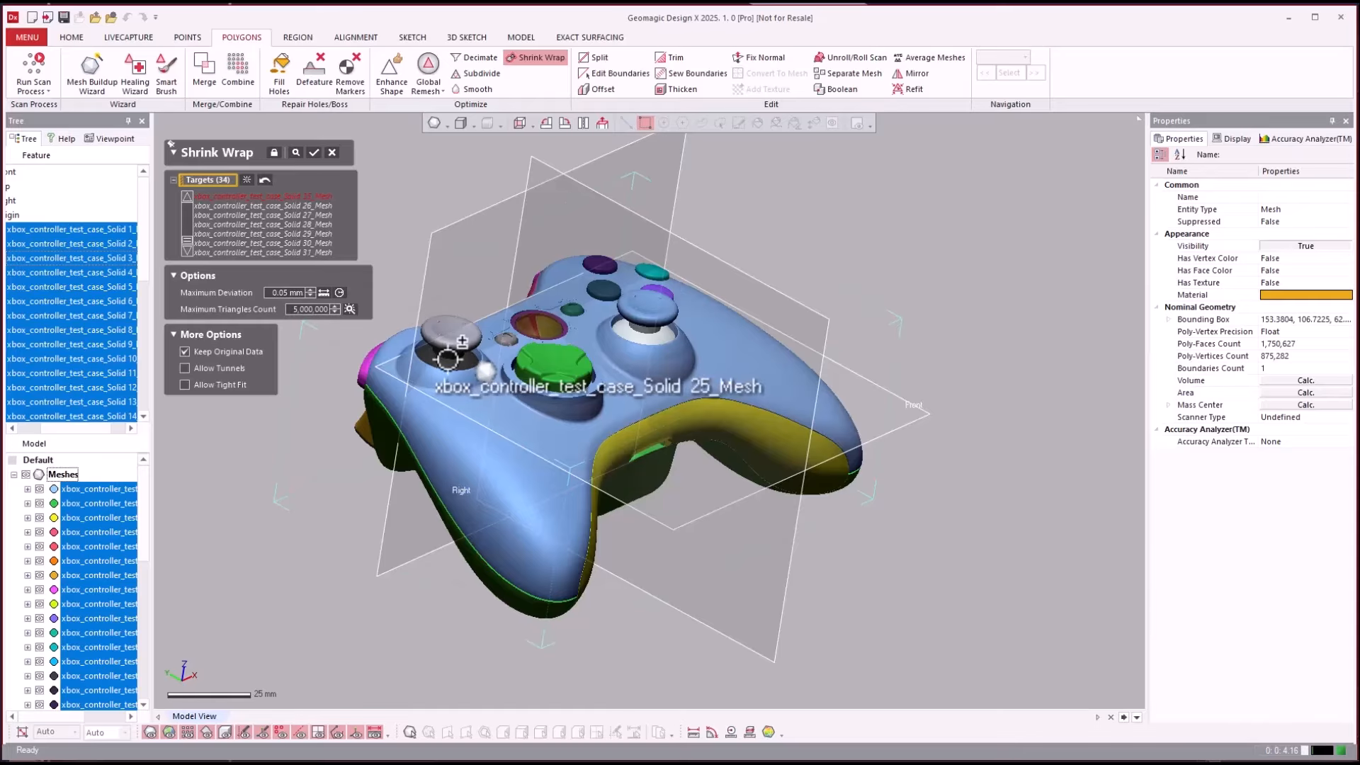
pyautogui.click(313, 153)
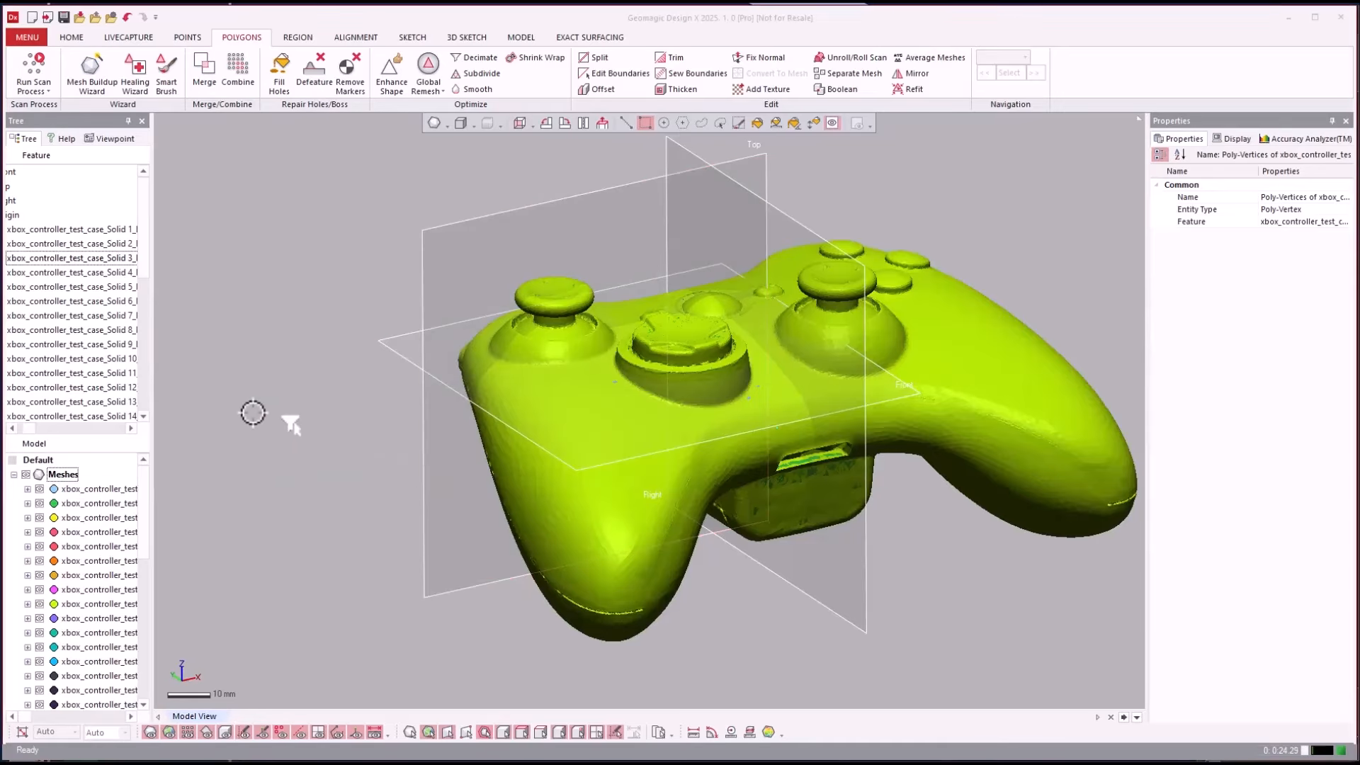
# Examine the front, thumbsticks and battery area of the wrapped controller mesh from several angles
pyautogui.click(289, 418)
pyautogui.scroll(-1, 279, 422)
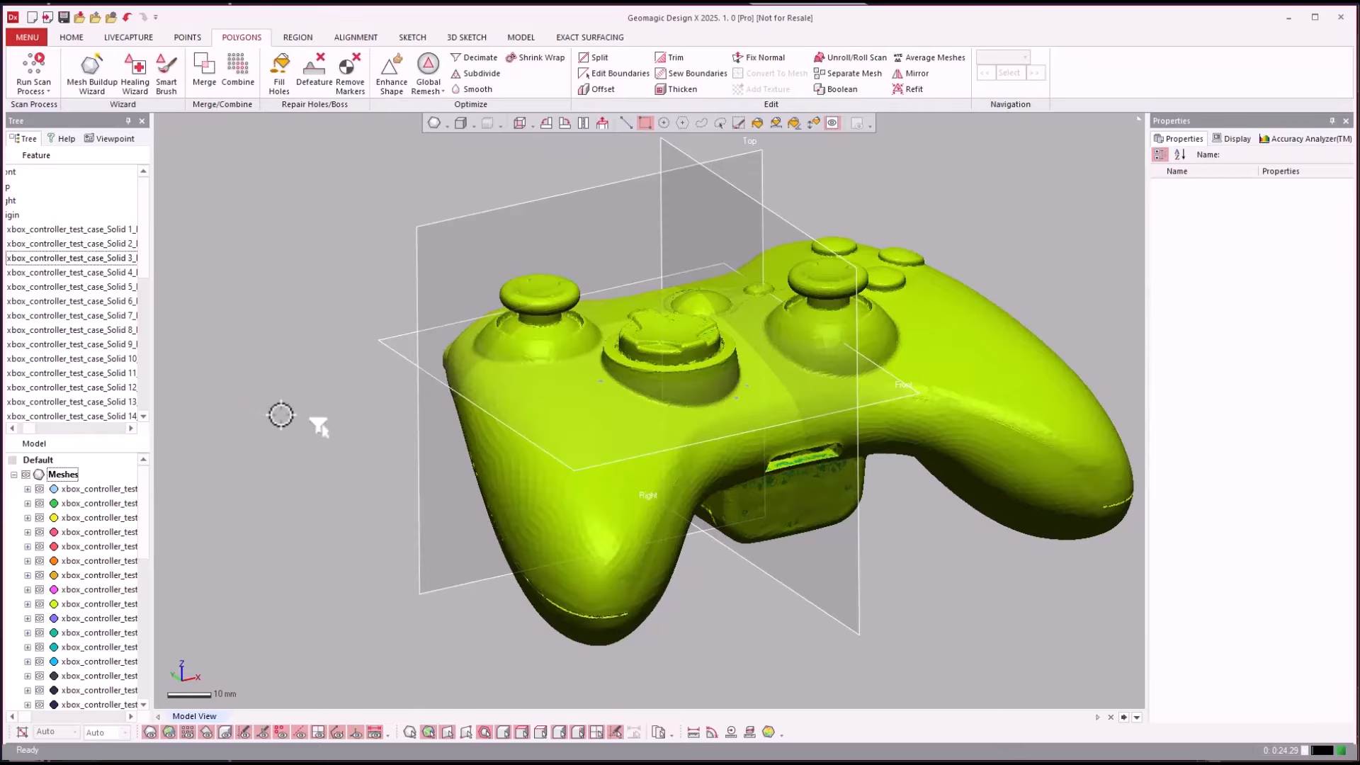
pyautogui.scroll(-2, 545, 469)
pyautogui.scroll(1, 545, 469)
pyautogui.scroll(1, 623, 471)
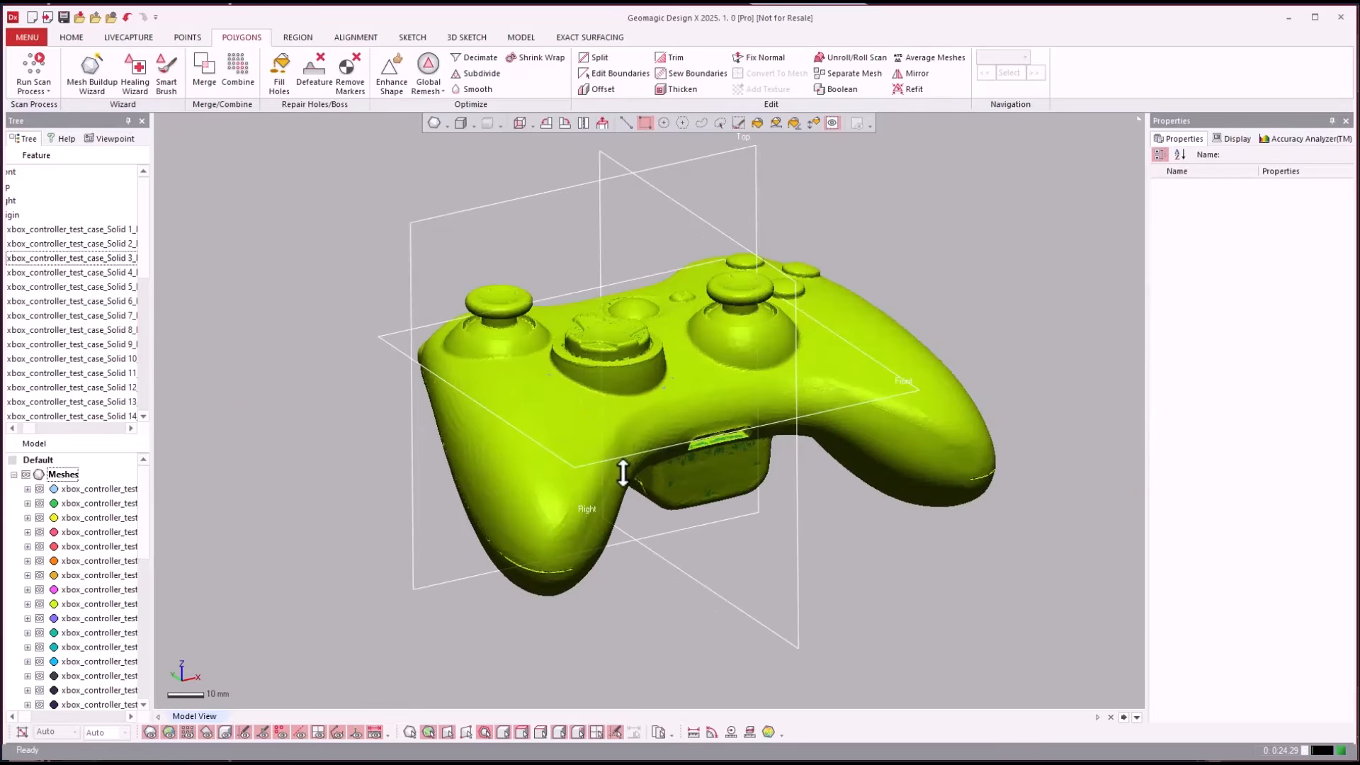
pyautogui.scroll(2, 607, 471)
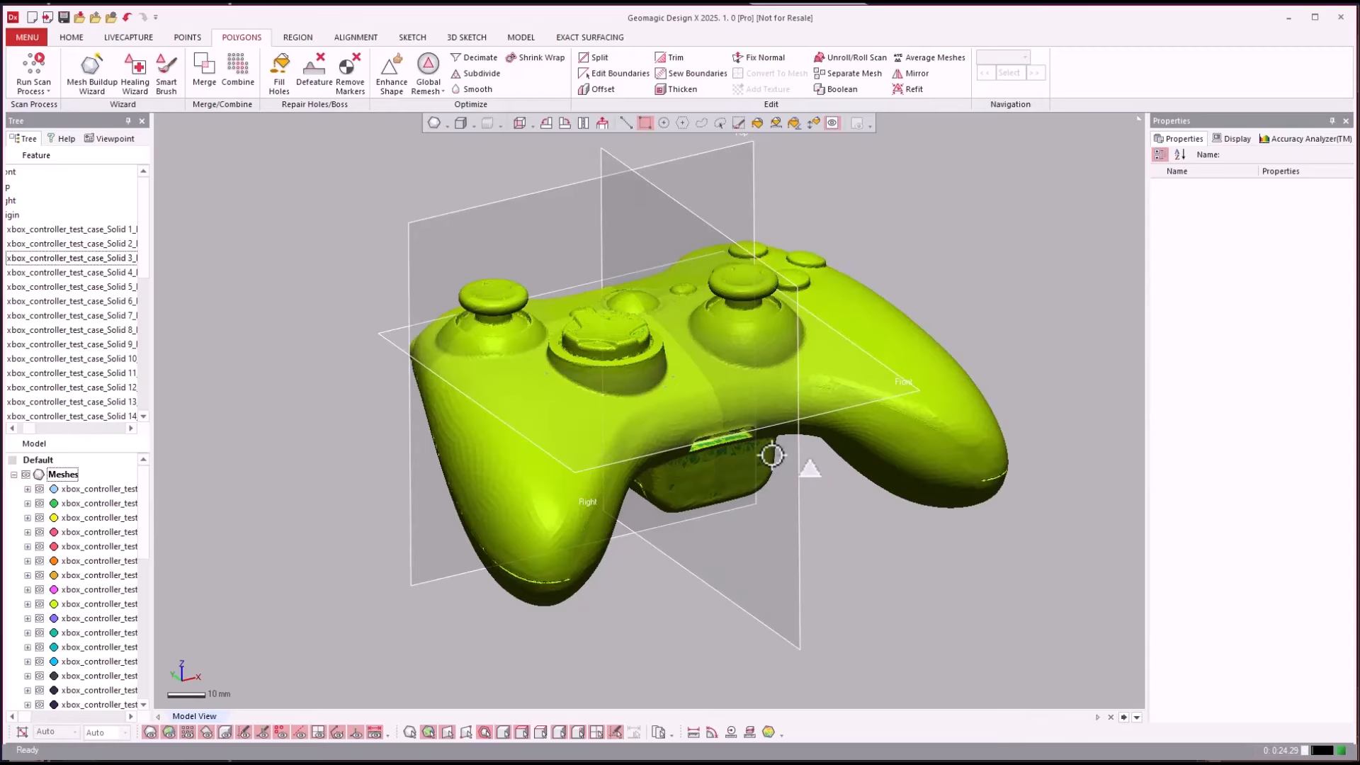
pyautogui.moveTo(772, 461); pyautogui.dragTo(349, 428, button='right')
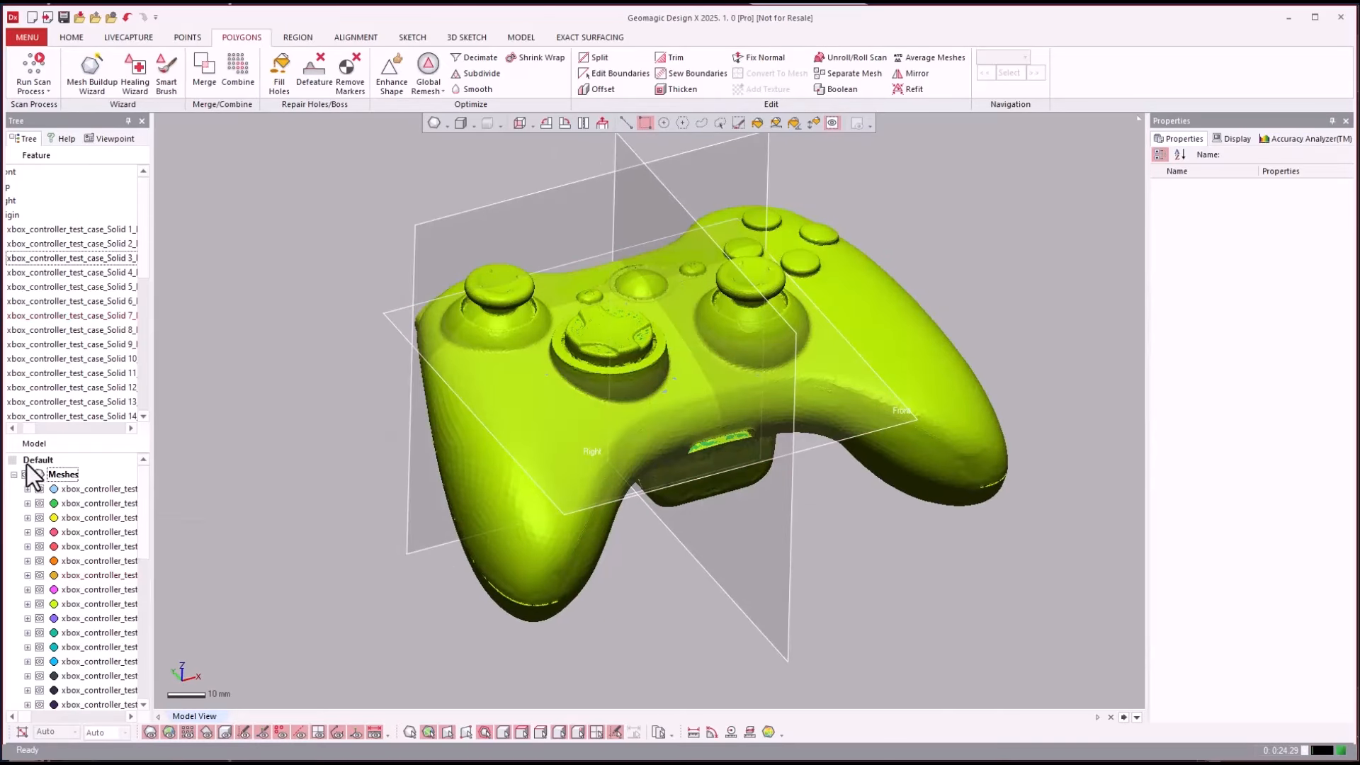
# Move all original controller part meshes, from Solid 1 to Solid 34, into a new group, leaving out the wrapped mesh
pyautogui.moveTo(142, 527); pyautogui.dragTo(141, 697)
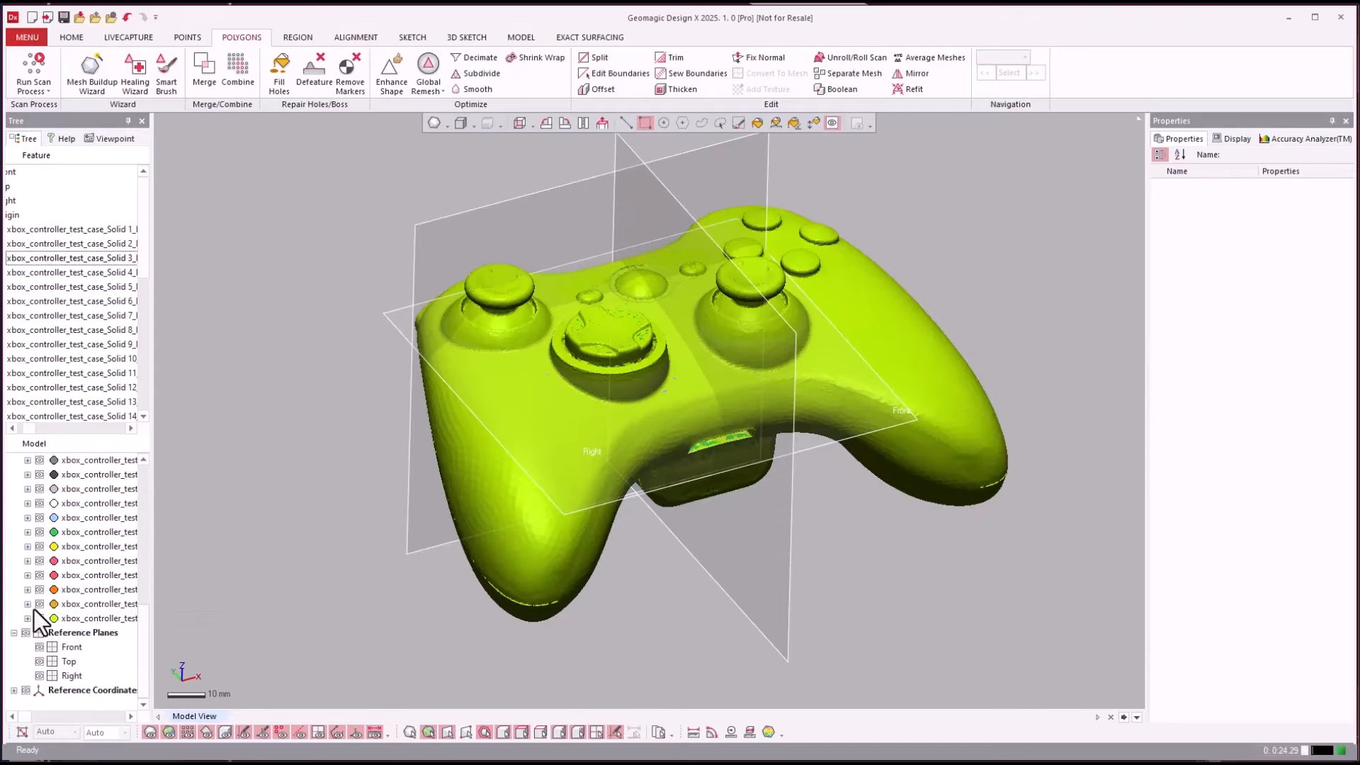
pyautogui.click(79, 607)
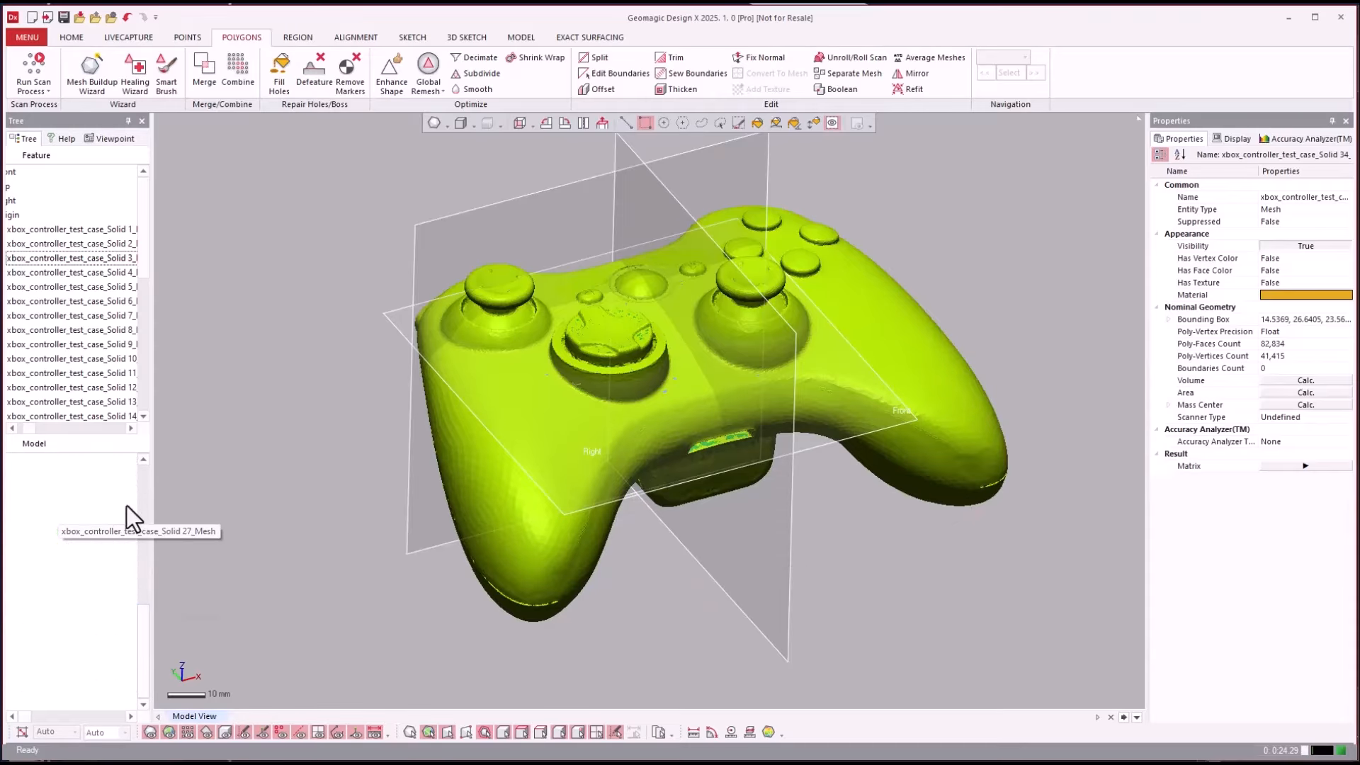
pyautogui.scroll(3, 128, 503)
pyautogui.scroll(3, 126, 500)
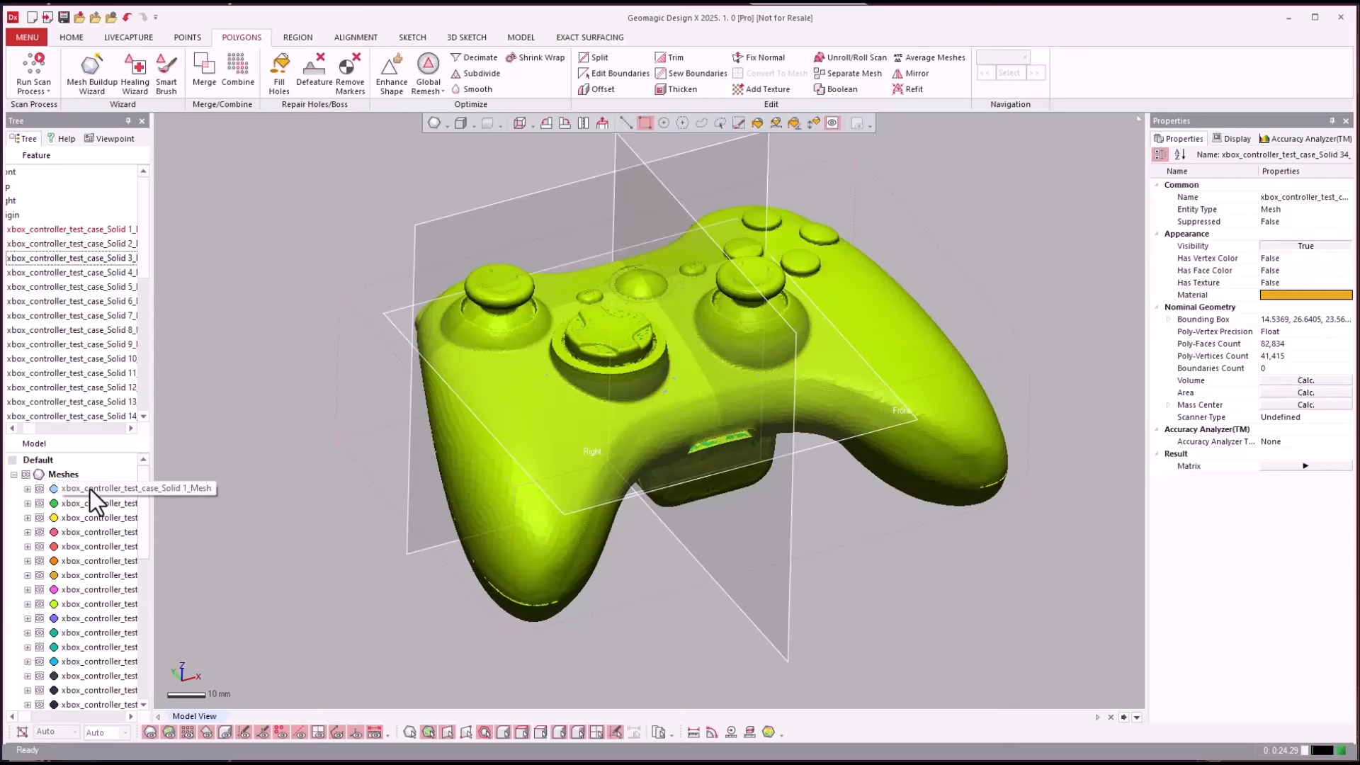
pyautogui.keyDown('shift'); pyautogui.click(86, 493); pyautogui.keyUp('shift')
pyautogui.rightClick(87, 495)
pyautogui.moveTo(130, 500)
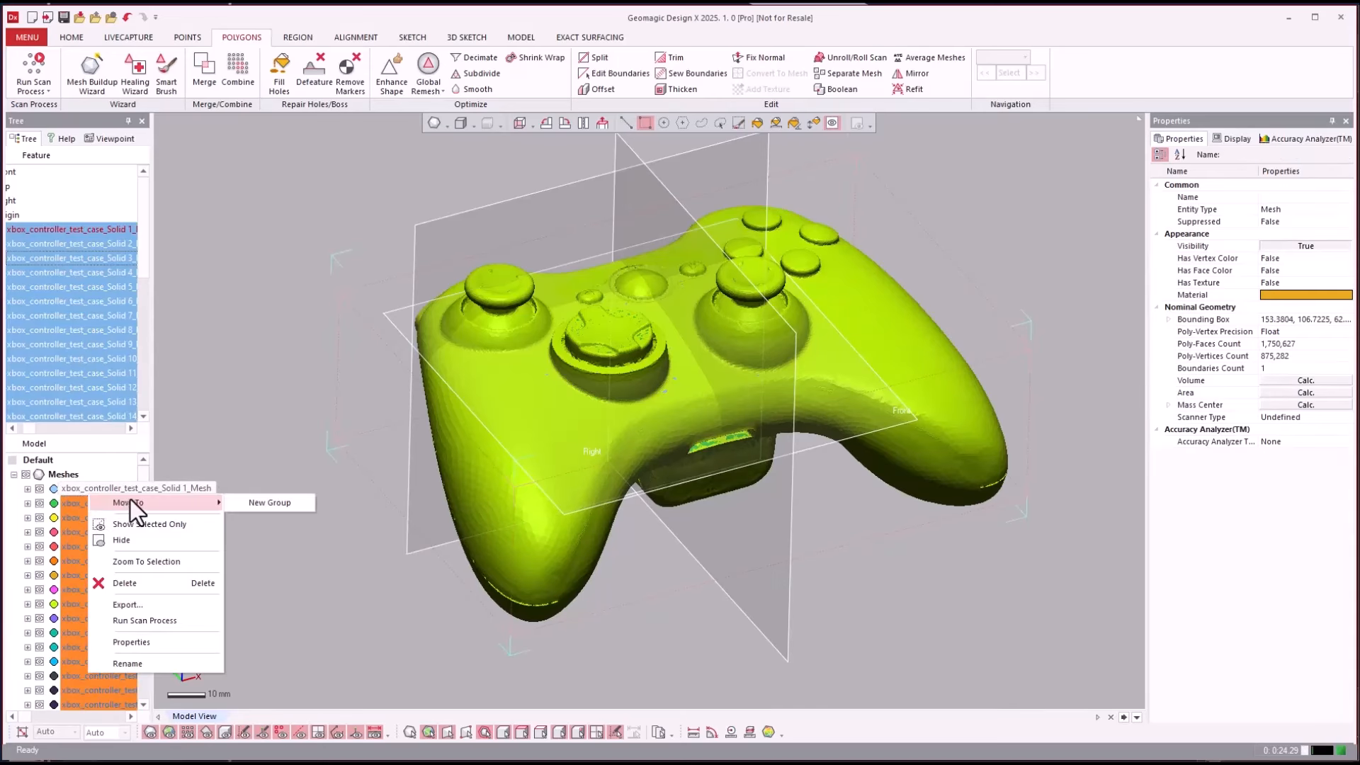
pyautogui.click(259, 503)
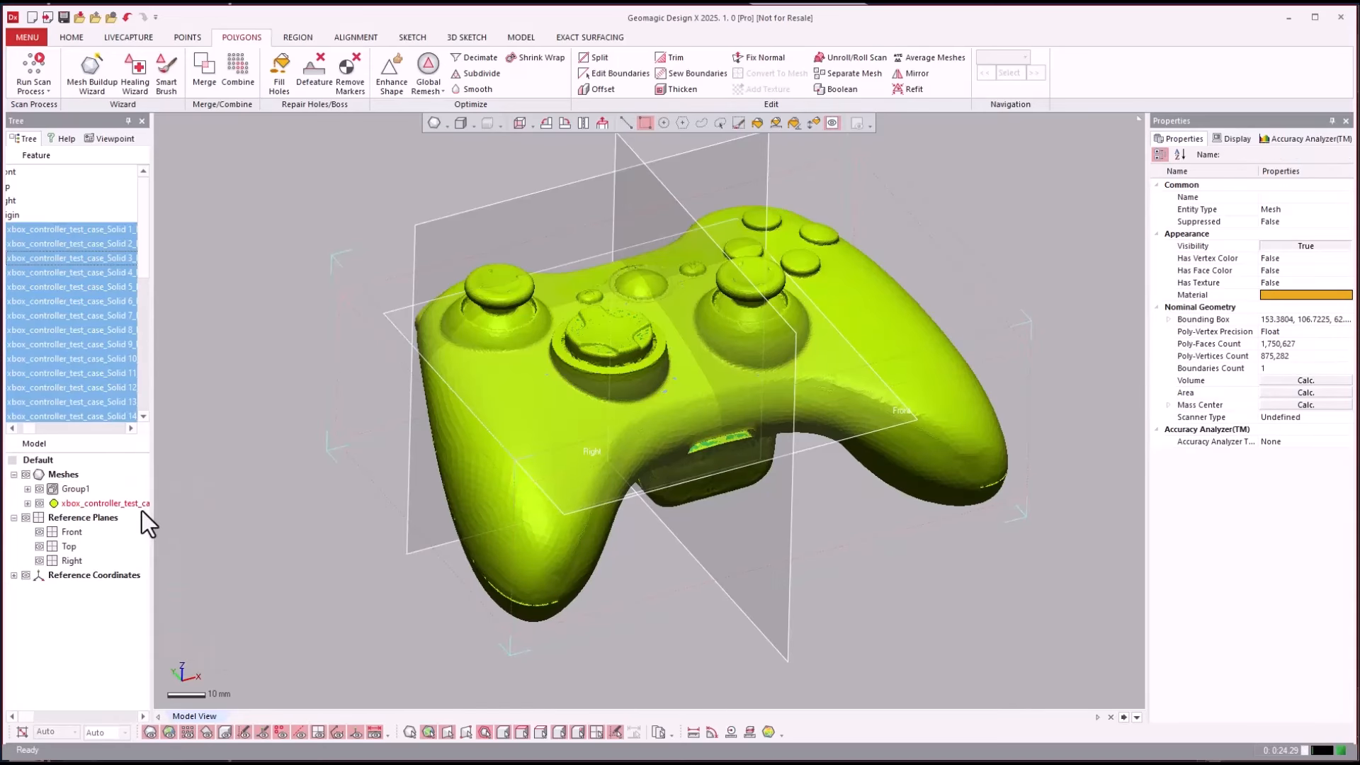
# Hide the group of original meshes and examine the wrapped controller mesh on its own
pyautogui.click(38, 489)
pyautogui.click(253, 434)
pyautogui.moveTo(254, 434); pyautogui.dragTo(440, 444, button='right')
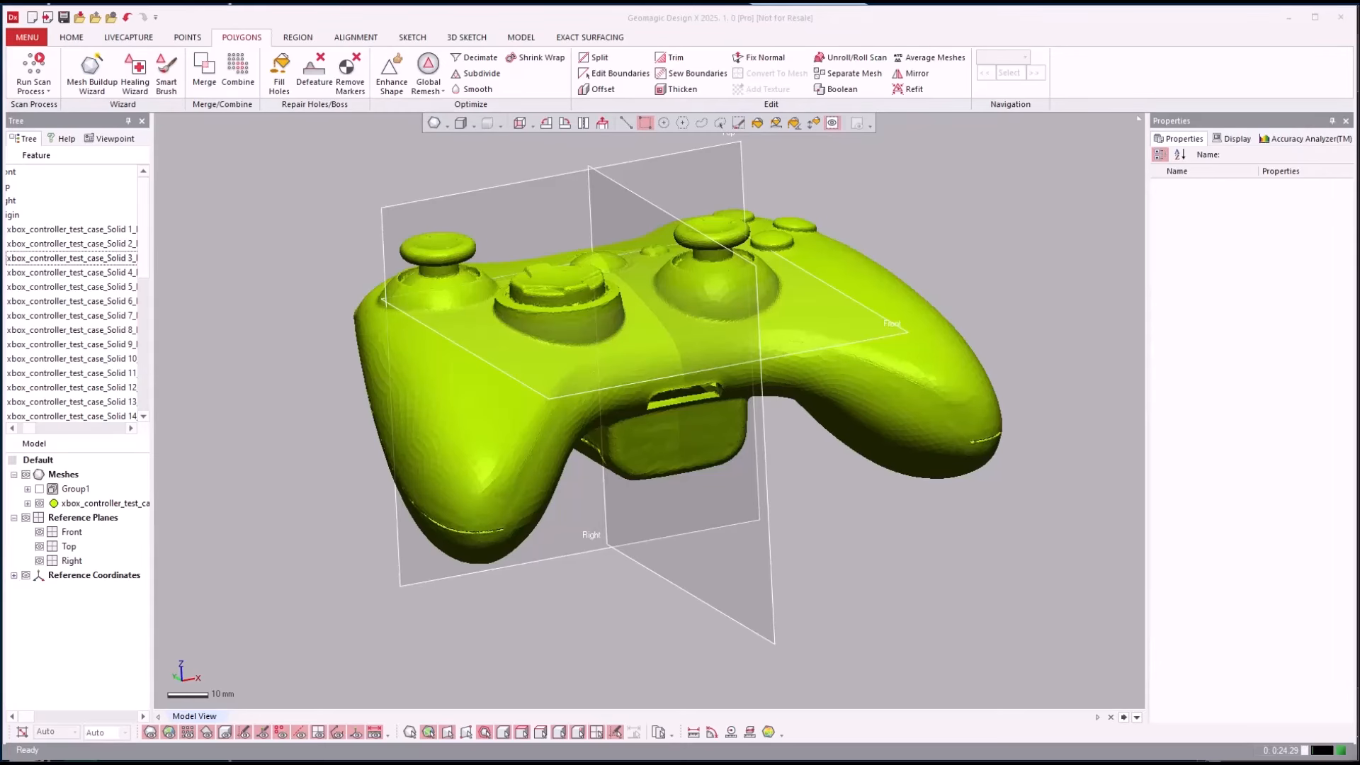
# Leave the controller model without saving its changes and switch to the decimate example file
pyautogui.click(990, 631)
pyautogui.hotkey('ctrl', 'n')
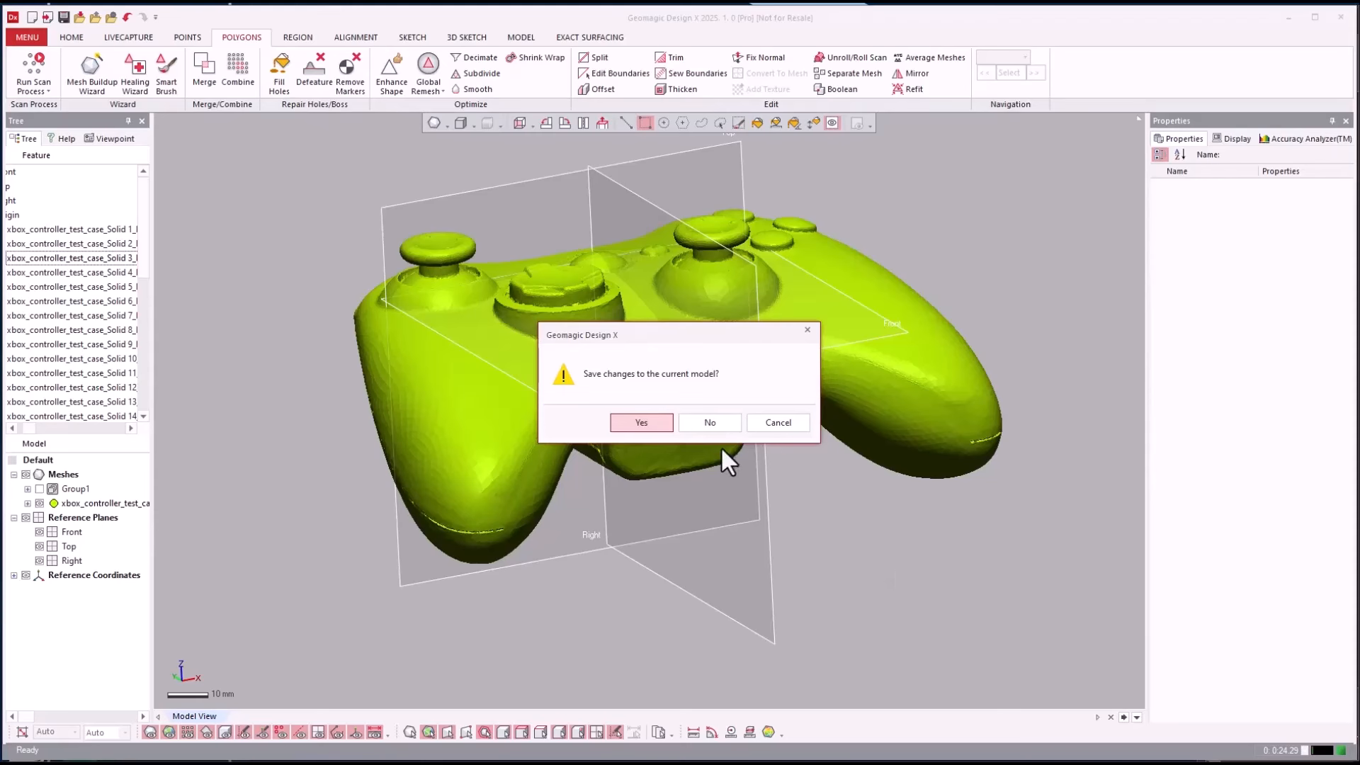
pyautogui.click(711, 425)
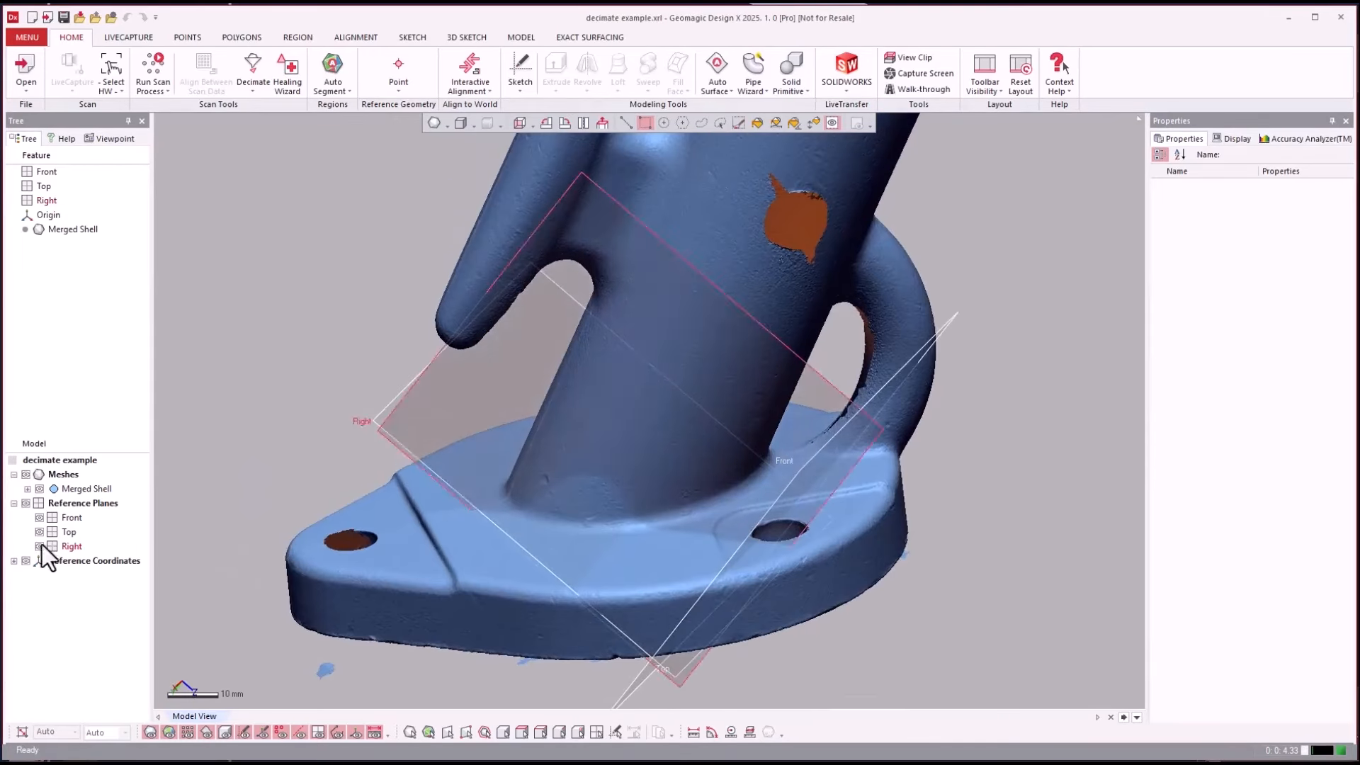
# List the poly-vertex and poly-face counts of Merged Shell and examine its base surface up close
pyautogui.click(27, 489)
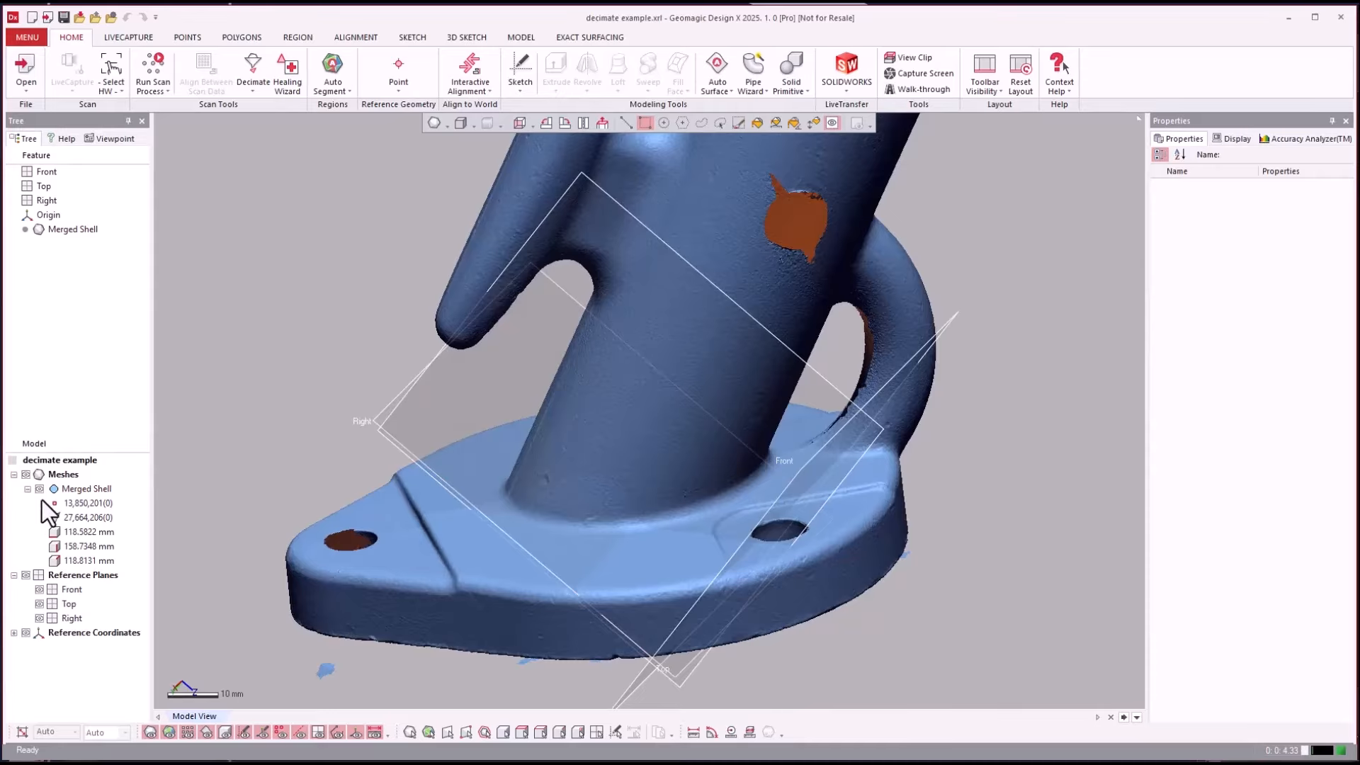
pyautogui.click(68, 519)
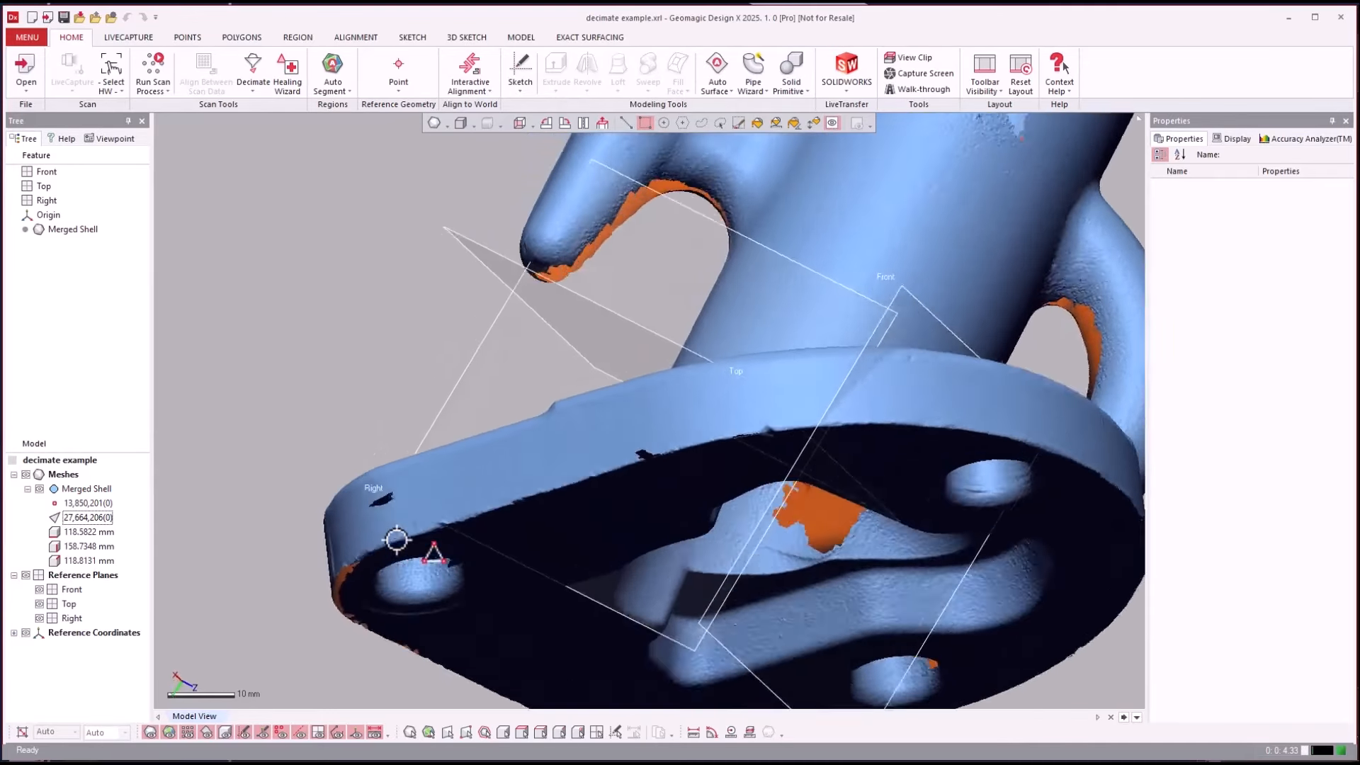
pyautogui.scroll(5, 397, 540)
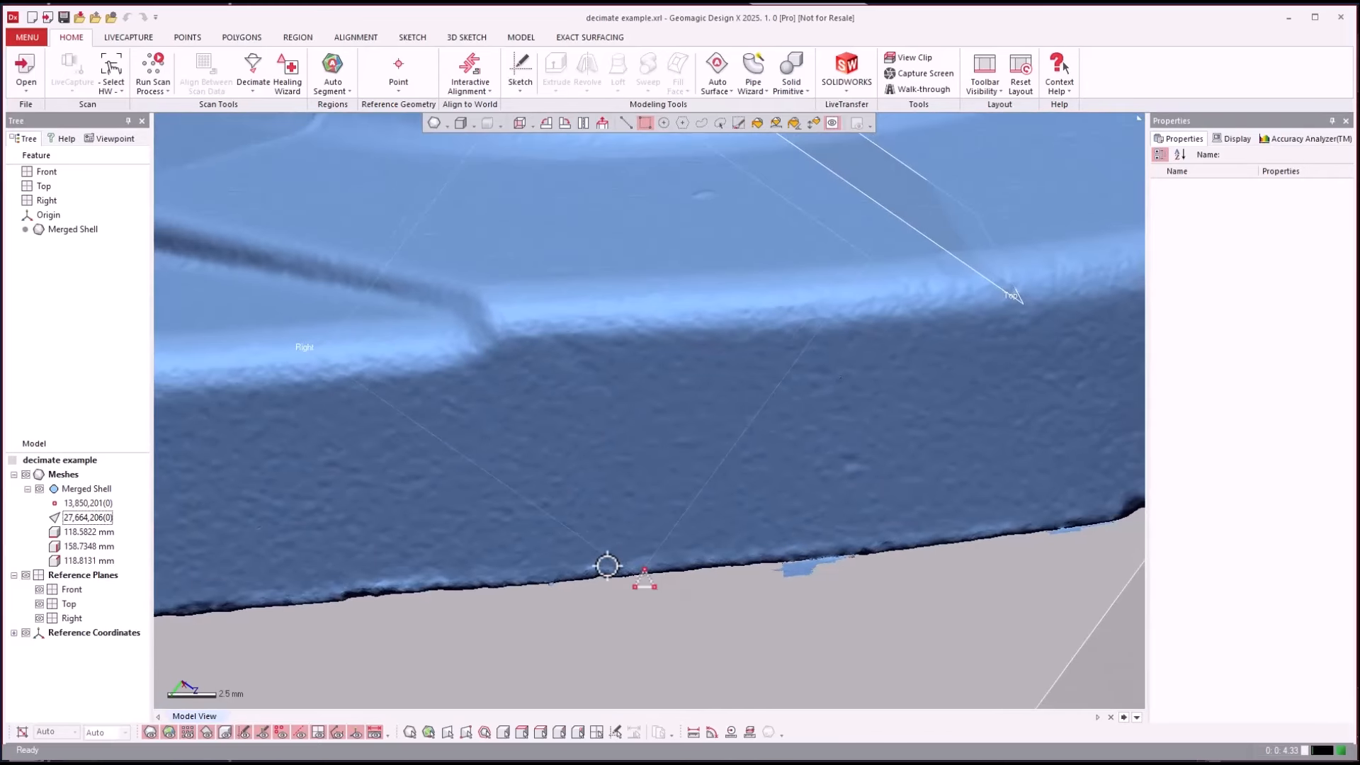
pyautogui.scroll(-4, 615, 554)
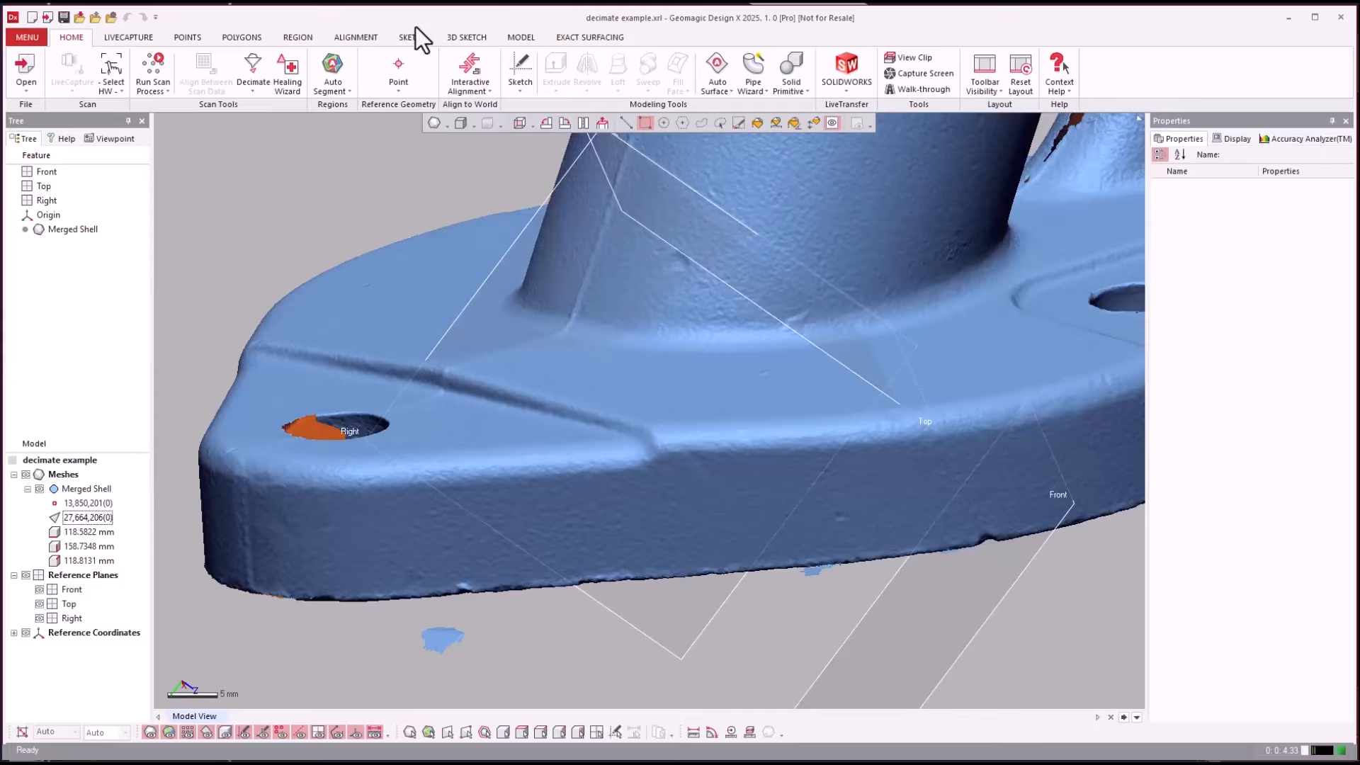
# Decimate Merged Shell by poly-face count, with 5% remaining and a target of 1,383,210 faces
pyautogui.click(245, 38)
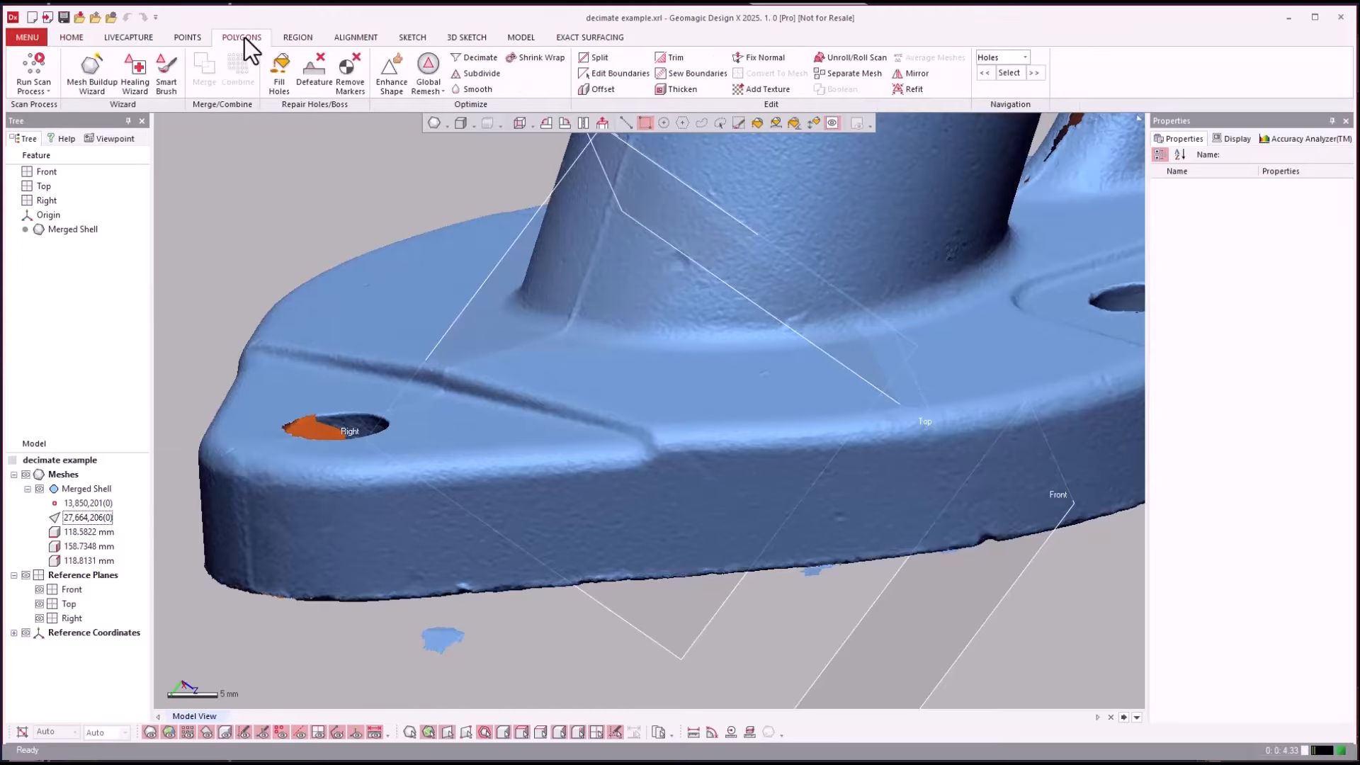
pyautogui.click(475, 61)
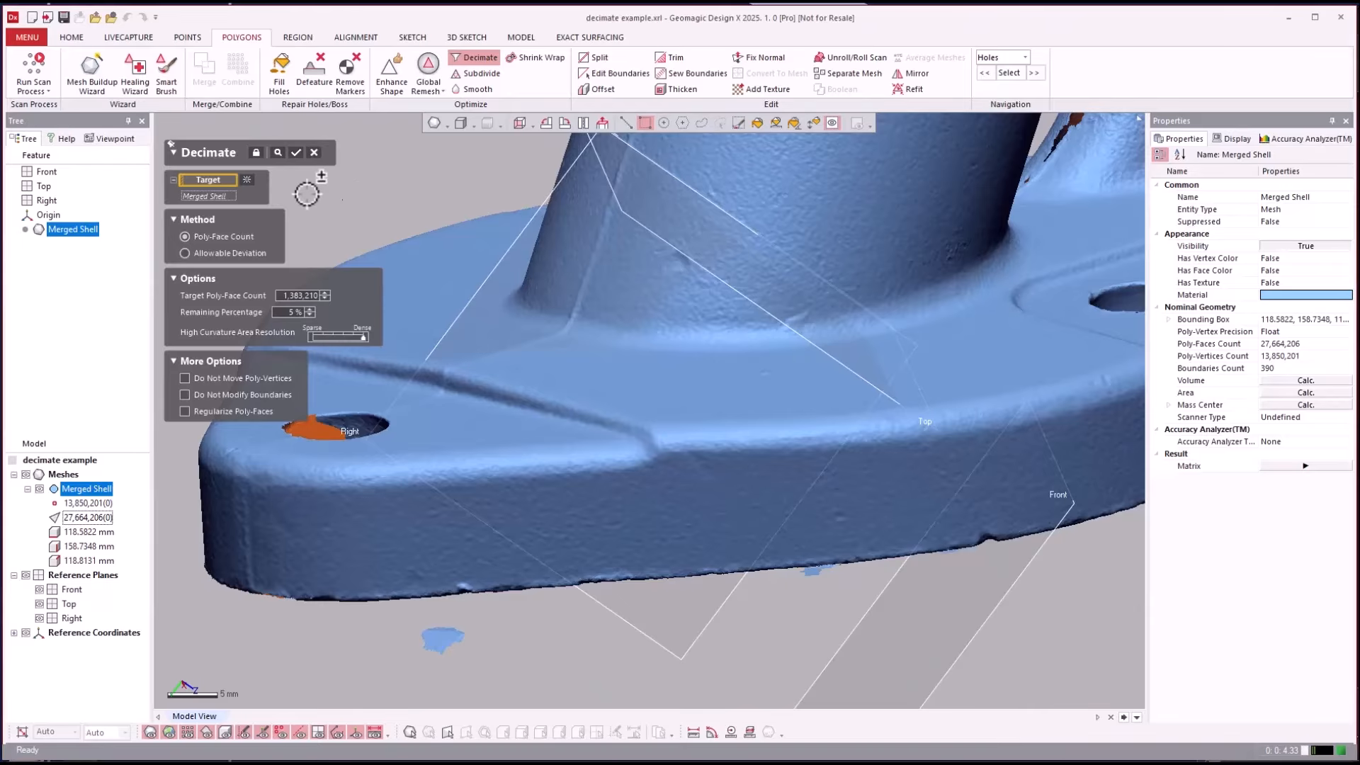
pyautogui.click(296, 153)
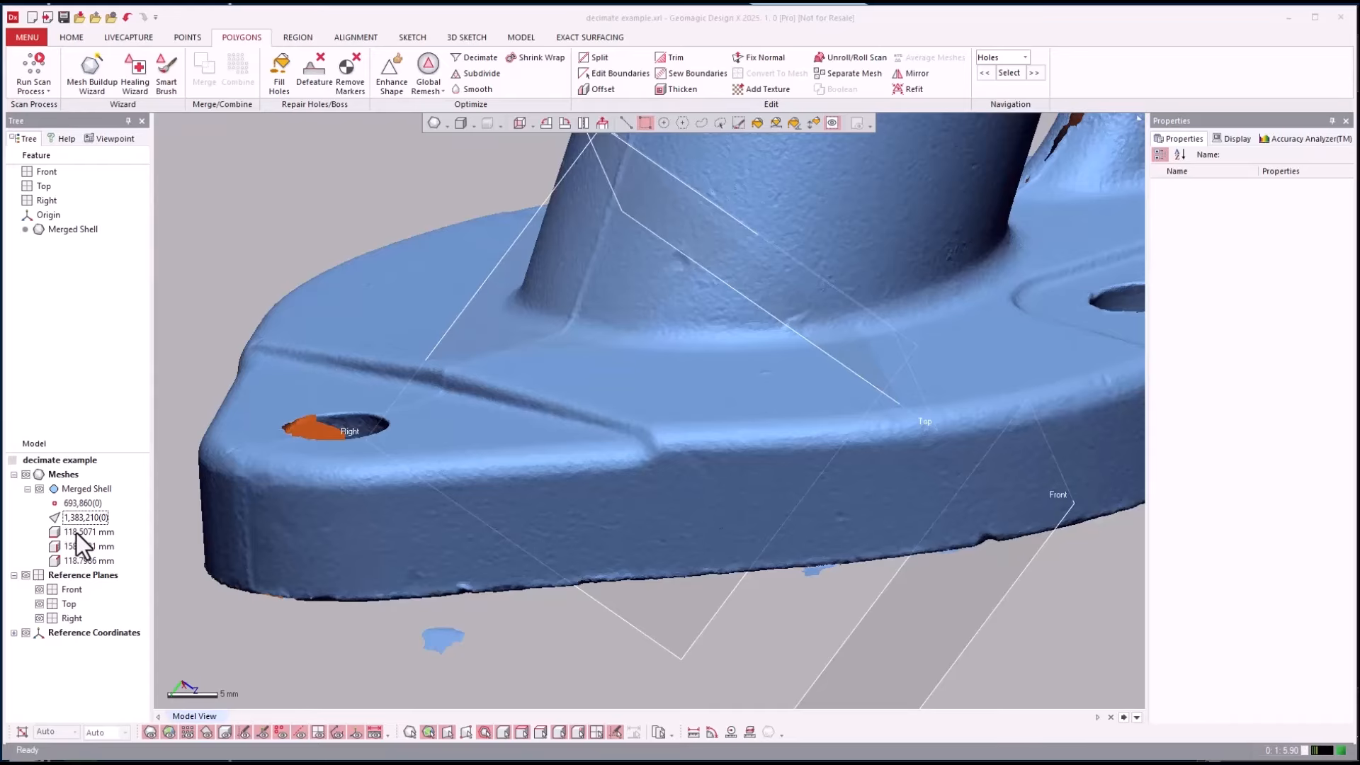
# Examine the decimated Merged Shell from all sides, including the Dock Edge+ lettering, the open hole and the base
pyautogui.moveTo(246, 628)
pyautogui.mouseDown(button='right')
pyautogui.moveTo(449, 646)
pyautogui.moveTo(464, 565)
pyautogui.moveTo(607, 598)
pyautogui.moveTo(919, 559)
pyautogui.moveTo(968, 505)
pyautogui.moveTo(1077, 504)
pyautogui.mouseUp(button='right')
pyautogui.scroll(3, 1076, 504)
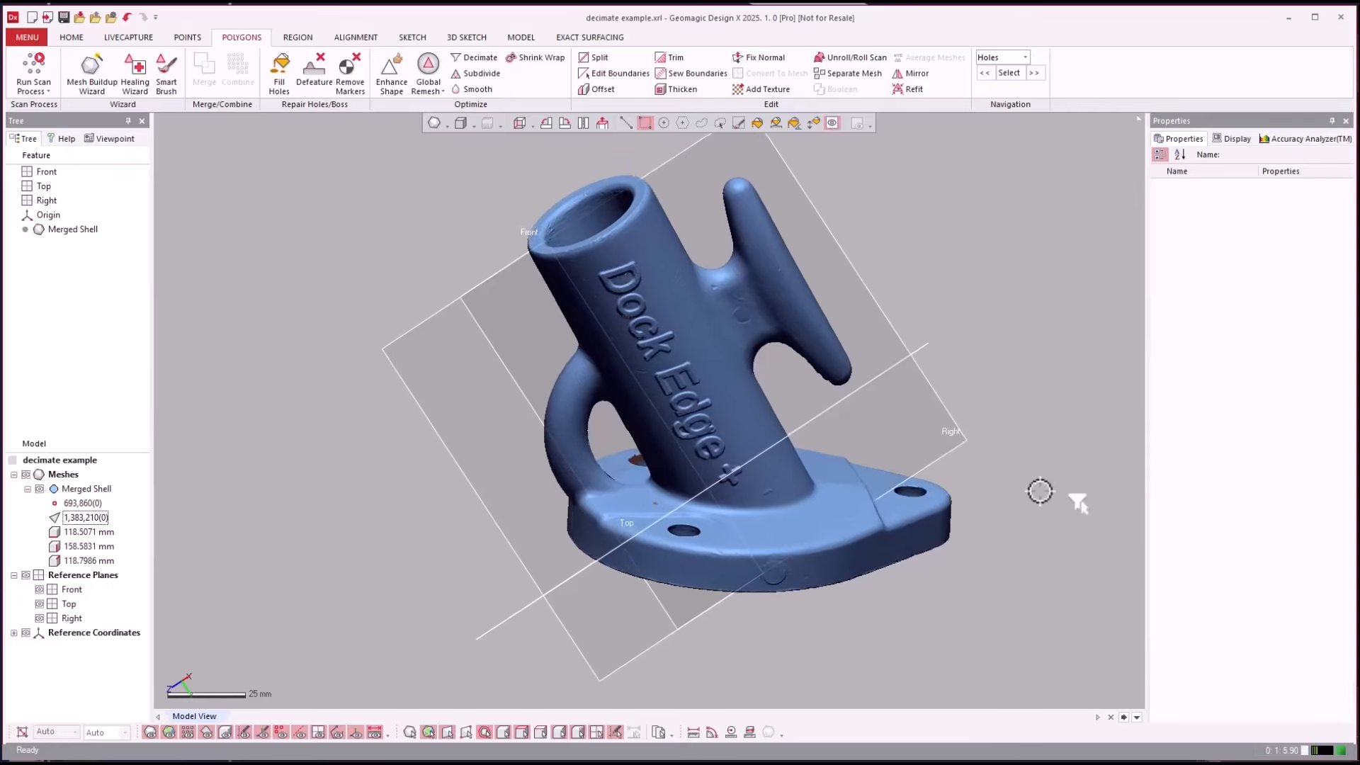
pyautogui.moveTo(1078, 491); pyautogui.dragTo(1077, 489, button='right')
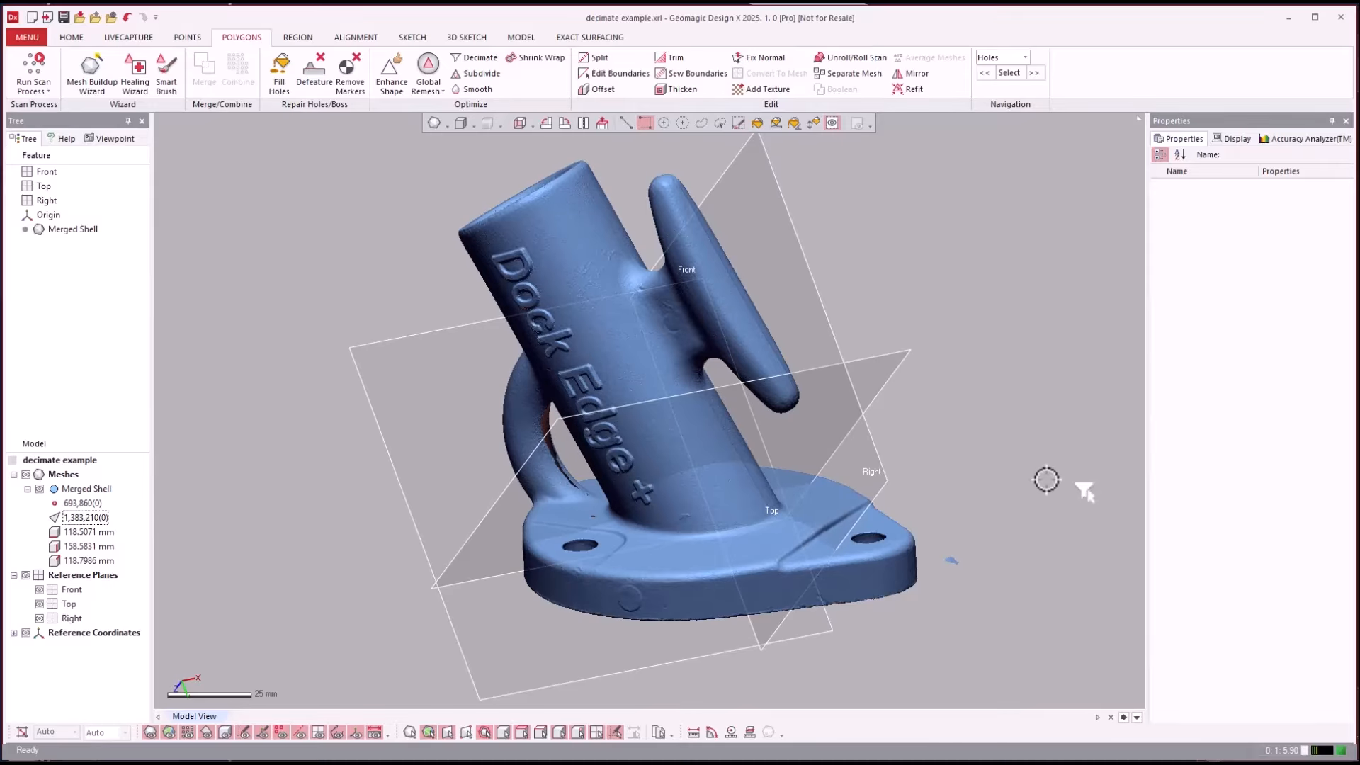
pyautogui.moveTo(1085, 491); pyautogui.dragTo(1085, 492, button='right')
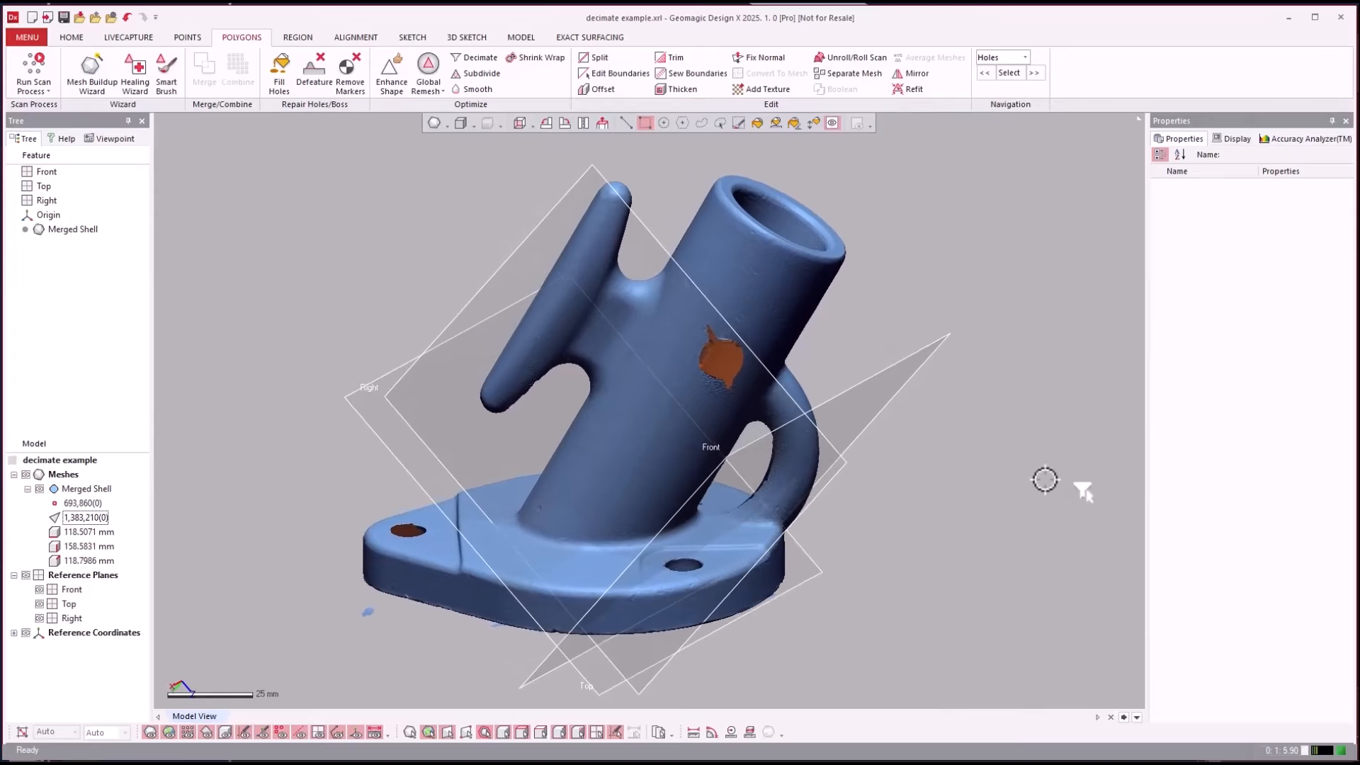
pyautogui.moveTo(1084, 491); pyautogui.dragTo(1086, 492, button='right')
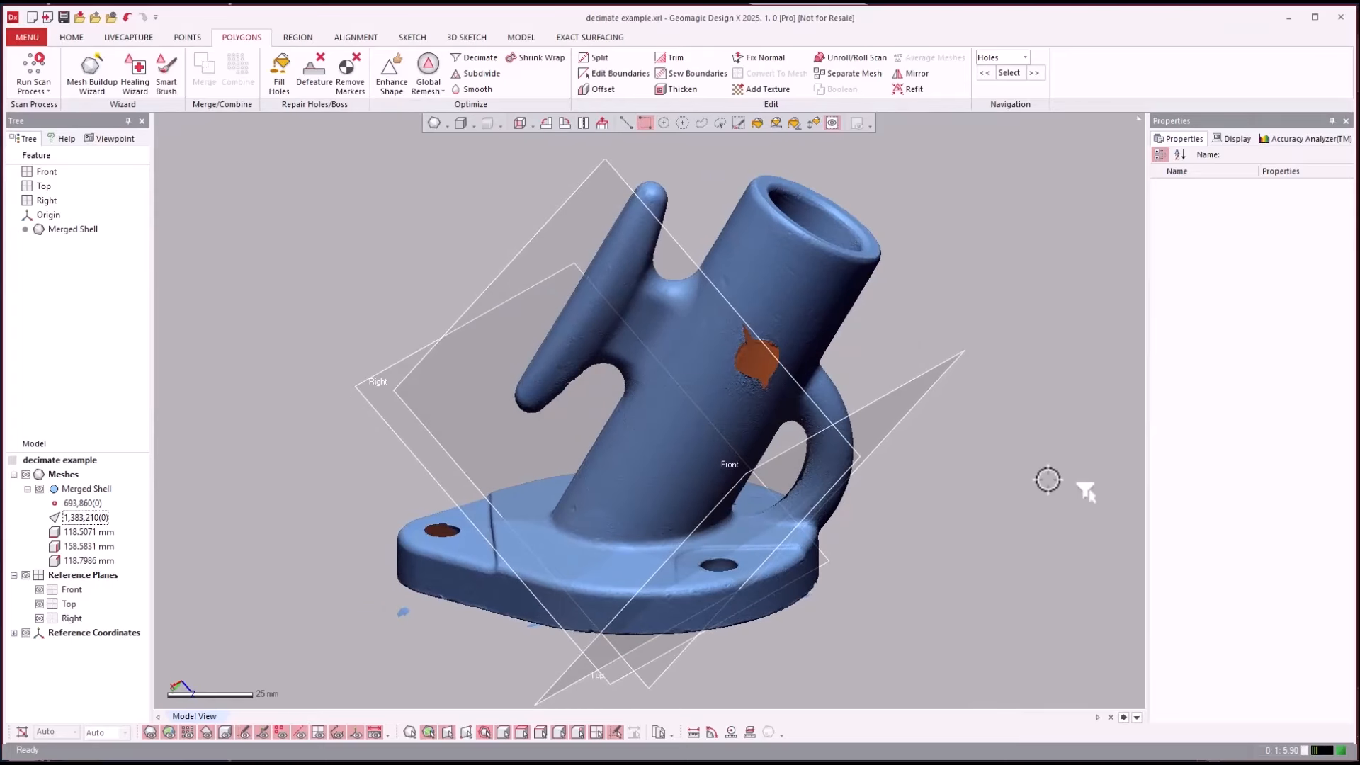
pyautogui.moveTo(865, 429); pyautogui.dragTo(827, 441, button='right')
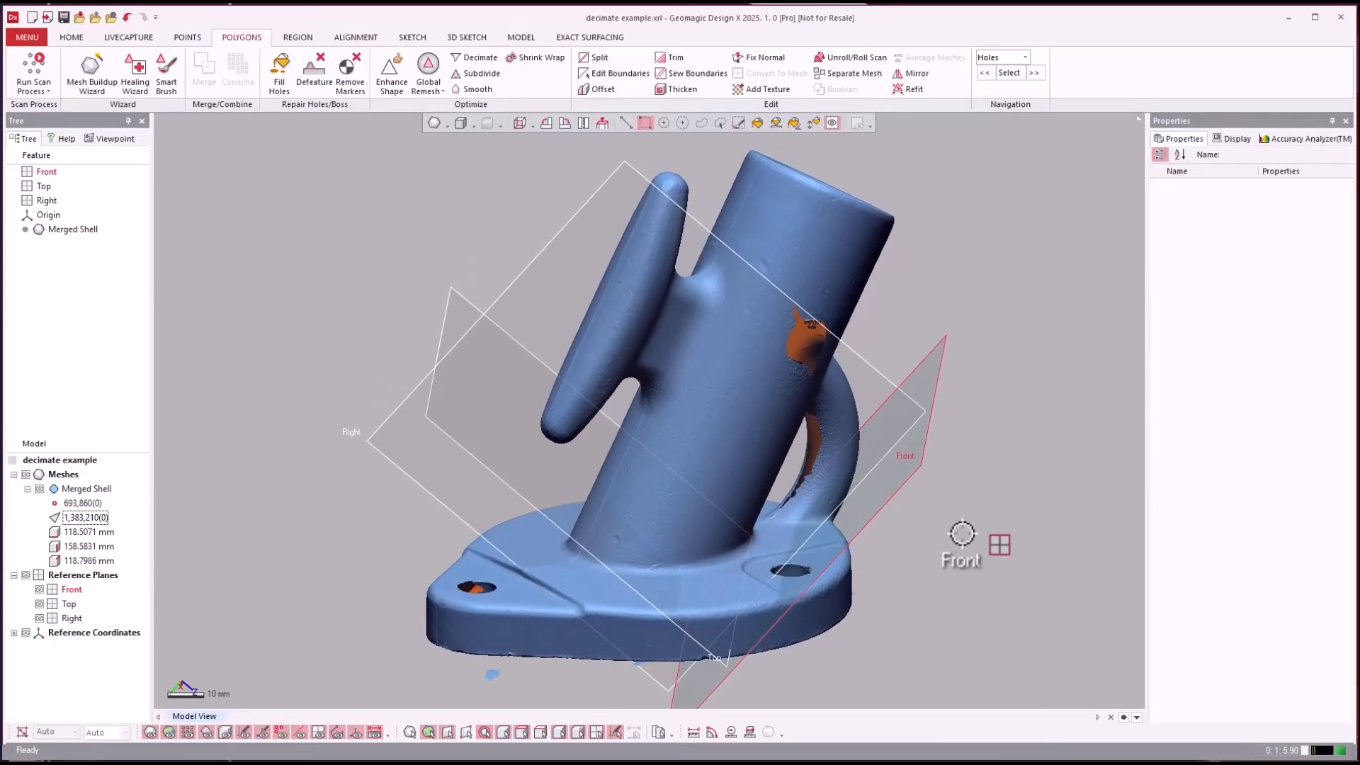
pyautogui.scroll(1, 961, 533)
pyautogui.moveTo(962, 534); pyautogui.dragTo(963, 535, button='right')
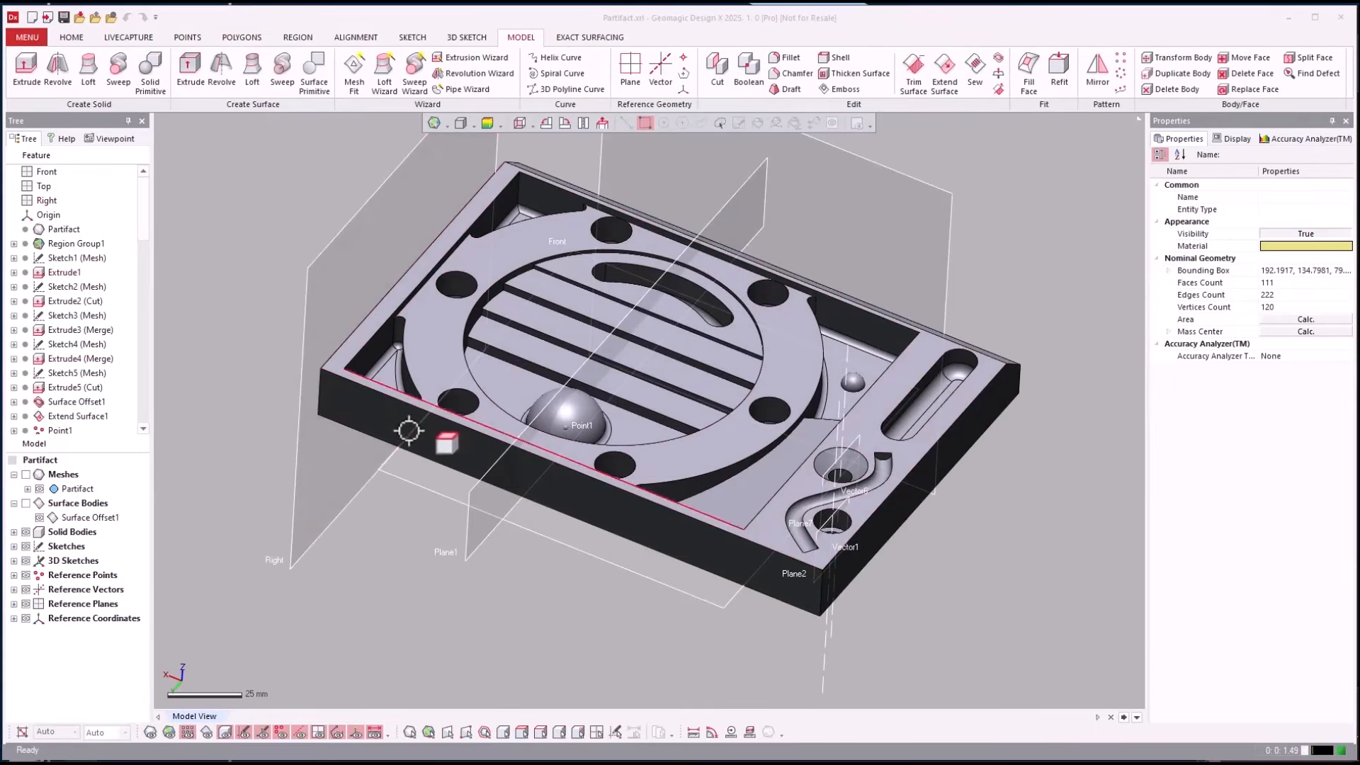
# Convert the Partifact plate's solid body to a mesh with the conversion quality at its highest setting
pyautogui.moveTo(379, 573); pyautogui.dragTo(401, 500, button='right')
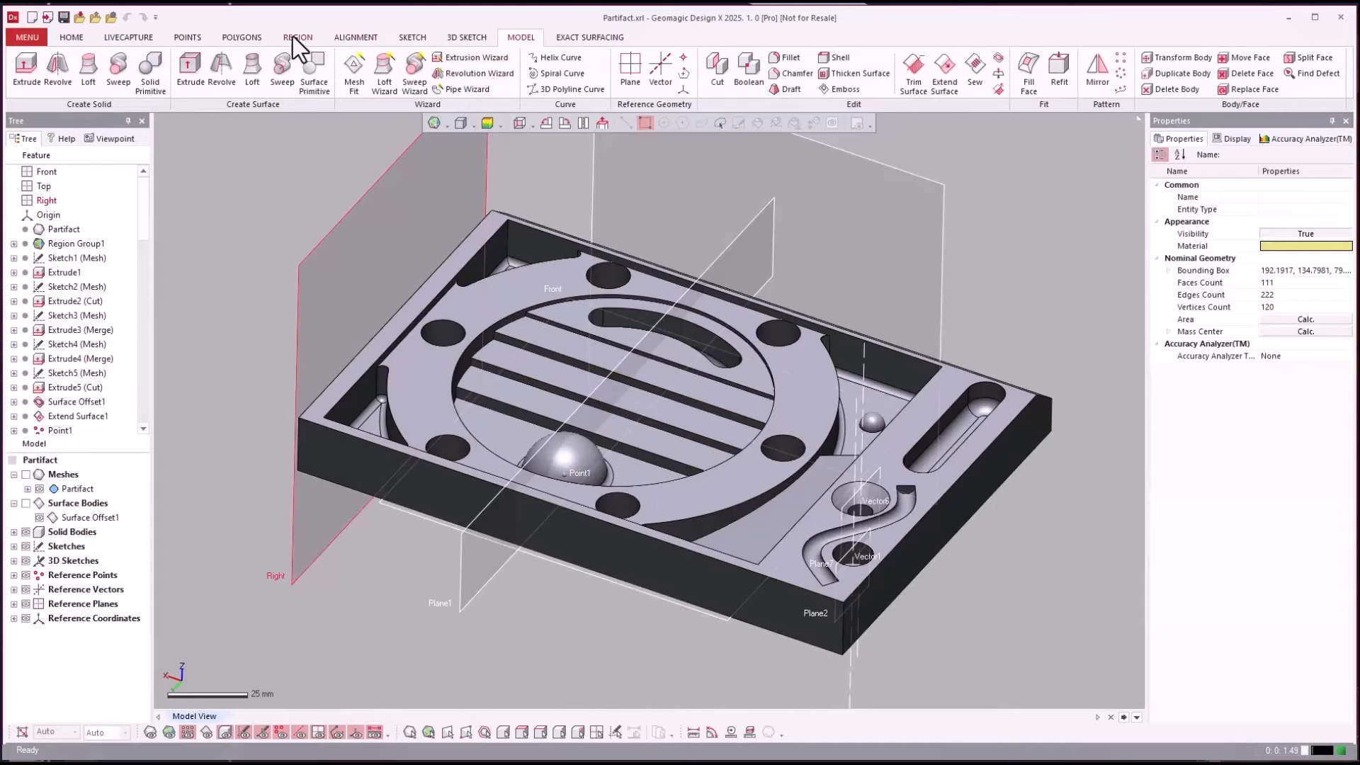
pyautogui.click(292, 37)
pyautogui.click(255, 34)
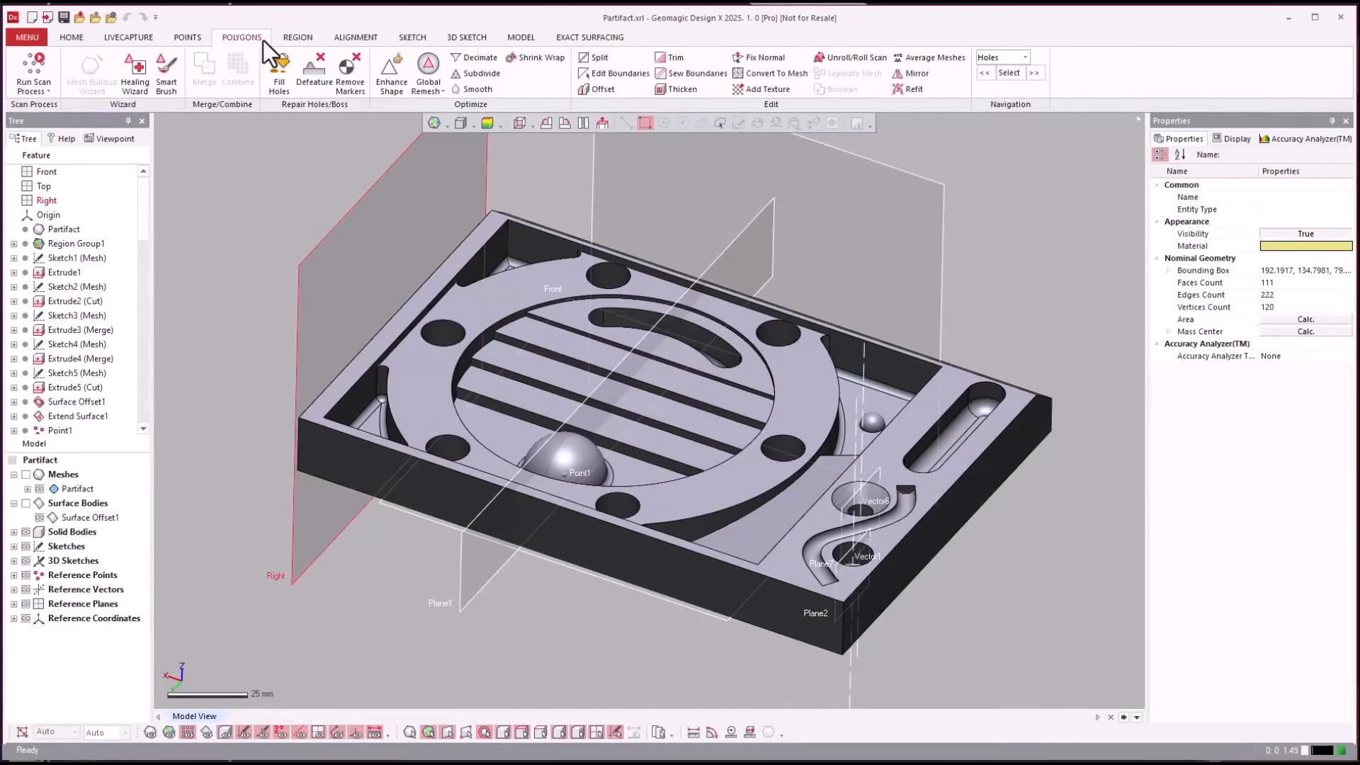
pyautogui.moveTo(969, 542); pyautogui.dragTo(553, 113, button='right')
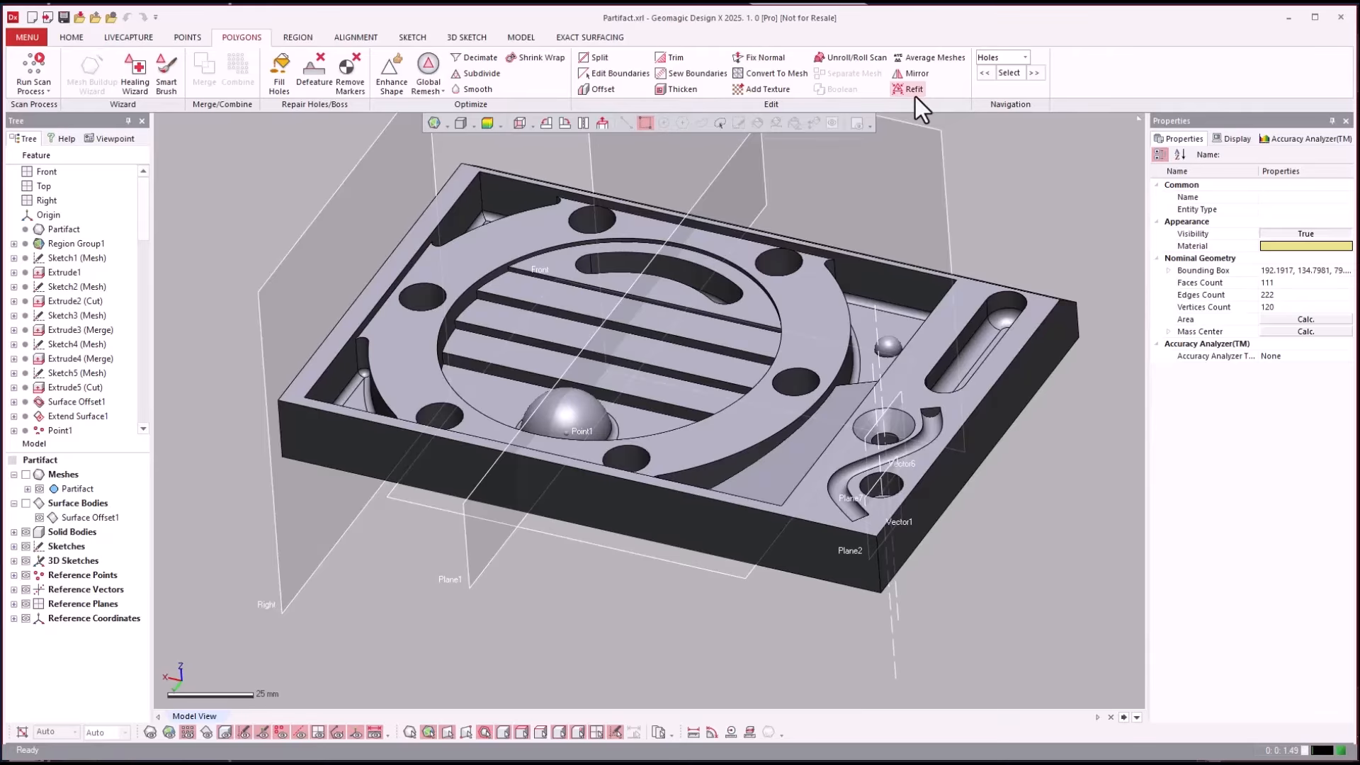
pyautogui.moveTo(987, 203); pyautogui.dragTo(1014, 201, button='right')
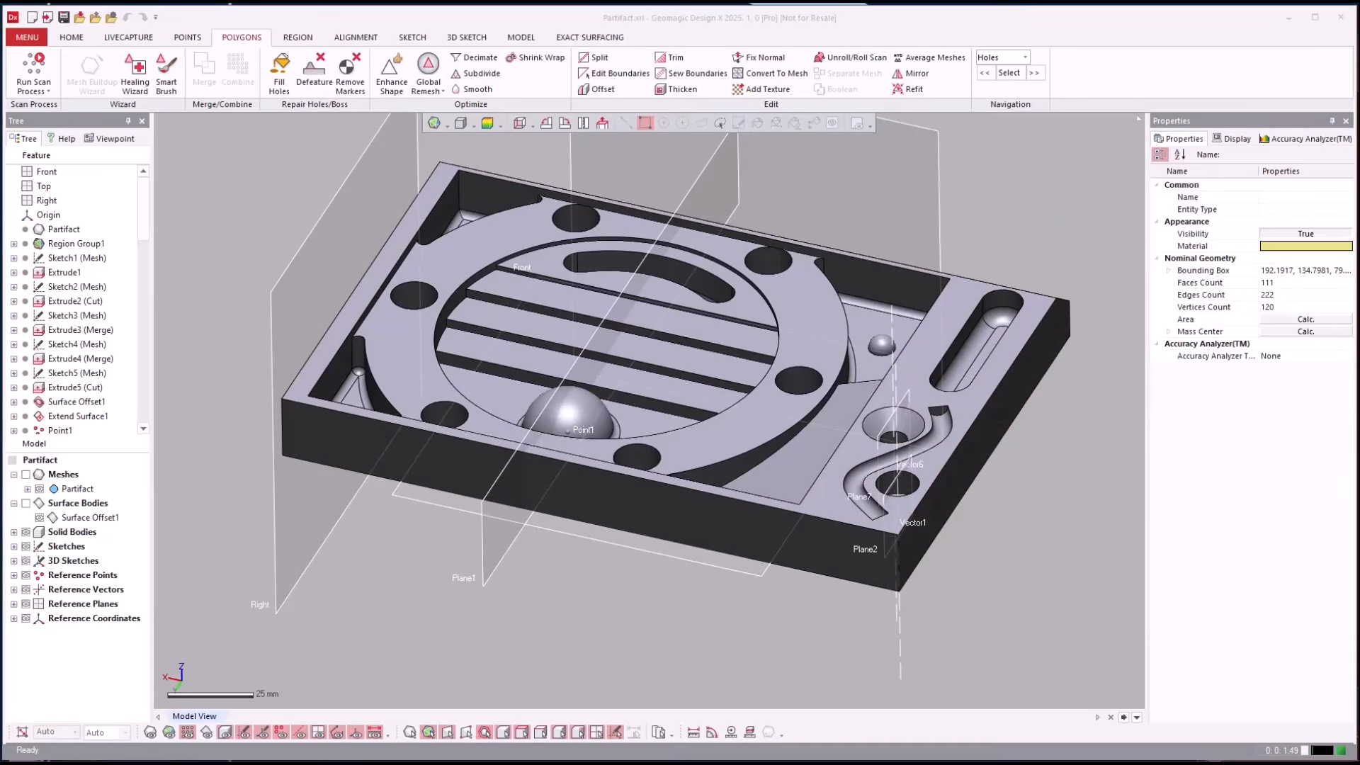
pyautogui.click(783, 68)
pyautogui.click(909, 319)
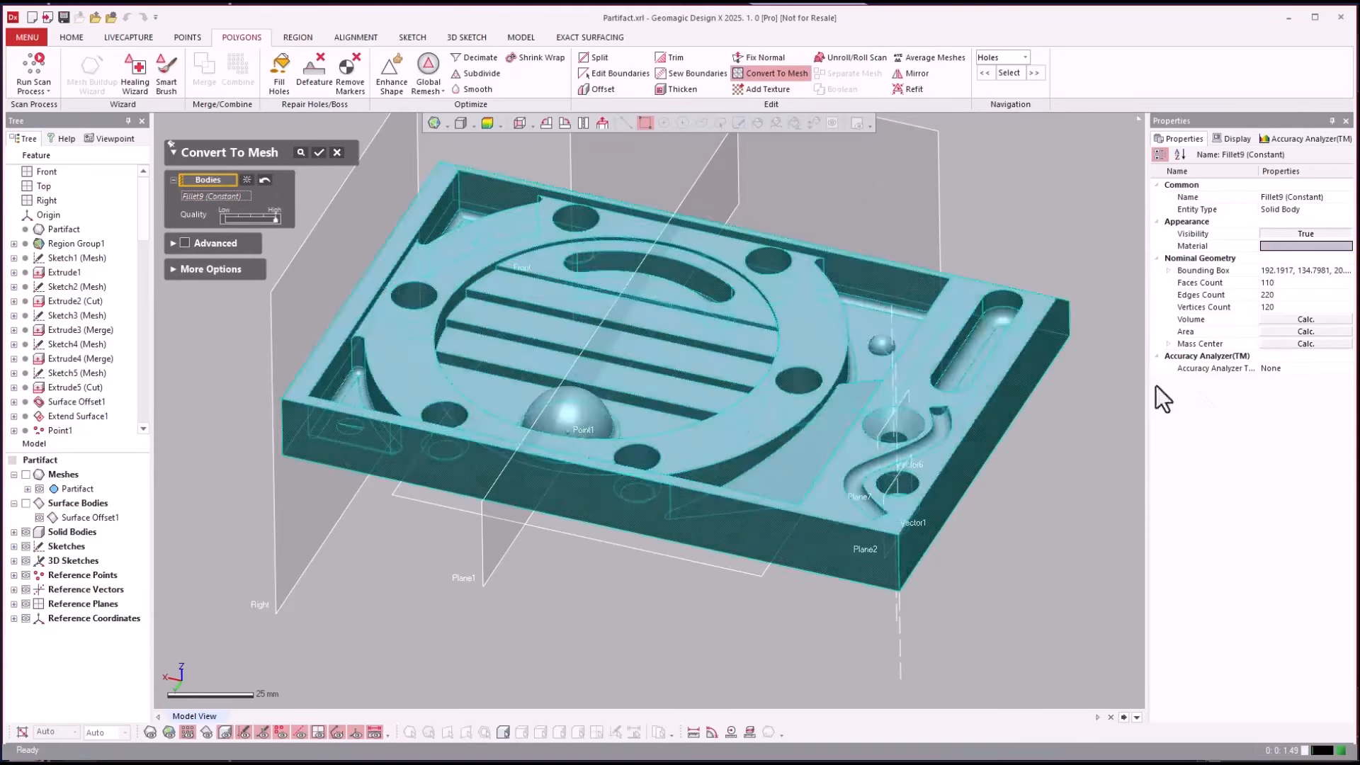
pyautogui.click(224, 219)
pyautogui.click(238, 245)
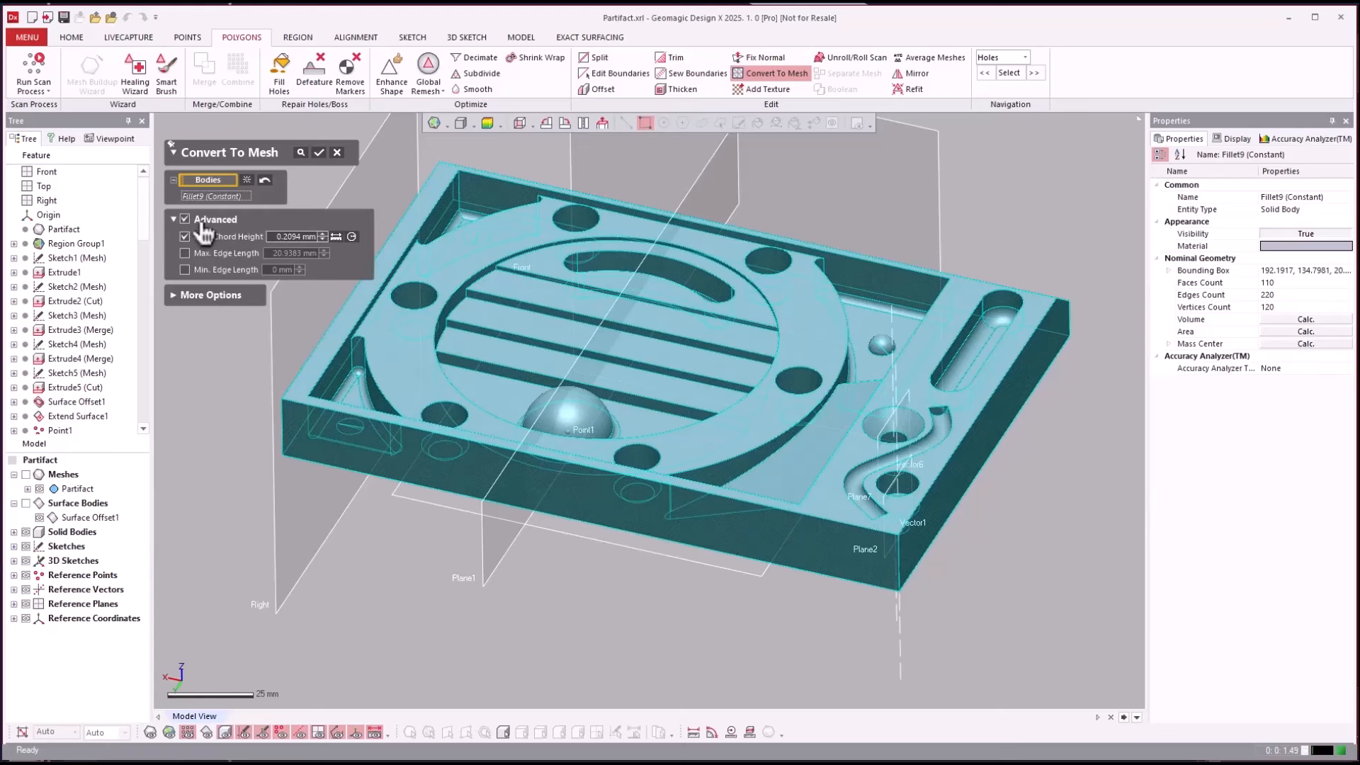
pyautogui.click(203, 223)
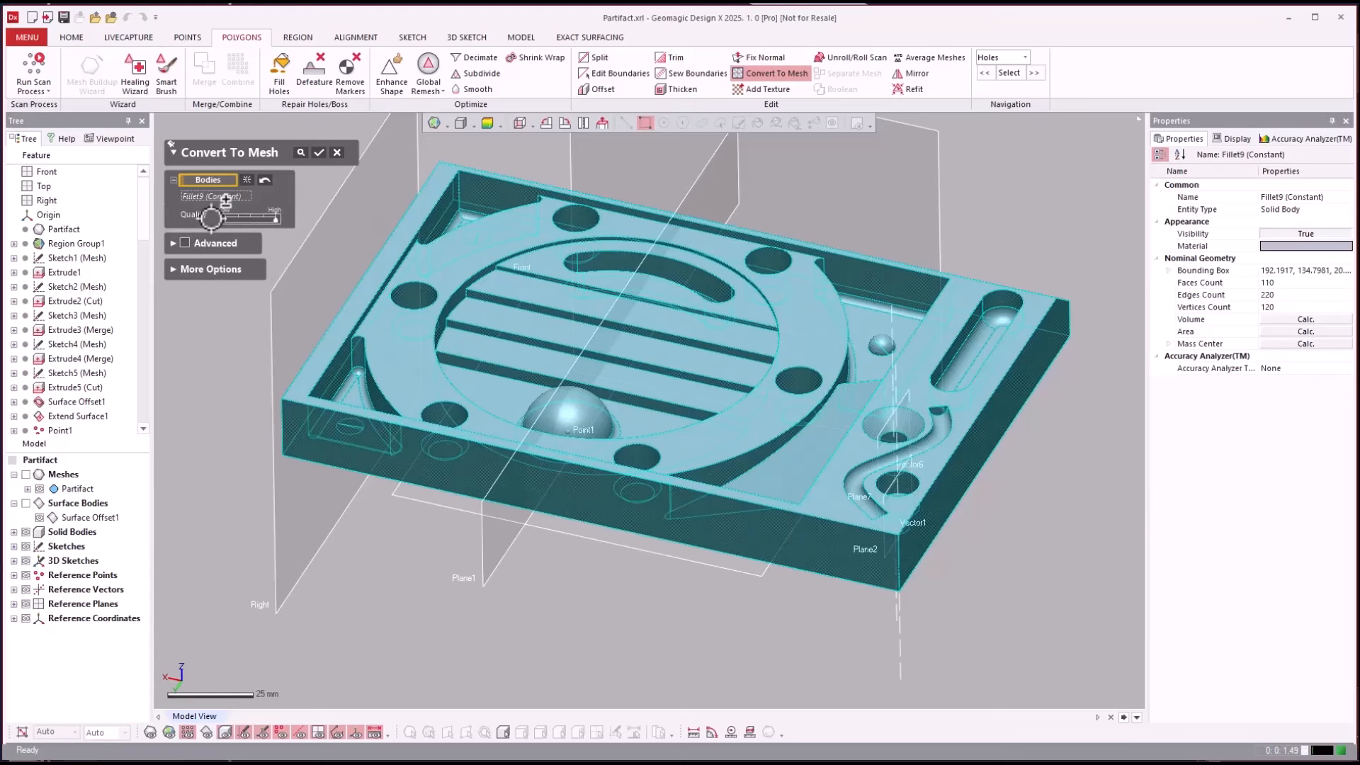
pyautogui.click(319, 154)
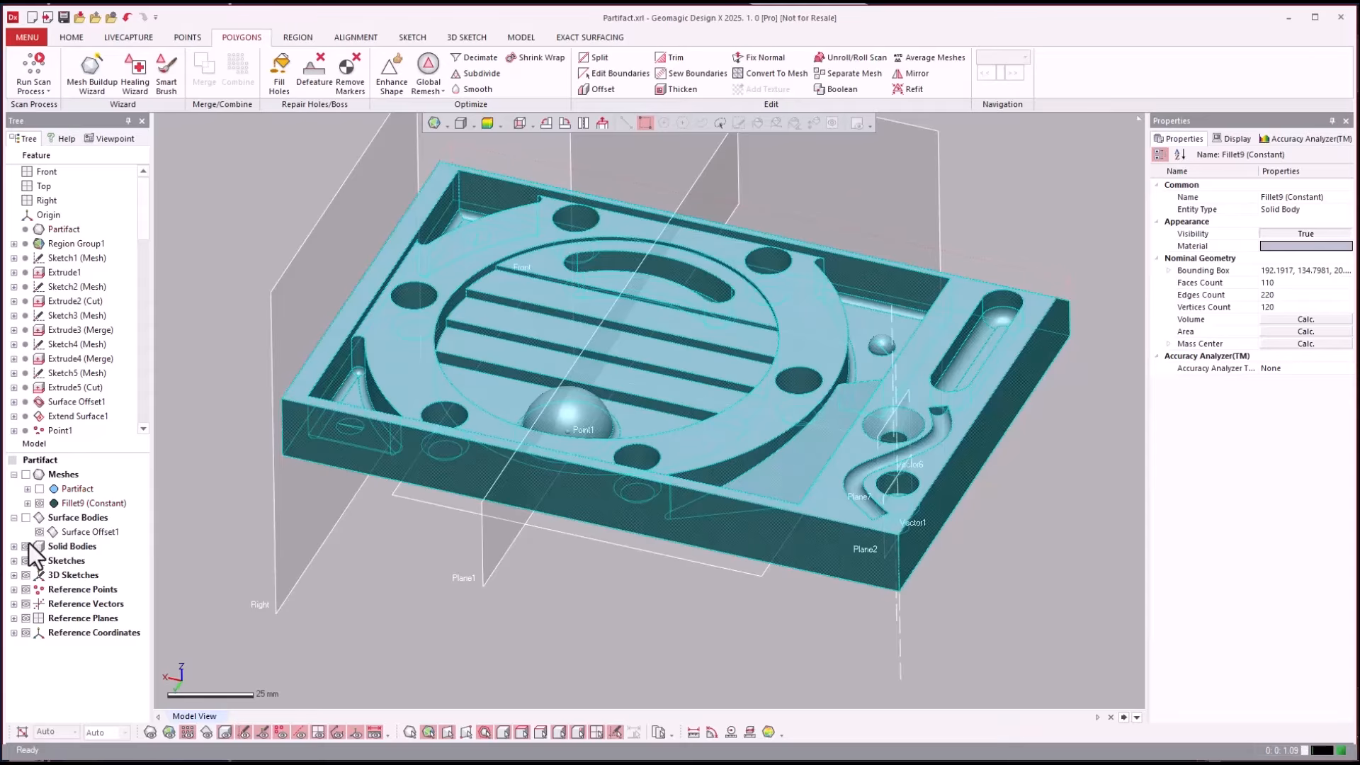
# Hide the solid bodies and turn on mesh visibility so only the converted Fillet9 (Constant) mesh is displayed
pyautogui.click(26, 546)
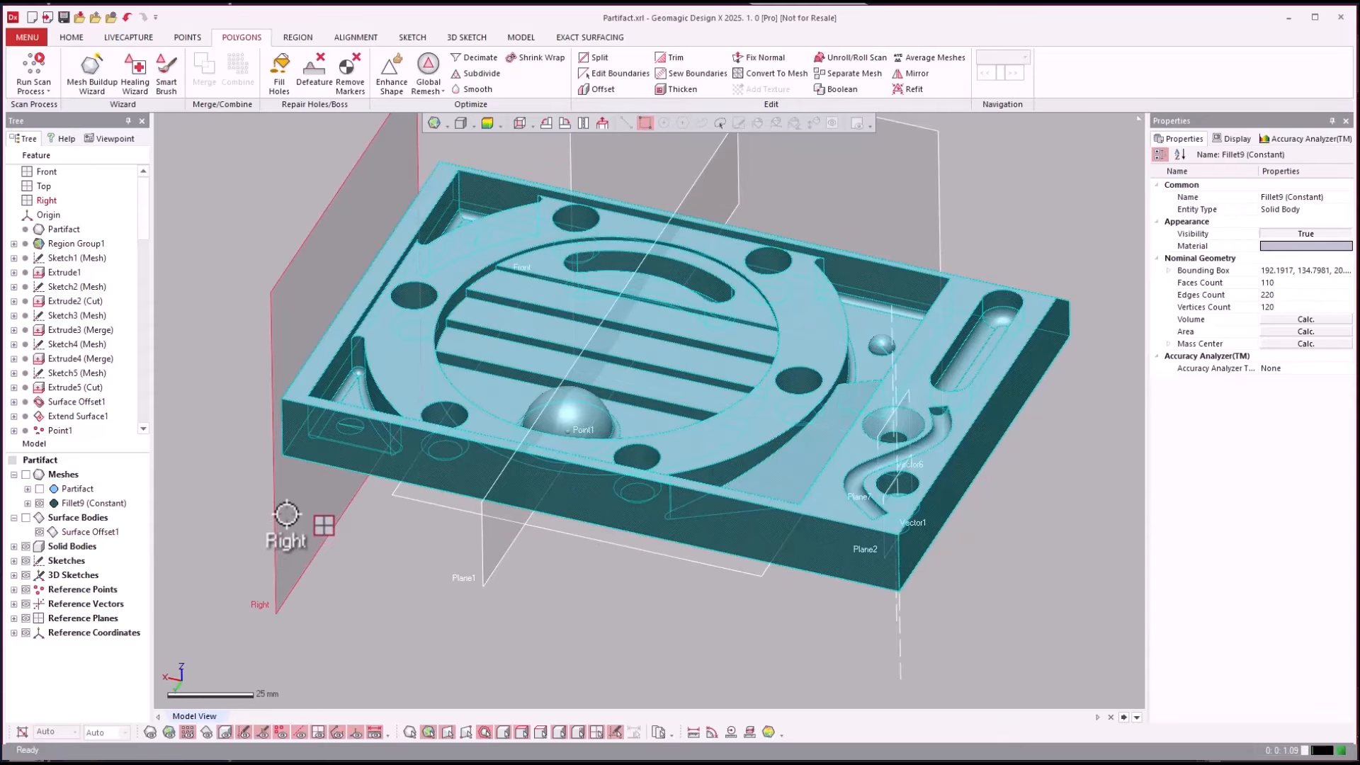
pyautogui.click(545, 649)
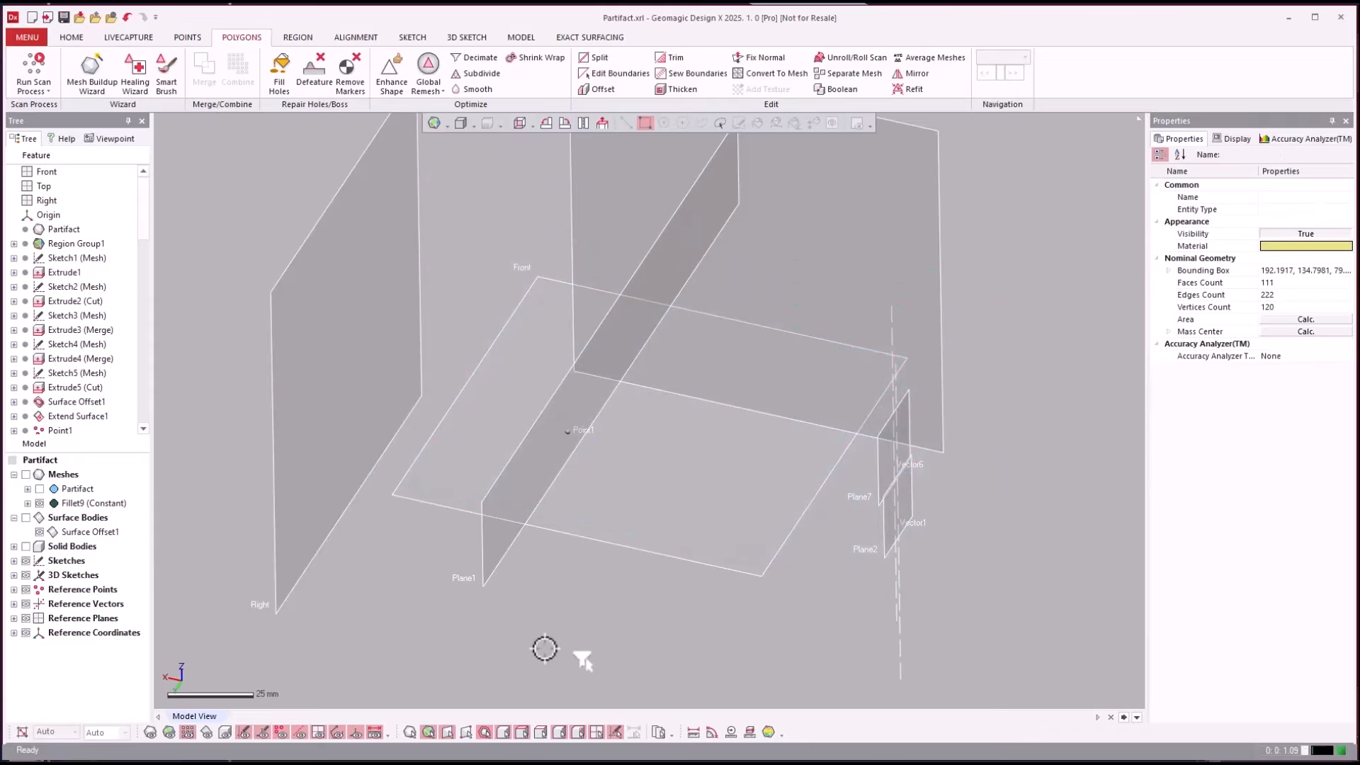
pyautogui.hotkey('ctrl', '1')
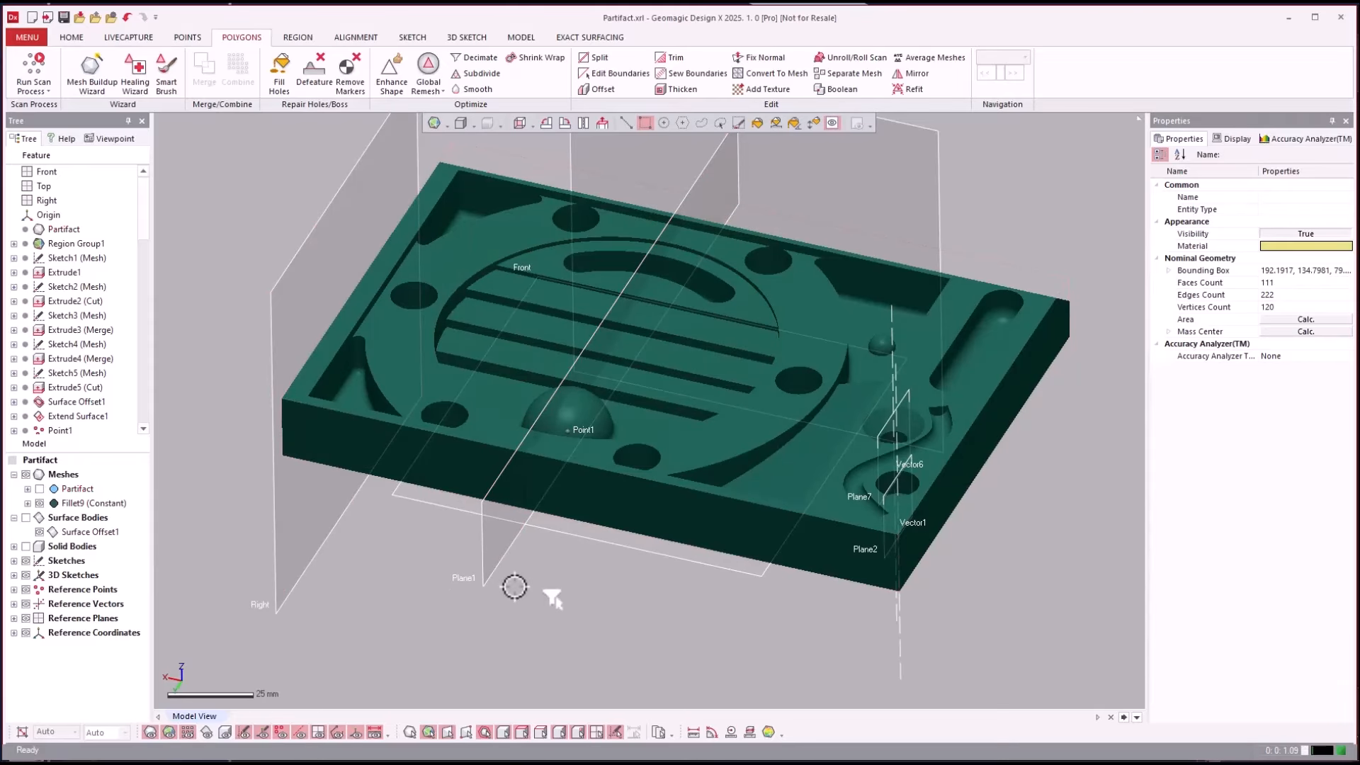
pyautogui.scroll(3, 737, 496)
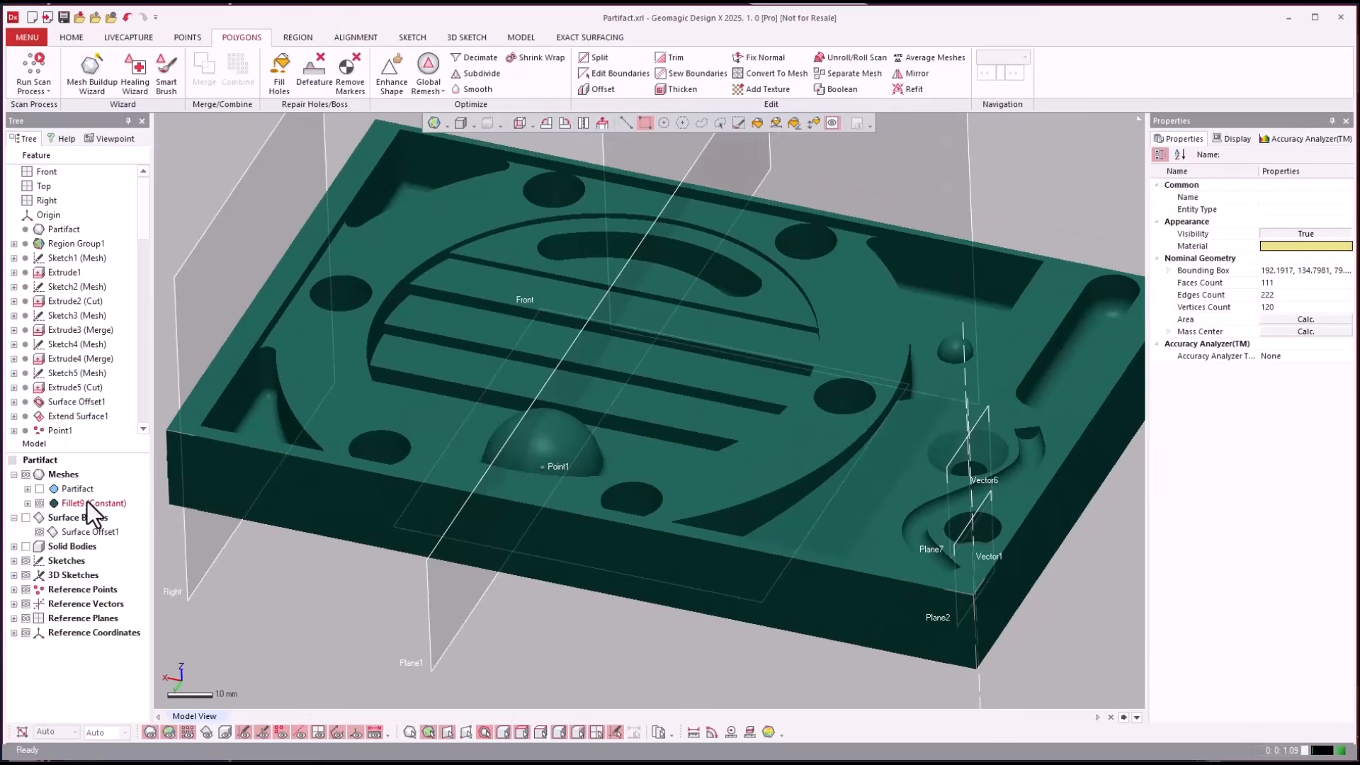
# Assign the glossy light blue material to the Fillet9 (Constant) mesh
pyautogui.click(92, 503)
pyautogui.click(1315, 295)
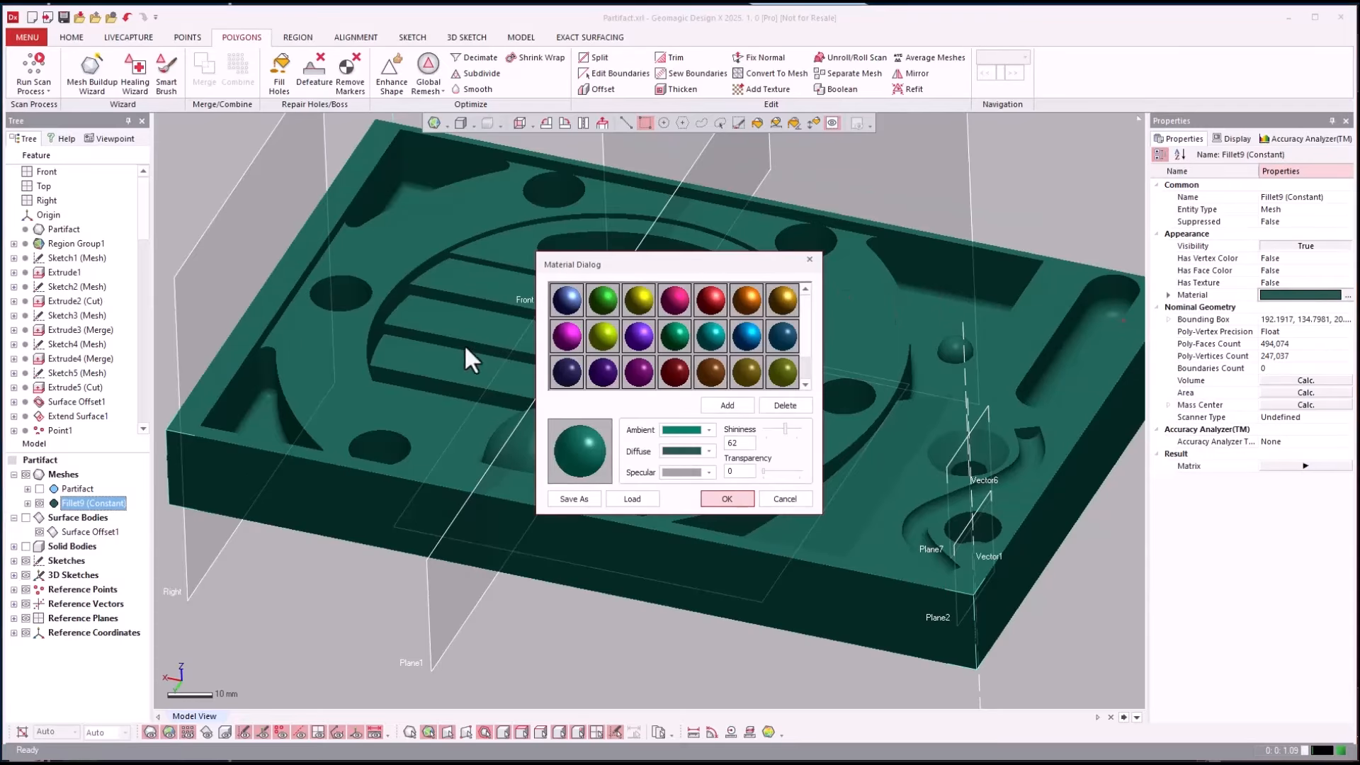
pyautogui.click(584, 317)
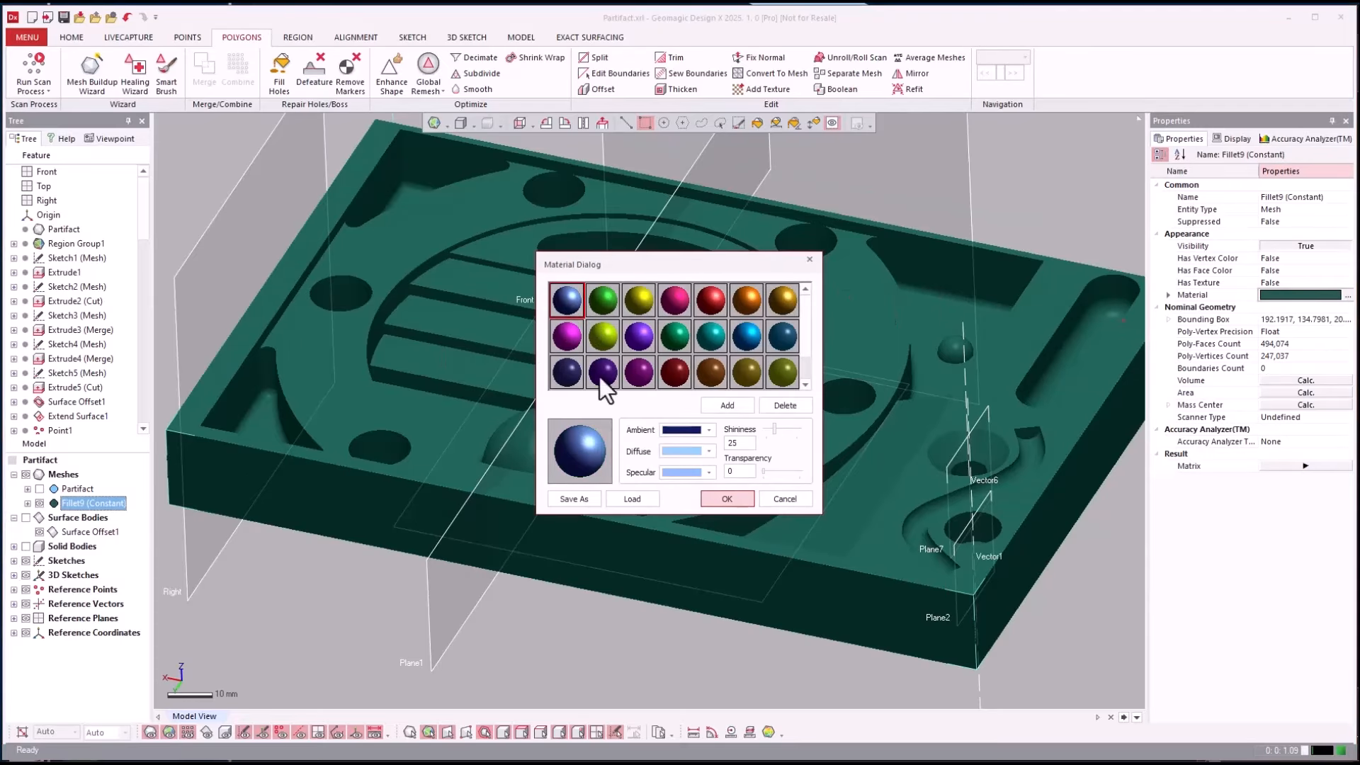
pyautogui.click(727, 498)
pyautogui.scroll(5, 715, 618)
pyautogui.scroll(-5, 715, 618)
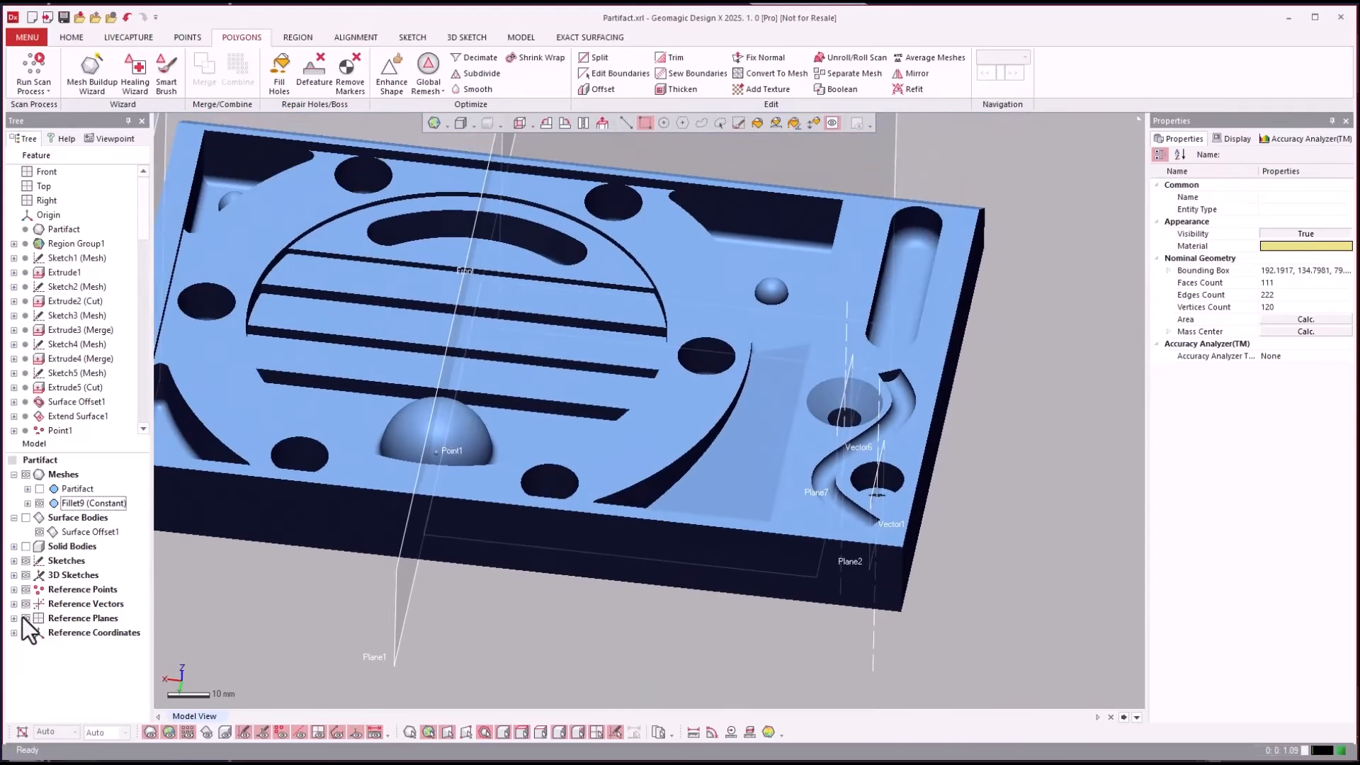
# Hide the sketches and the reference points, vectors and planes, and display the mesh as shaded poly-faces with visible poly-edges
pyautogui.click(24, 618)
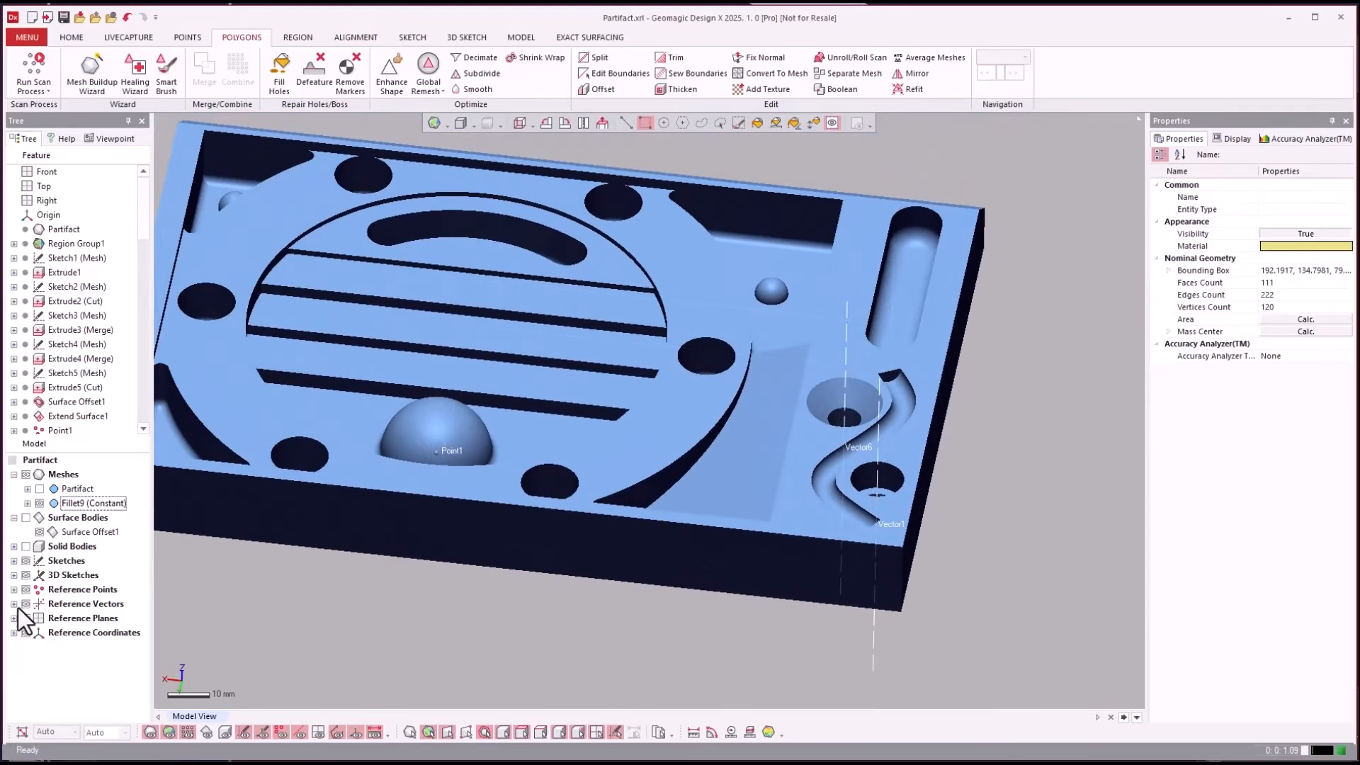
pyautogui.click(29, 560)
pyautogui.scroll(5, 614, 621)
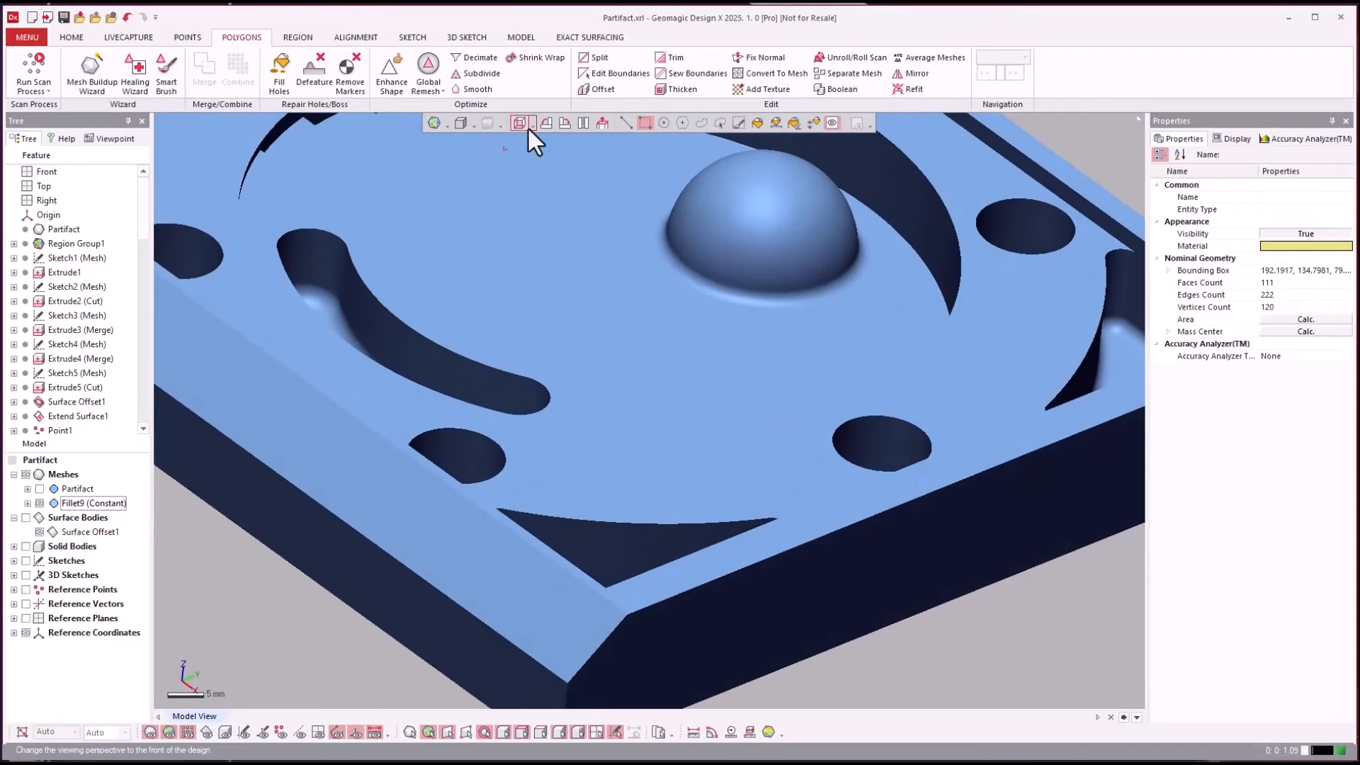
pyautogui.click(448, 125)
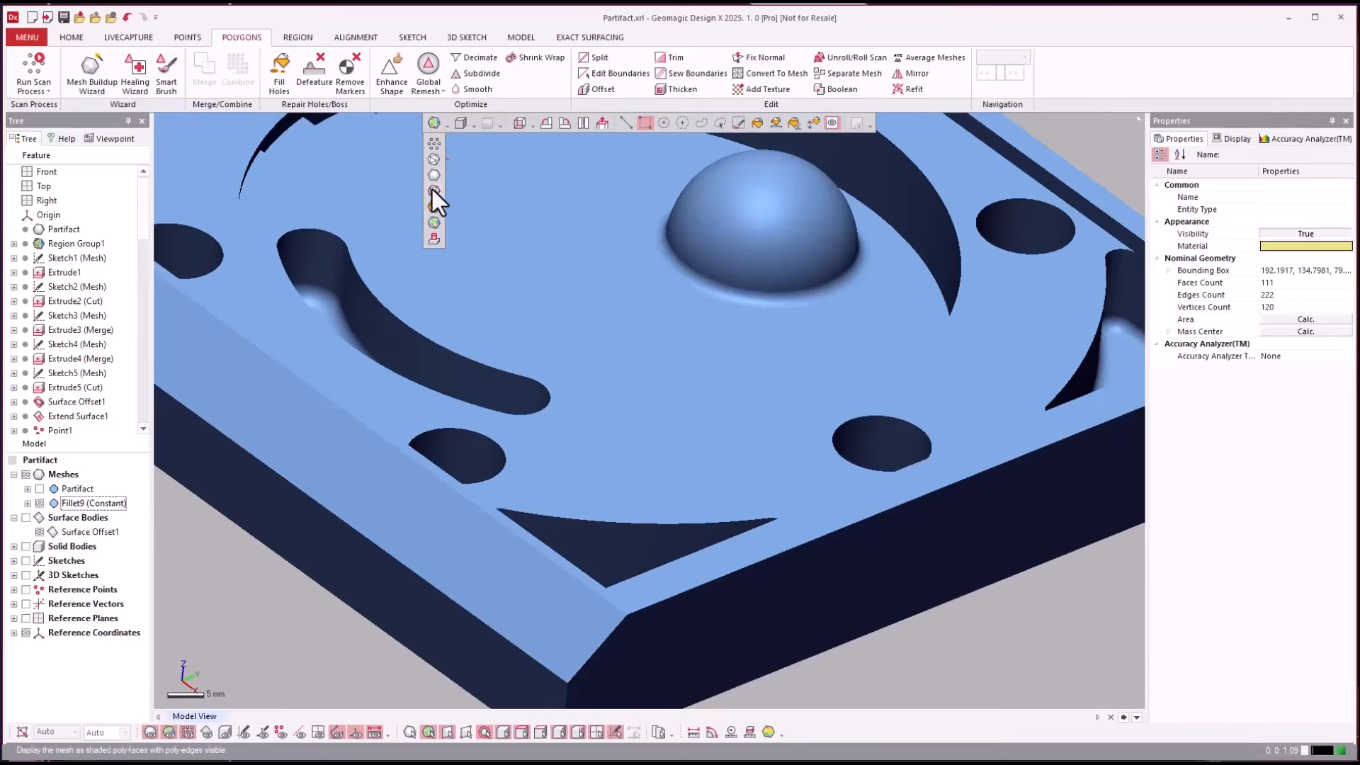
pyautogui.click(433, 192)
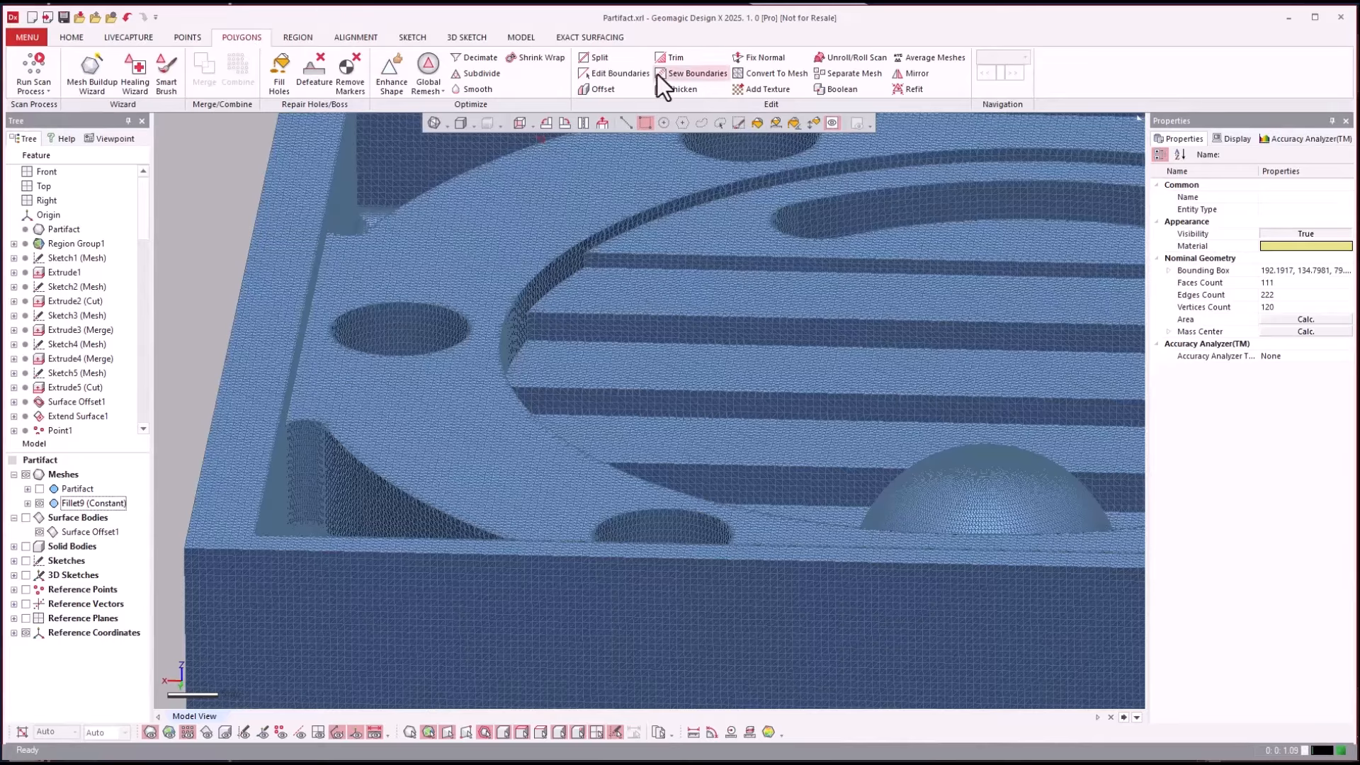
# Decimate the Fillet9 (Constant) mesh by poly-face count, with 5% remaining and a target of 24,703 faces
pyautogui.click(486, 62)
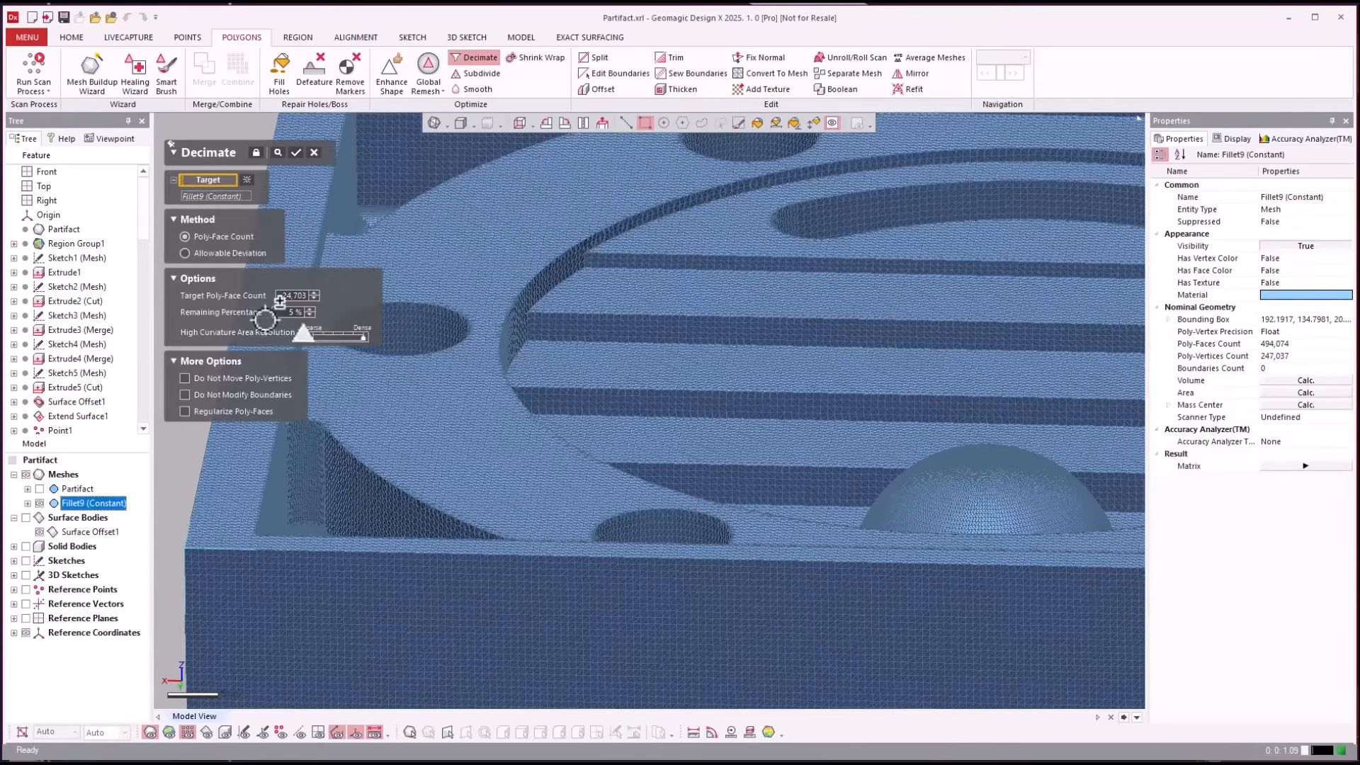
pyautogui.click(296, 153)
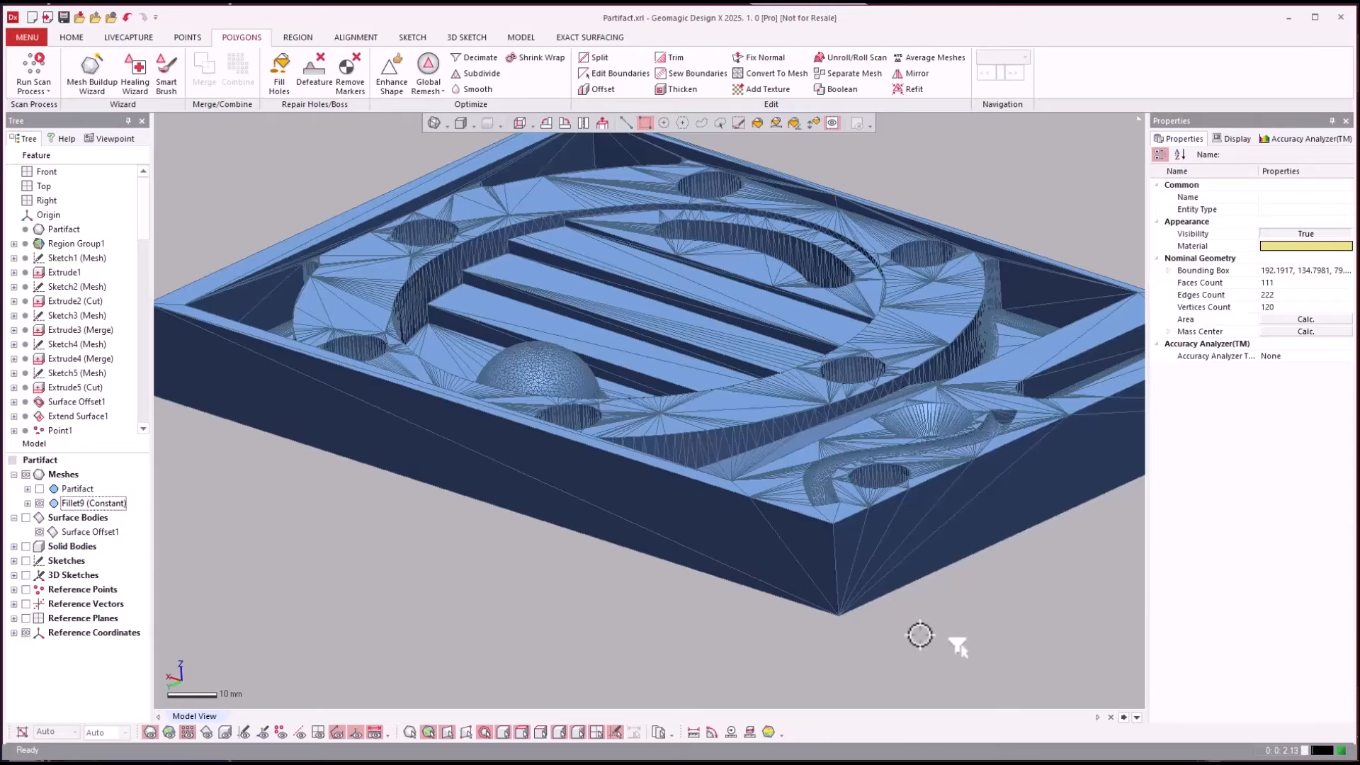
pyautogui.scroll(-2, 921, 635)
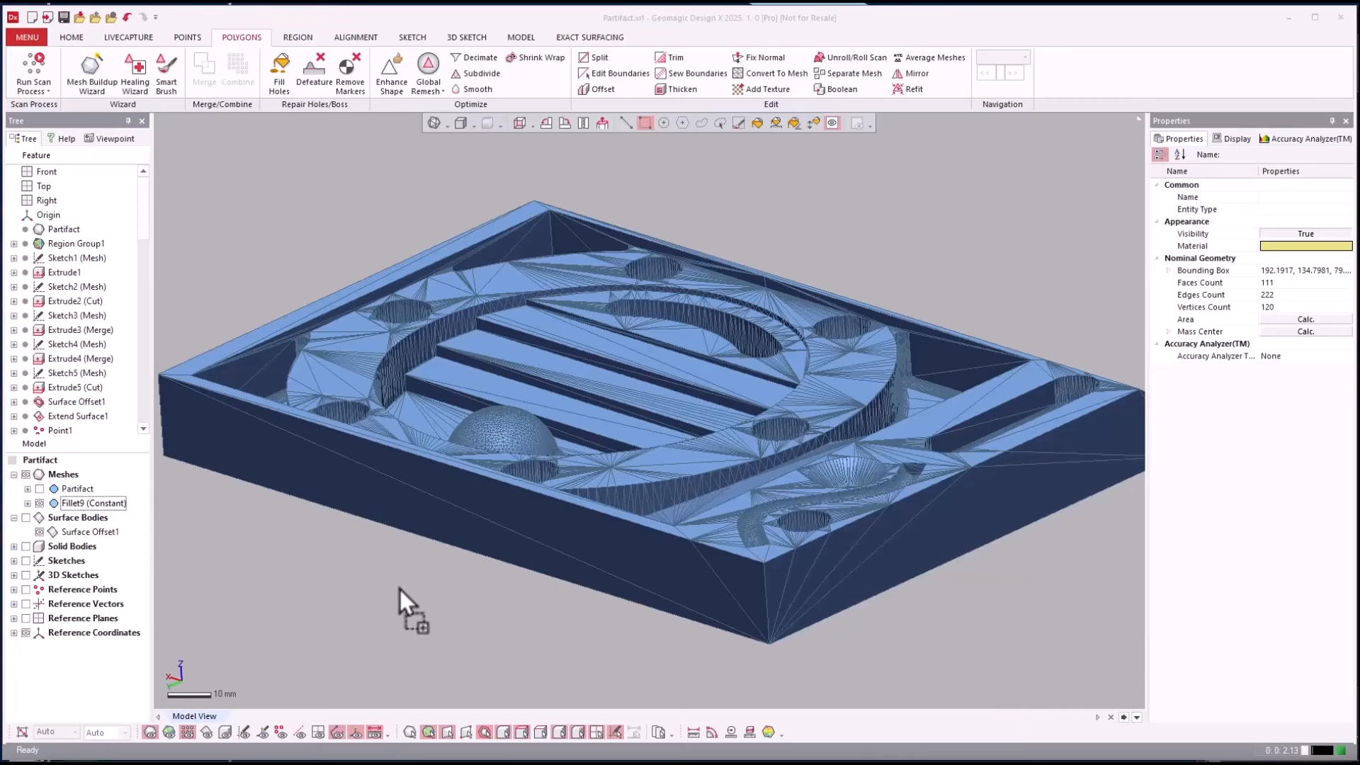
# Leave the Partifact model without saving its changes and switch to the pattern faces example file
pyautogui.hotkey('ctrl', 'n')
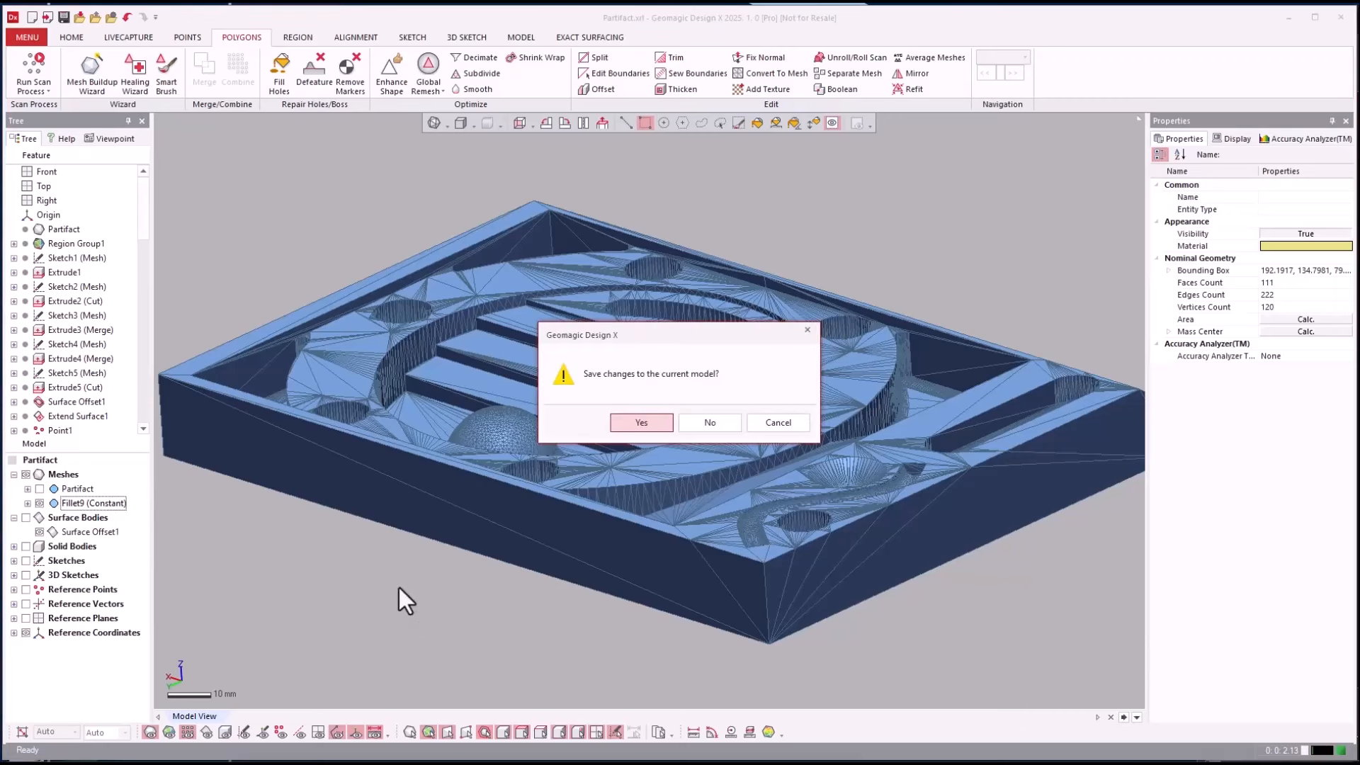
pyautogui.click(710, 423)
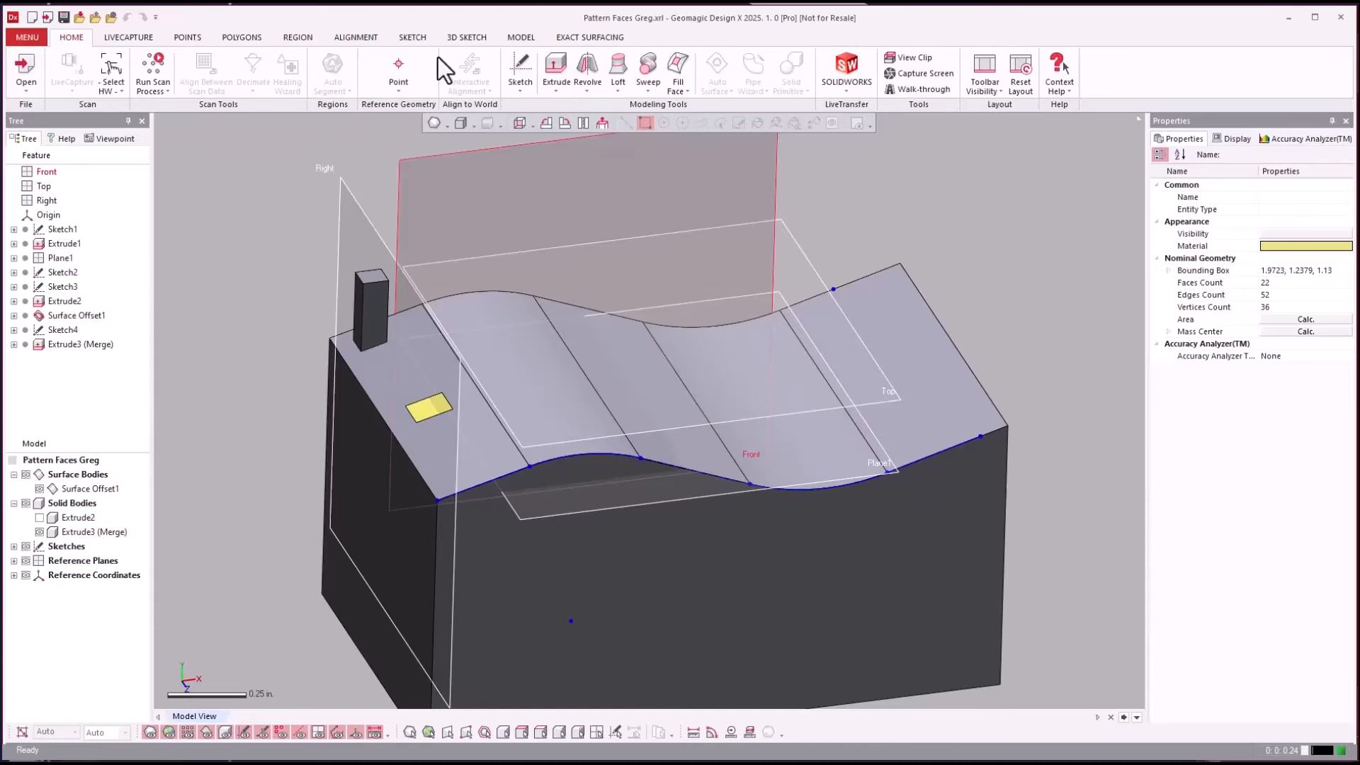
# Start a Curve Pattern of faces and select the top and side faces of the small rectangular post
pyautogui.click(518, 35)
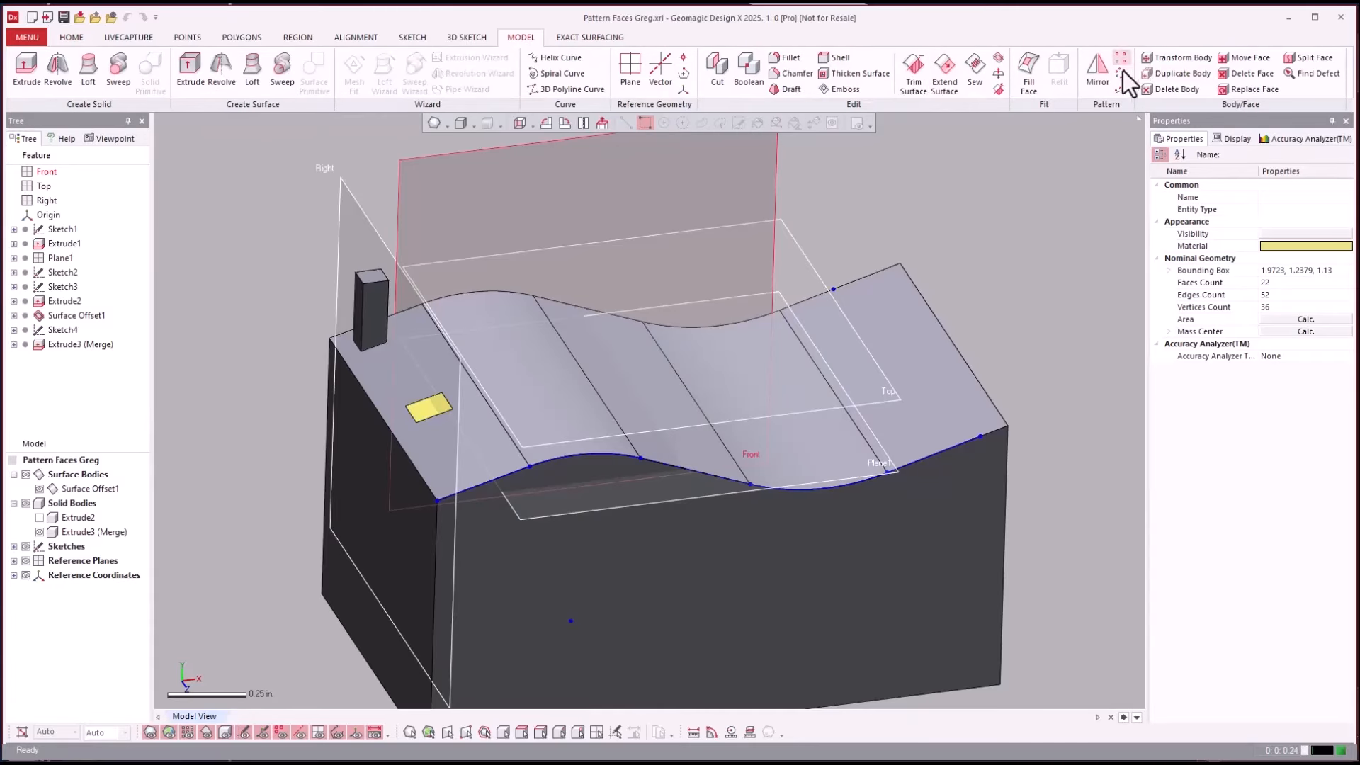
pyautogui.click(1122, 93)
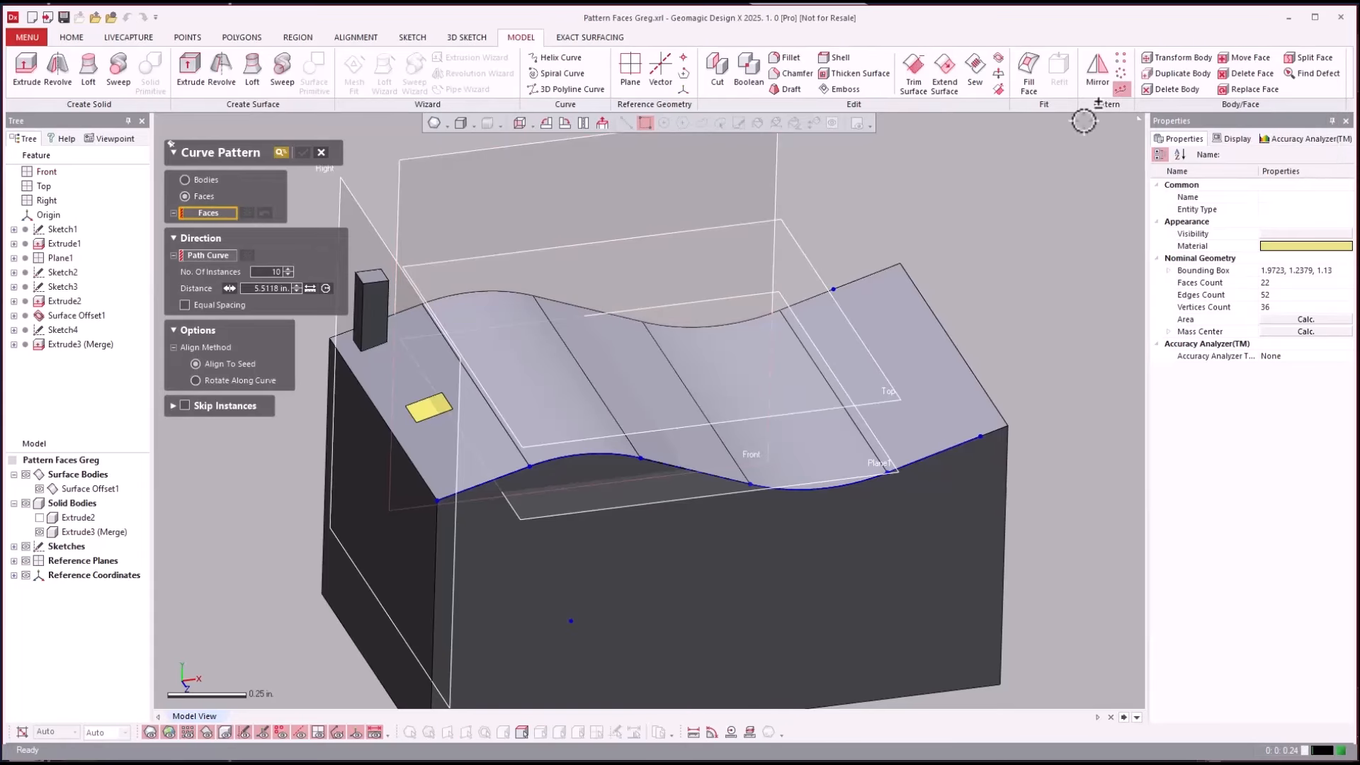
pyautogui.hotkey('ctrl', '7')
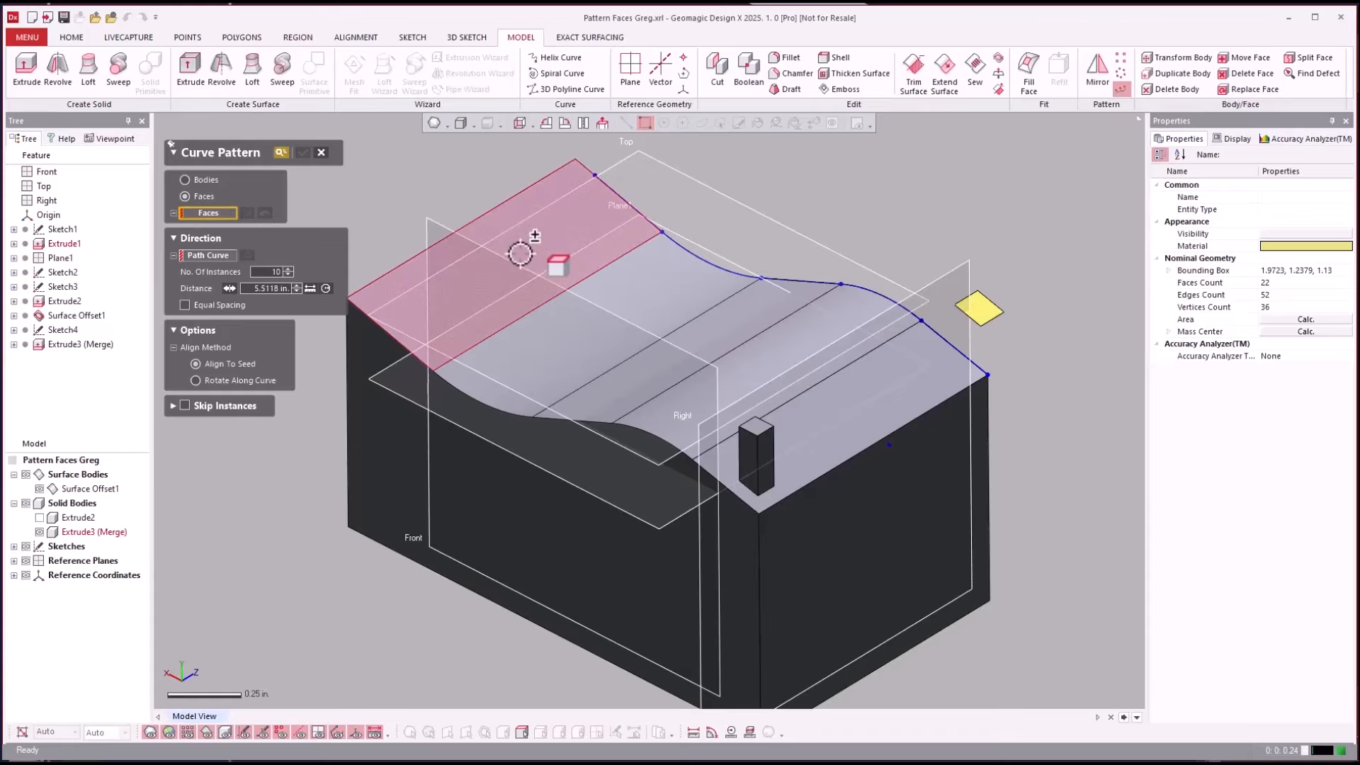
pyautogui.click(762, 461)
pyautogui.click(766, 444)
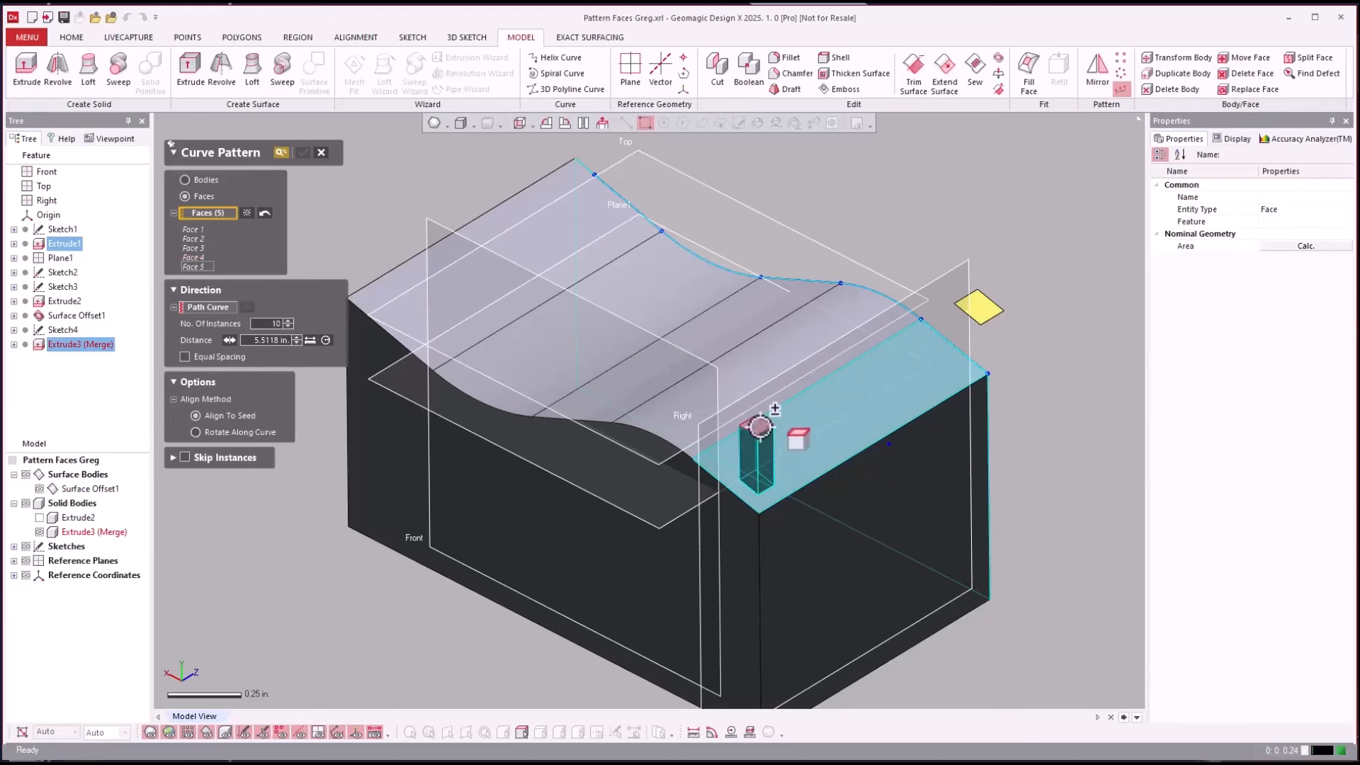
pyautogui.click(793, 397)
pyautogui.click(754, 429)
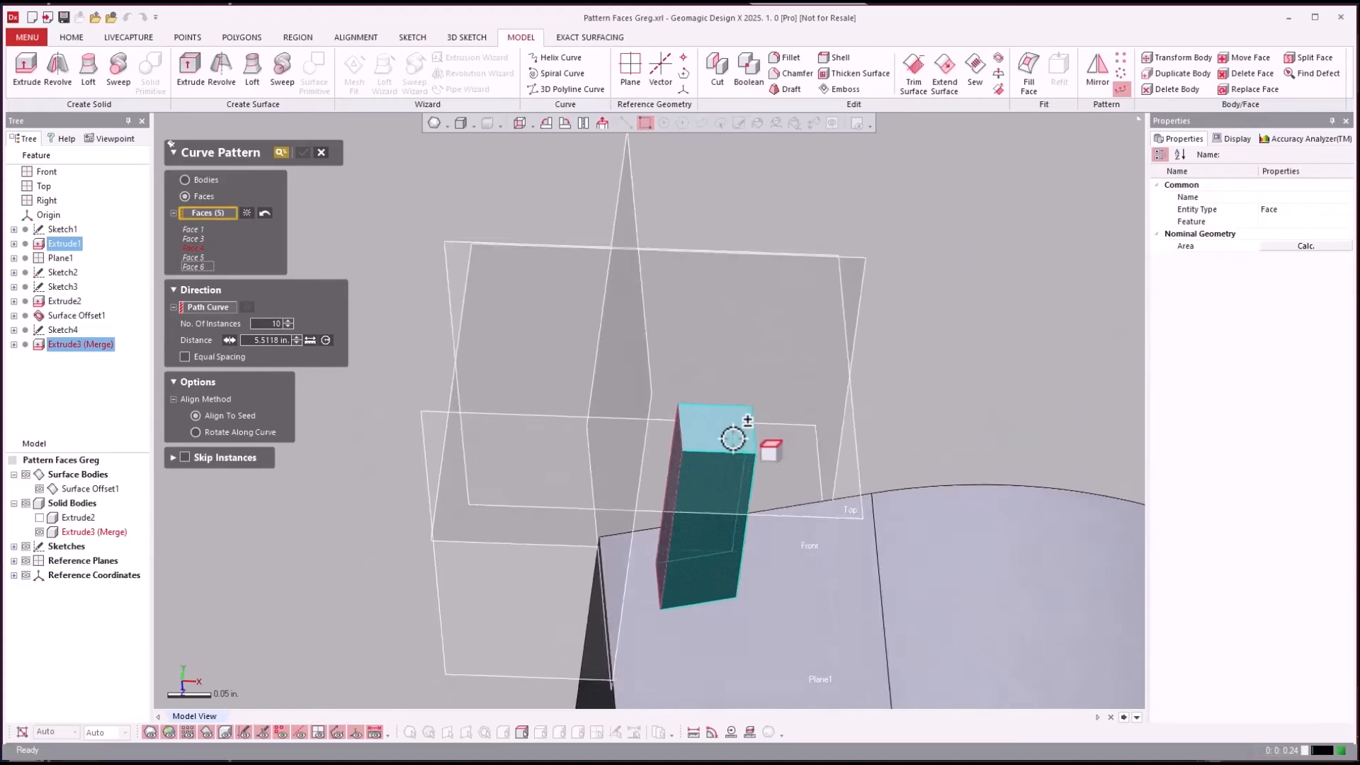
pyautogui.moveTo(994, 273); pyautogui.dragTo(966, 380, button='right')
pyautogui.click(762, 430)
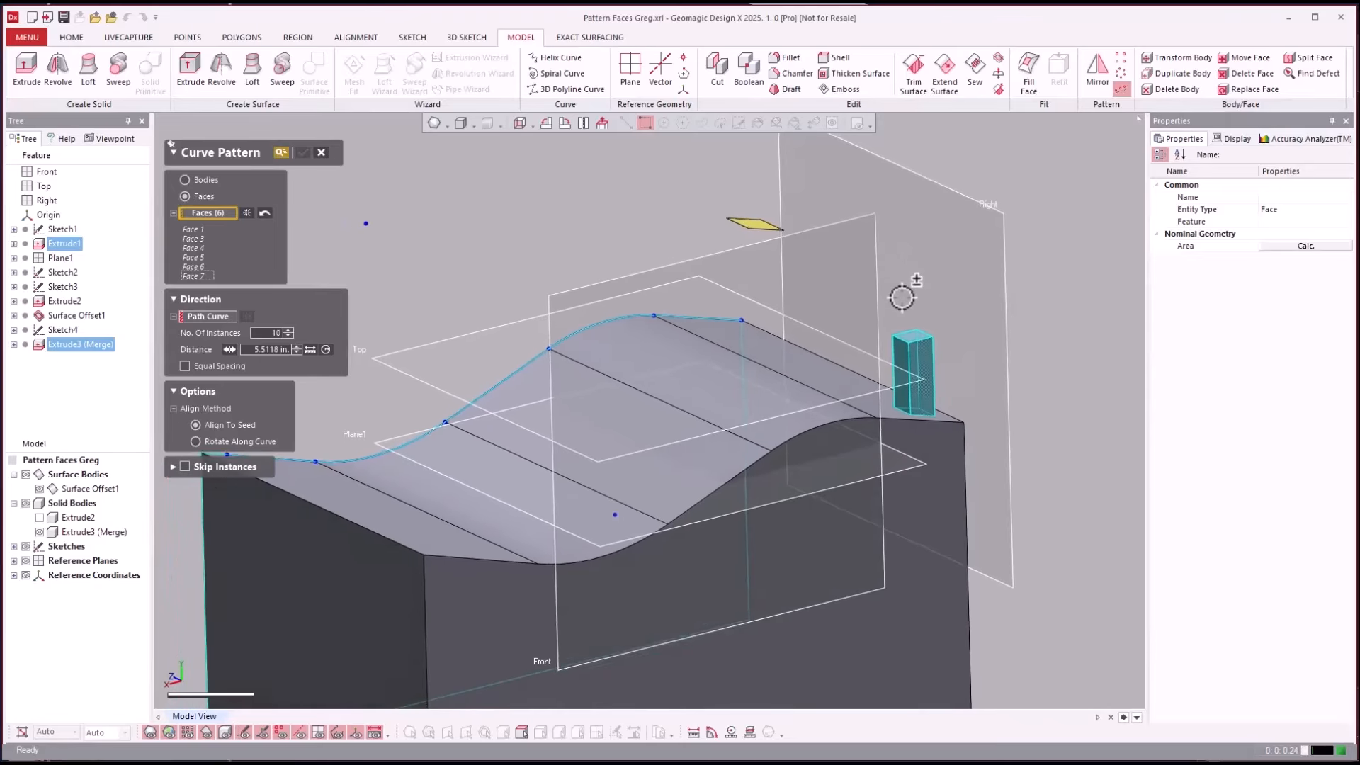
# Use the block's straight lower long edge as the path curve and set the instance distance to 0.1 in
pyautogui.click(215, 320)
pyautogui.click(850, 630)
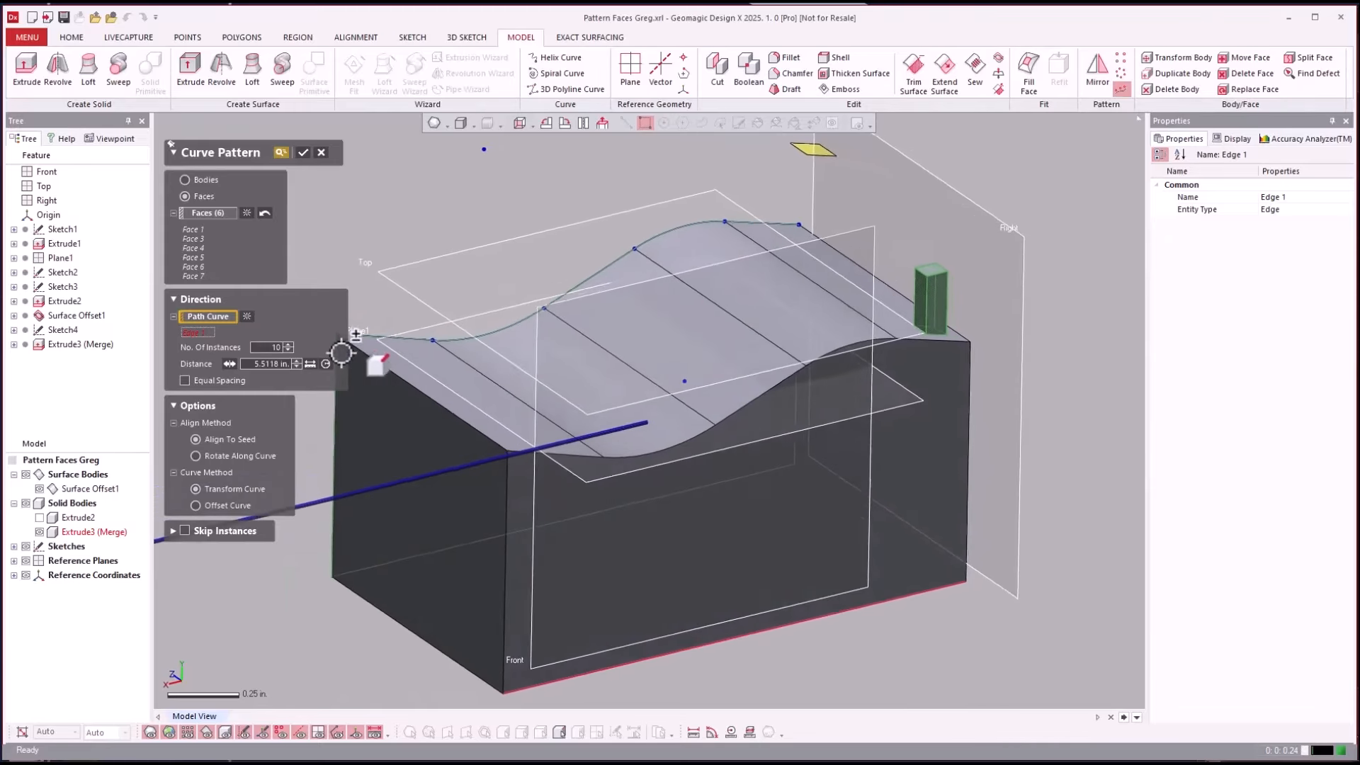
pyautogui.click(270, 364)
pyautogui.write('0.1')
pyautogui.press('Return')
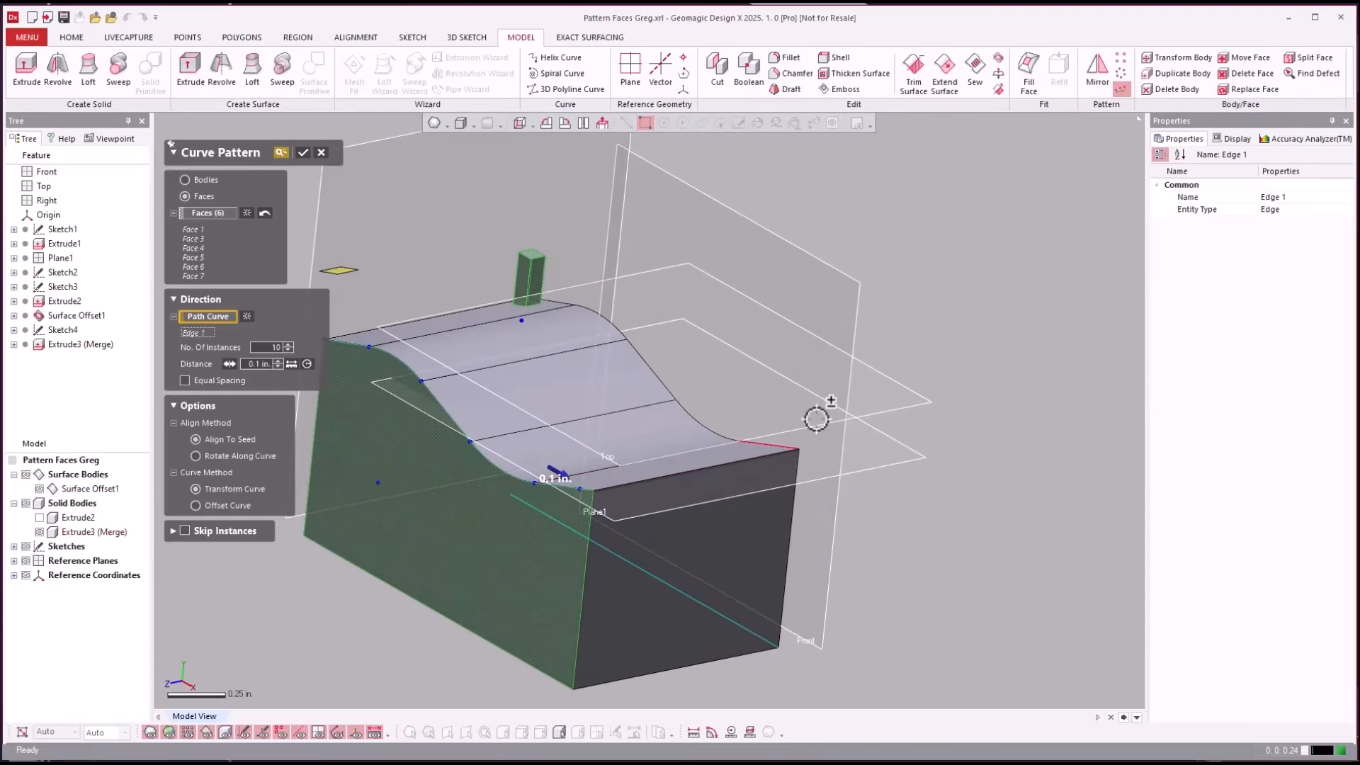
# Remove the block's large side wall from the pattern's selected faces, leaving only the post's faces
pyautogui.click(198, 229)
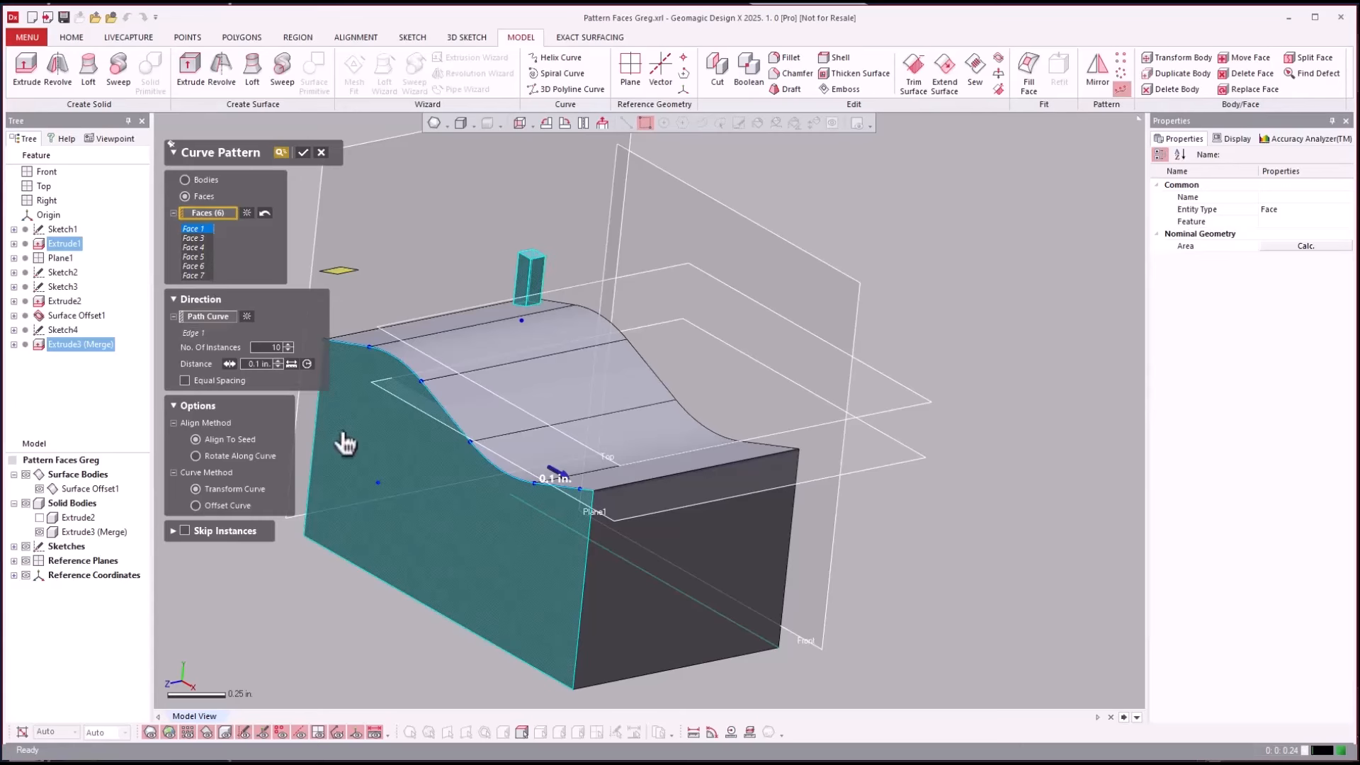
pyautogui.click(355, 471)
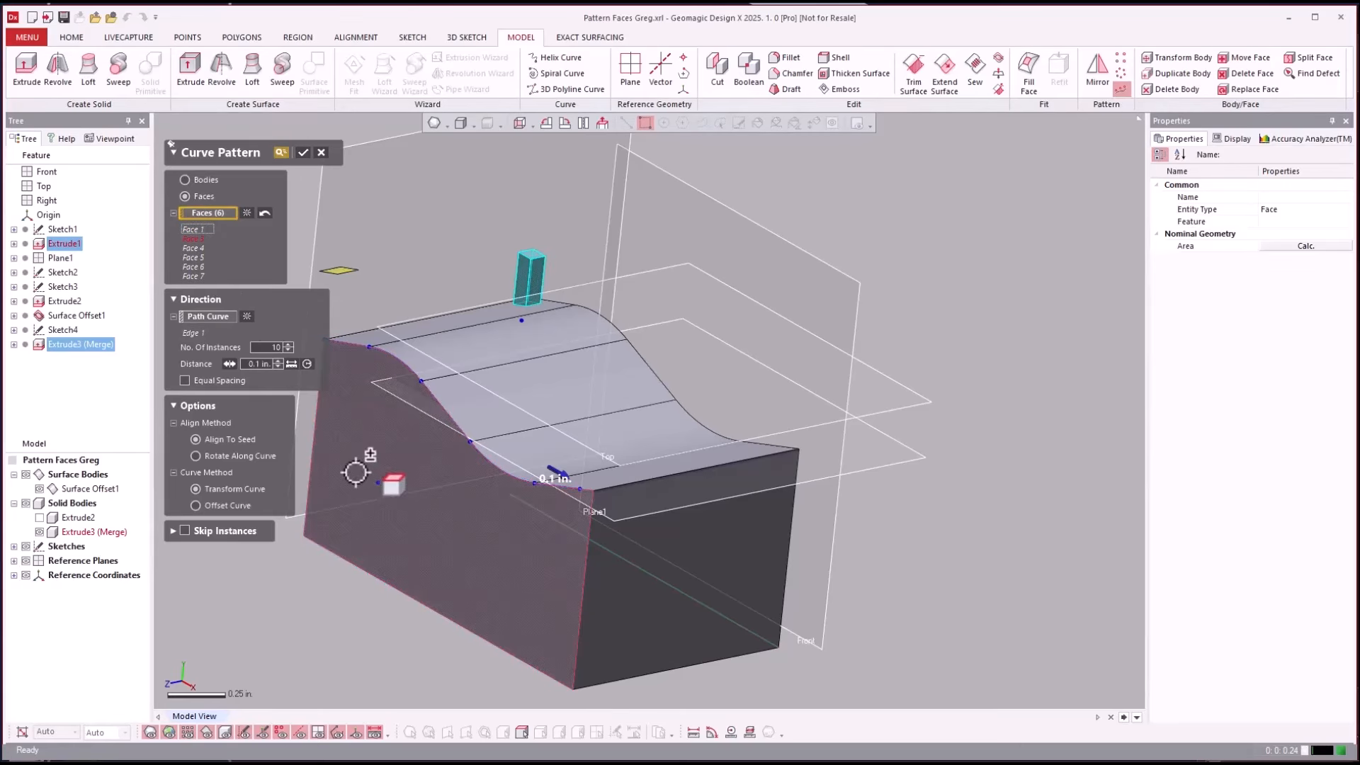
pyautogui.moveTo(980, 540); pyautogui.dragTo(973, 467, button='right')
pyautogui.scroll(2, 974, 468)
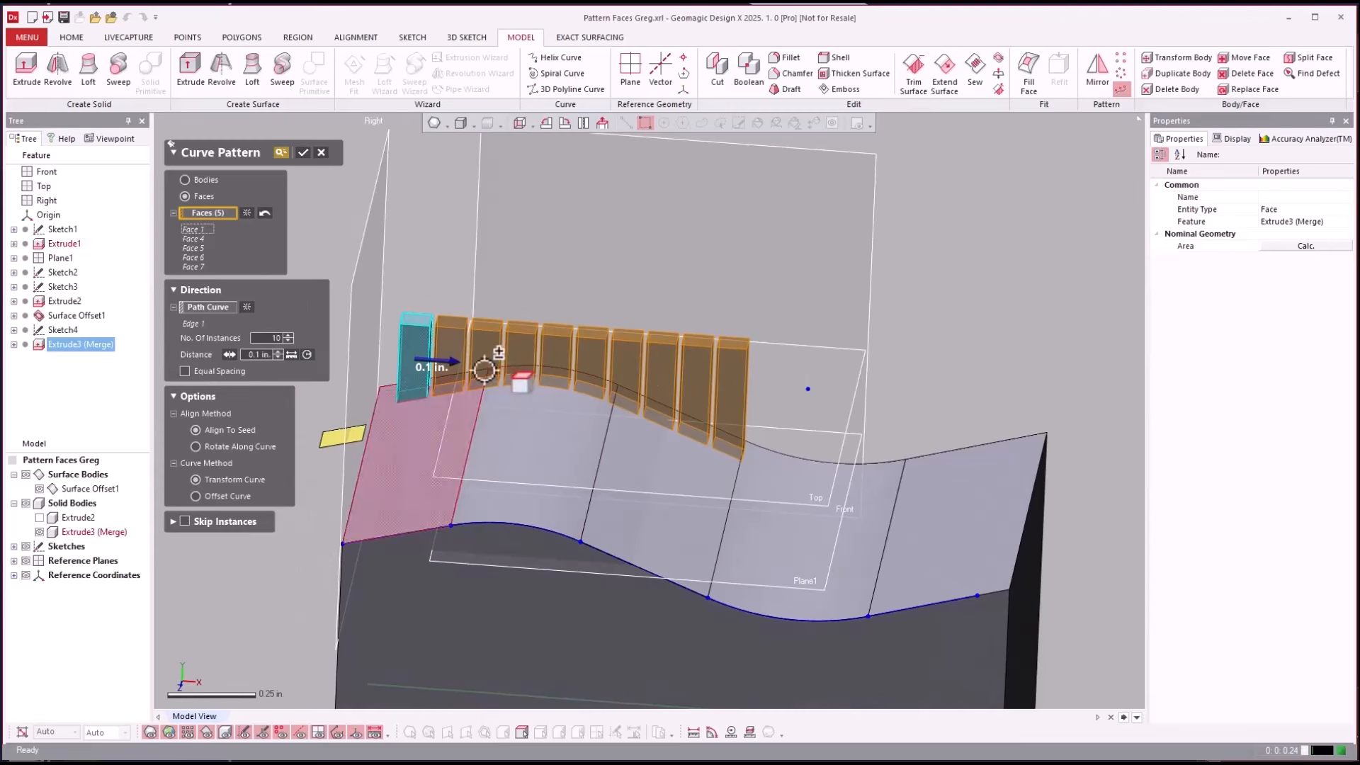
# Increase the curve pattern's instance distance to 0.17 in., leave Equal Spacing off after trying it, and apply the pattern
pyautogui.moveTo(454, 362); pyautogui.dragTo(464, 362)
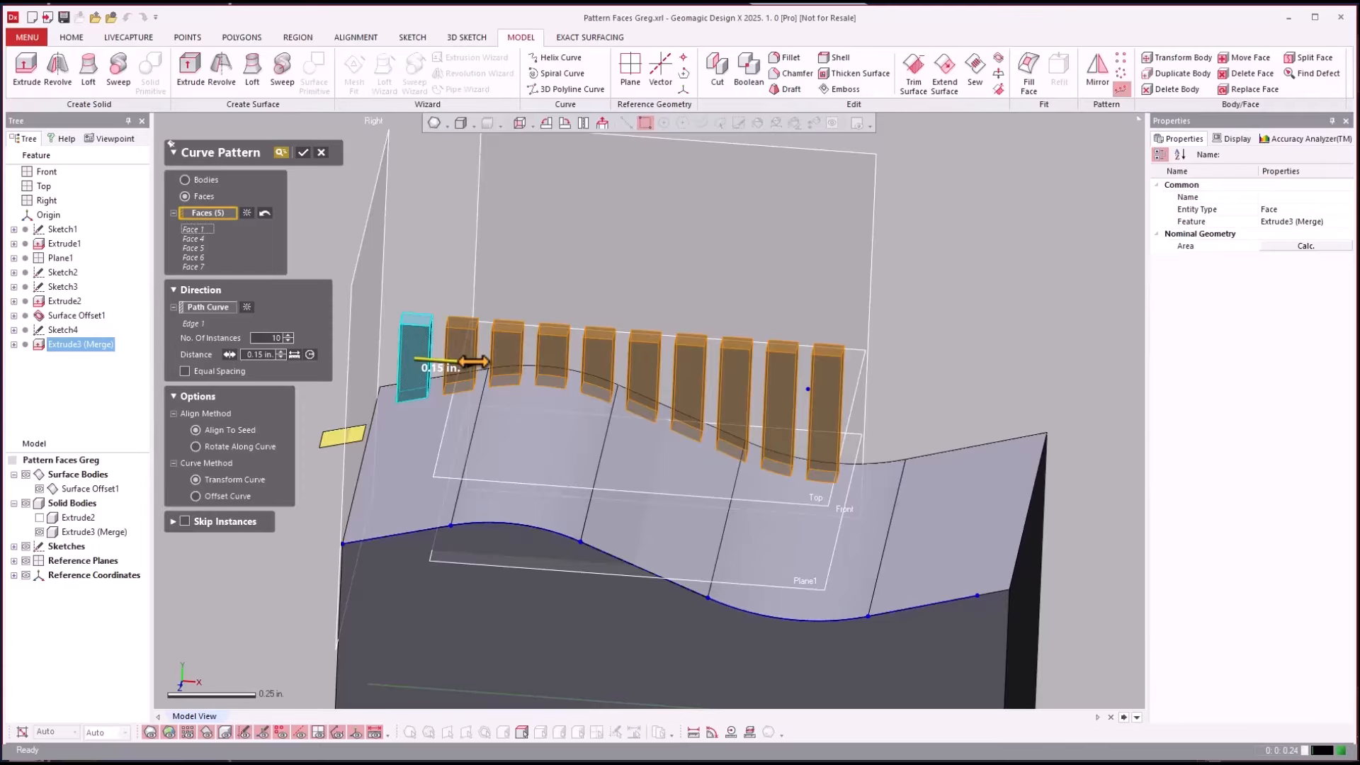
pyautogui.moveTo(471, 362); pyautogui.dragTo(478, 362)
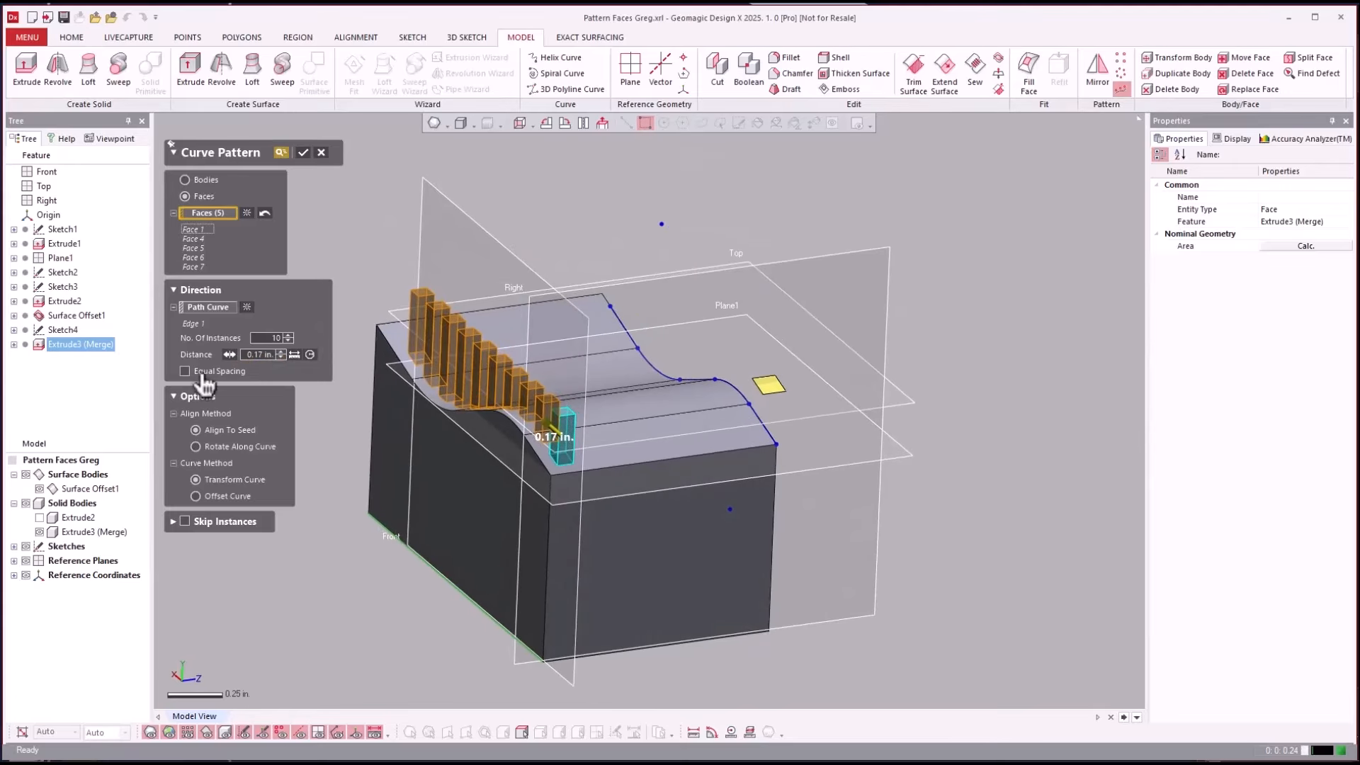
pyautogui.click(202, 374)
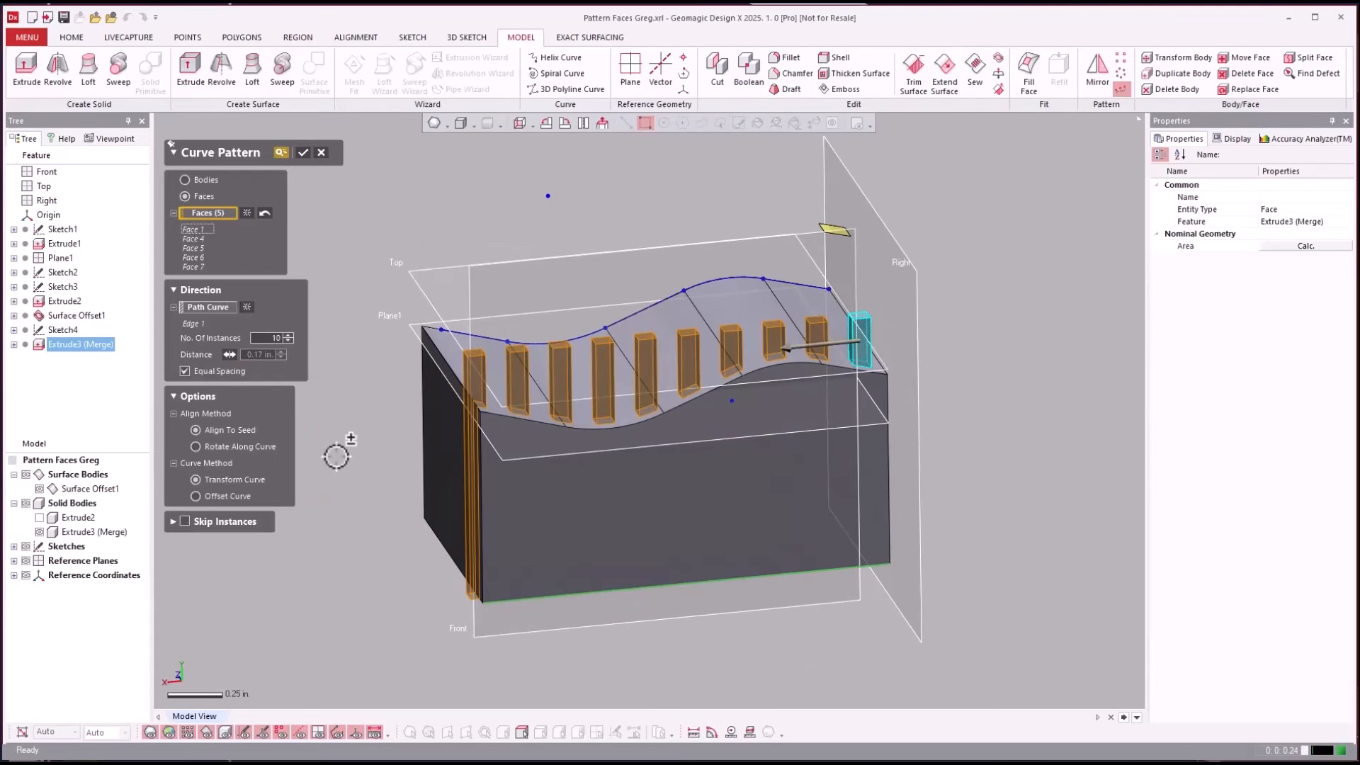
pyautogui.click(212, 375)
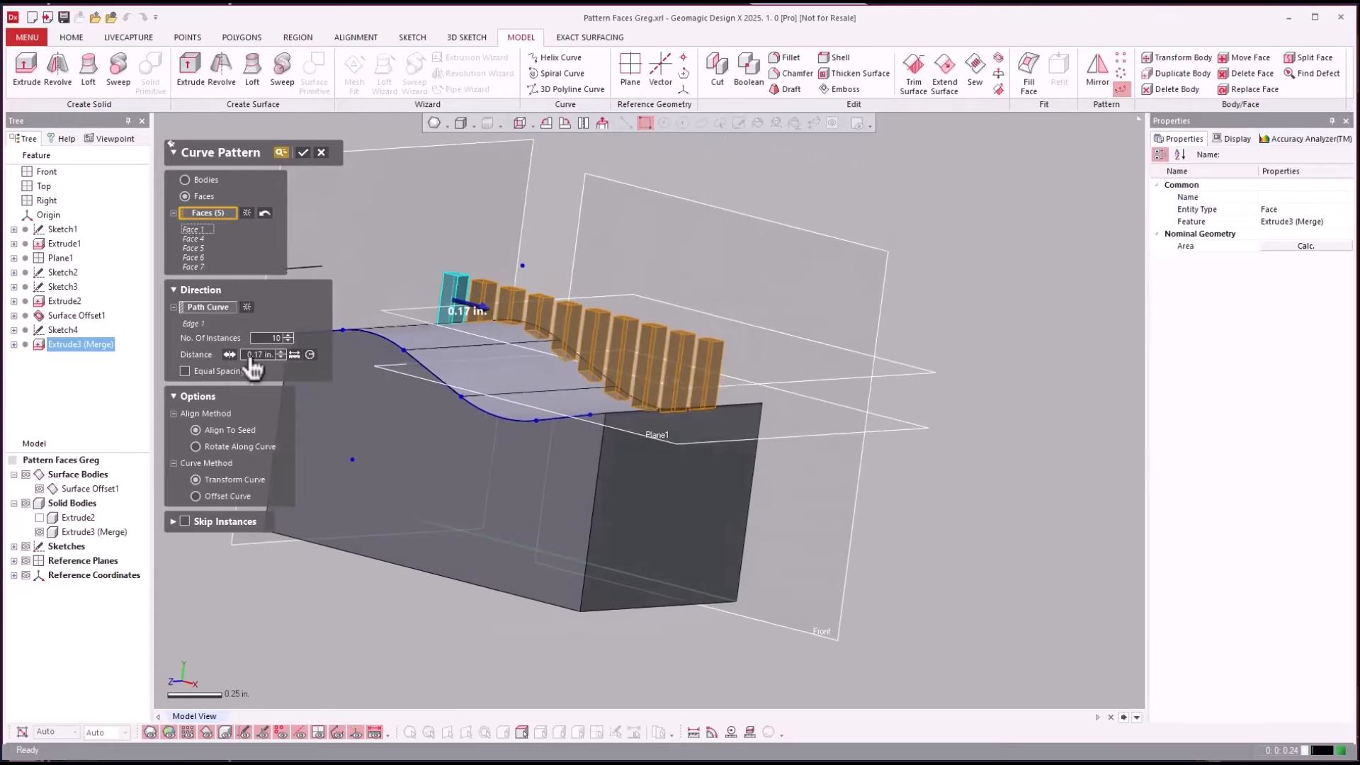
pyautogui.press('Return')
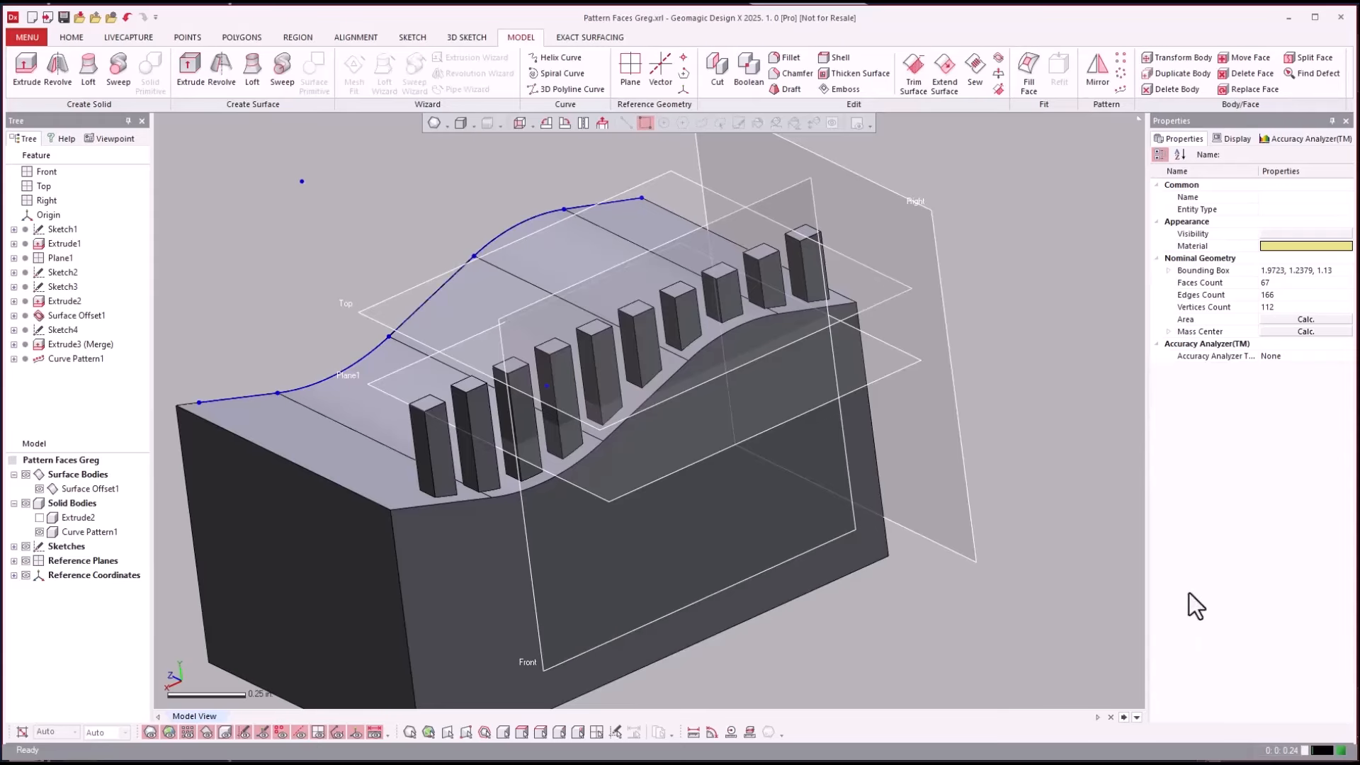
pyautogui.scroll(-4, 1027, 538)
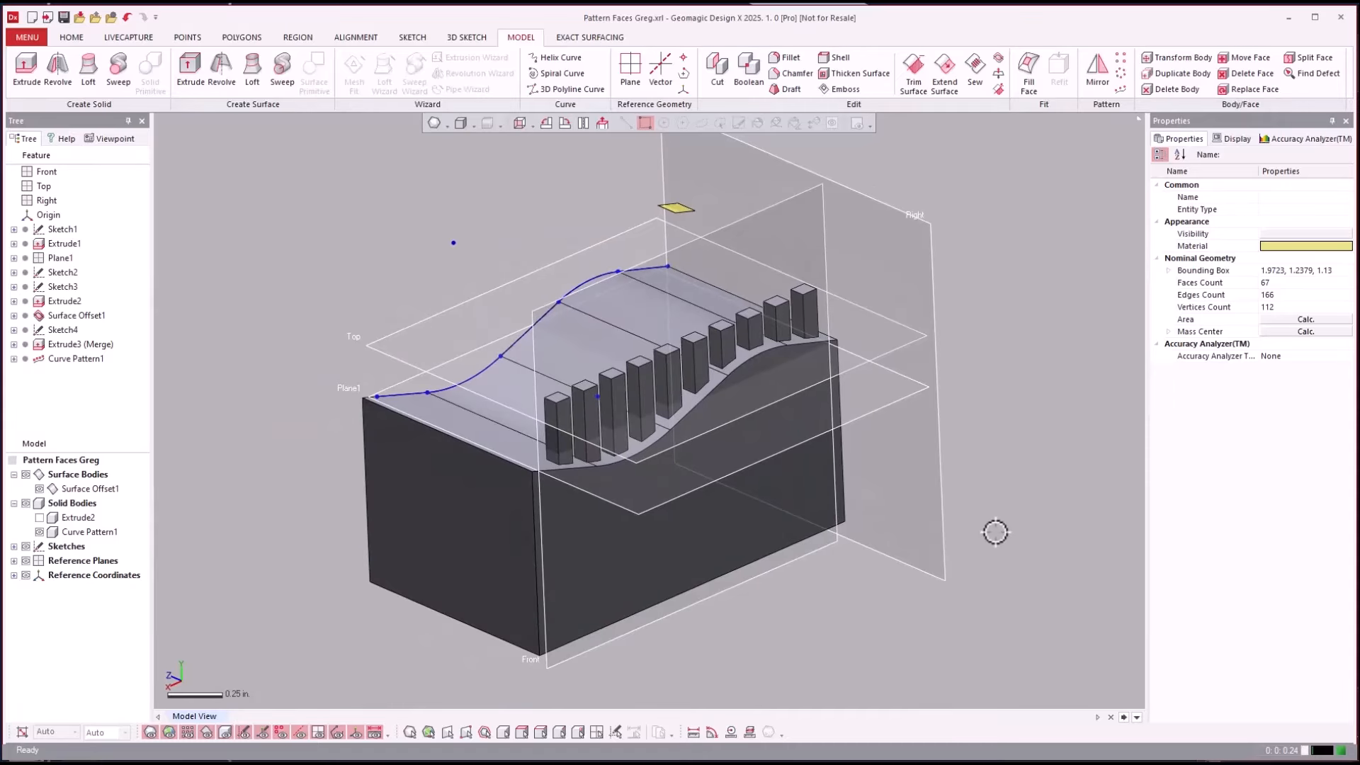
pyautogui.moveTo(926, 537); pyautogui.dragTo(924, 537, button='right')
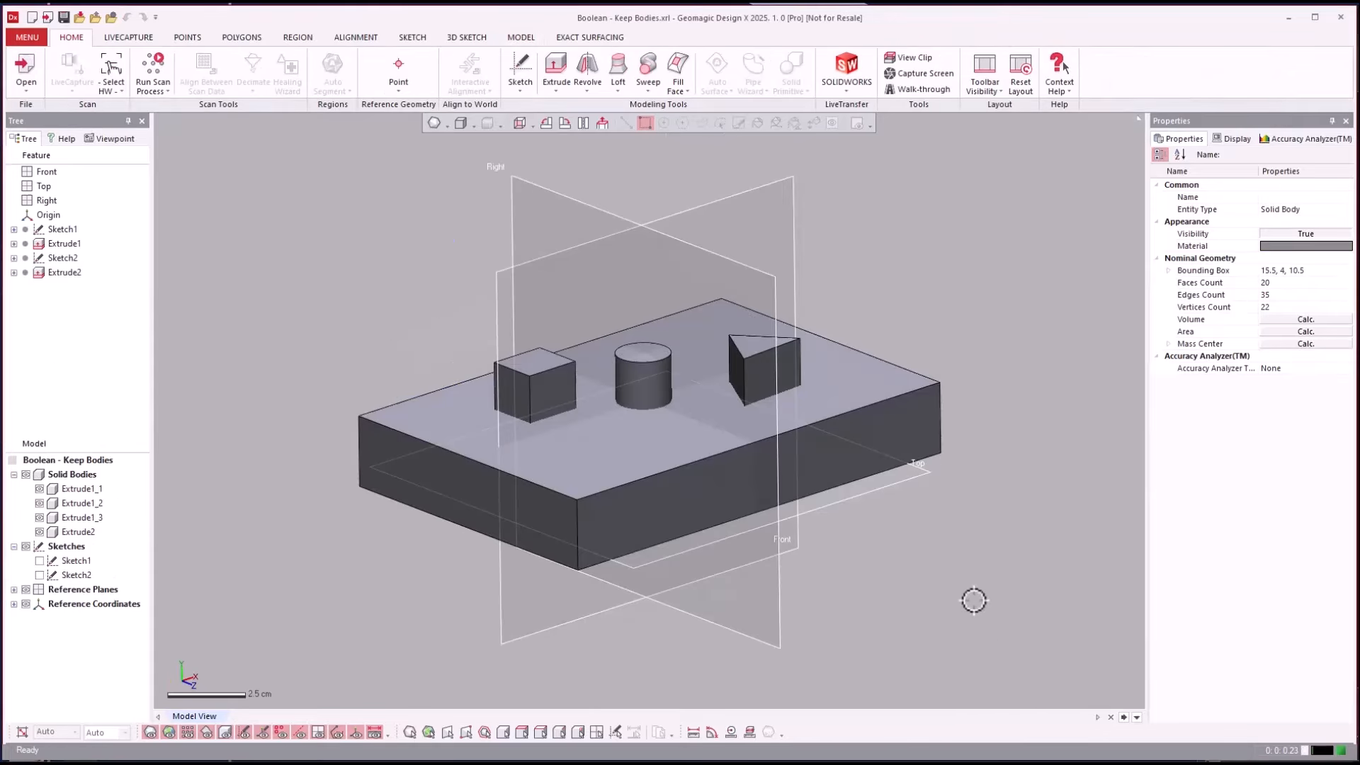
# Start a Boolean cut in the Boolean - Keep Bodies model and choose only the cube, cylinder and triangular prism as tool bodies
pyautogui.scroll(3, 971, 599)
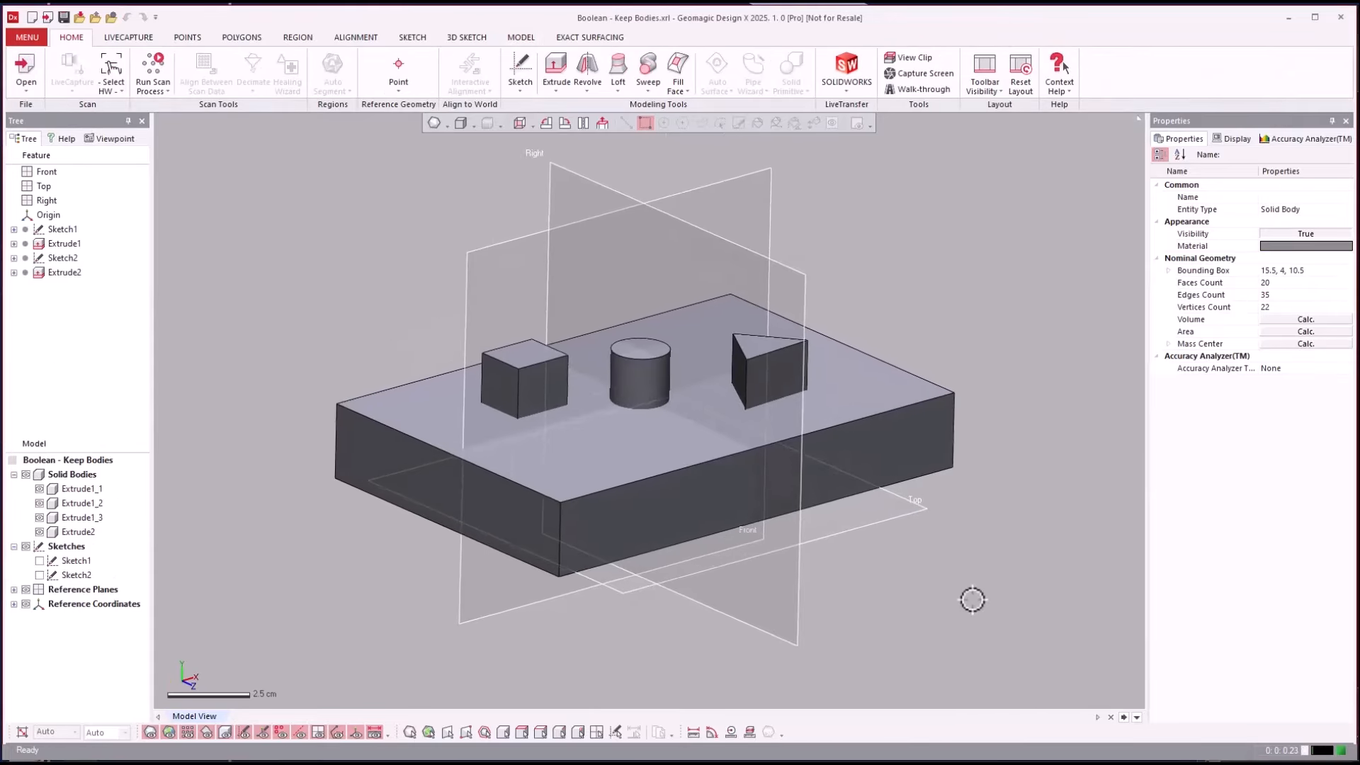
pyautogui.moveTo(966, 599); pyautogui.dragTo(991, 656, button='right')
pyautogui.click(518, 38)
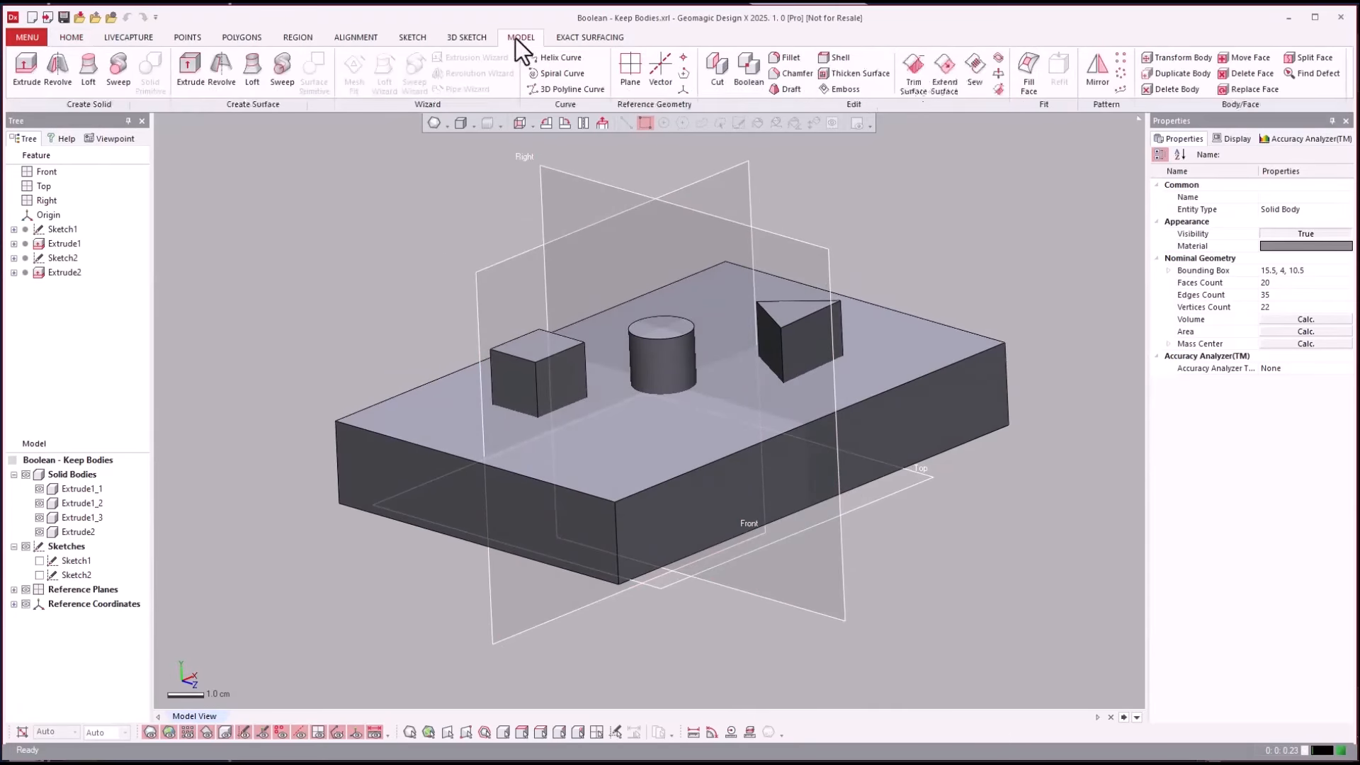
pyautogui.click(756, 85)
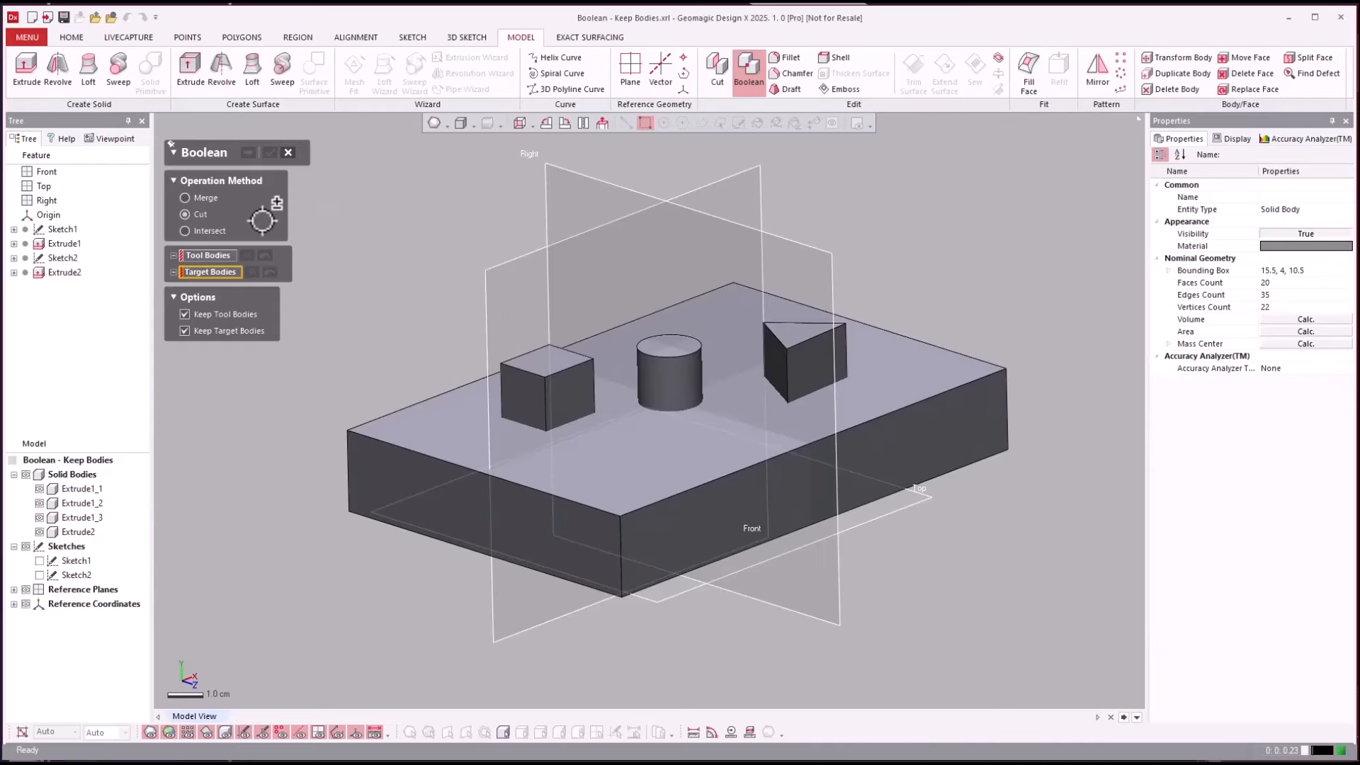
pyautogui.click(217, 256)
pyautogui.moveTo(535, 364); pyautogui.dragTo(582, 362)
pyautogui.click(673, 360)
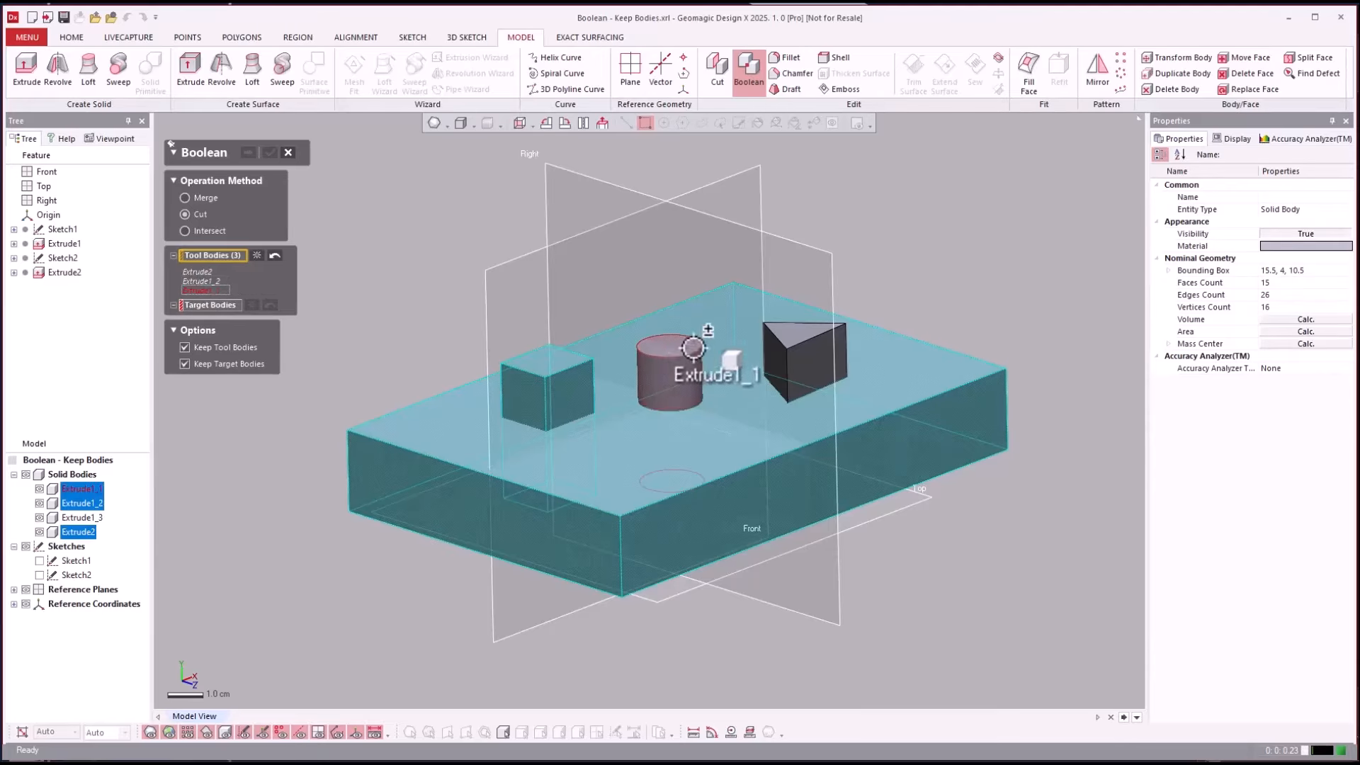
pyautogui.click(799, 353)
pyautogui.click(881, 440)
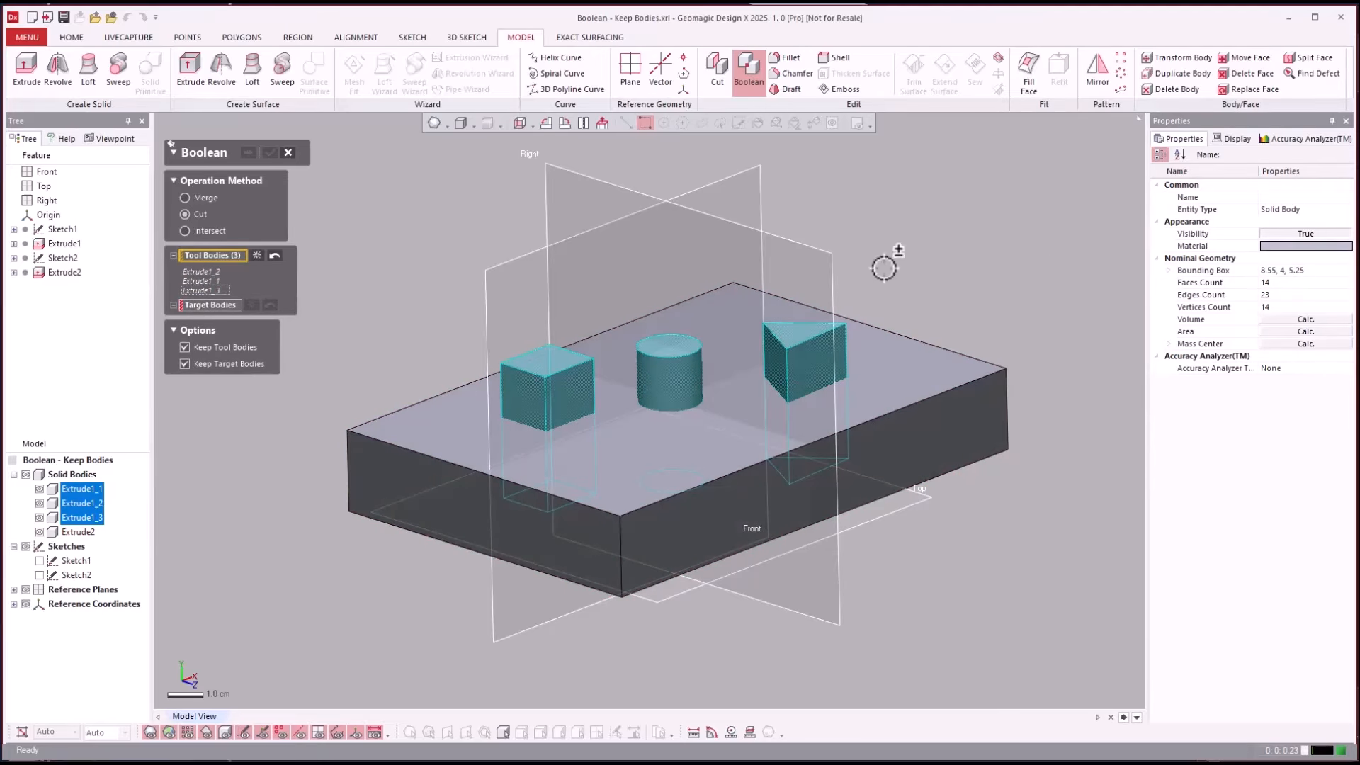
# Set the base block as the target body, keep the pocketed block as the remaining body, and apply the cut with Keep Tool and Target Bodies enabled
pyautogui.click(210, 305)
pyautogui.click(465, 481)
pyautogui.click(465, 482)
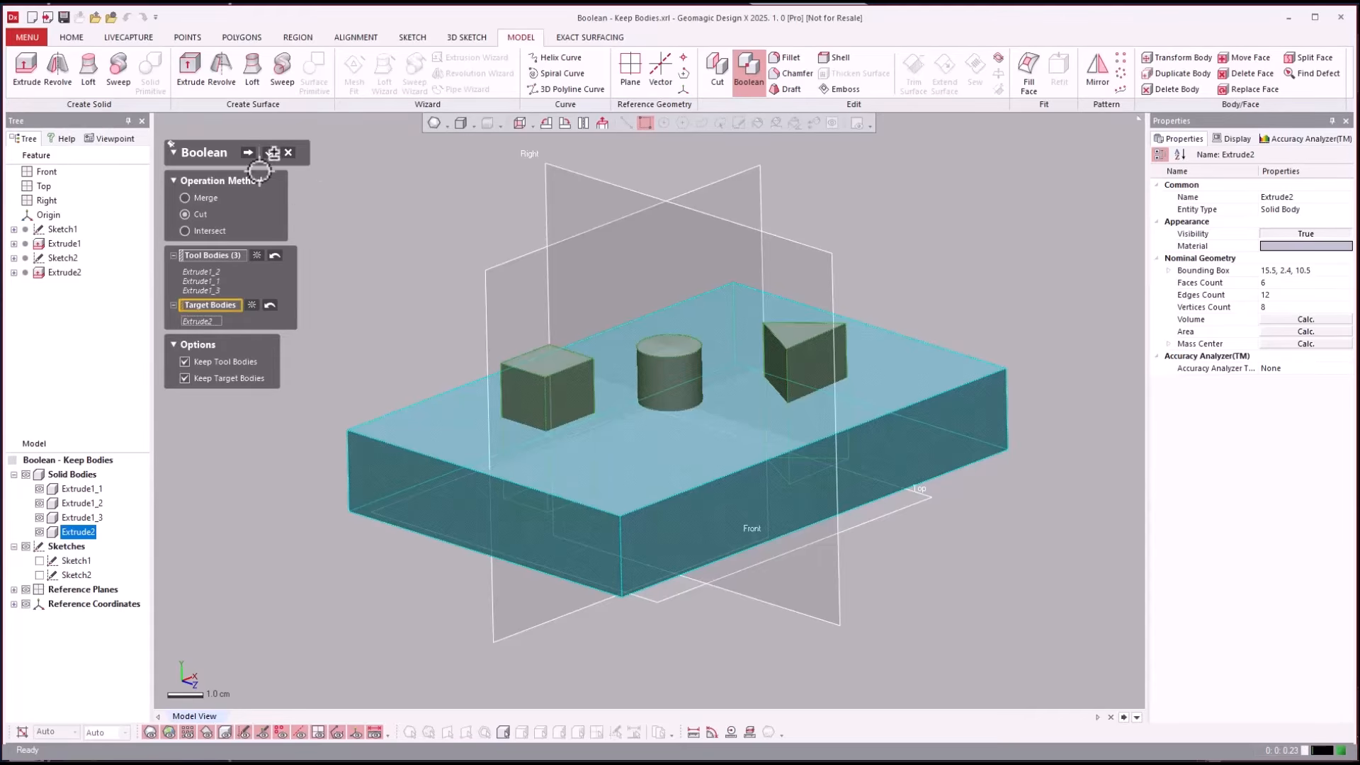
pyautogui.click(248, 153)
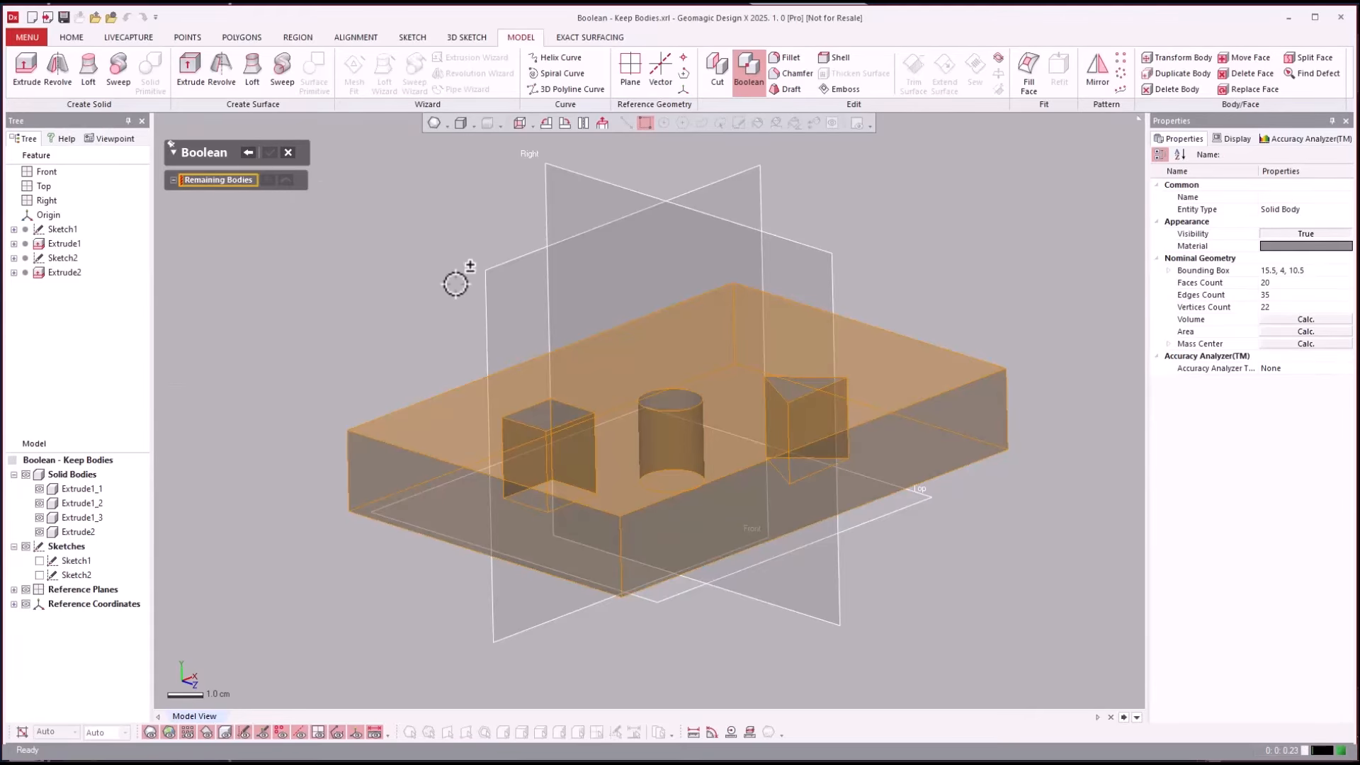
pyautogui.click(400, 422)
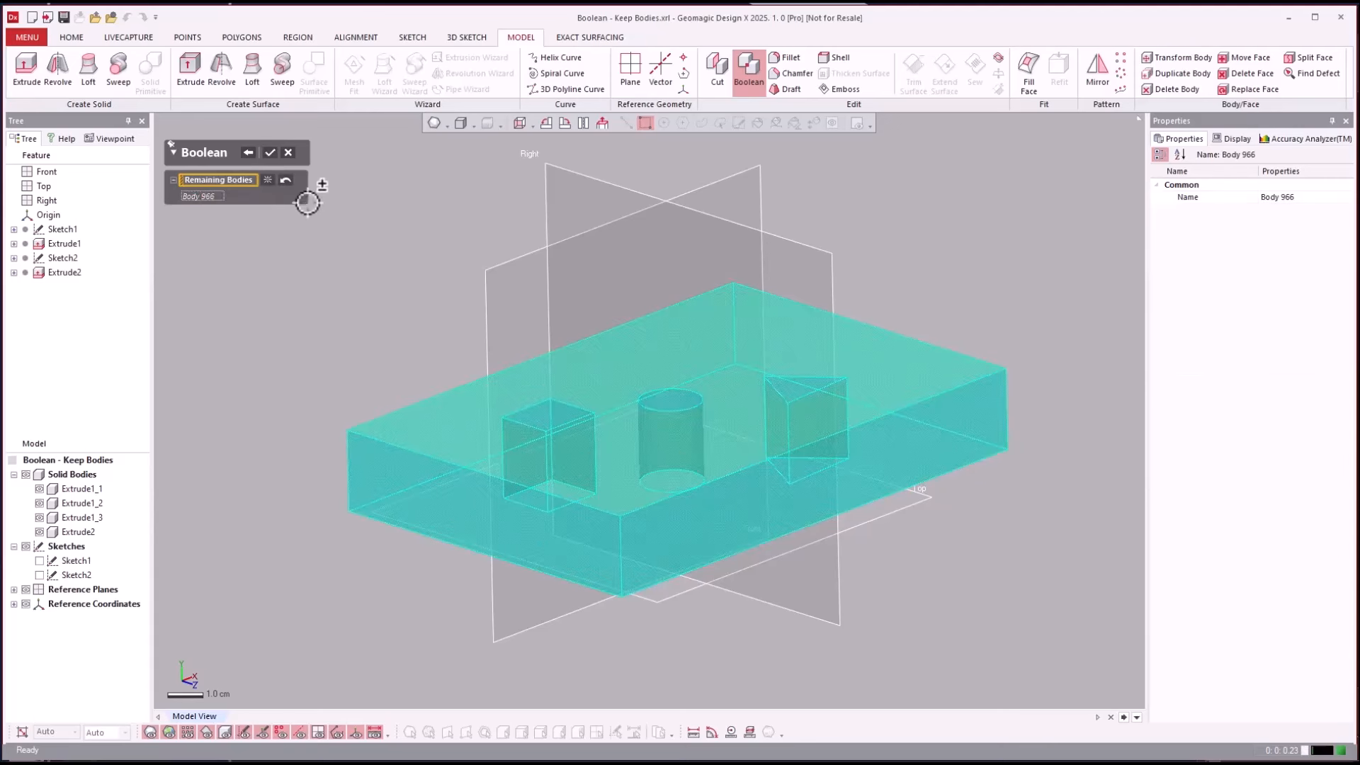
pyautogui.click(270, 154)
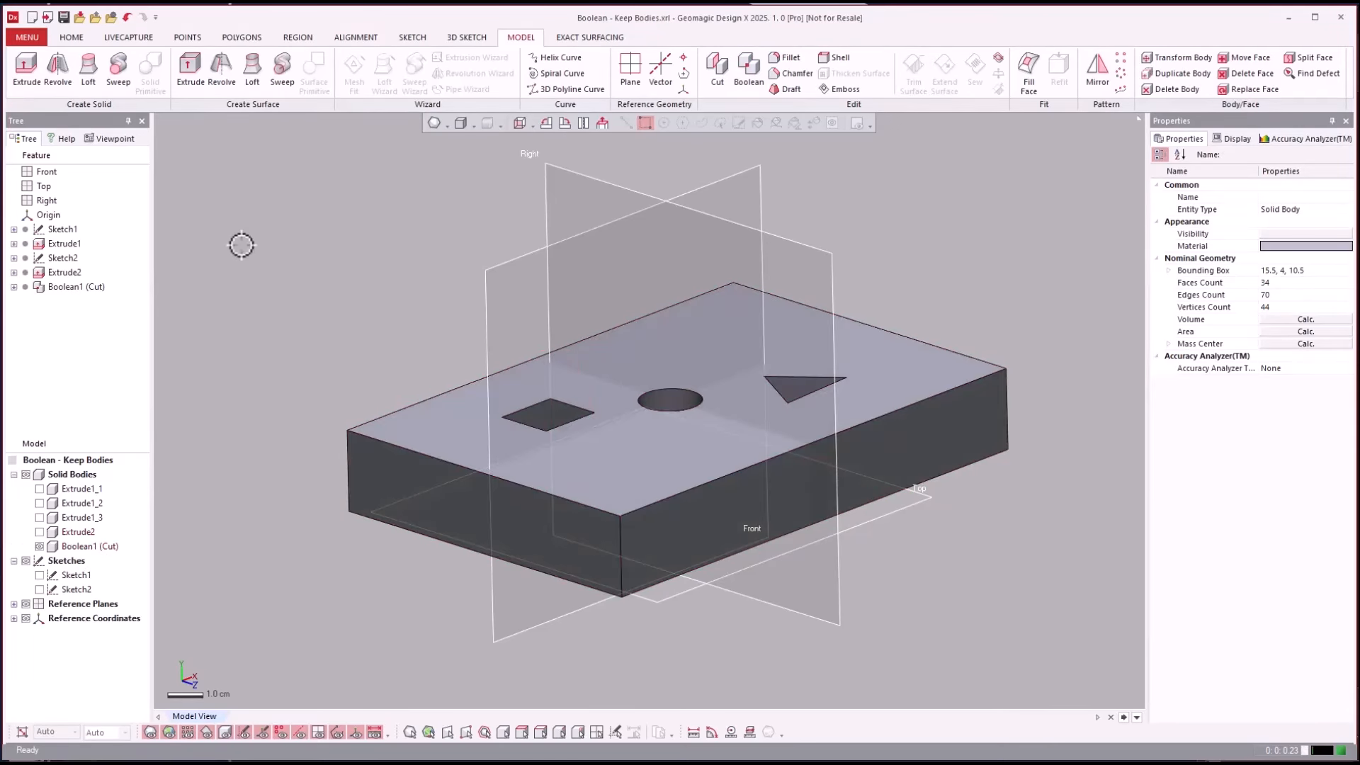
# Inspect the pocketed block, then reopen the Boolean cut feature to review its remaining body and accept it with the same settings
pyautogui.moveTo(239, 245); pyautogui.dragTo(239, 246, button='right')
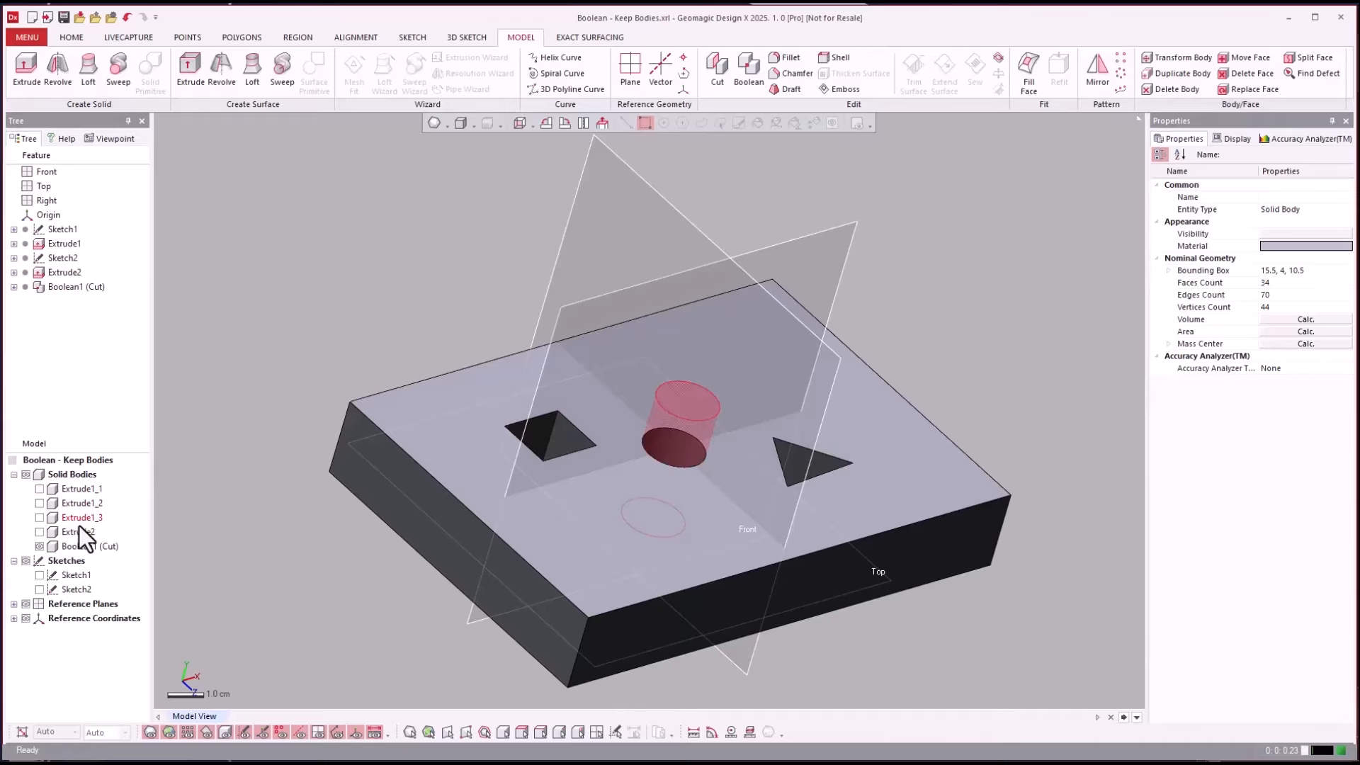
pyautogui.moveTo(272, 288); pyautogui.dragTo(273, 288, button='right')
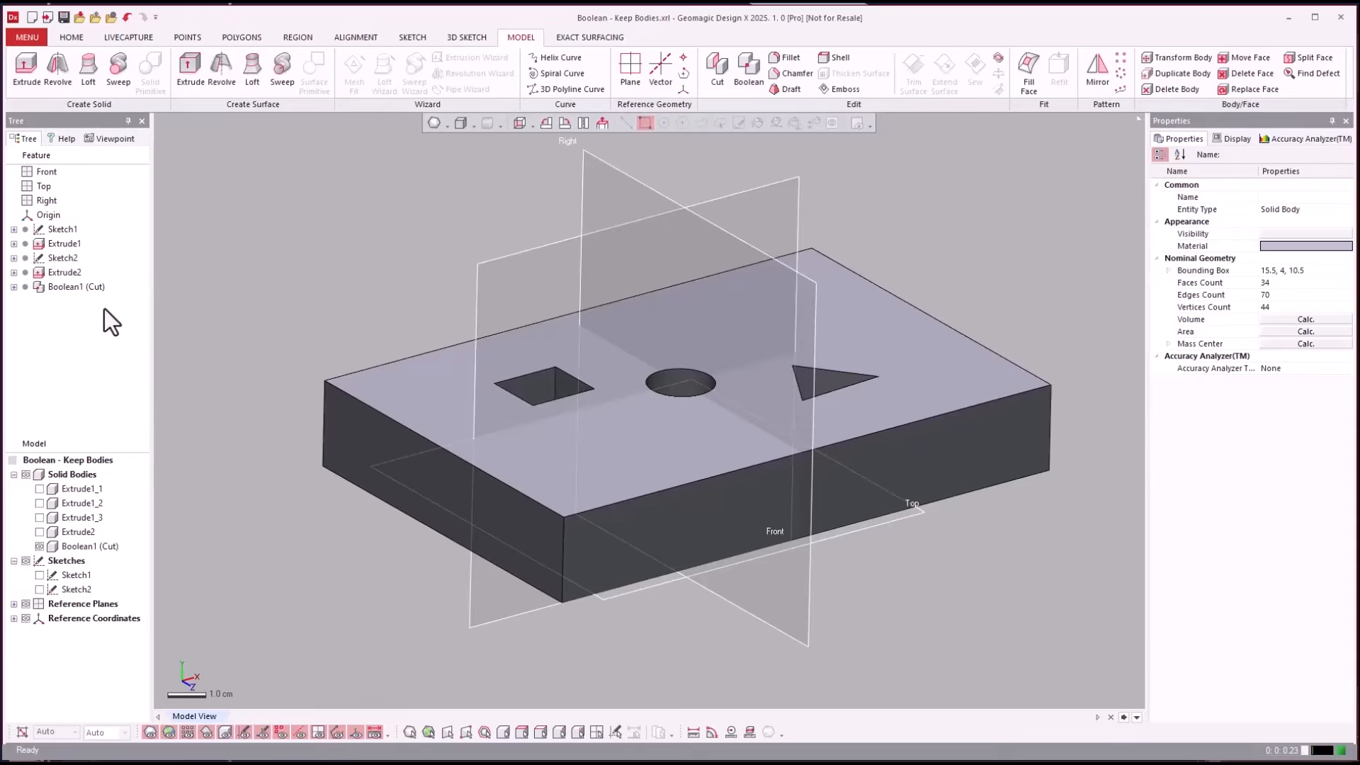
pyautogui.doubleClick(71, 288)
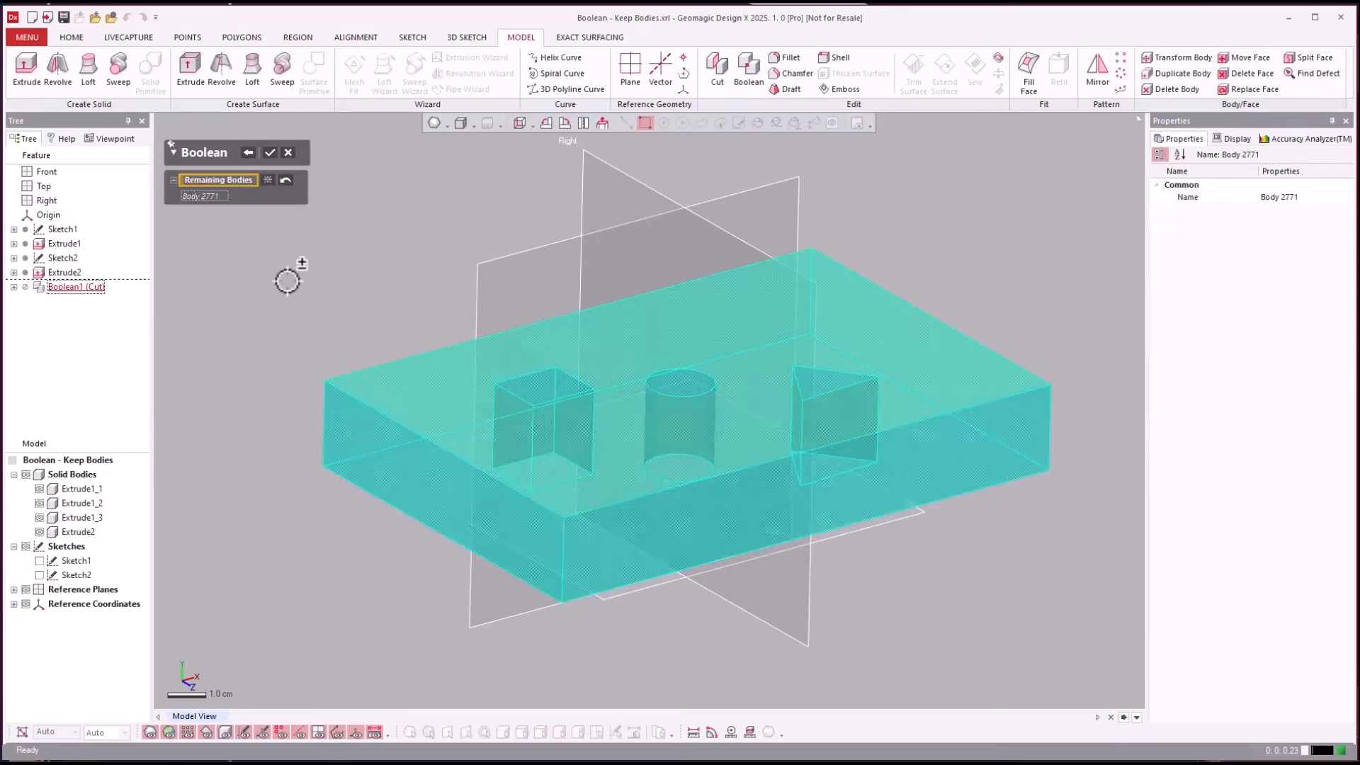
pyautogui.click(270, 152)
pyautogui.keyDown('ctrl'); pyautogui.moveTo(665, 590); pyautogui.dragTo(664, 610, button='right'); pyautogui.keyUp('ctrl')
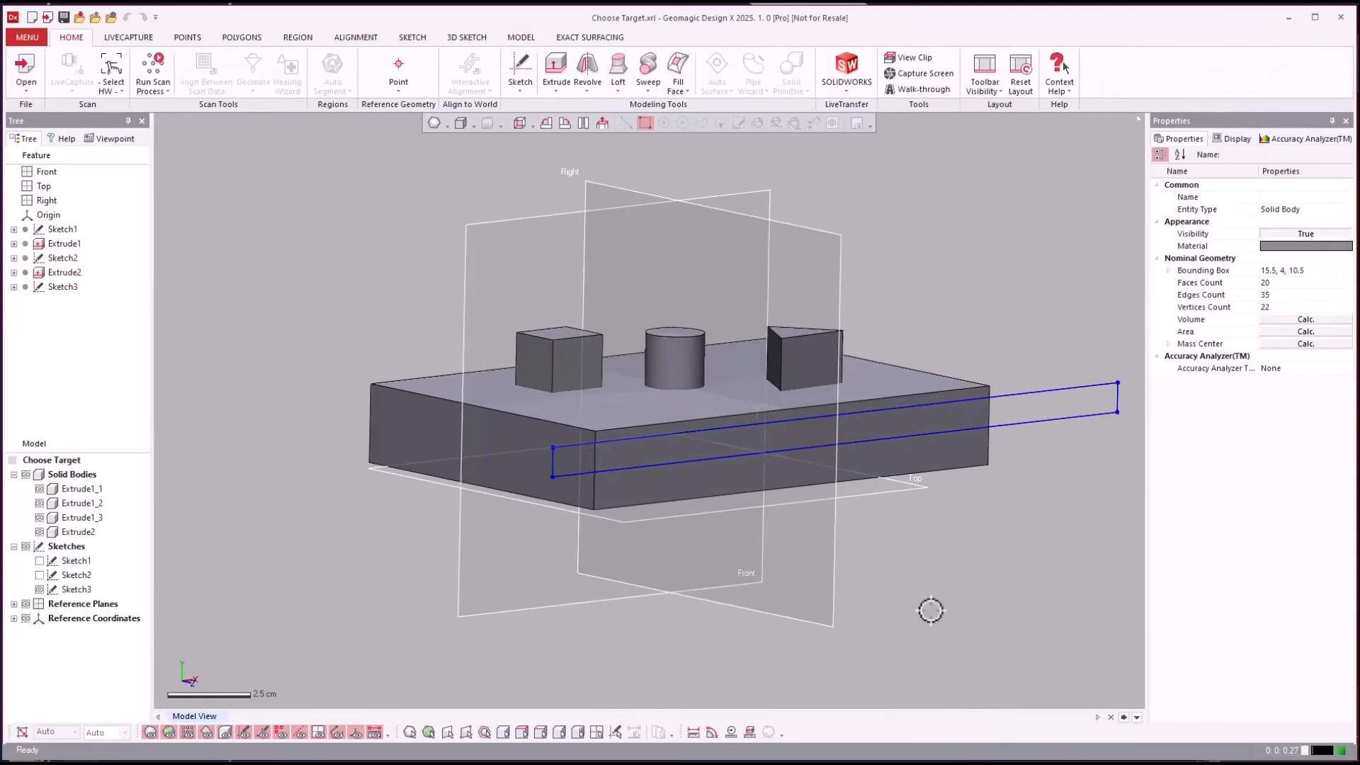
# Examine the separate solid bodies and the long rectangular sketch crossing the base block in the Choose Target model
pyautogui.moveTo(931, 611); pyautogui.dragTo(931, 611, button='right')
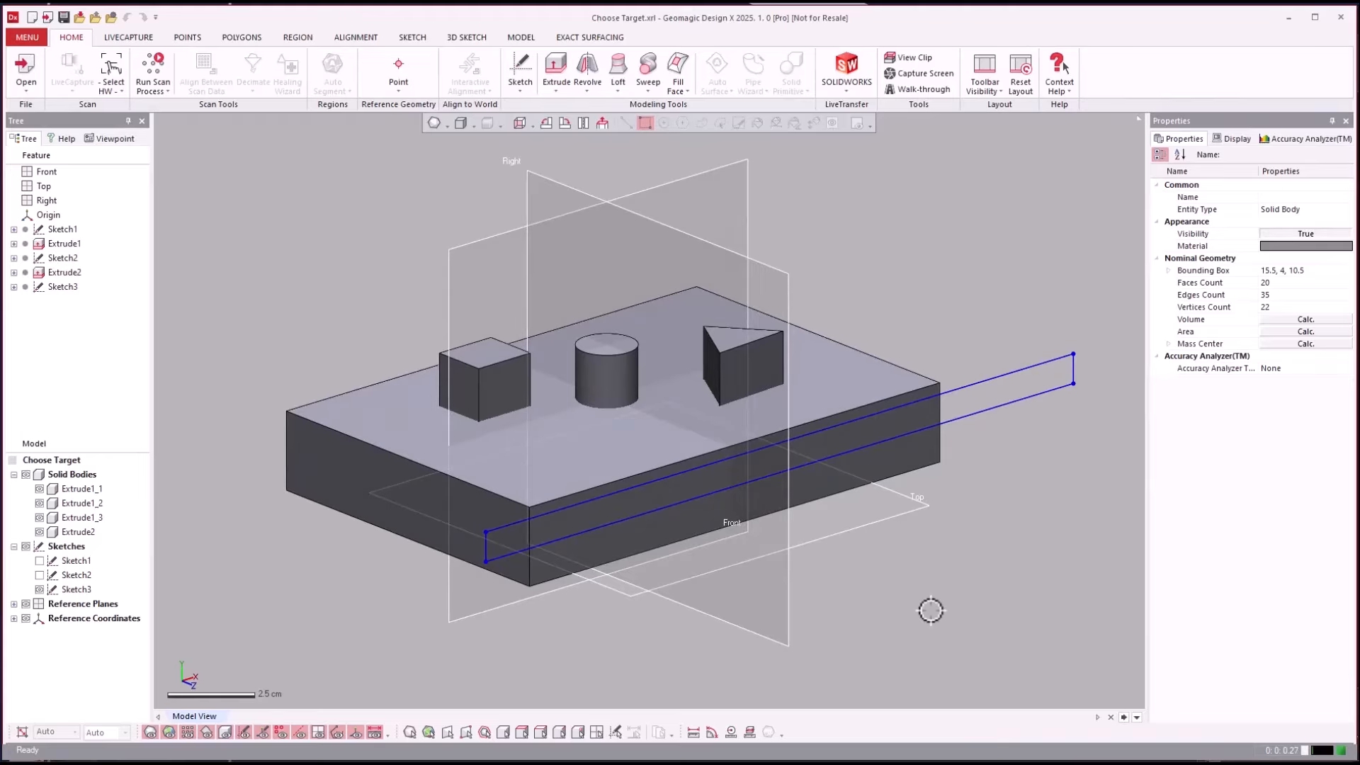
pyautogui.moveTo(942, 600); pyautogui.dragTo(758, 426, button='right')
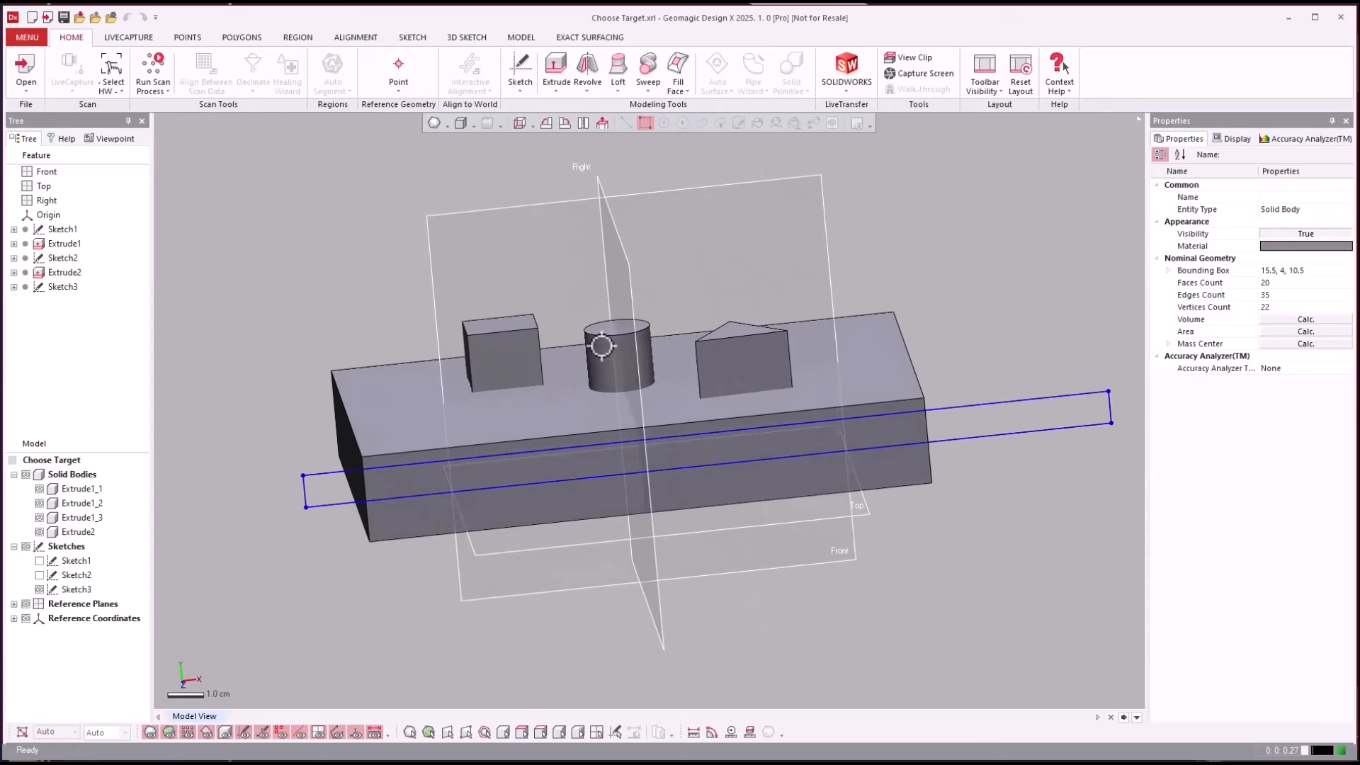
pyautogui.click(80, 489)
pyautogui.click(83, 503)
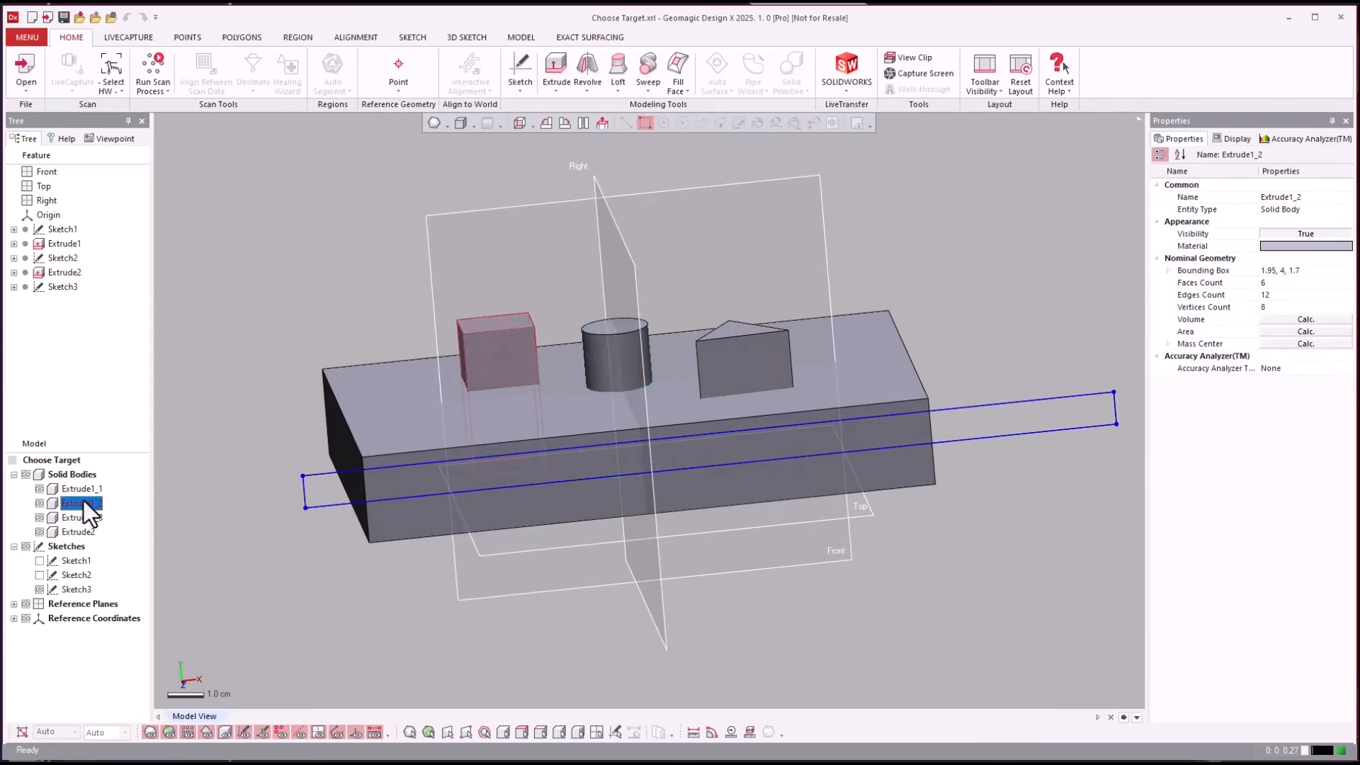
pyautogui.click(79, 532)
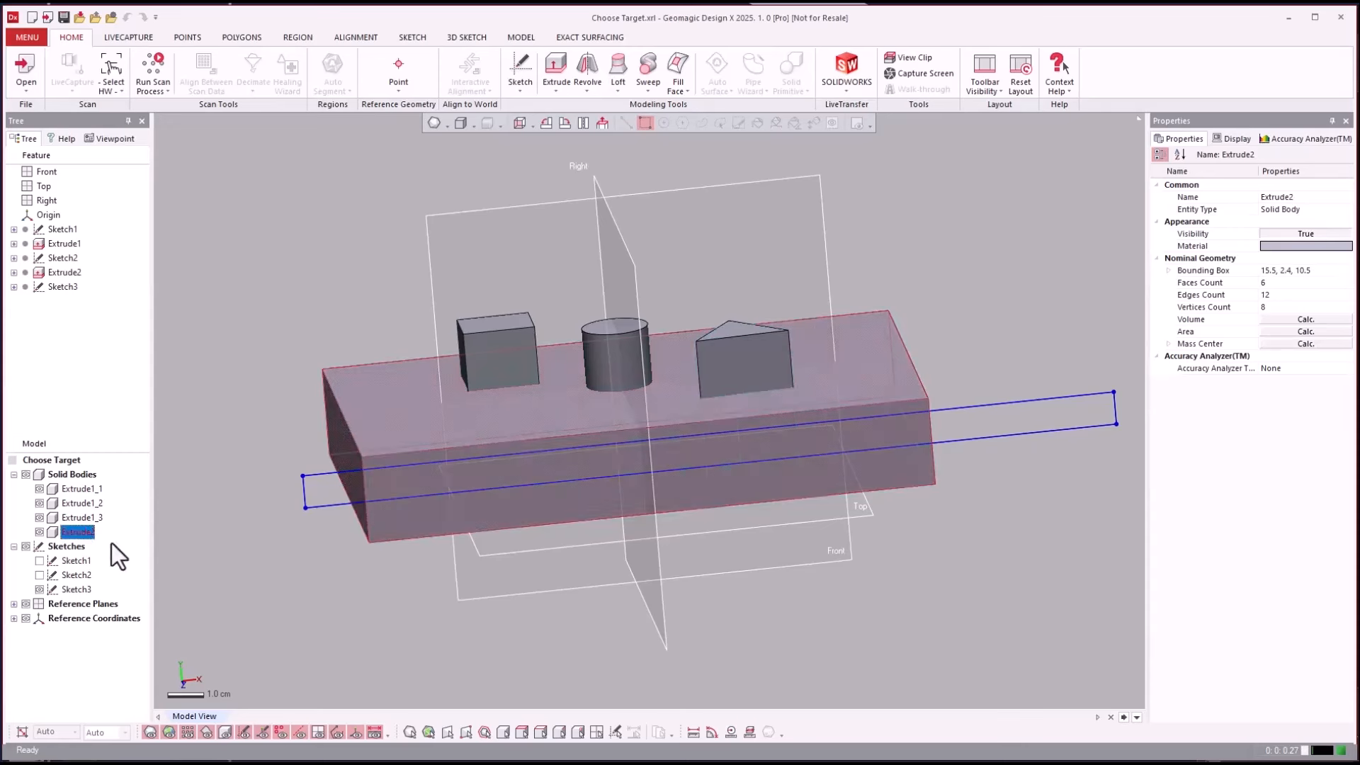
pyautogui.moveTo(319, 469); pyautogui.dragTo(489, 475, button='right')
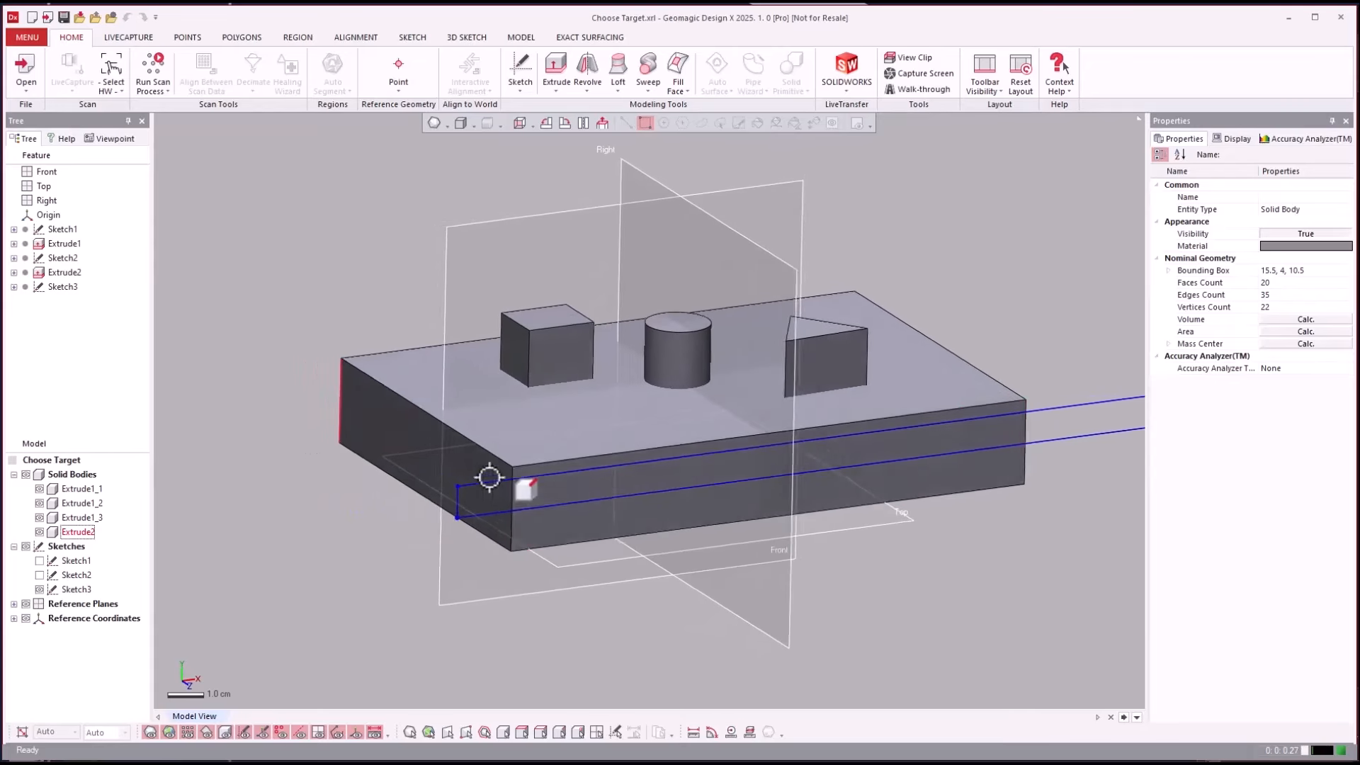
pyautogui.click(482, 494)
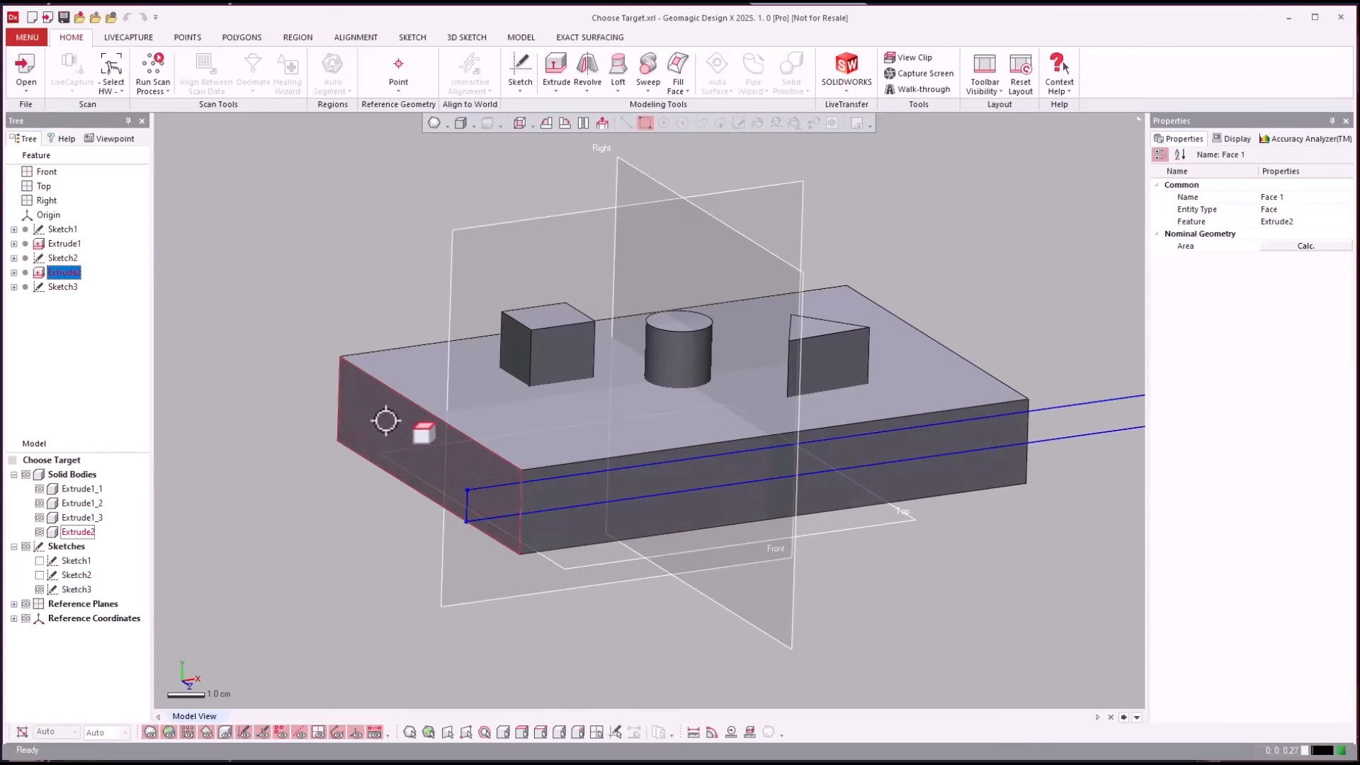
pyautogui.click(431, 399)
pyautogui.click(371, 235)
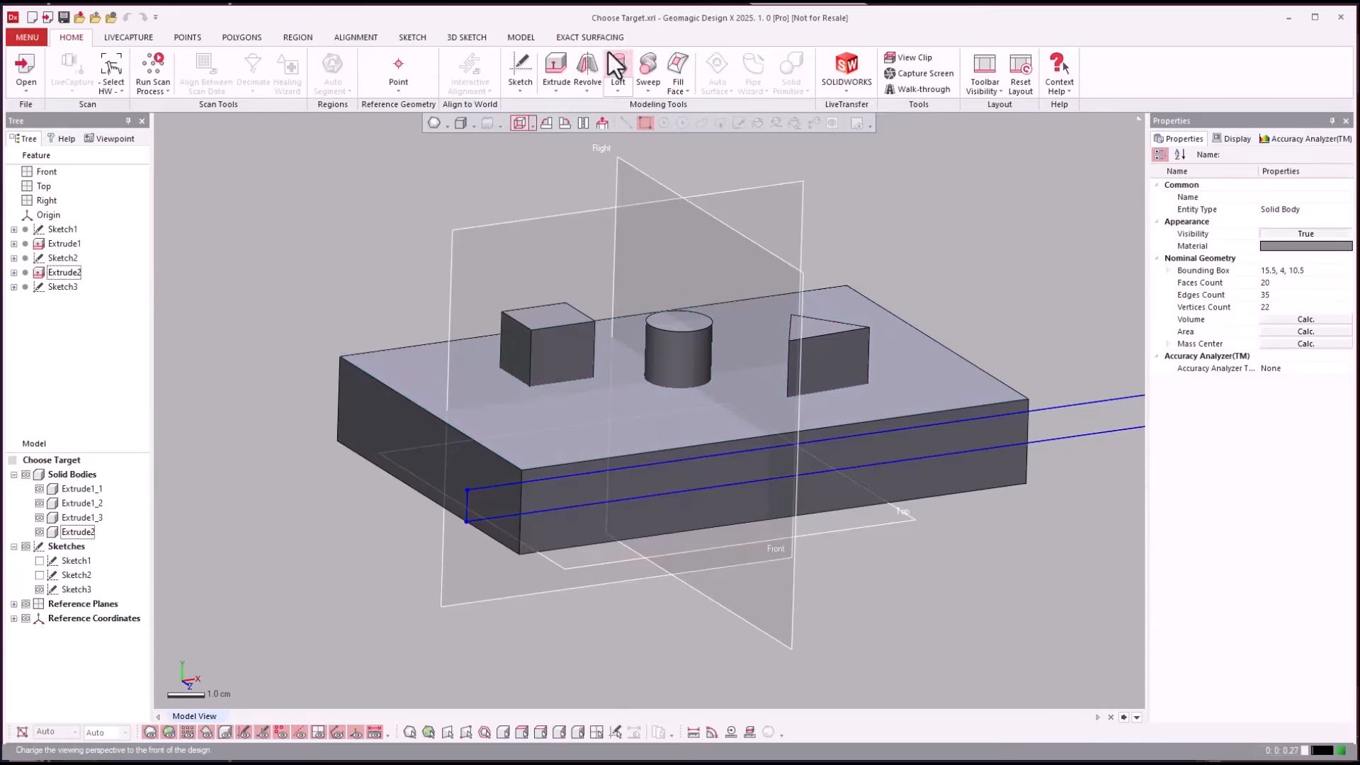
# Start an Extrude of the long rectangular sketch profile and extend it 15.5 cm across the base block
pyautogui.click(554, 69)
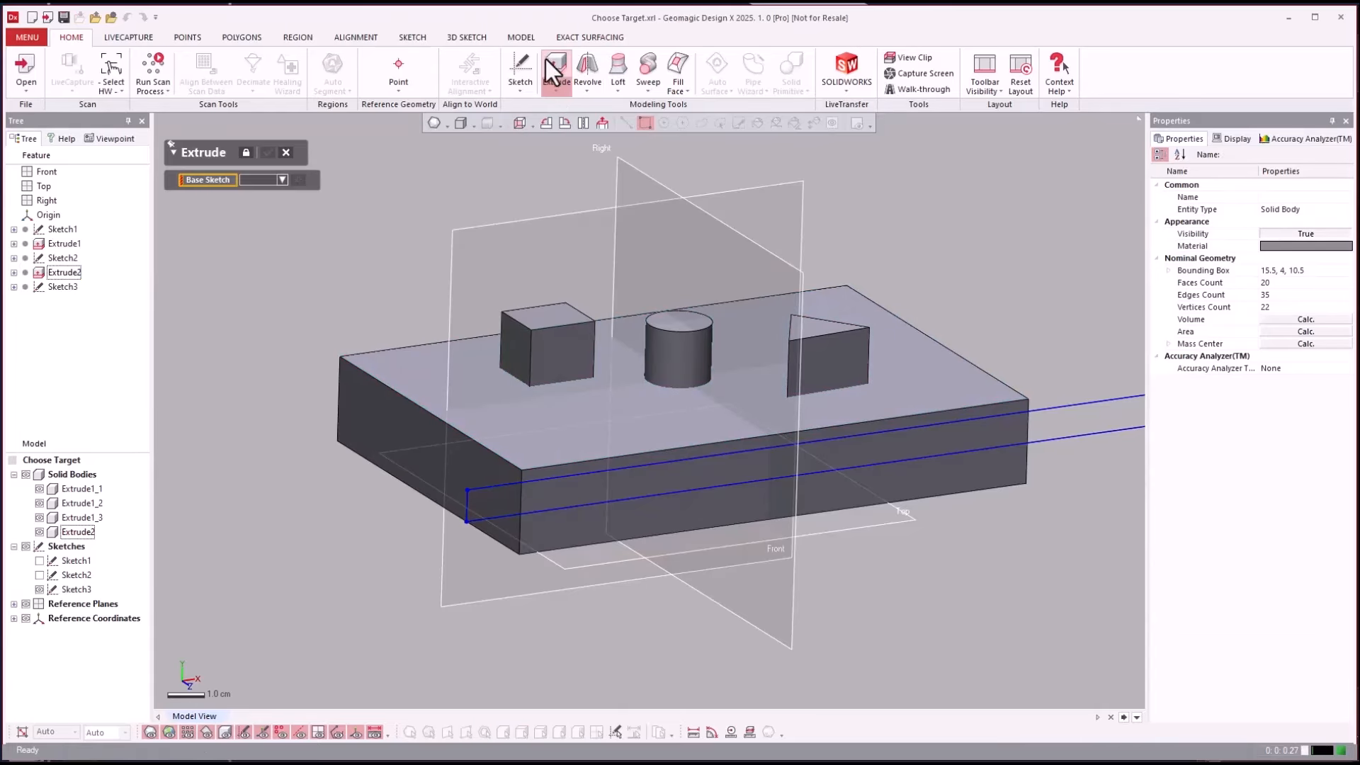
pyautogui.click(495, 489)
pyautogui.scroll(-2, 966, 523)
pyautogui.moveTo(966, 522); pyautogui.dragTo(1087, 522, button='right')
pyautogui.moveTo(1044, 541); pyautogui.dragTo(398, 385)
pyautogui.moveTo(398, 385); pyautogui.dragTo(489, 400, button='right')
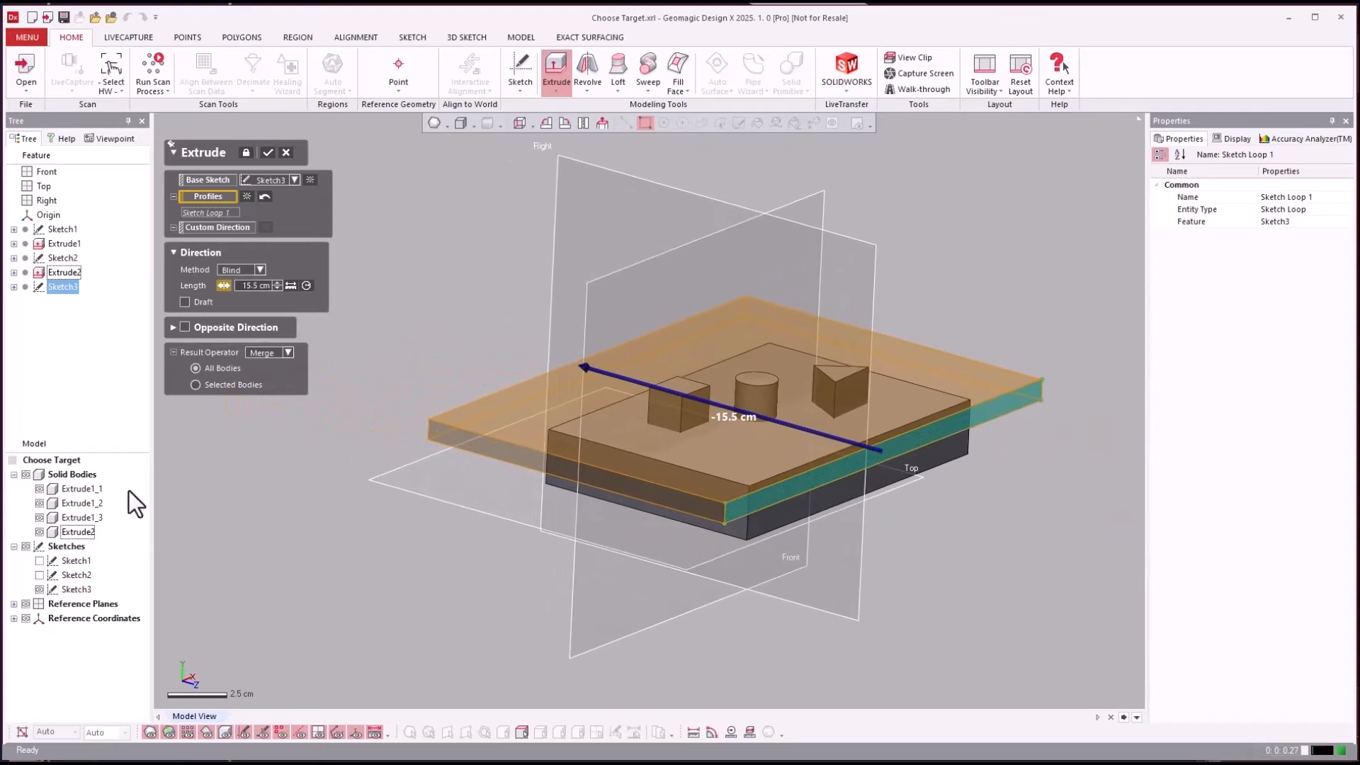
# Change the extrusion's result operator to Cut, limit it to selected bodies with the base block as target, and apply it
pyautogui.click(286, 353)
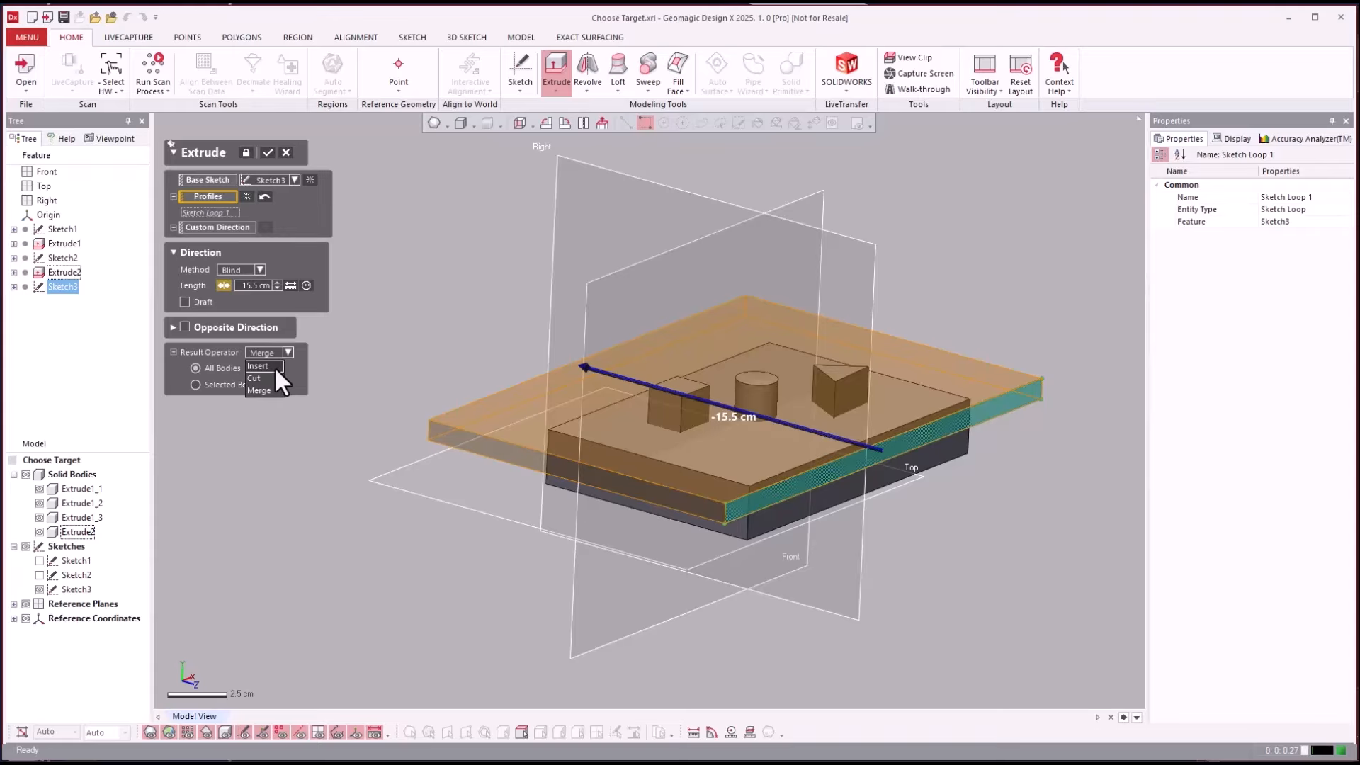
pyautogui.click(262, 378)
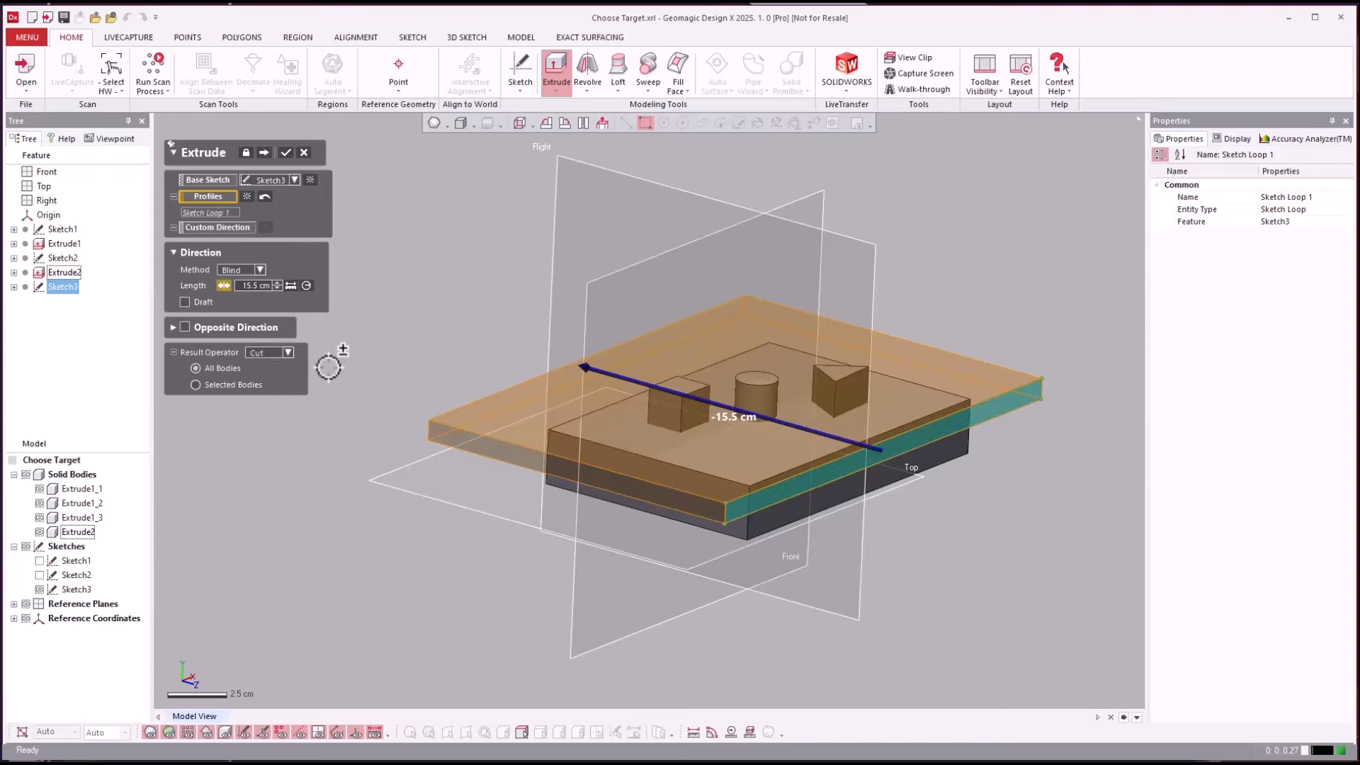
pyautogui.click(213, 383)
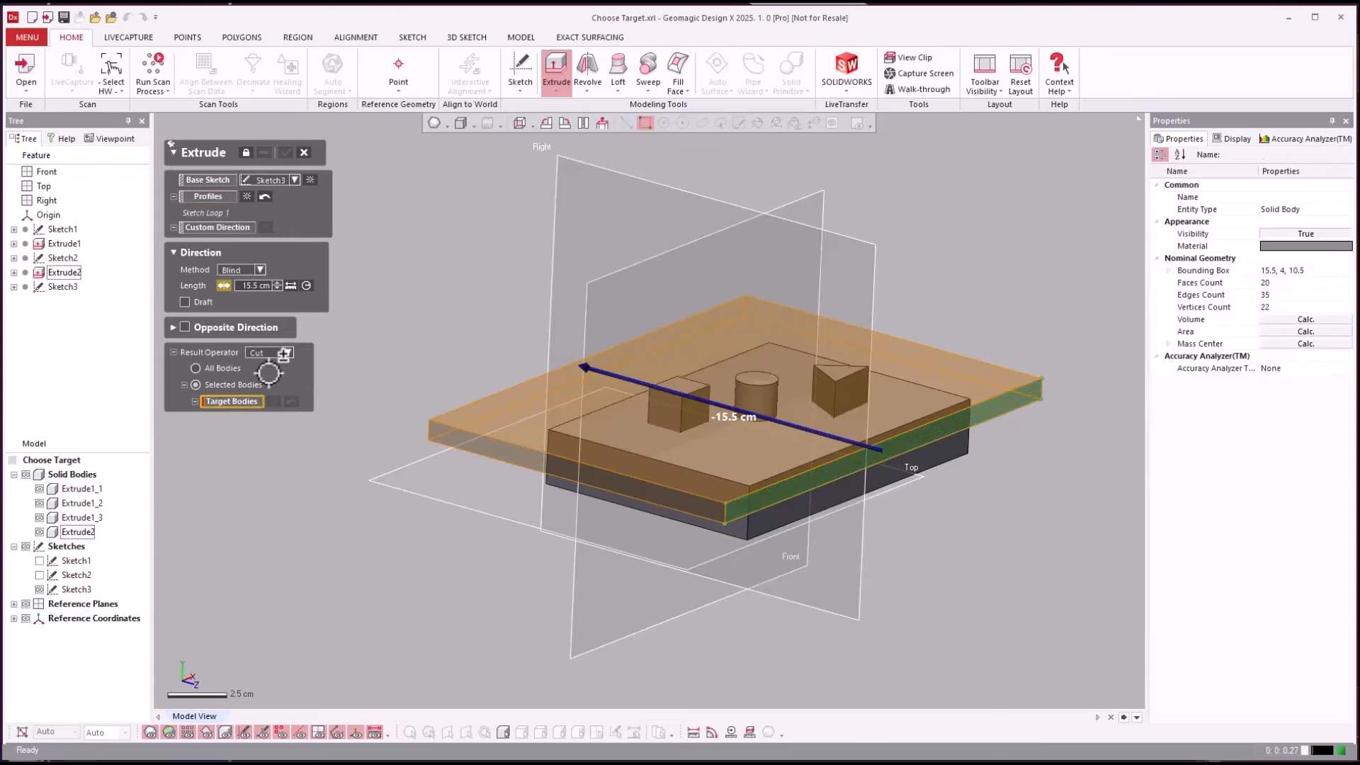
pyautogui.click(595, 471)
pyautogui.click(620, 464)
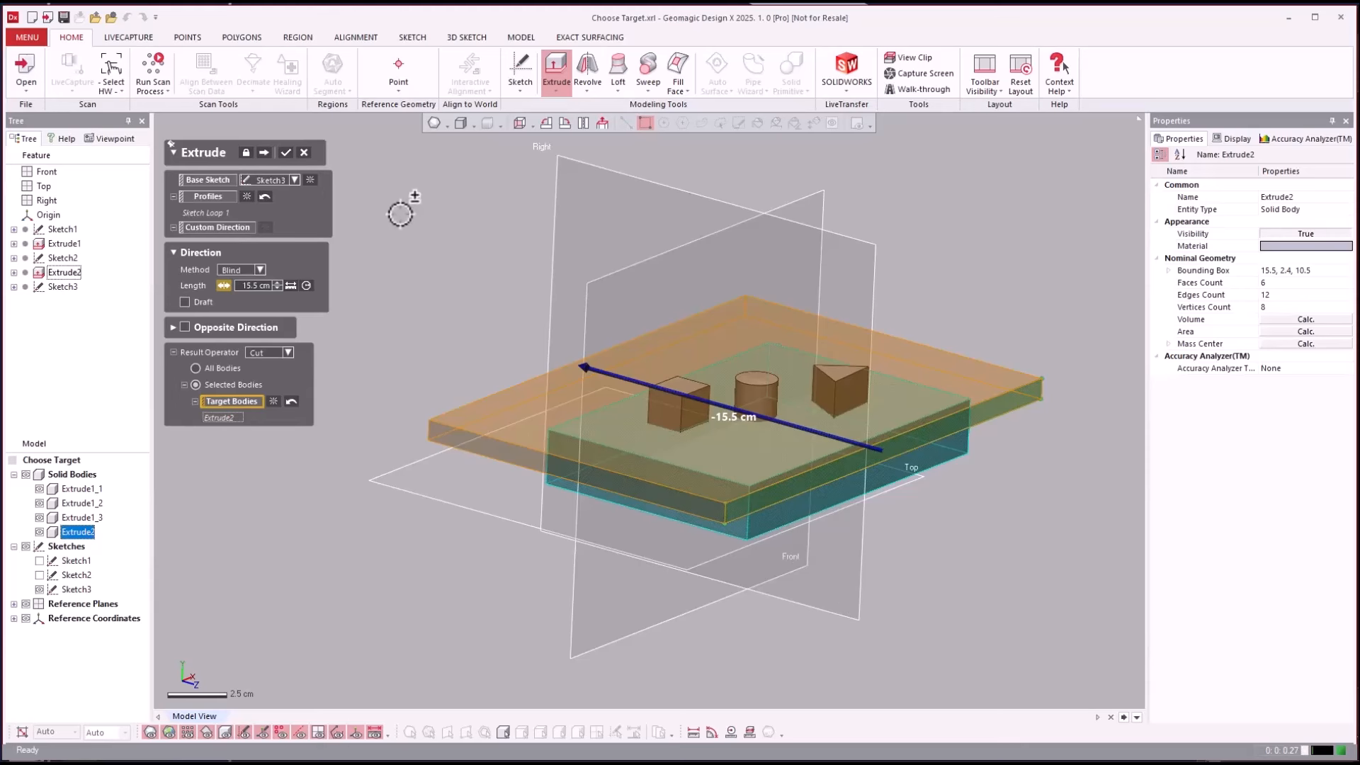
pyautogui.click(285, 153)
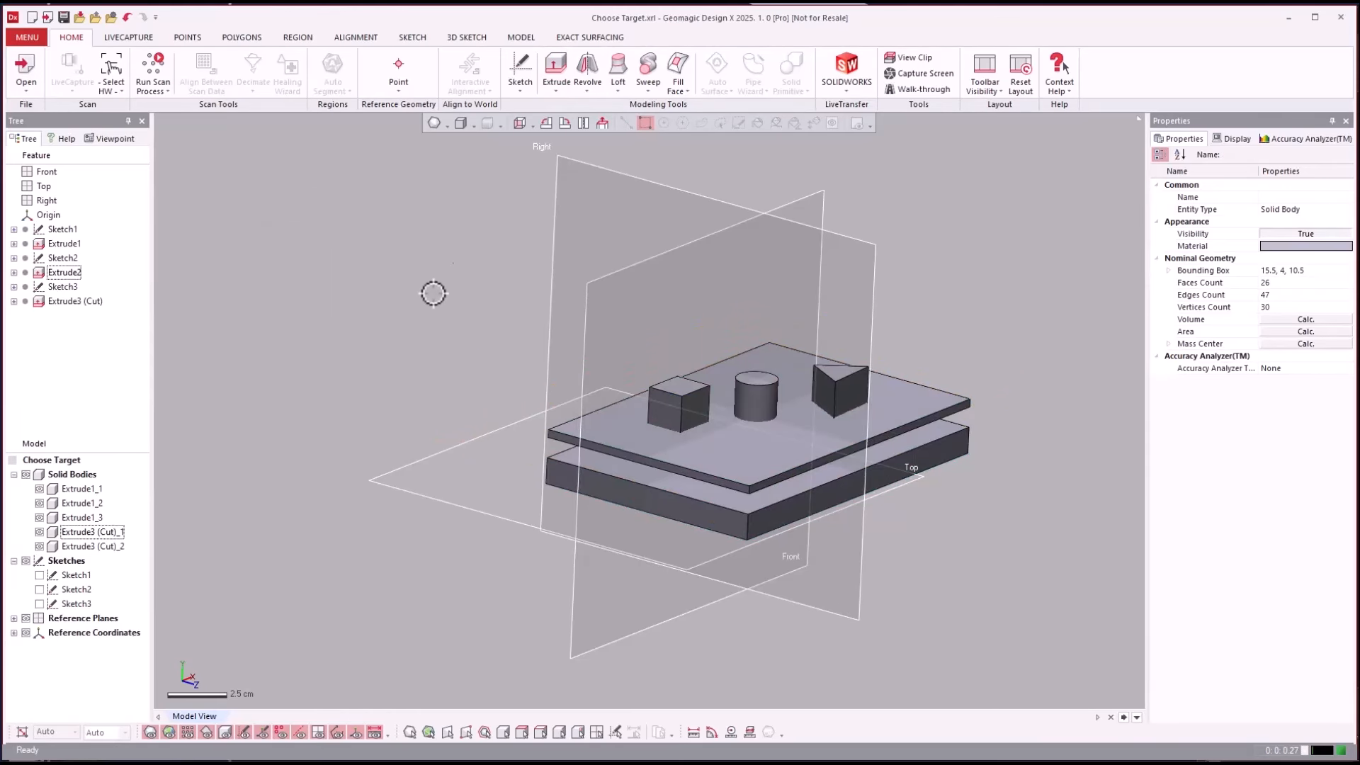
pyautogui.moveTo(434, 295); pyautogui.dragTo(397, 340, button='right')
pyautogui.scroll(2, 397, 340)
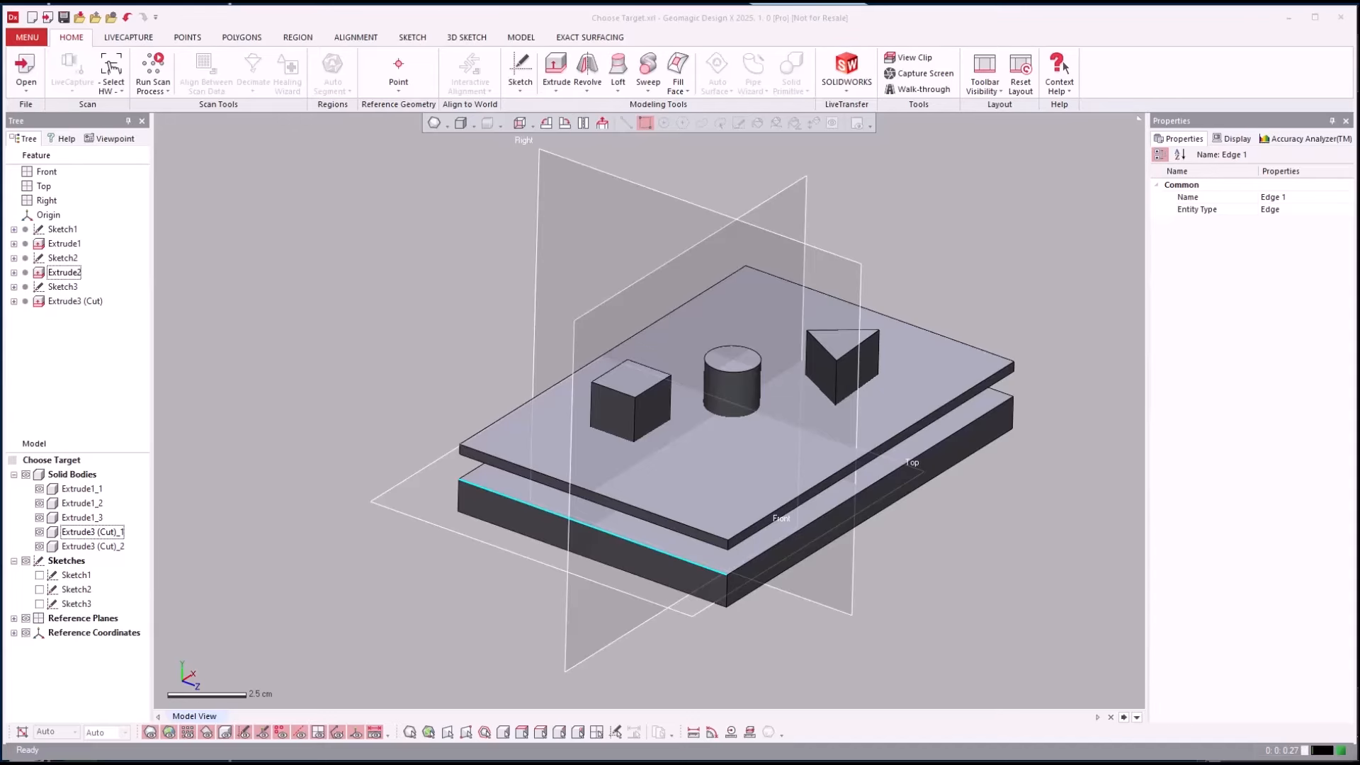
# Inspect the cut base block, then examine the rounded 3D polyline running around the block in the 3D Polyline model
pyautogui.click(1071, 603)
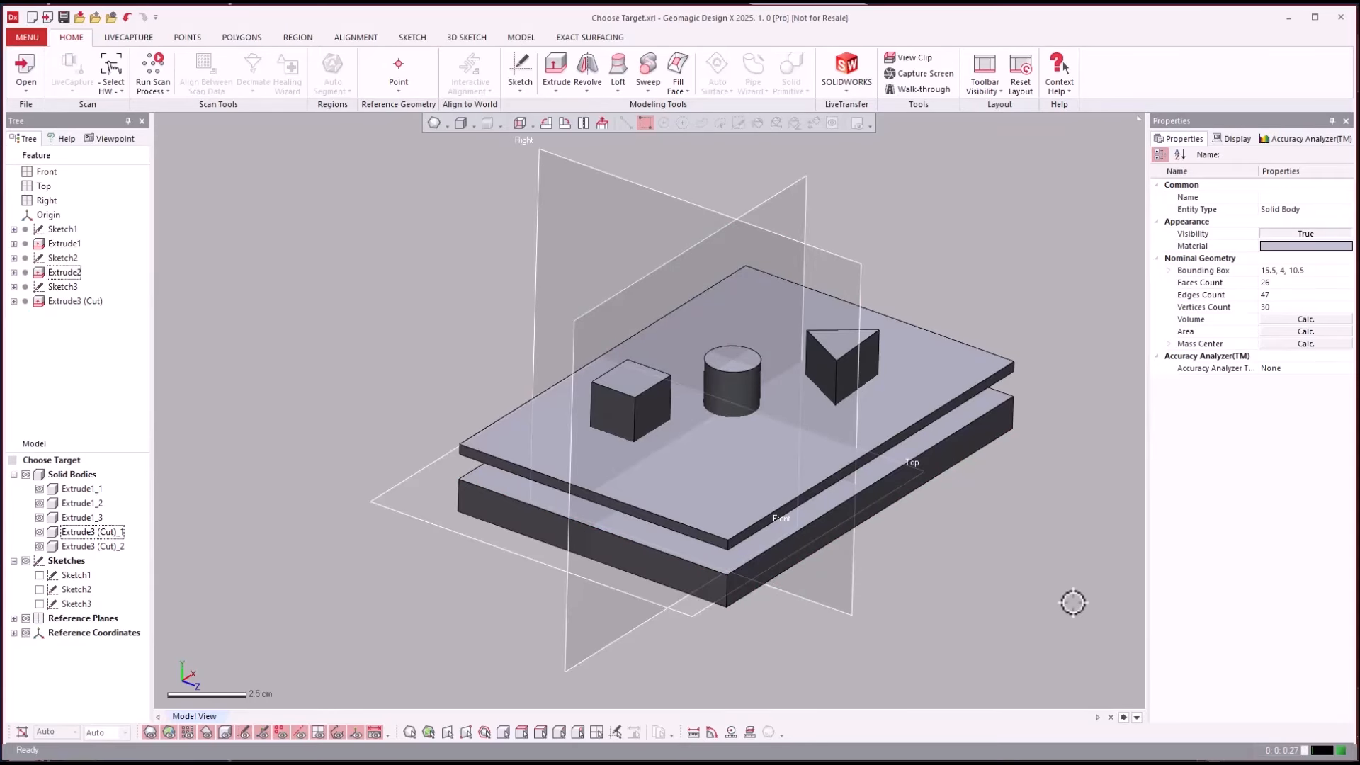
pyautogui.moveTo(1074, 602); pyautogui.dragTo(550, 395, button='right')
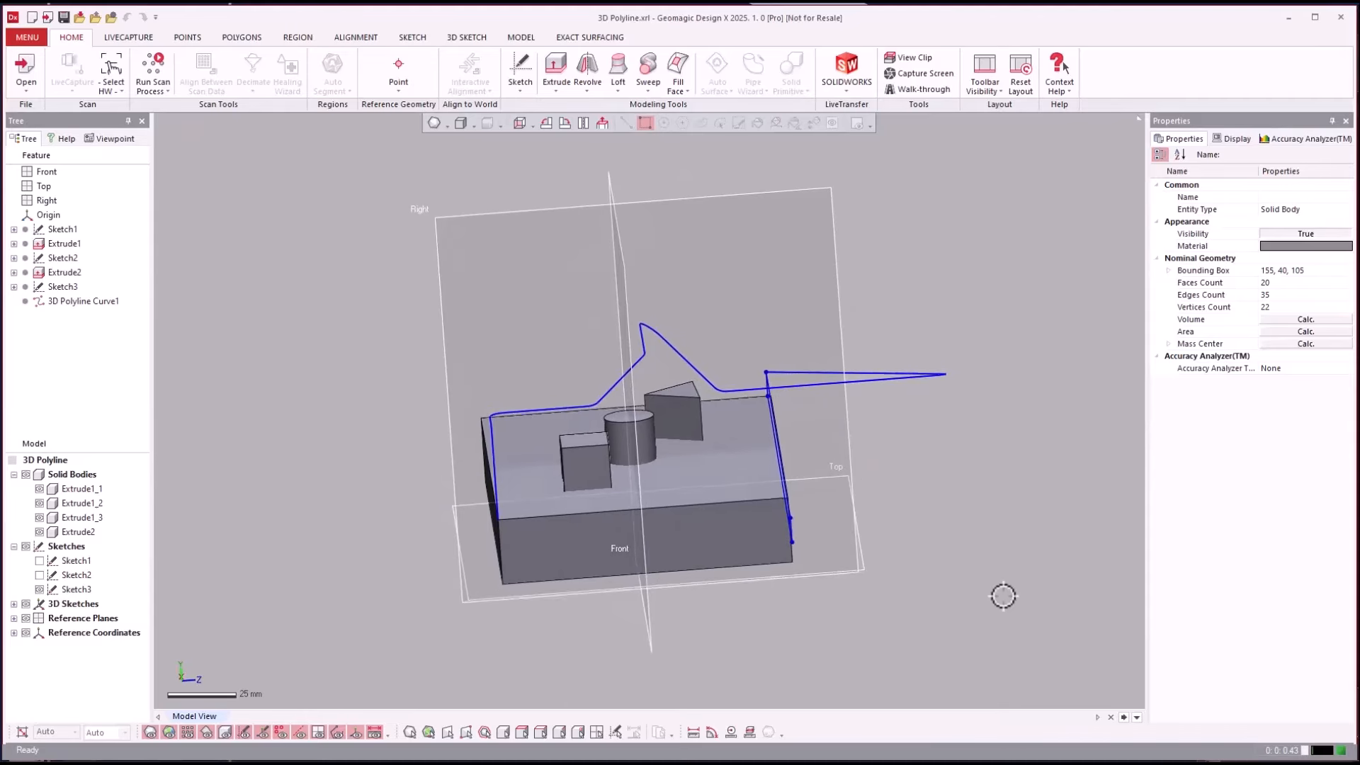
pyautogui.moveTo(1003, 596); pyautogui.dragTo(947, 543, button='right')
pyautogui.moveTo(761, 575); pyautogui.dragTo(751, 572, button='right')
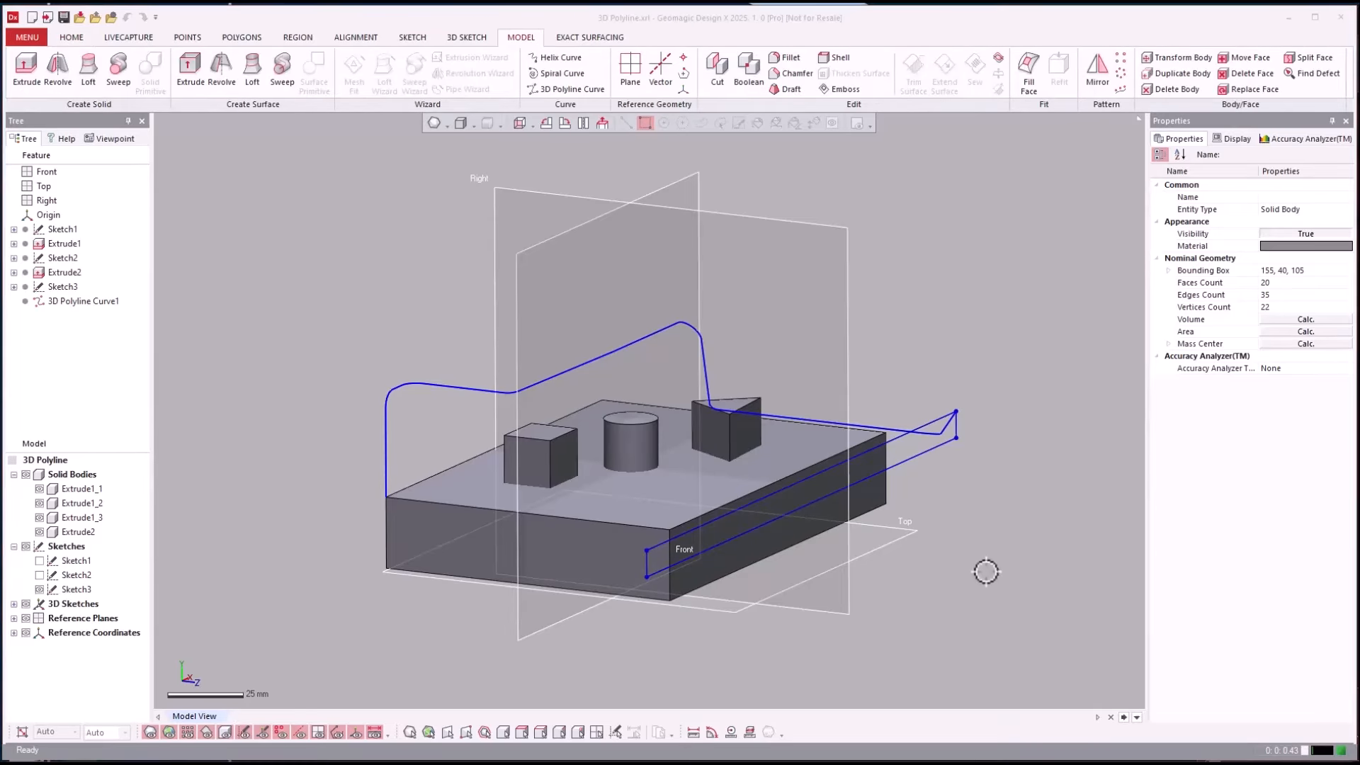
# Start a 3D Polyline Curve with its first point on the block's upper corner and a second point placed freely above it
pyautogui.click(986, 571)
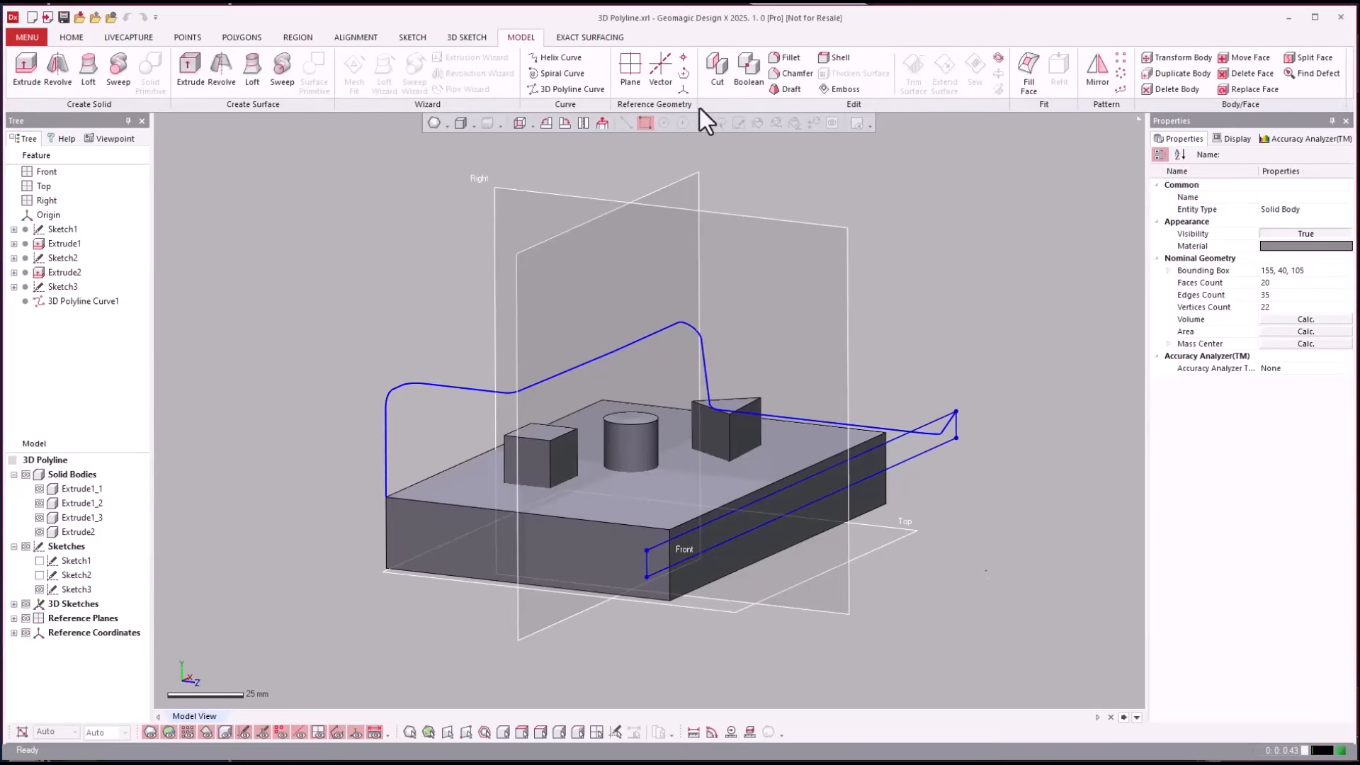
pyautogui.click(575, 85)
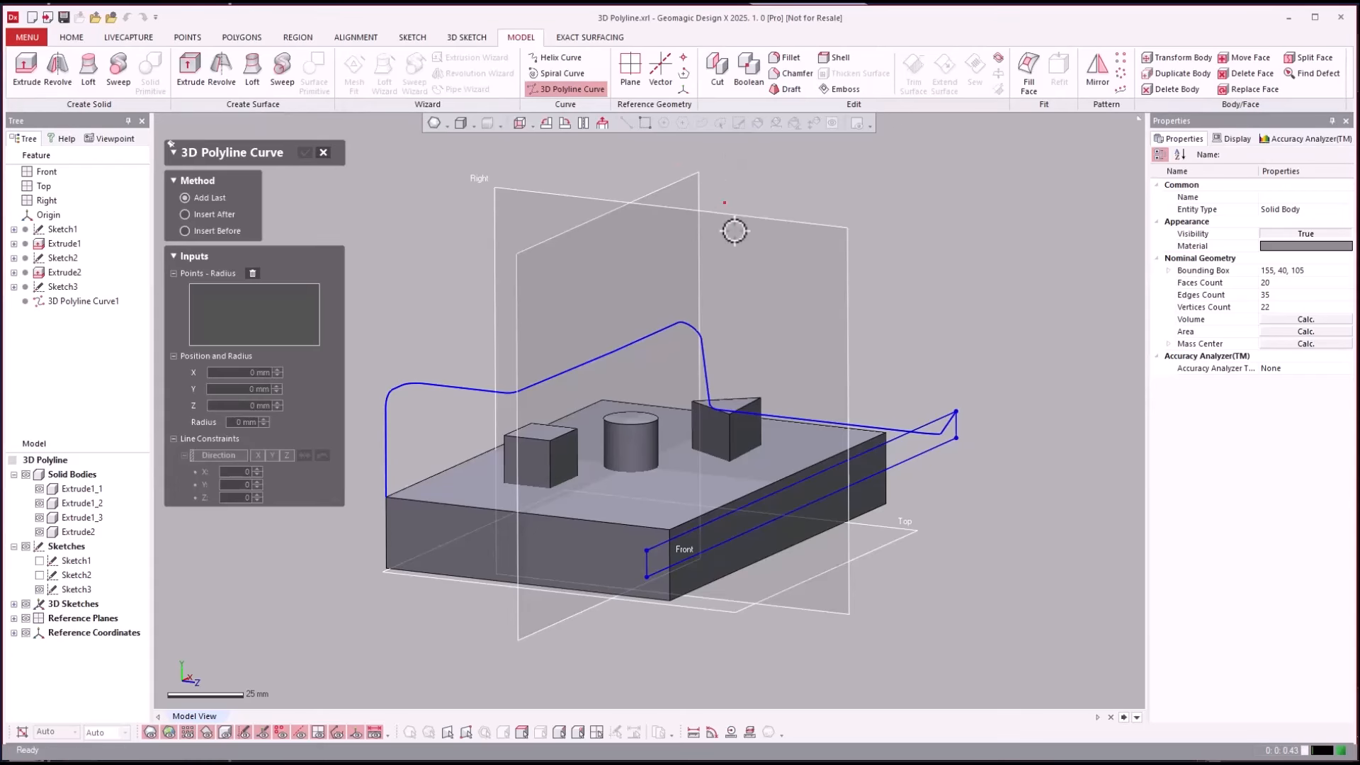
pyautogui.moveTo(829, 439); pyautogui.dragTo(809, 283, button='right')
pyautogui.scroll(1, 546, 401)
pyautogui.moveTo(541, 380); pyautogui.dragTo(425, 408, button='right')
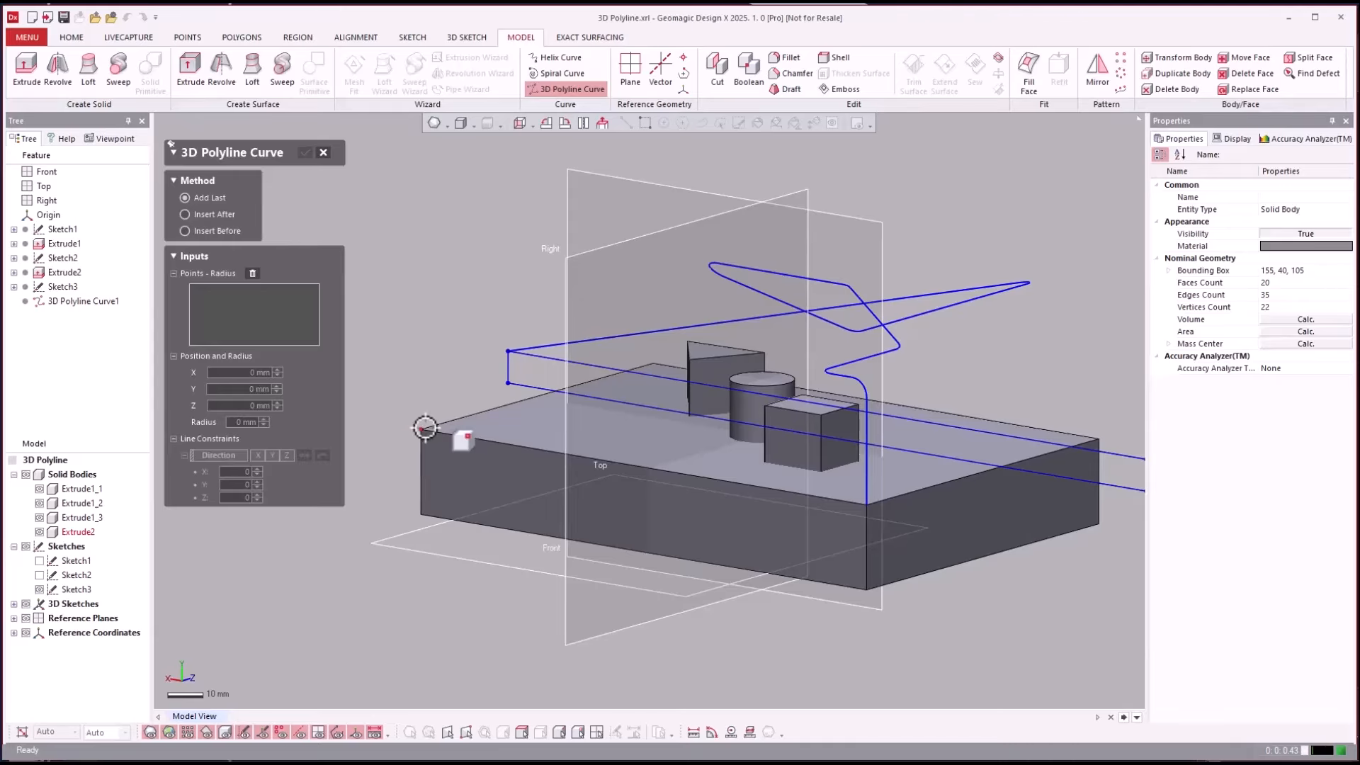
pyautogui.click(425, 428)
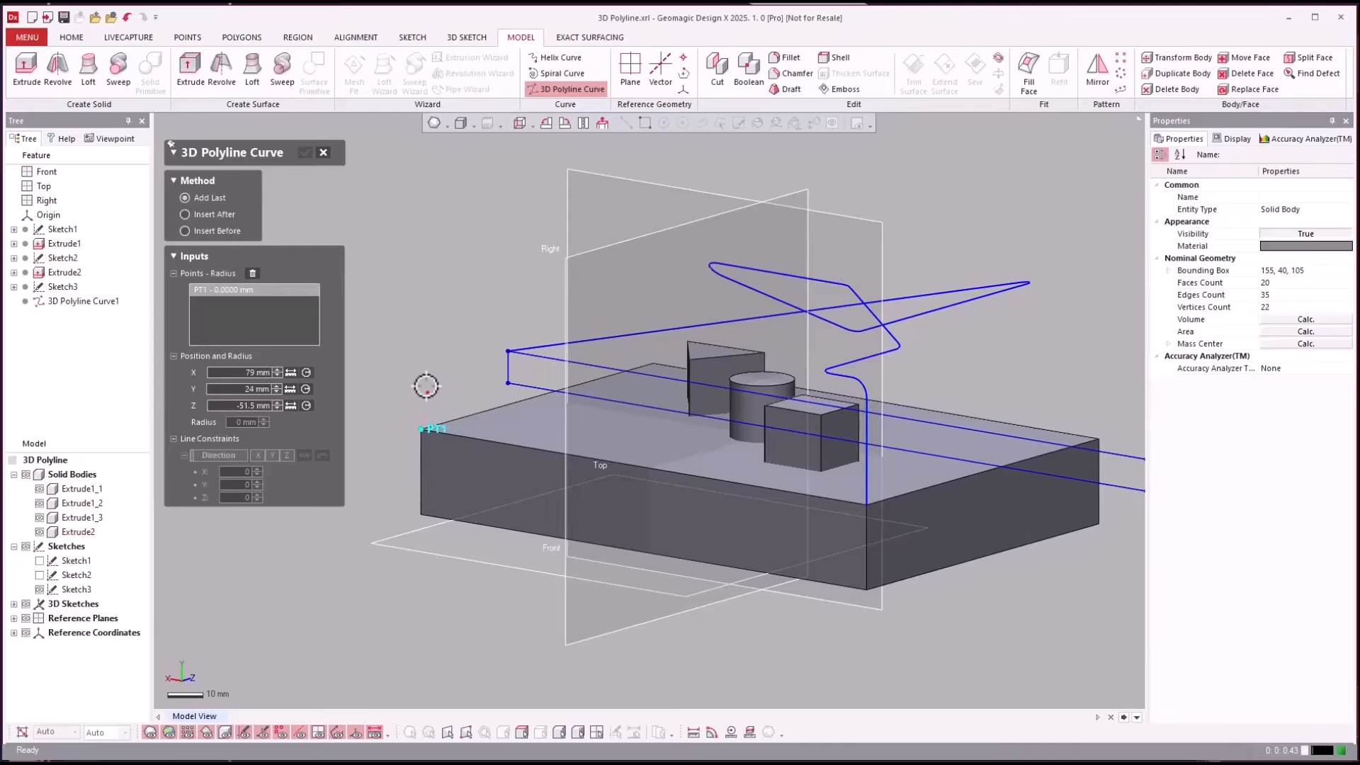
pyautogui.click(422, 279)
pyautogui.moveTo(444, 277); pyautogui.dragTo(449, 276, button='right')
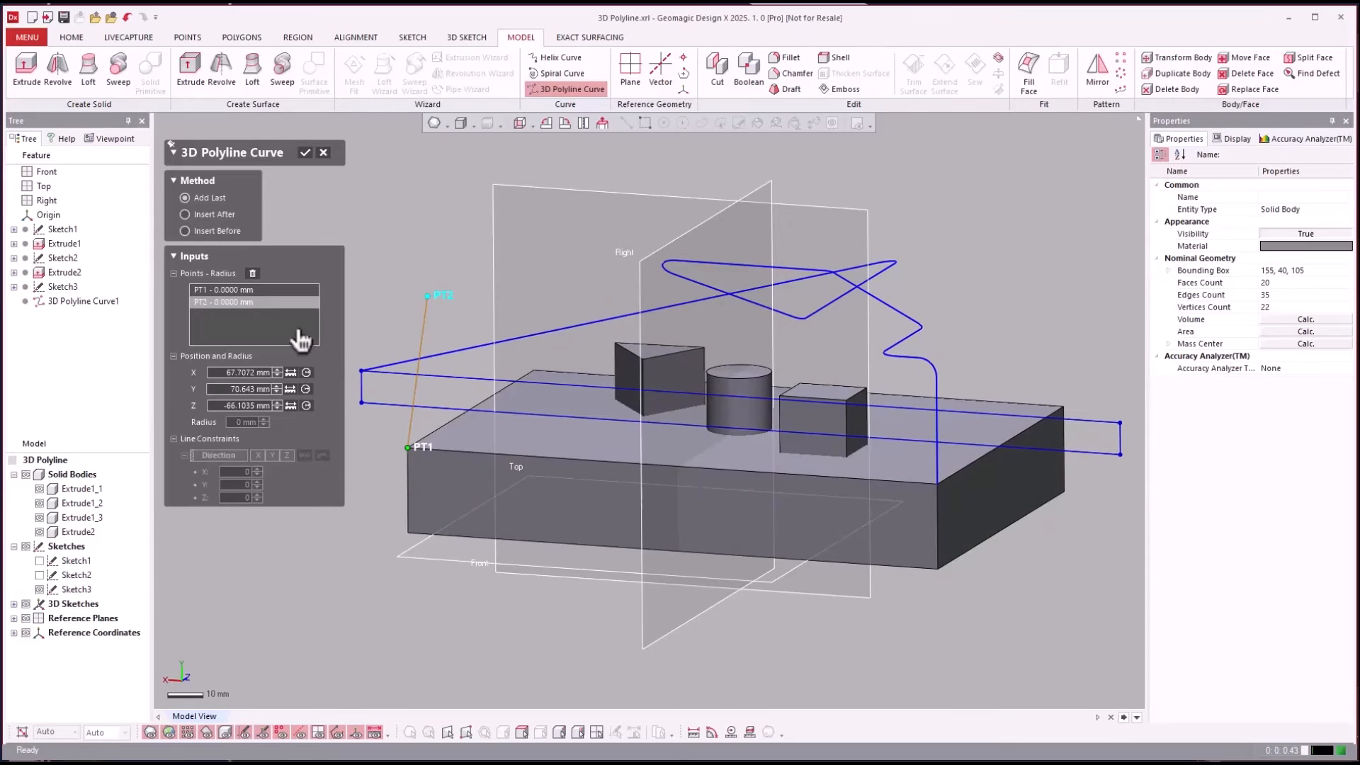
# Add a third point away from the block and constrain the segment from PT2 to PT3 to the Y direction
pyautogui.moveTo(365, 375); pyautogui.dragTo(403, 348, button='right')
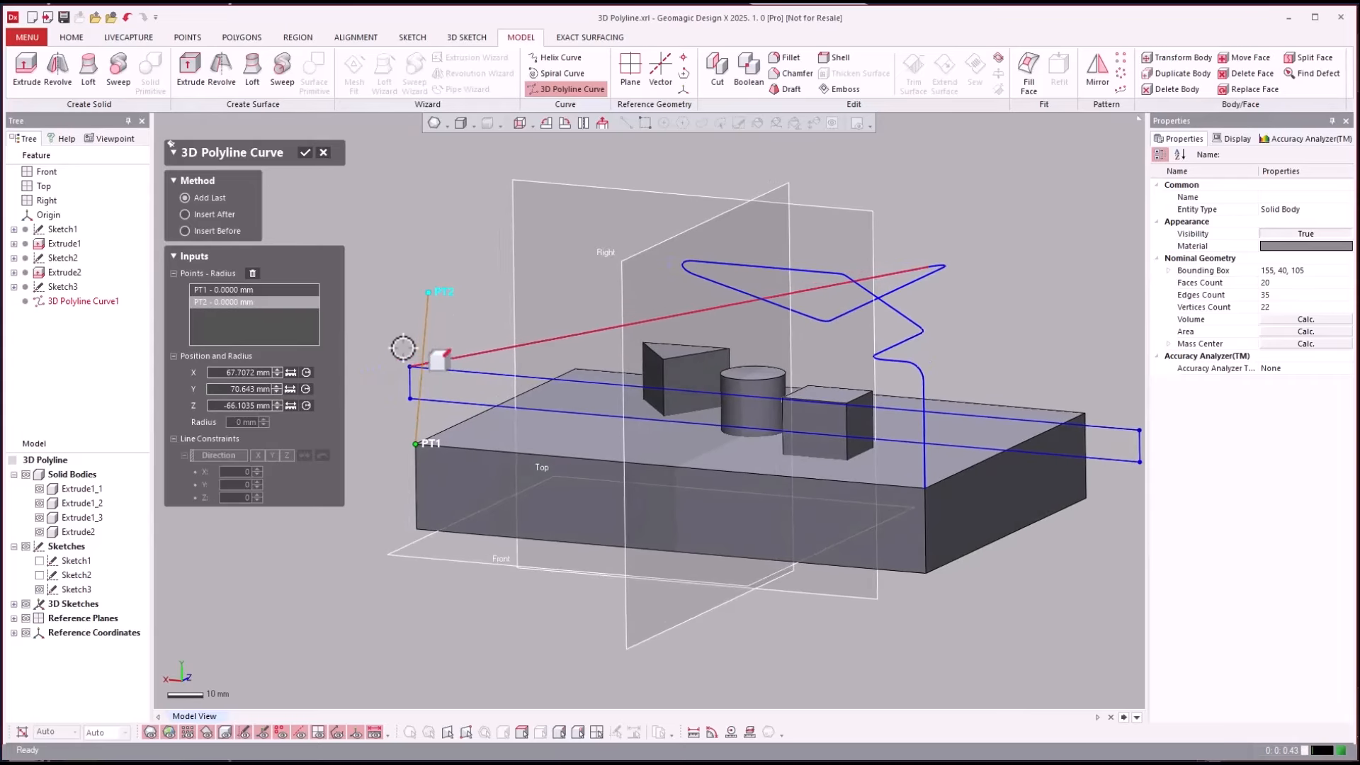
pyautogui.moveTo(426, 295); pyautogui.dragTo(640, 460, button='right')
pyautogui.click(644, 458)
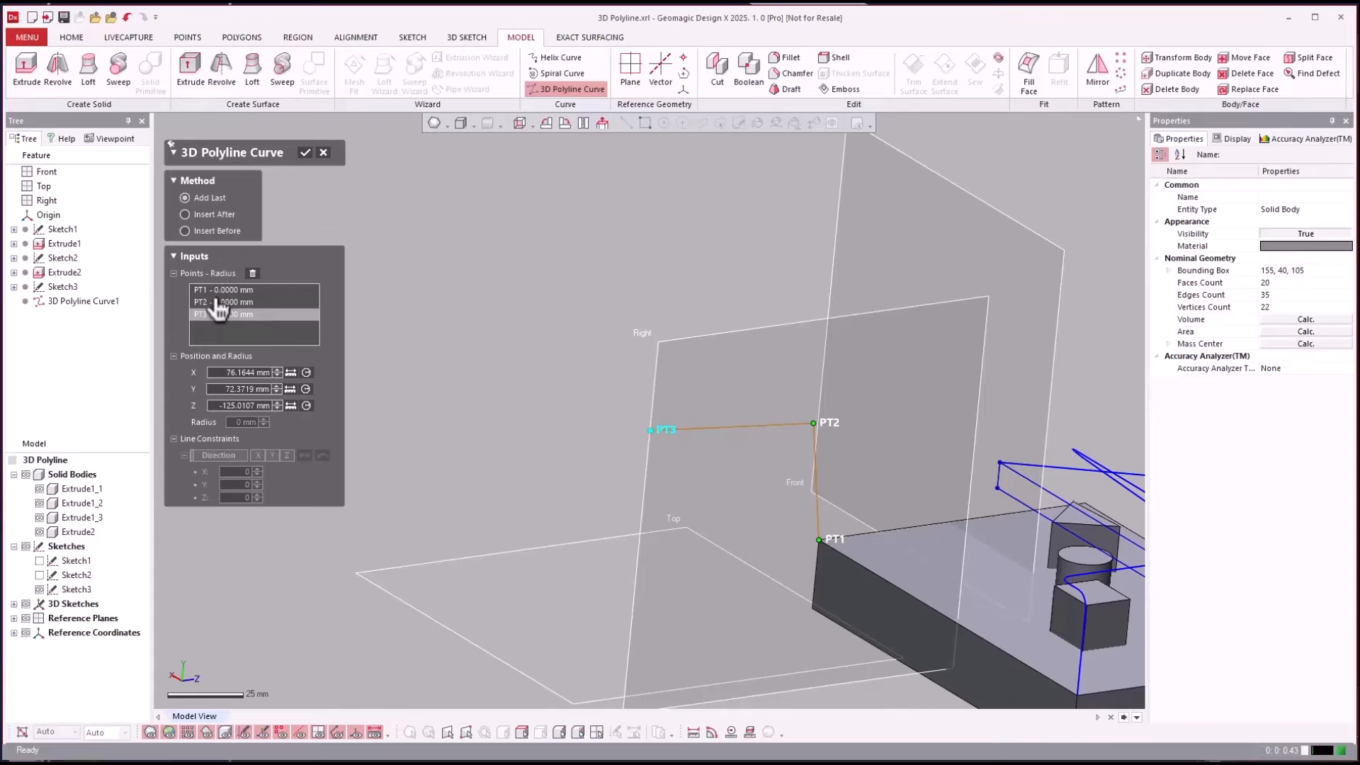
pyautogui.click(216, 300)
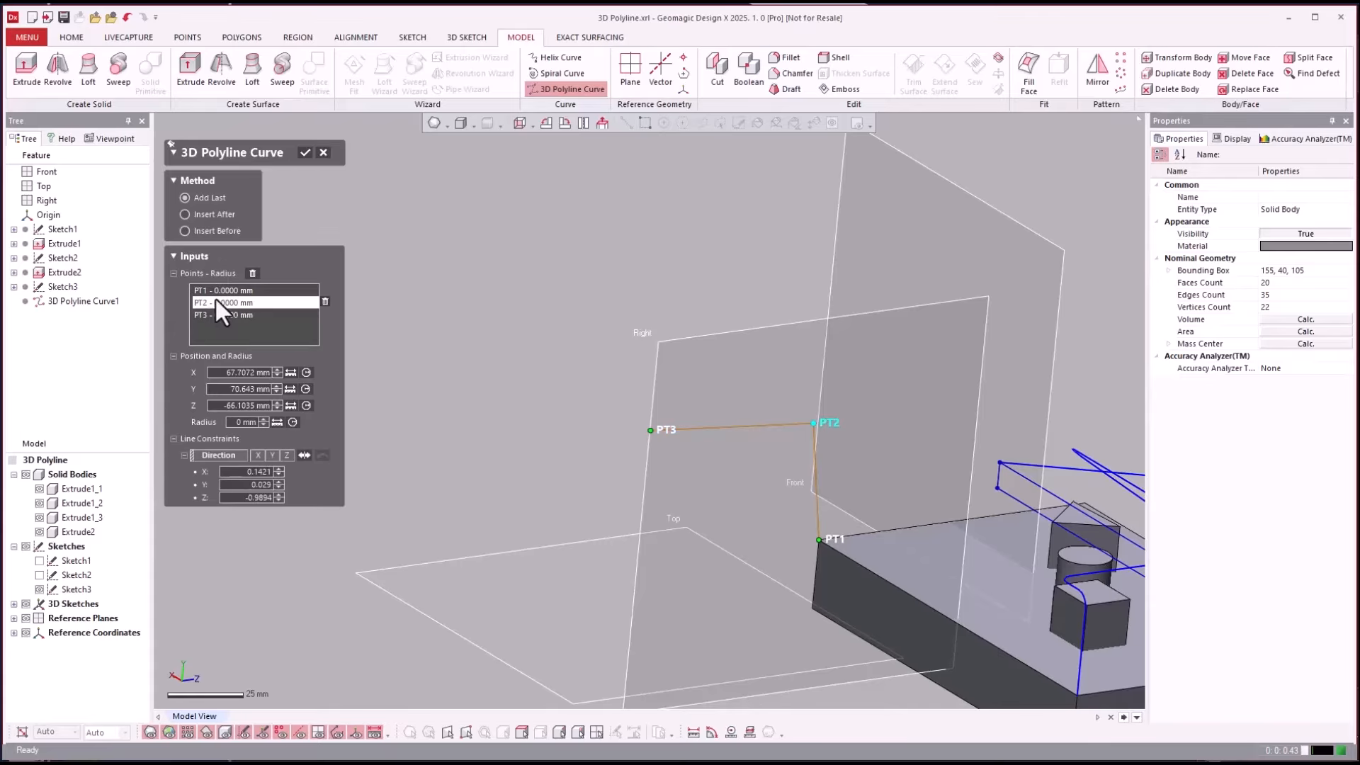
pyautogui.click(275, 457)
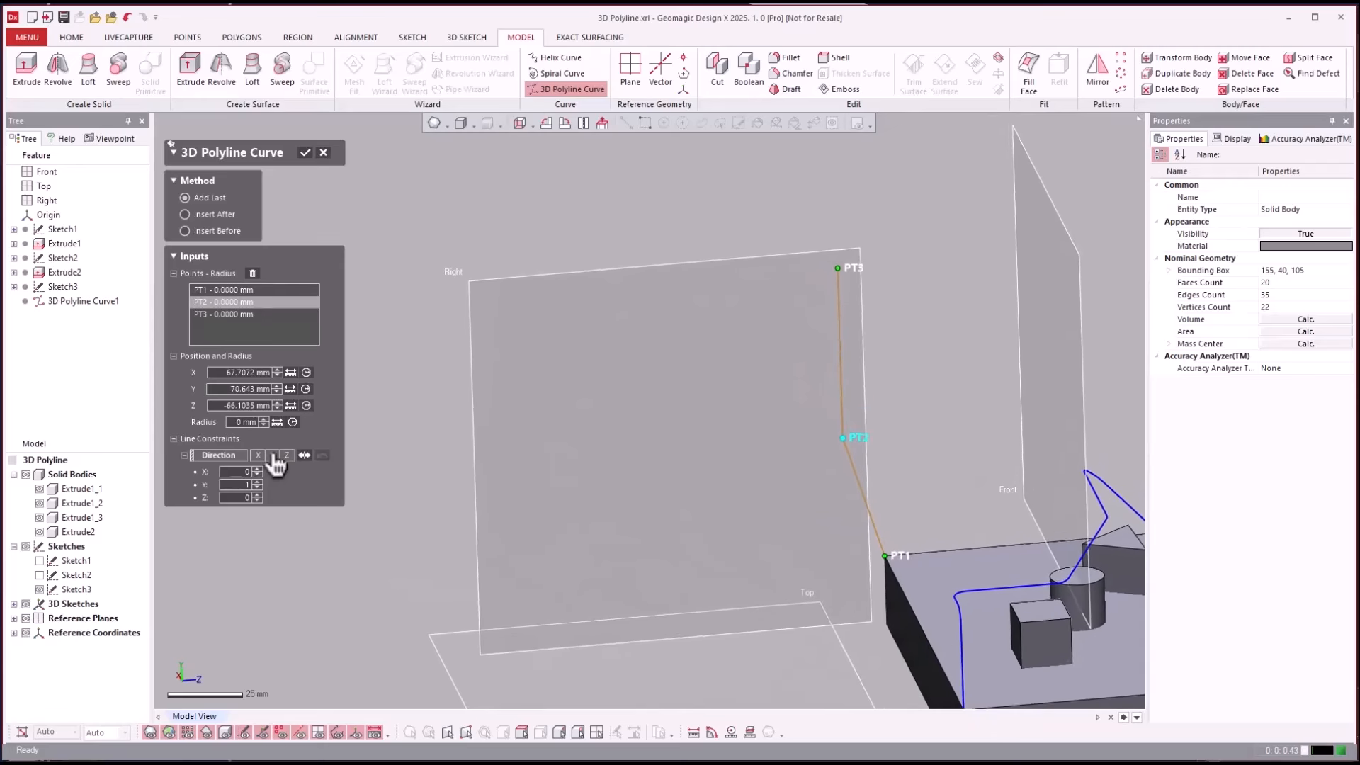
# Extend the polyline from PT3 with three more free points in the space above the block
pyautogui.click(221, 315)
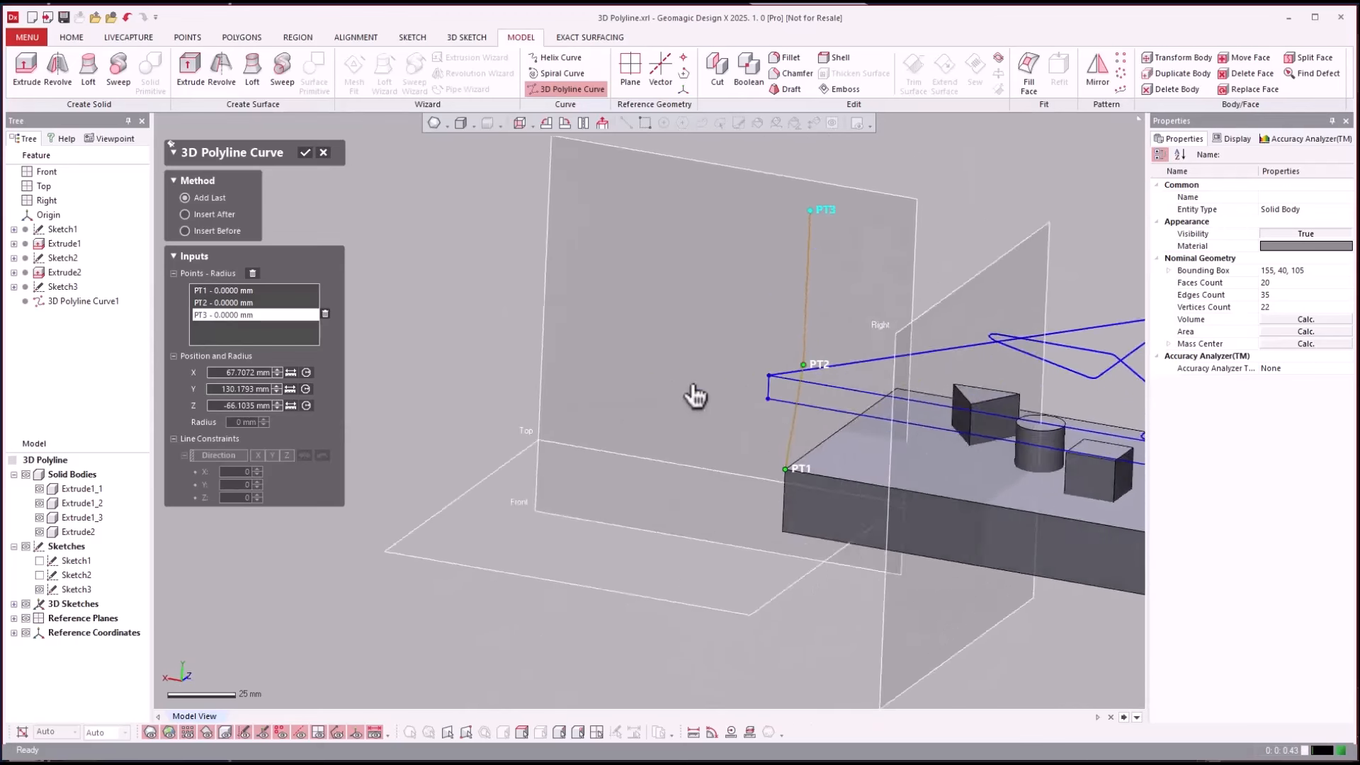
pyautogui.moveTo(780, 481); pyautogui.dragTo(629, 313, button='right')
pyautogui.click(1001, 327)
pyautogui.click(982, 308)
pyautogui.click(741, 180)
pyautogui.click(650, 296)
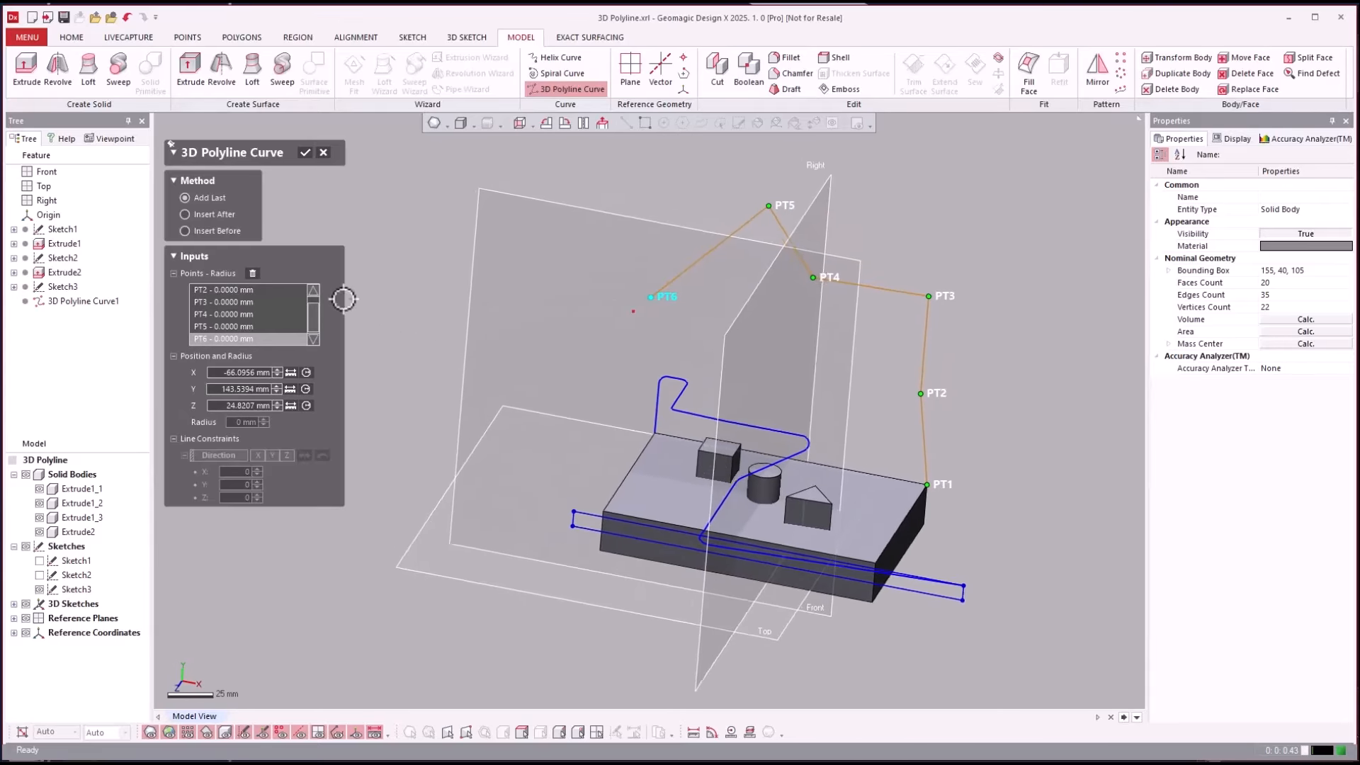
# Choose PT1 among the polyline's points and constrain the first segment, from PT1 to PT2, to the Y direction
pyautogui.click(248, 315)
pyautogui.scroll(1, 245, 316)
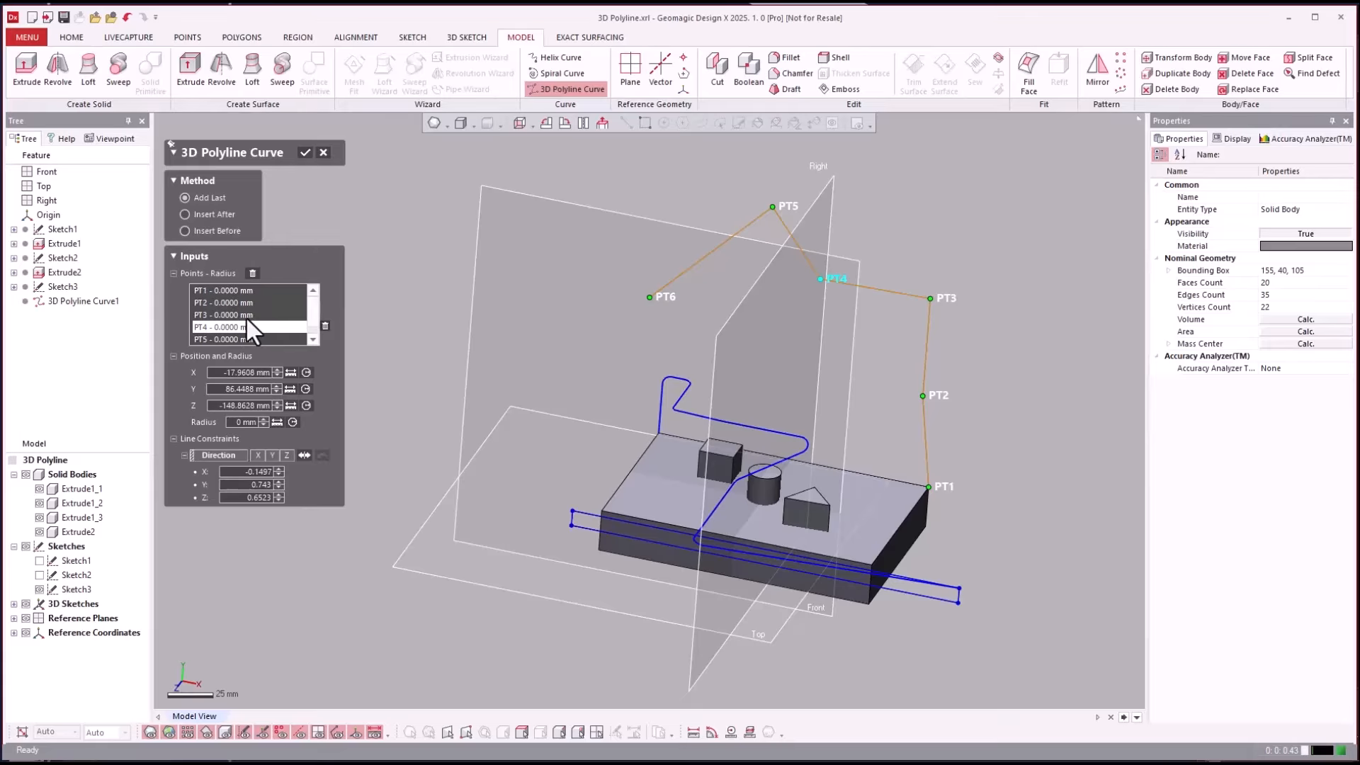
pyautogui.click(226, 291)
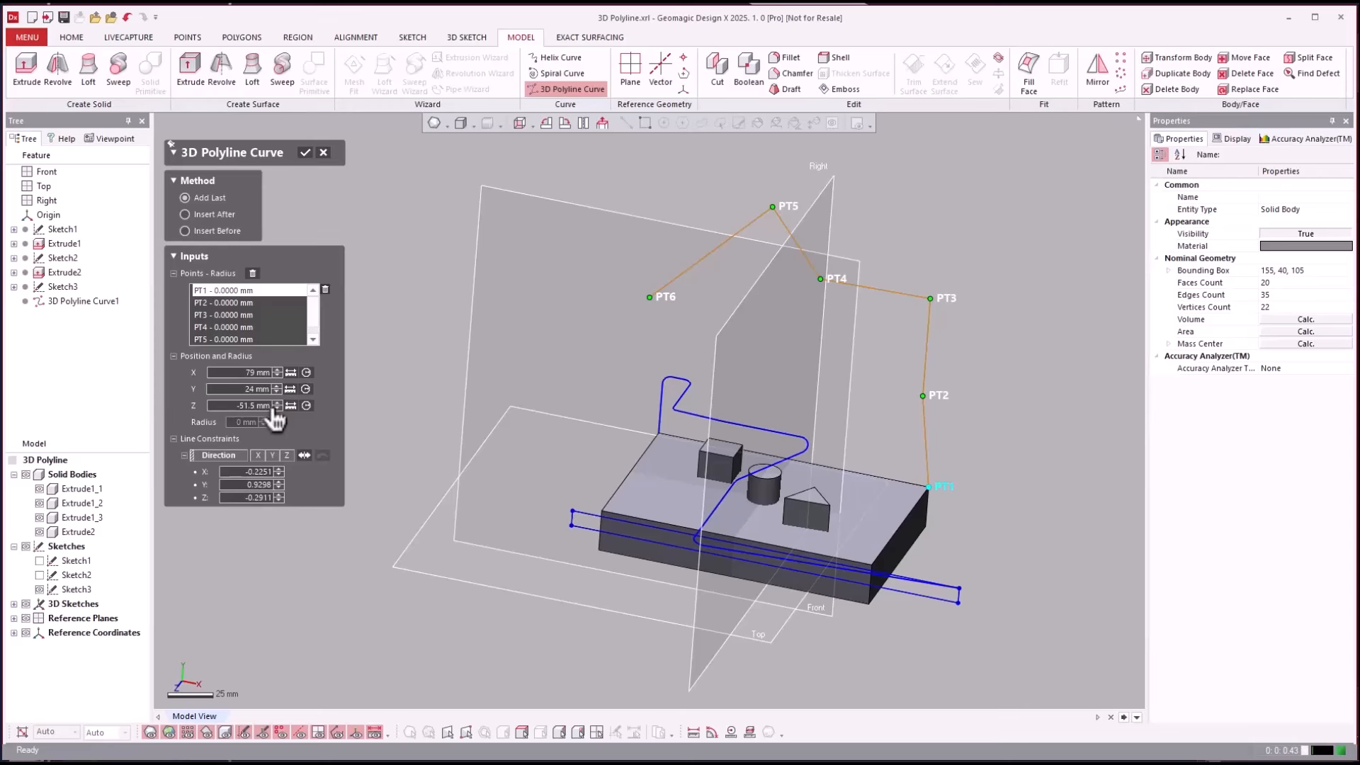
pyautogui.moveTo(350, 499); pyautogui.dragTo(744, 472, button='right')
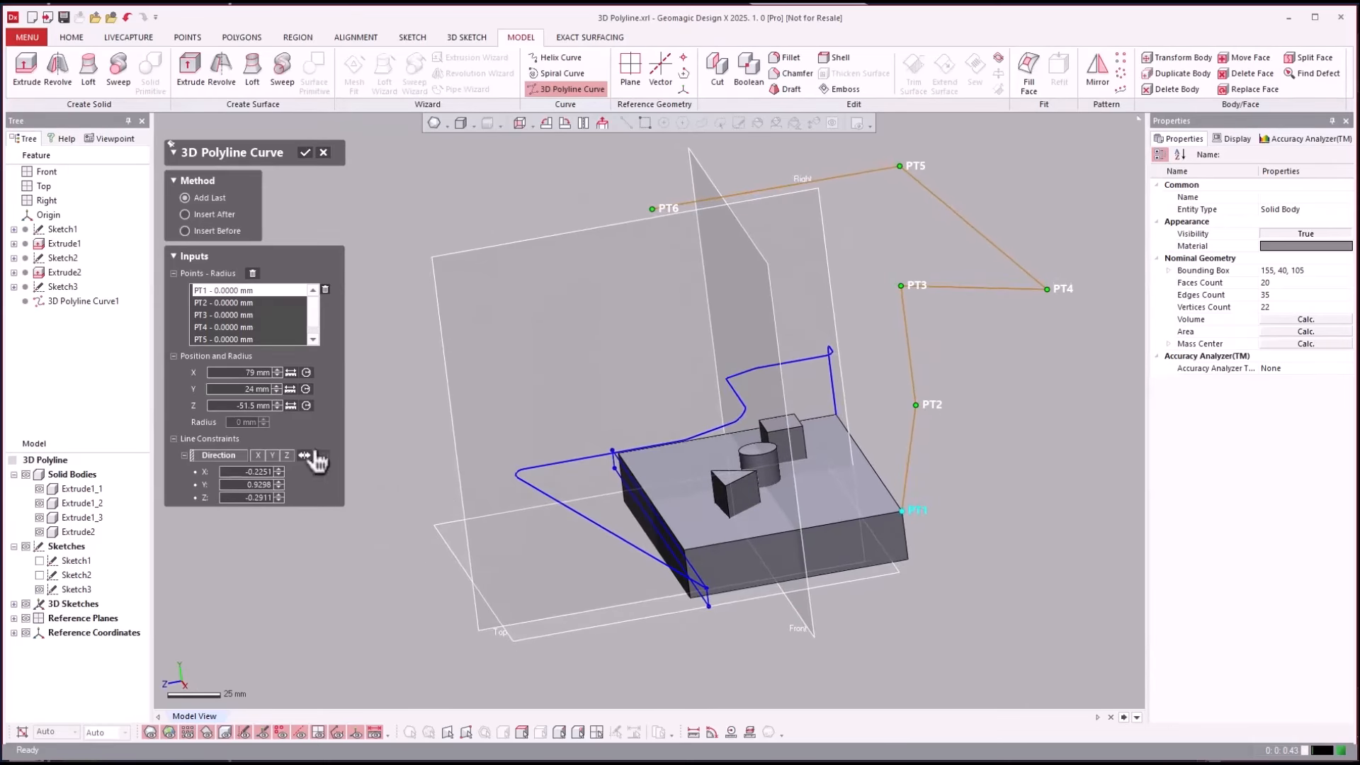
pyautogui.click(273, 457)
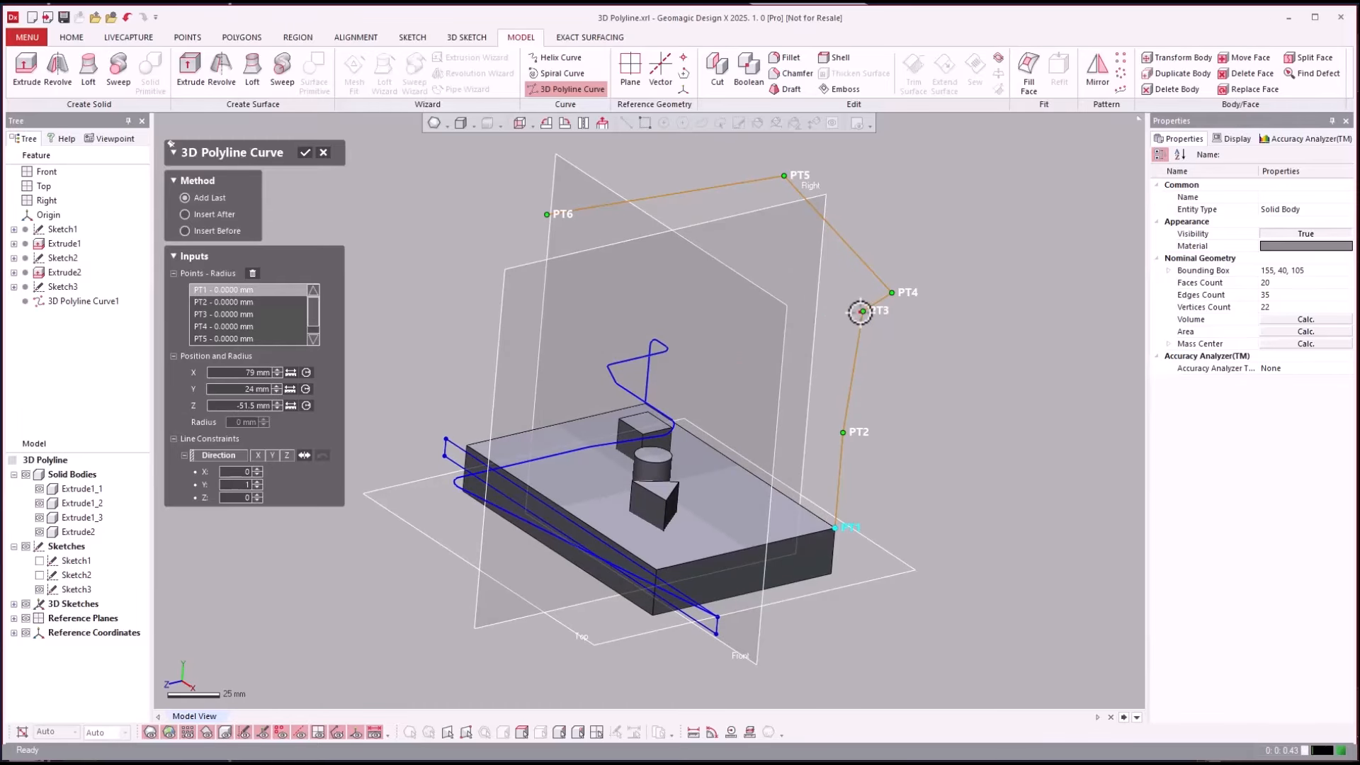
# Move PT3 in over the block and constrain the segment from PT3 to PT4 to the Z direction
pyautogui.moveTo(861, 312); pyautogui.dragTo(715, 453)
pyautogui.moveTo(729, 455); pyautogui.dragTo(321, 430, button='right')
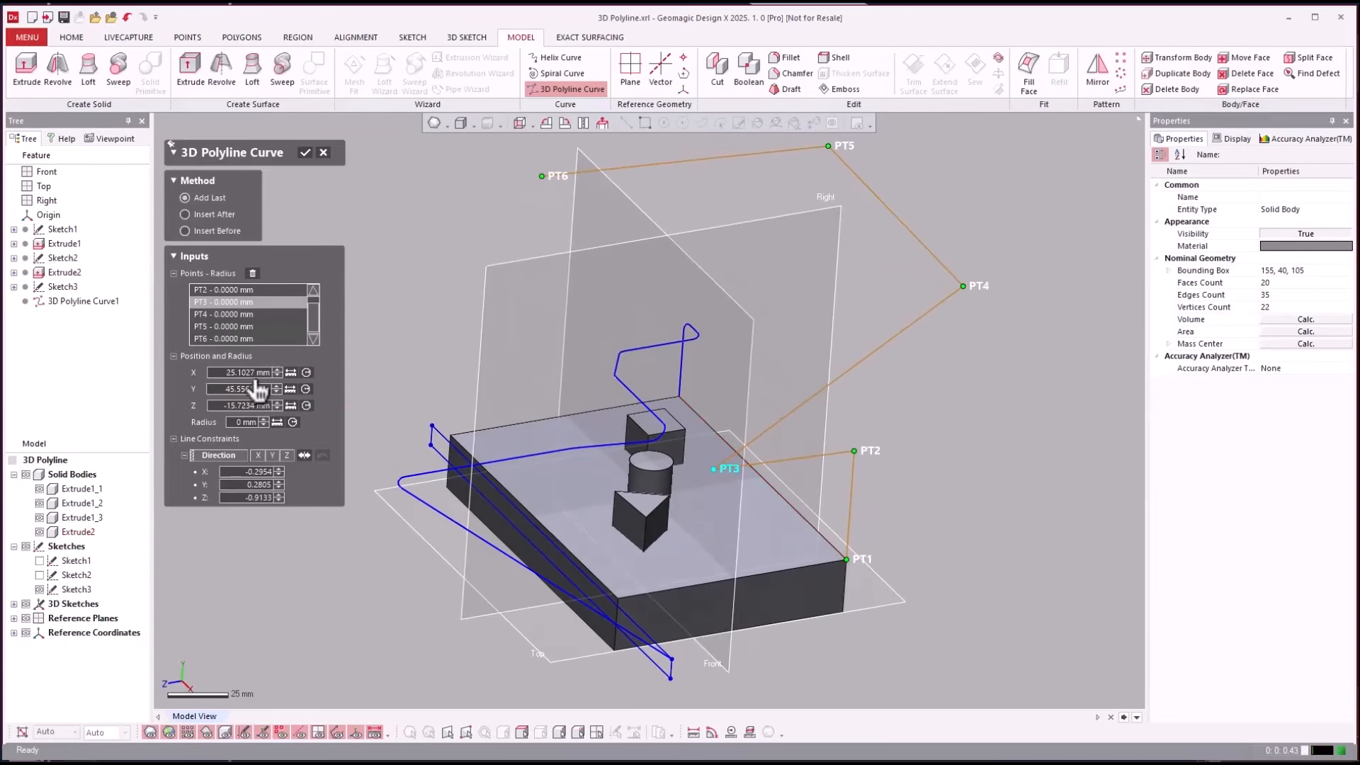
pyautogui.click(289, 458)
pyautogui.moveTo(358, 450); pyautogui.dragTo(771, 453, button='right')
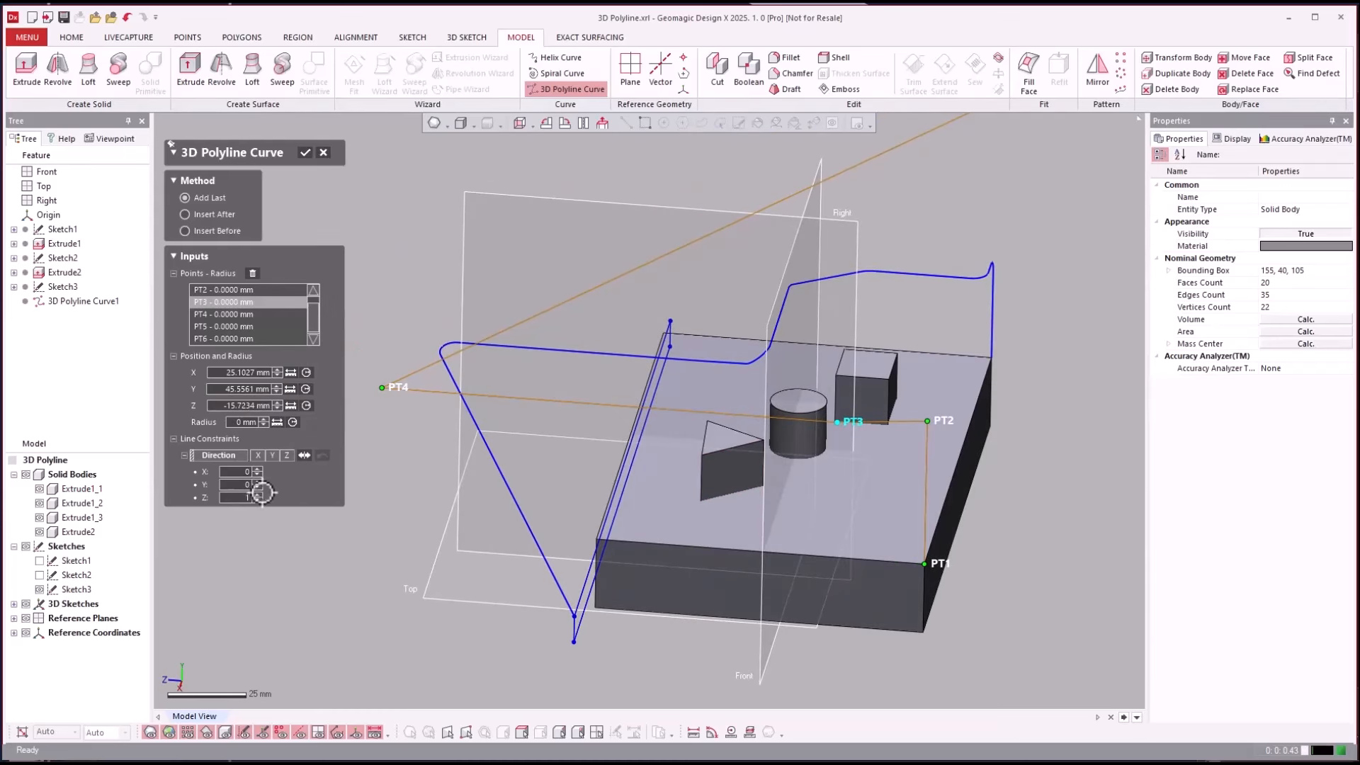
# Add PT7 as the polyline's last point on the block's upper corner diagonally opposite PT1
pyautogui.scroll(-3, 859, 541)
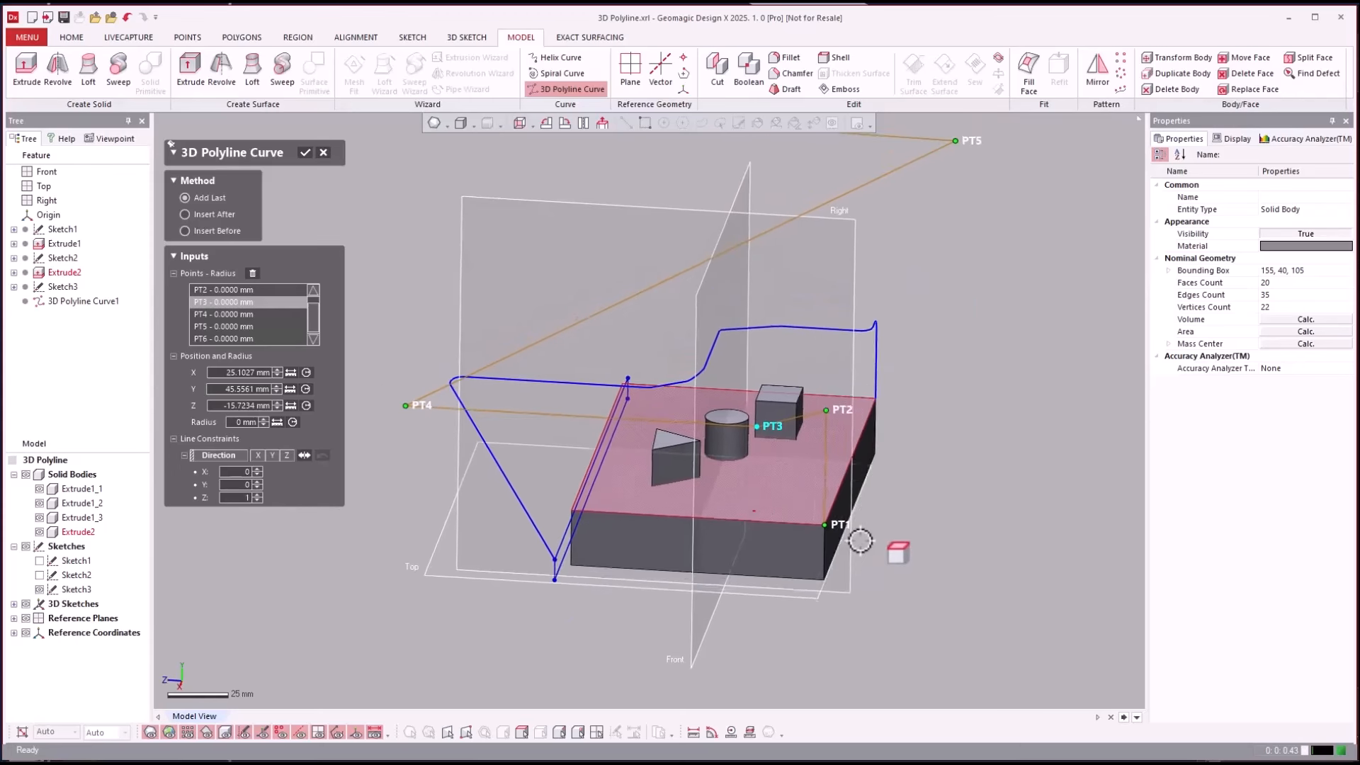
pyautogui.moveTo(860, 540); pyautogui.dragTo(623, 427, button='right')
pyautogui.click(612, 449)
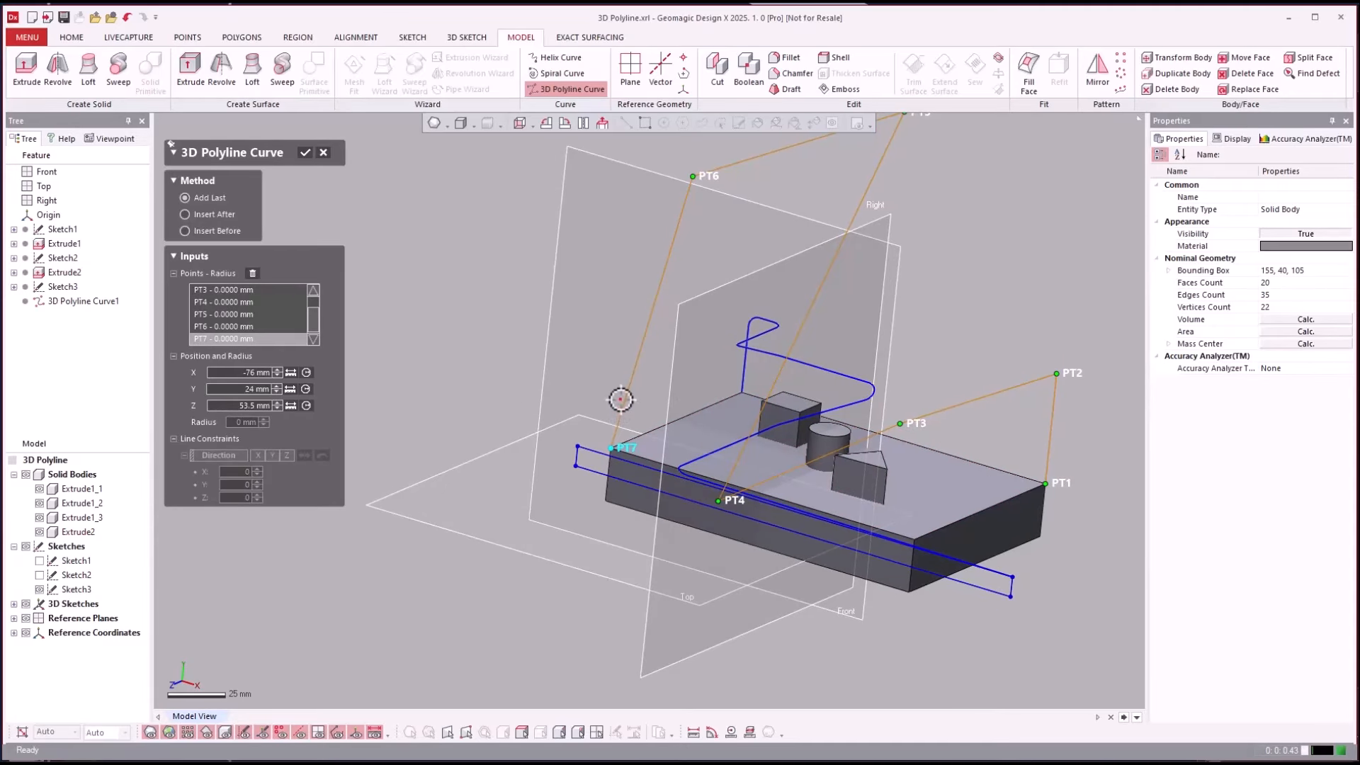
# Set the Y position of PT4 to 20 mm and change it again to 80 mm
pyautogui.moveTo(616, 376); pyautogui.dragTo(819, 418, button='right')
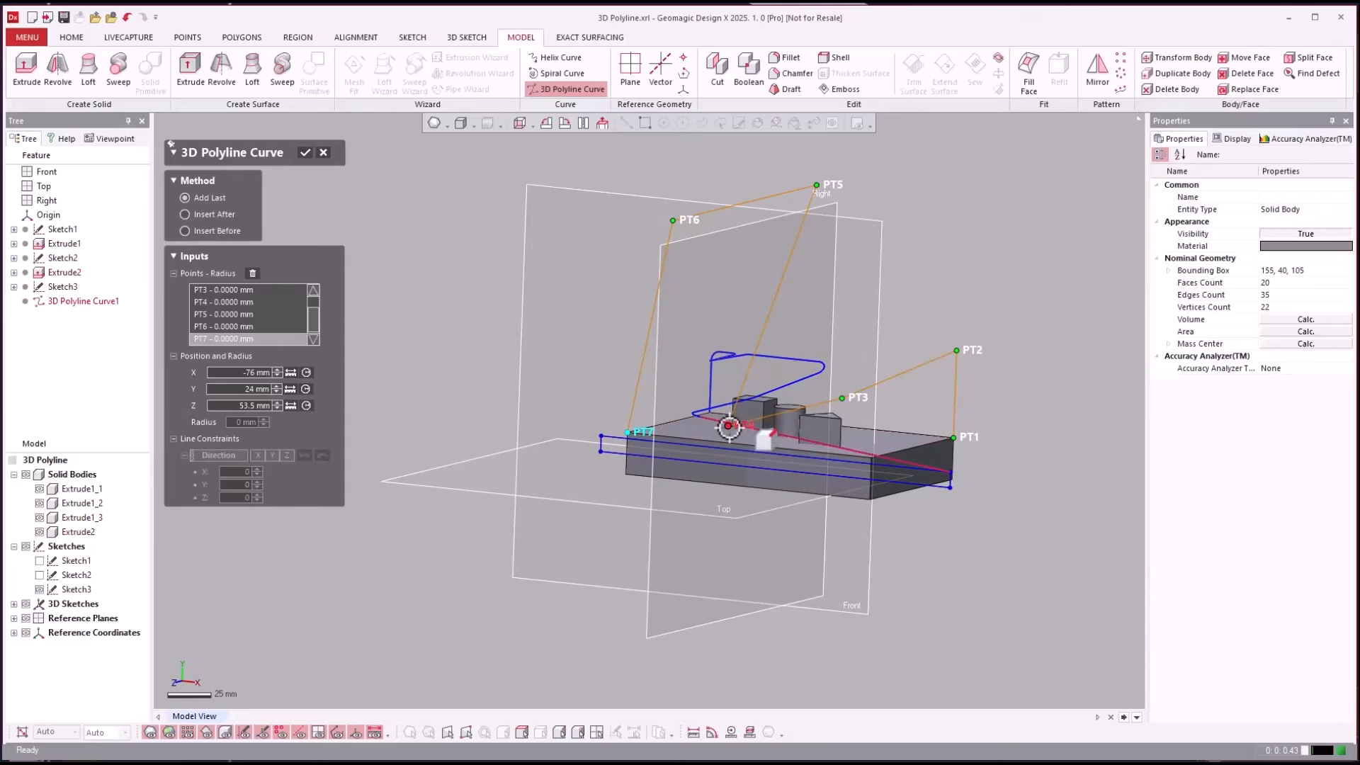
pyautogui.click(729, 426)
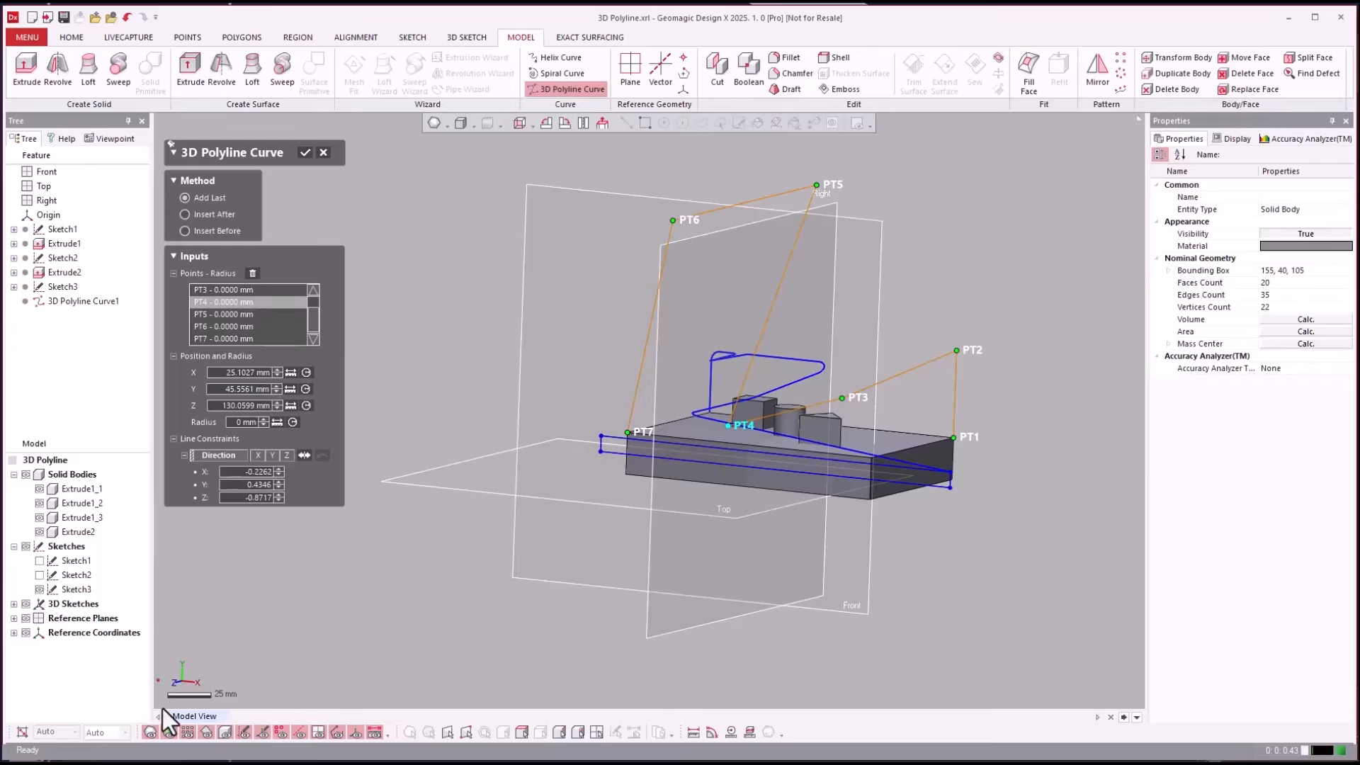
pyautogui.click(239, 389)
pyautogui.press('Return')
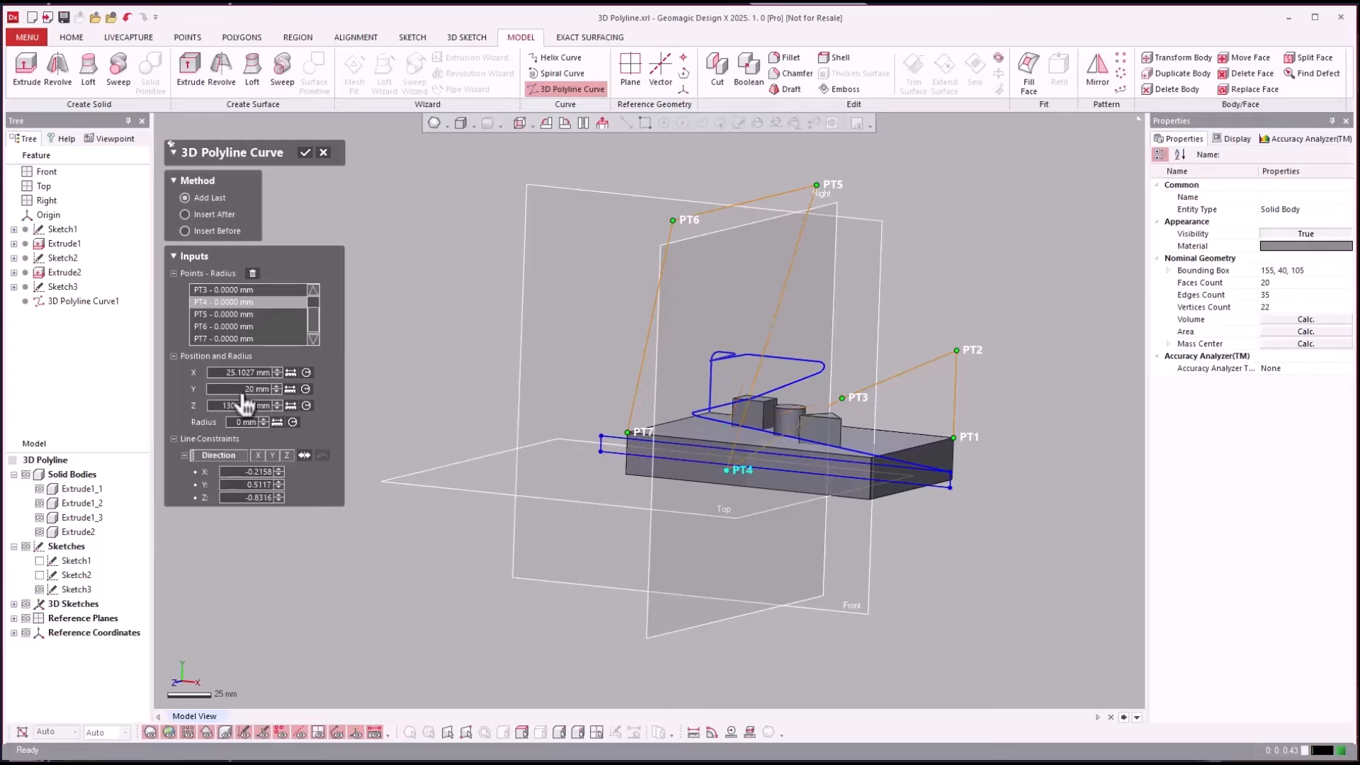
pyautogui.click(240, 389)
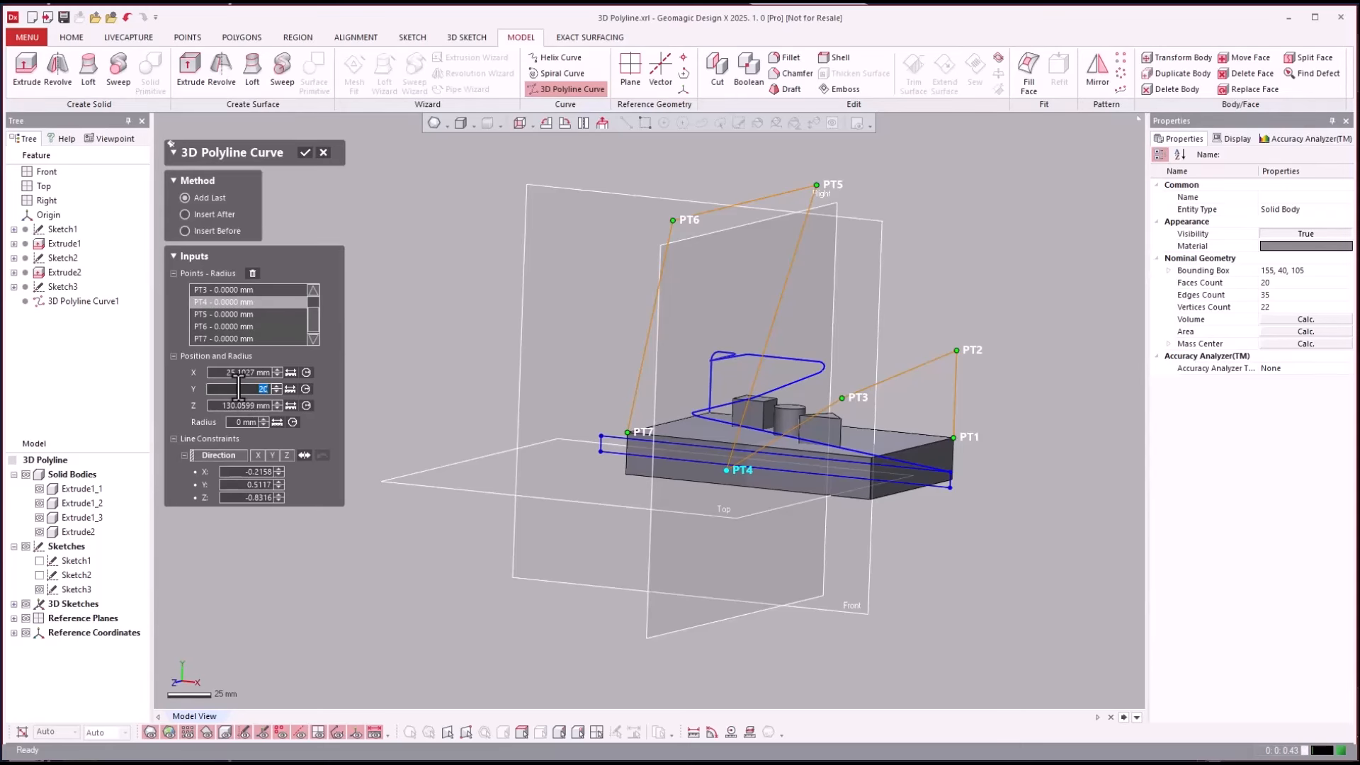
pyautogui.press('Return')
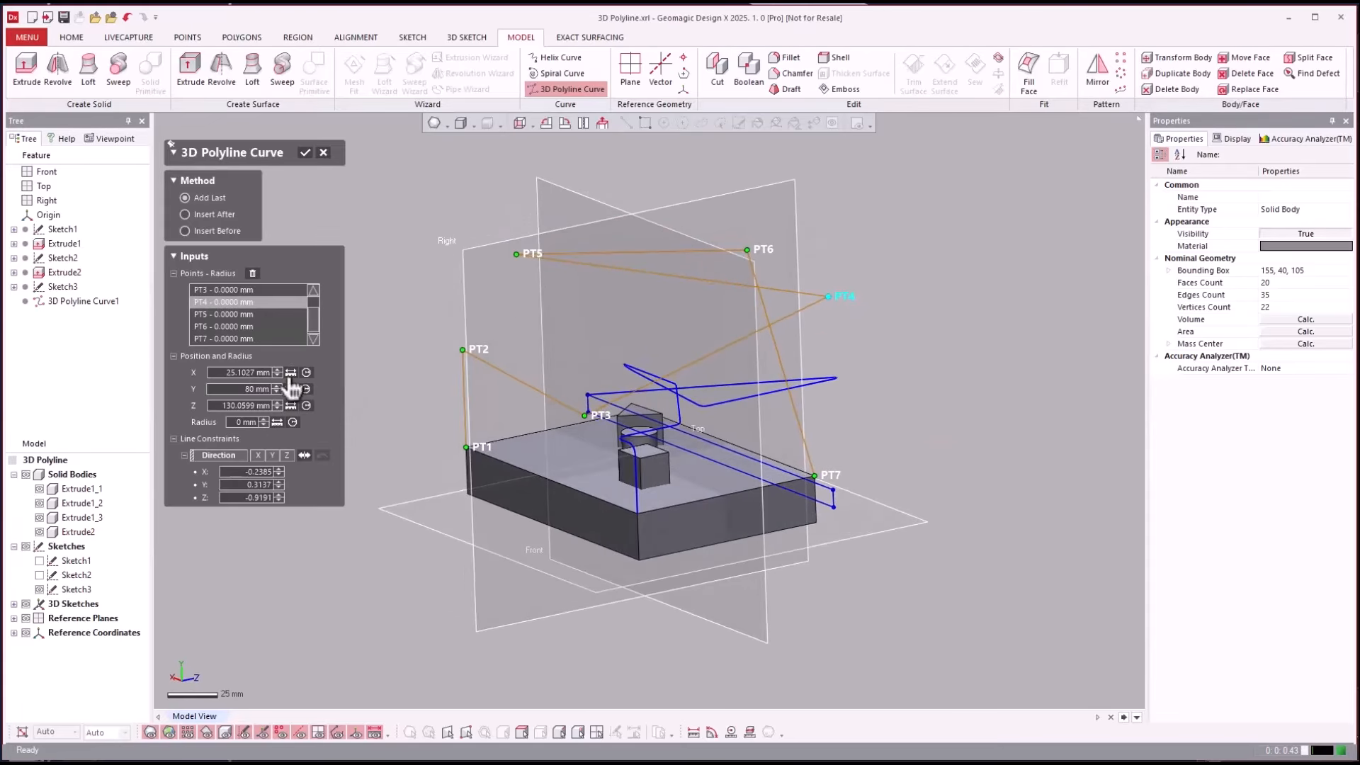
# Round the polyline at PT4 and PT6 with a 5 mm radius and discard the unfinished curve
pyautogui.click(252, 422)
pyautogui.moveTo(301, 424); pyautogui.dragTo(326, 253, button='right')
pyautogui.scroll(3, 299, 423)
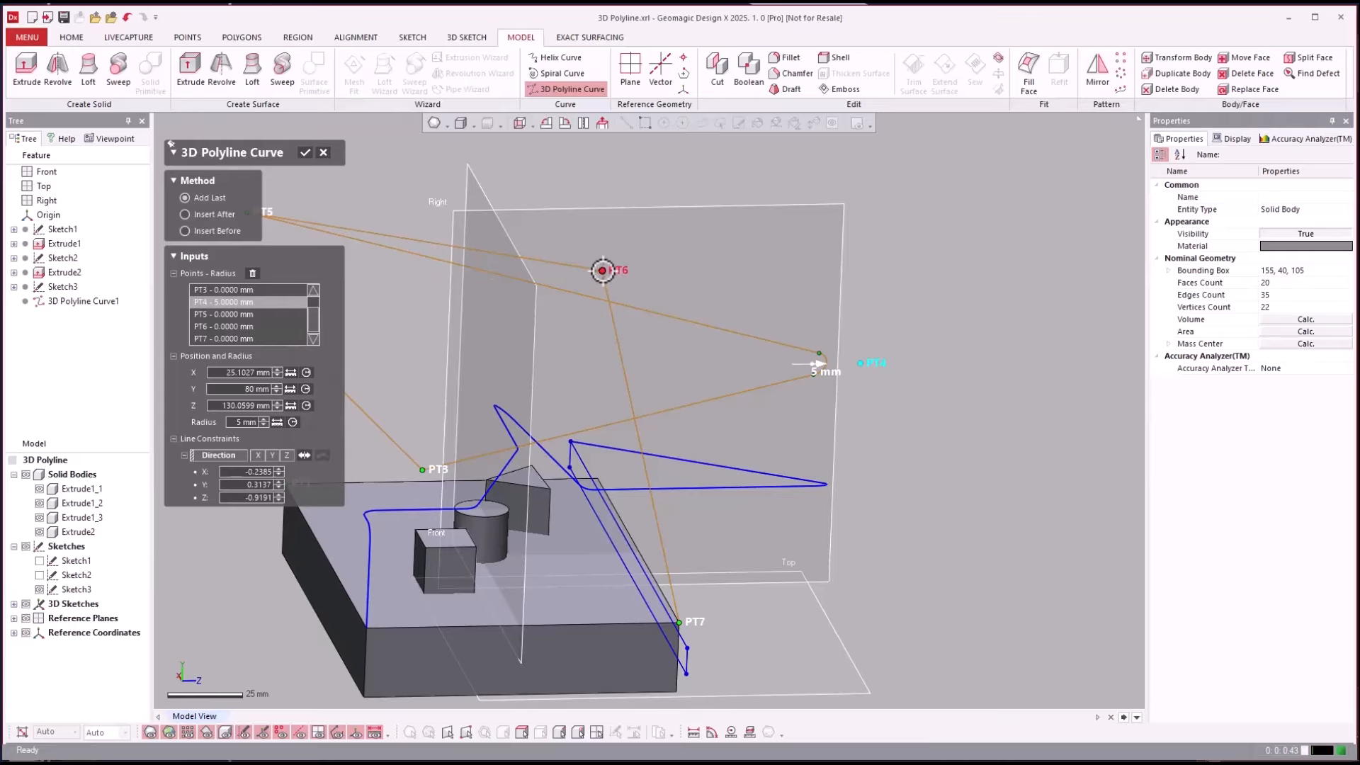
pyautogui.click(602, 270)
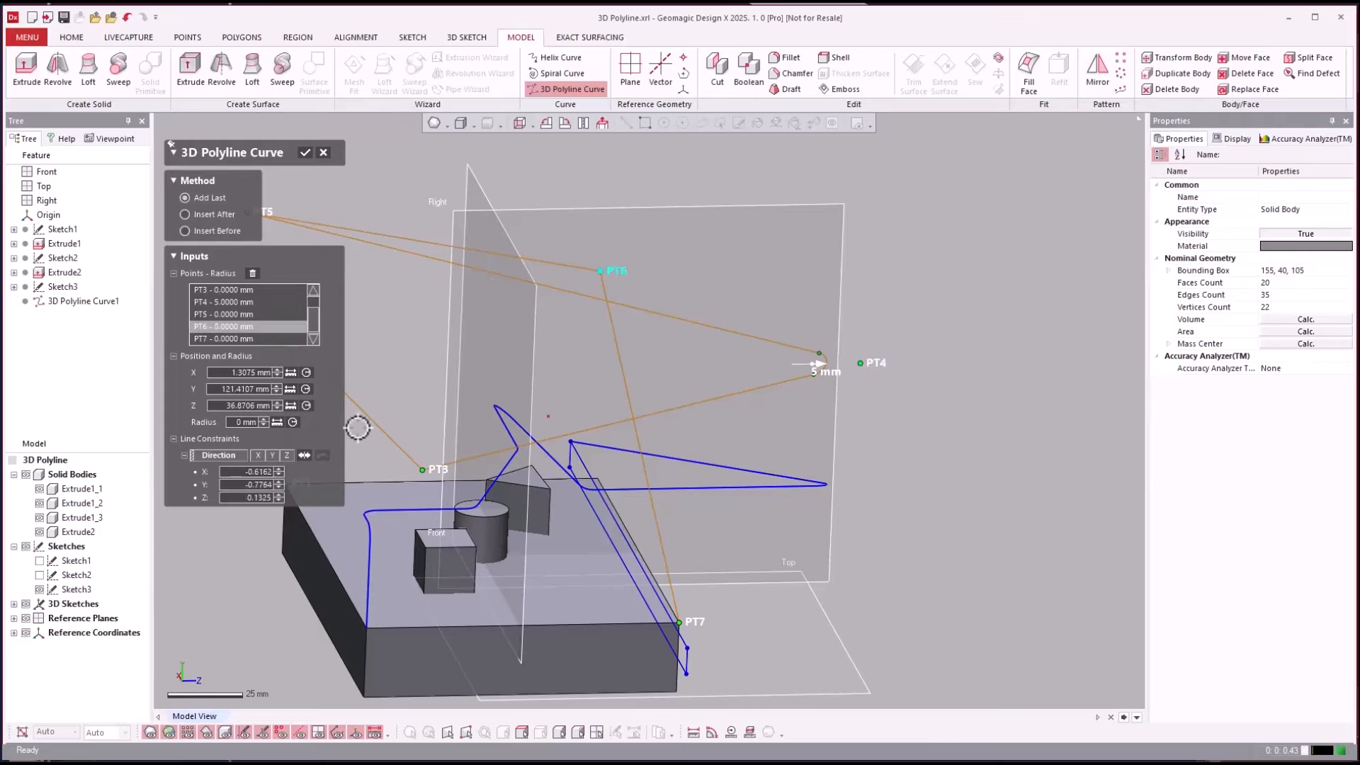
pyautogui.click(243, 422)
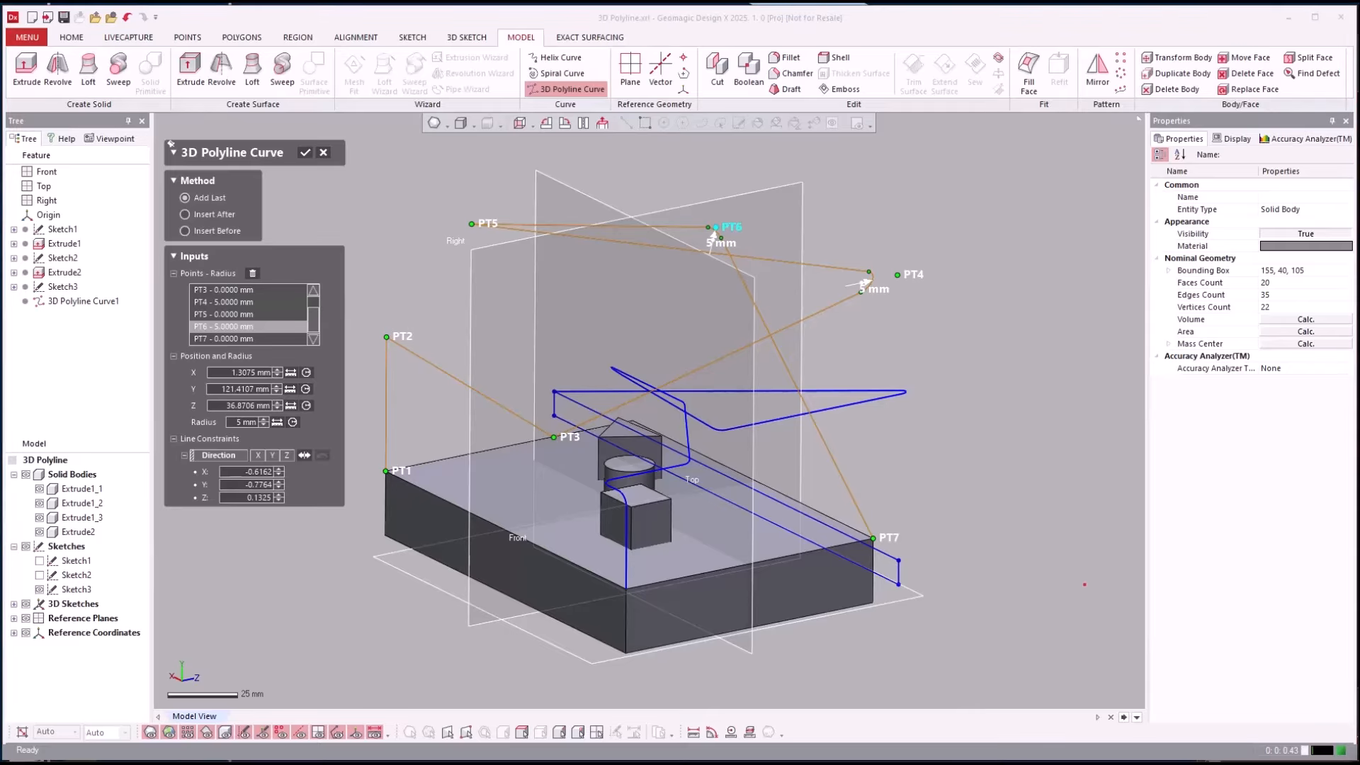
pyautogui.click(324, 153)
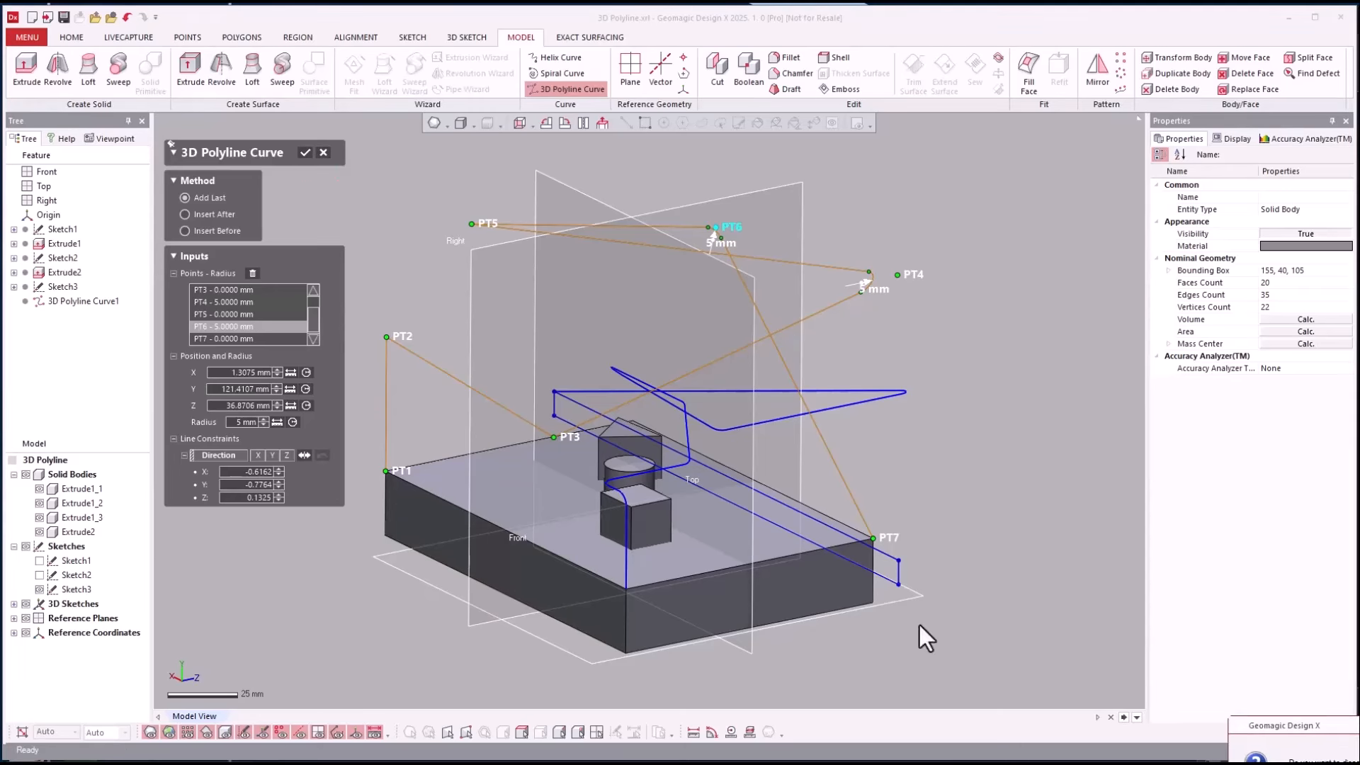
pyautogui.click(1339, 762)
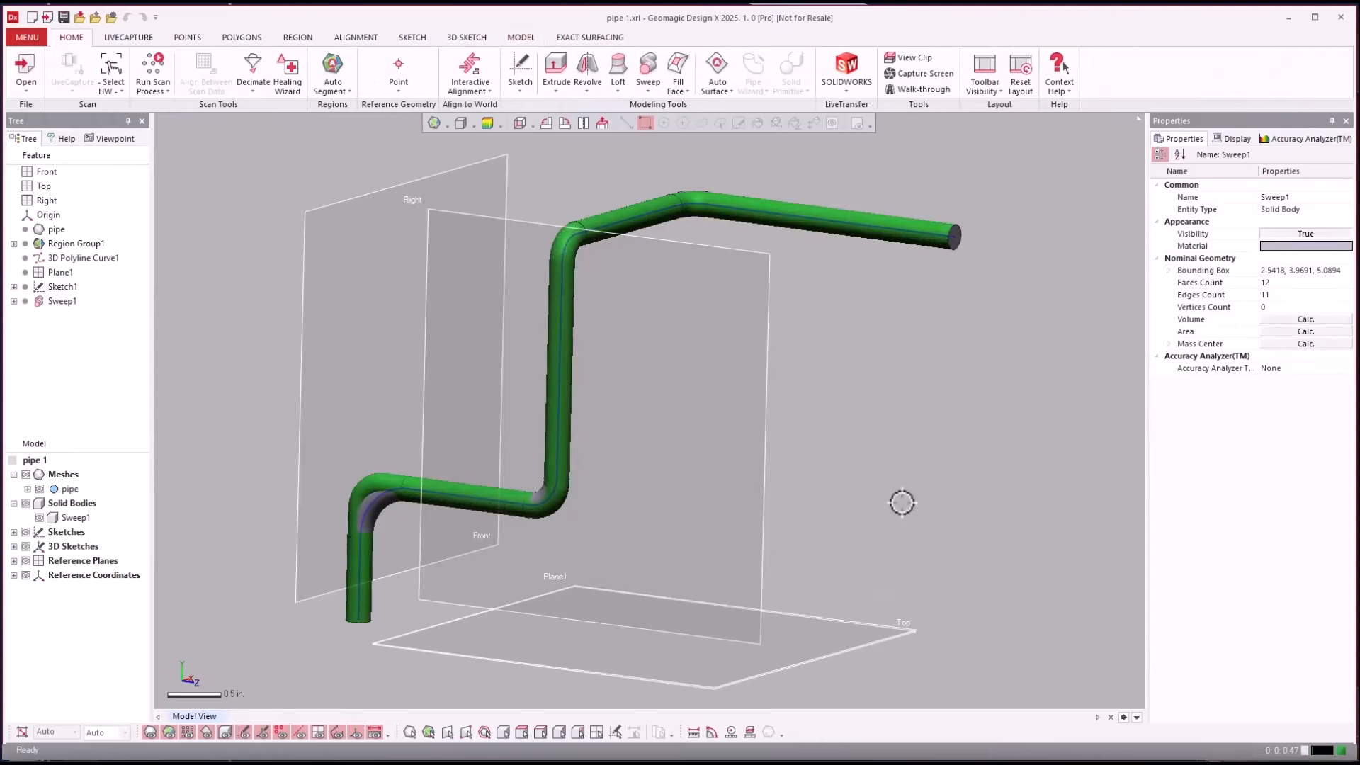
# Hide the swept pipe body and delete the features from 3D Polyline Curve1 through Sweep1
pyautogui.click(40, 518)
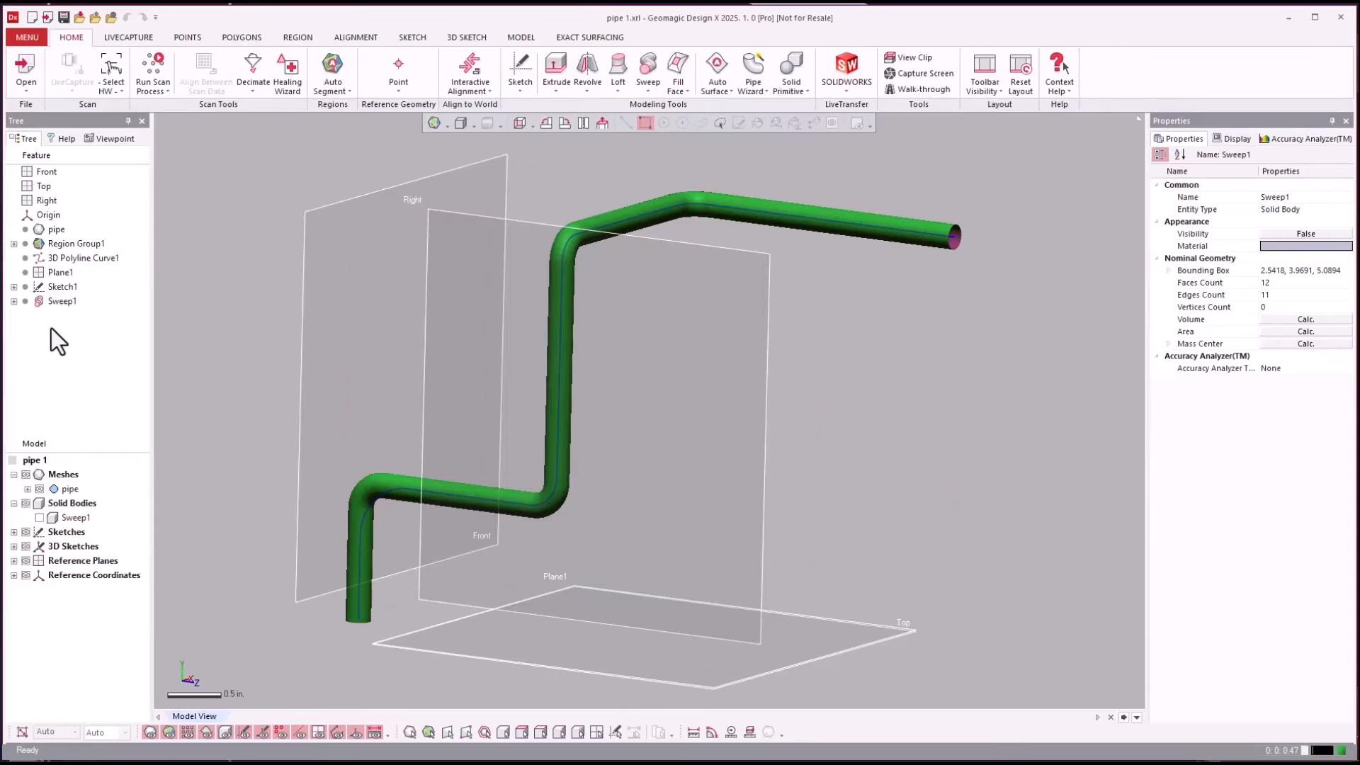
pyautogui.click(74, 260)
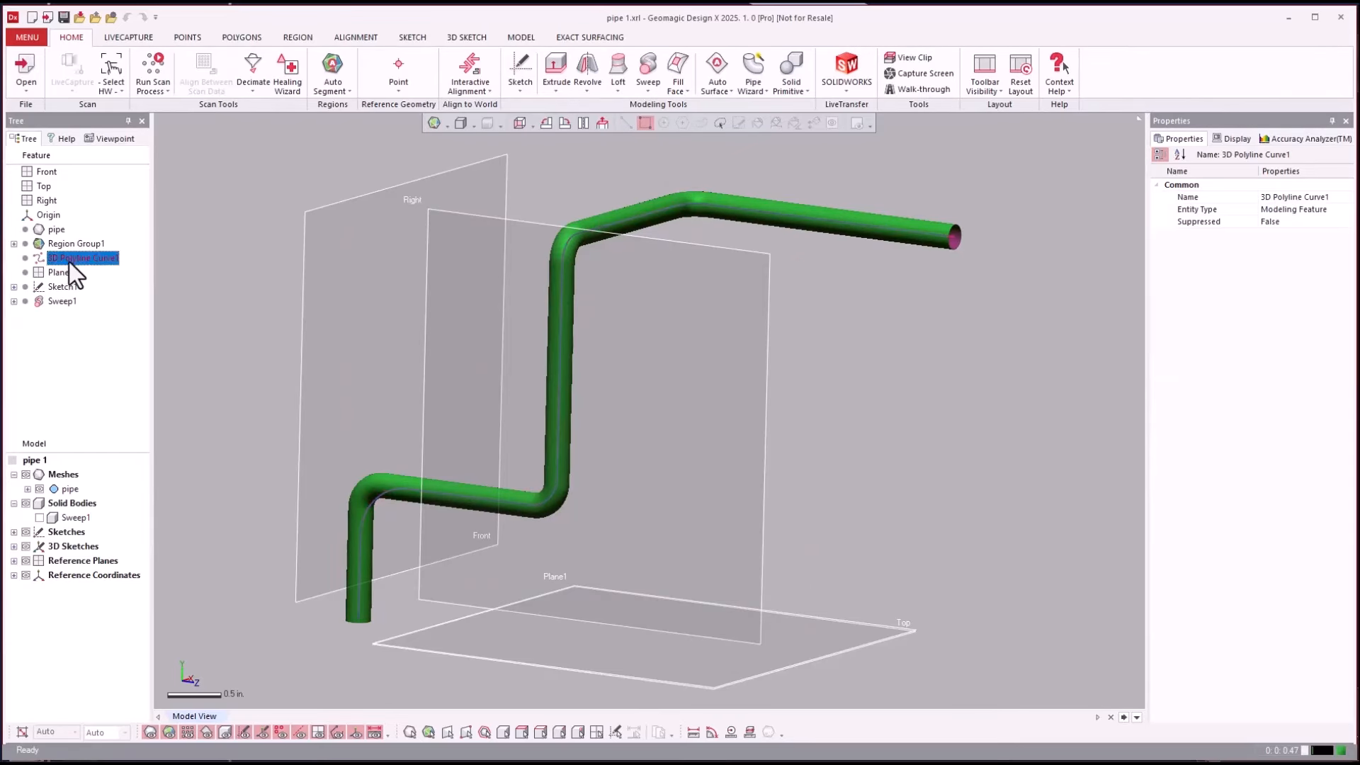
pyautogui.keyDown('shift'); pyautogui.click(49, 304); pyautogui.keyUp('shift')
pyautogui.rightClick(47, 308)
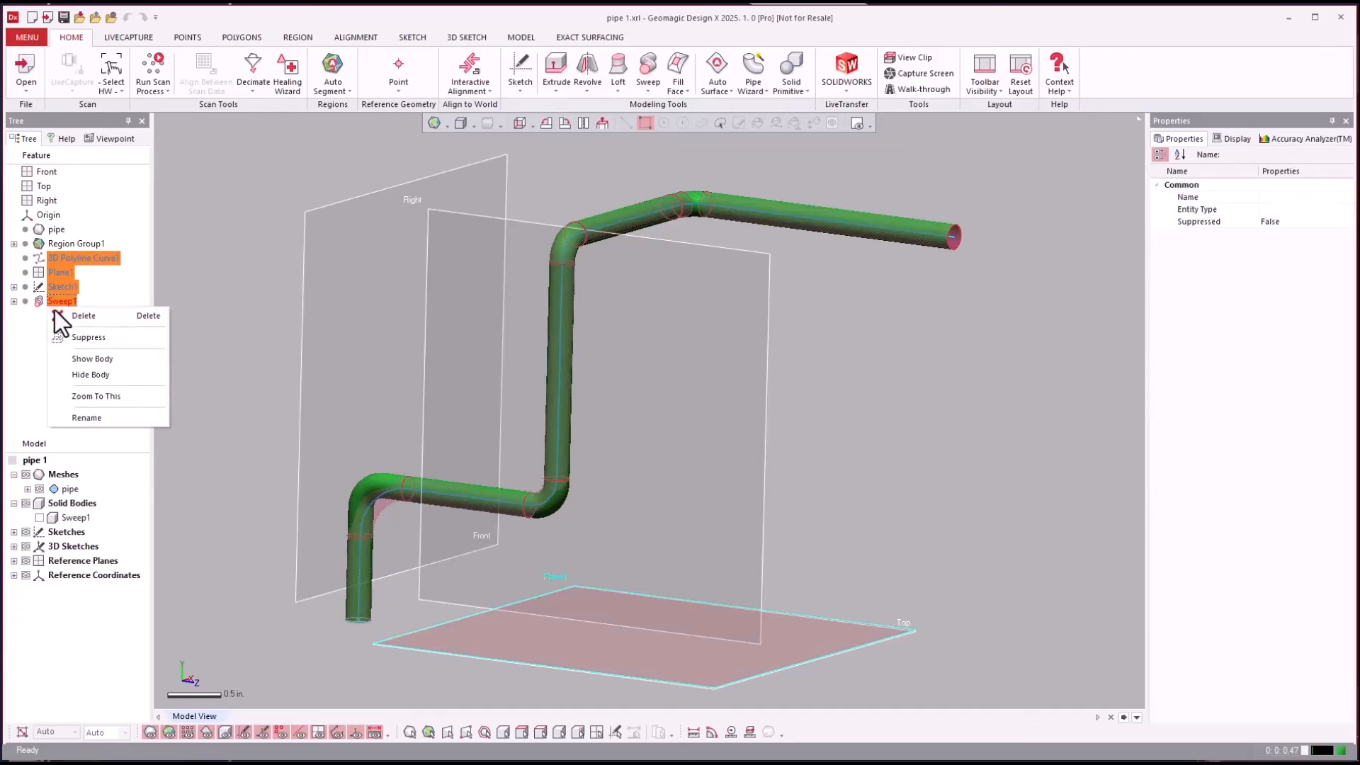
pyautogui.click(79, 331)
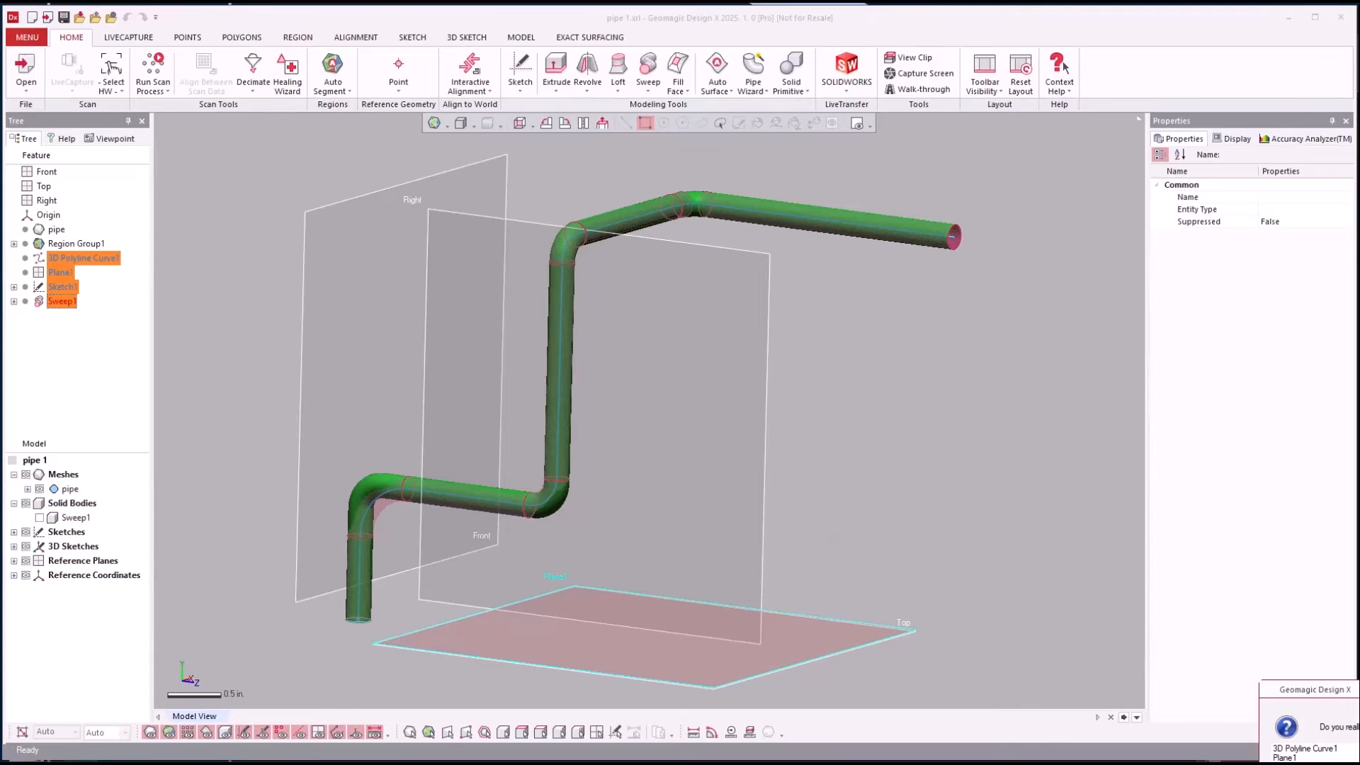
pyautogui.click(1310, 762)
# Build a single solid pipe from the scan's freeform region with the Pipe Wizard, using lines/arcs when possible for the path
pyautogui.moveTo(1143, 566); pyautogui.dragTo(976, 290, button='right')
pyautogui.click(896, 224)
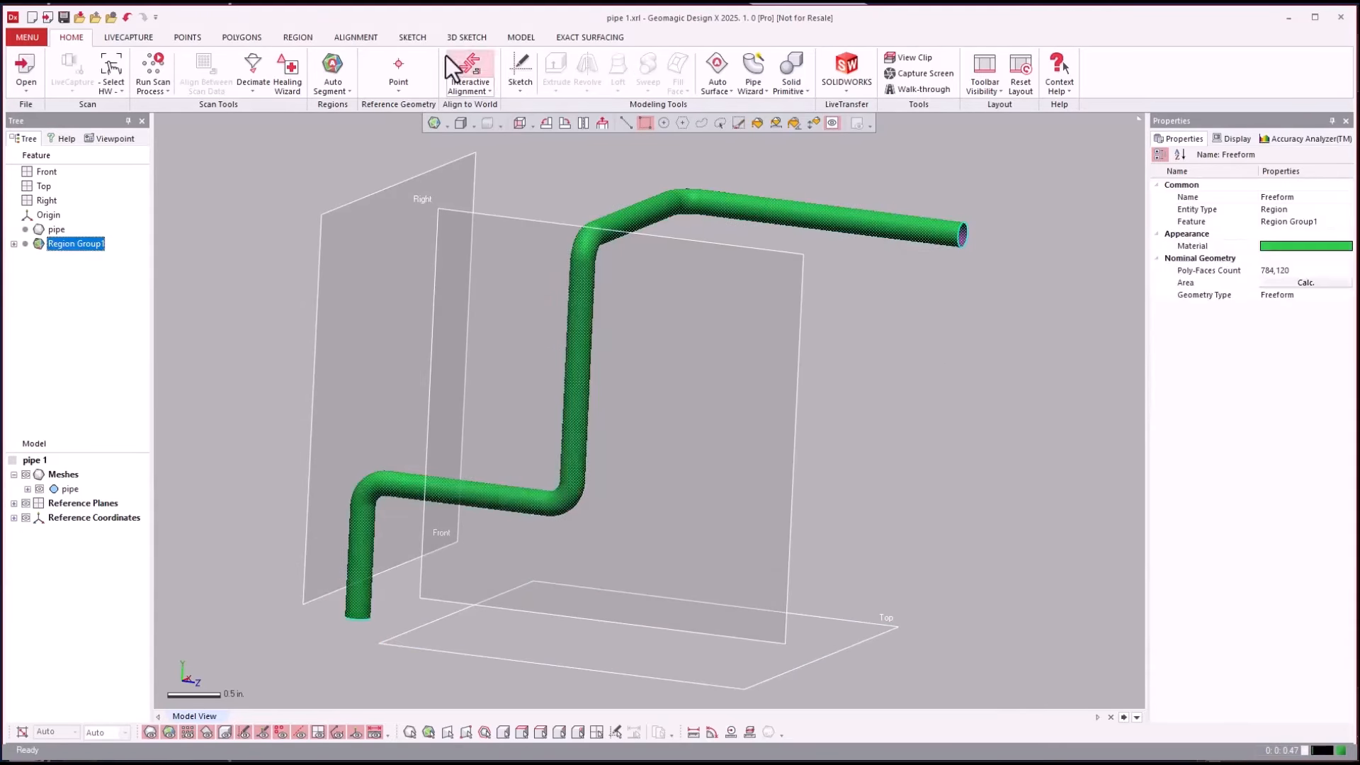
pyautogui.click(754, 87)
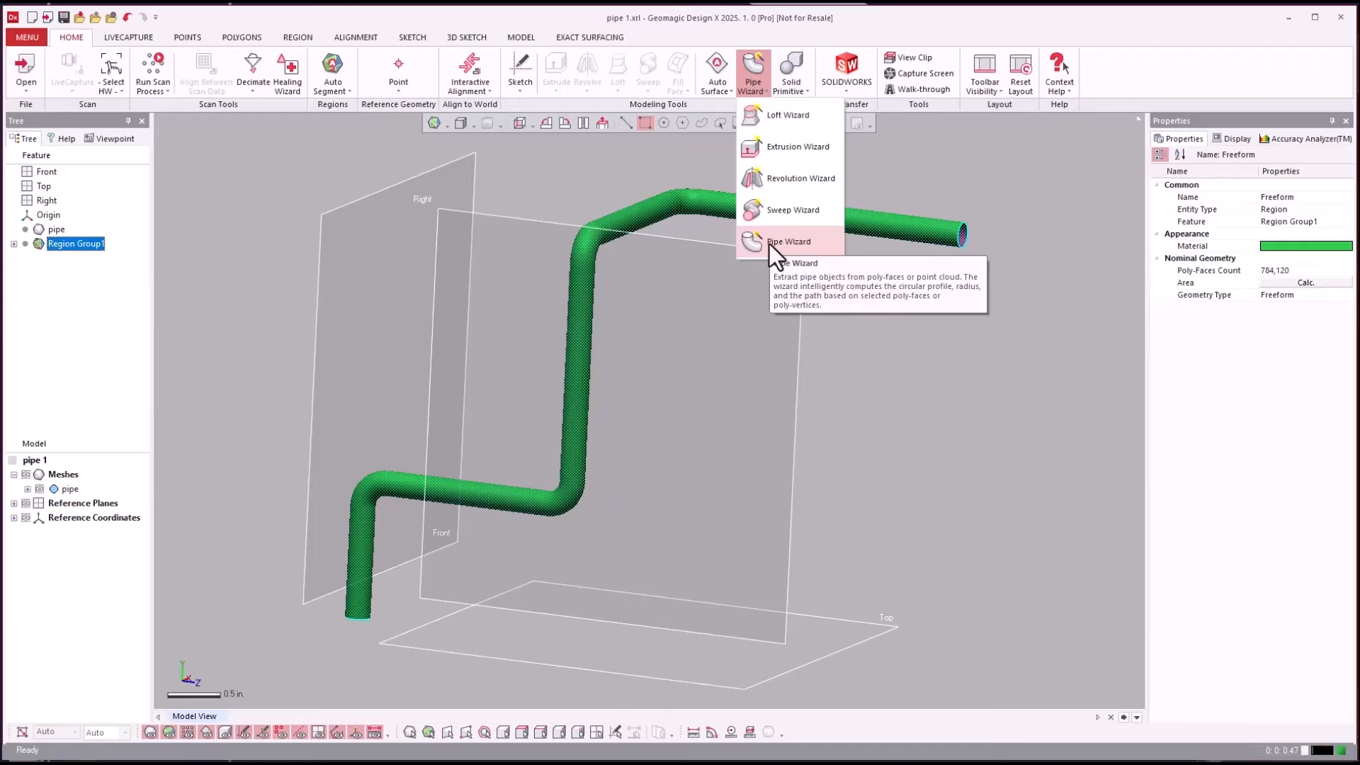
pyautogui.click(771, 244)
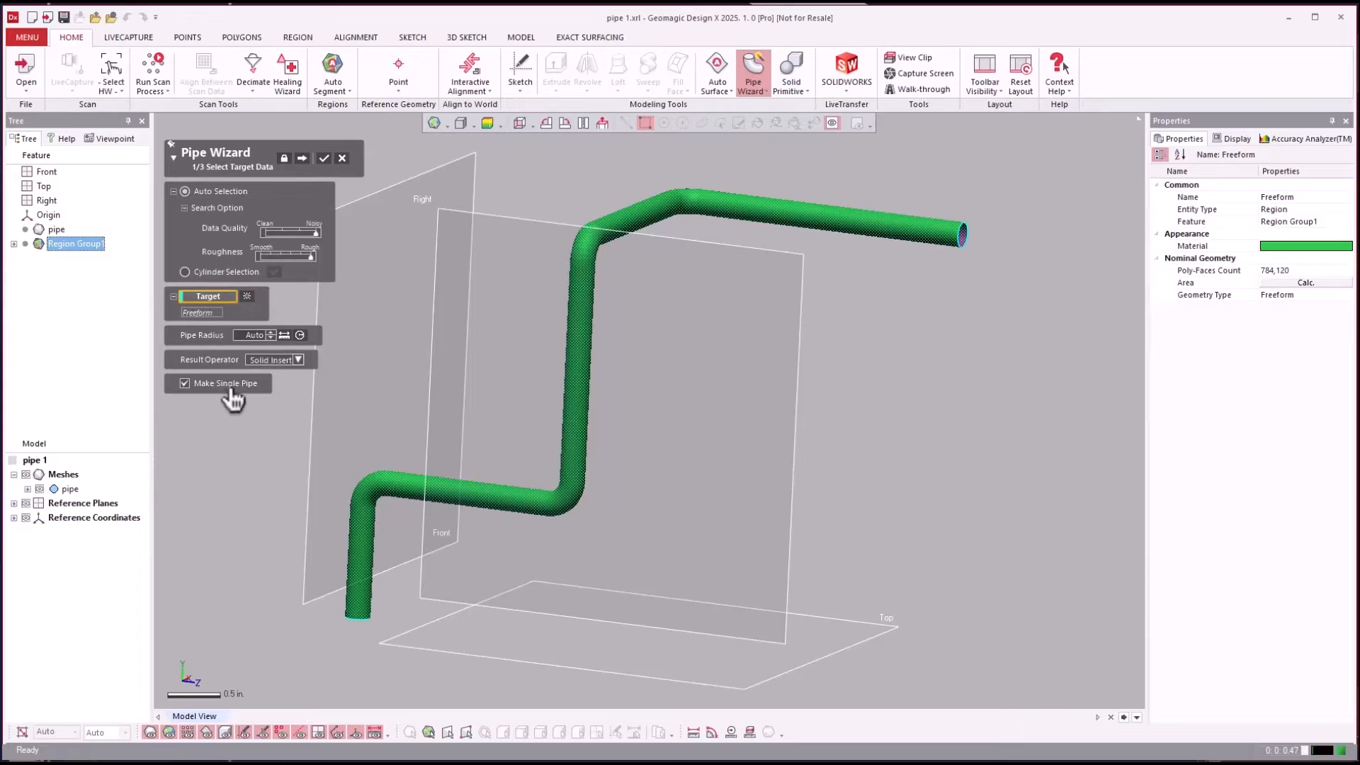
pyautogui.click(302, 159)
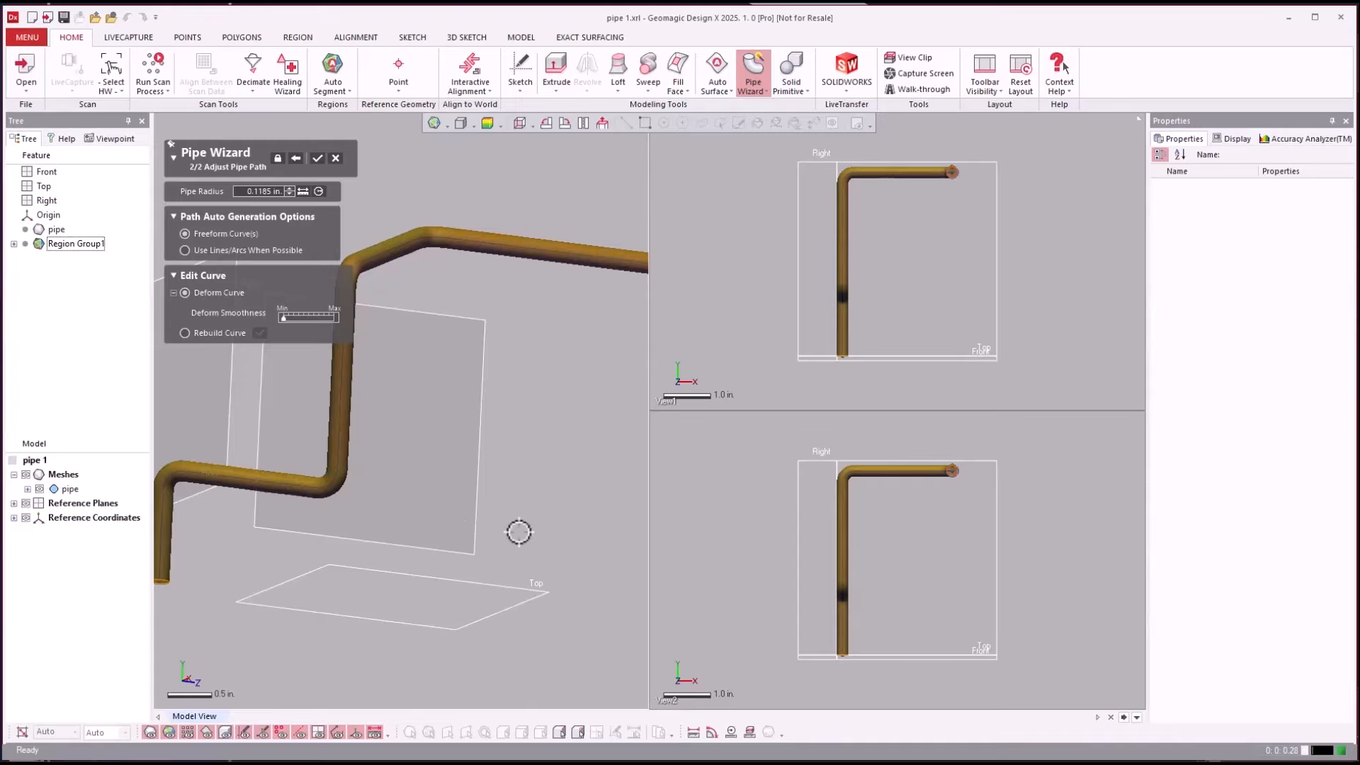
pyautogui.moveTo(519, 532); pyautogui.dragTo(265, 244, button='right')
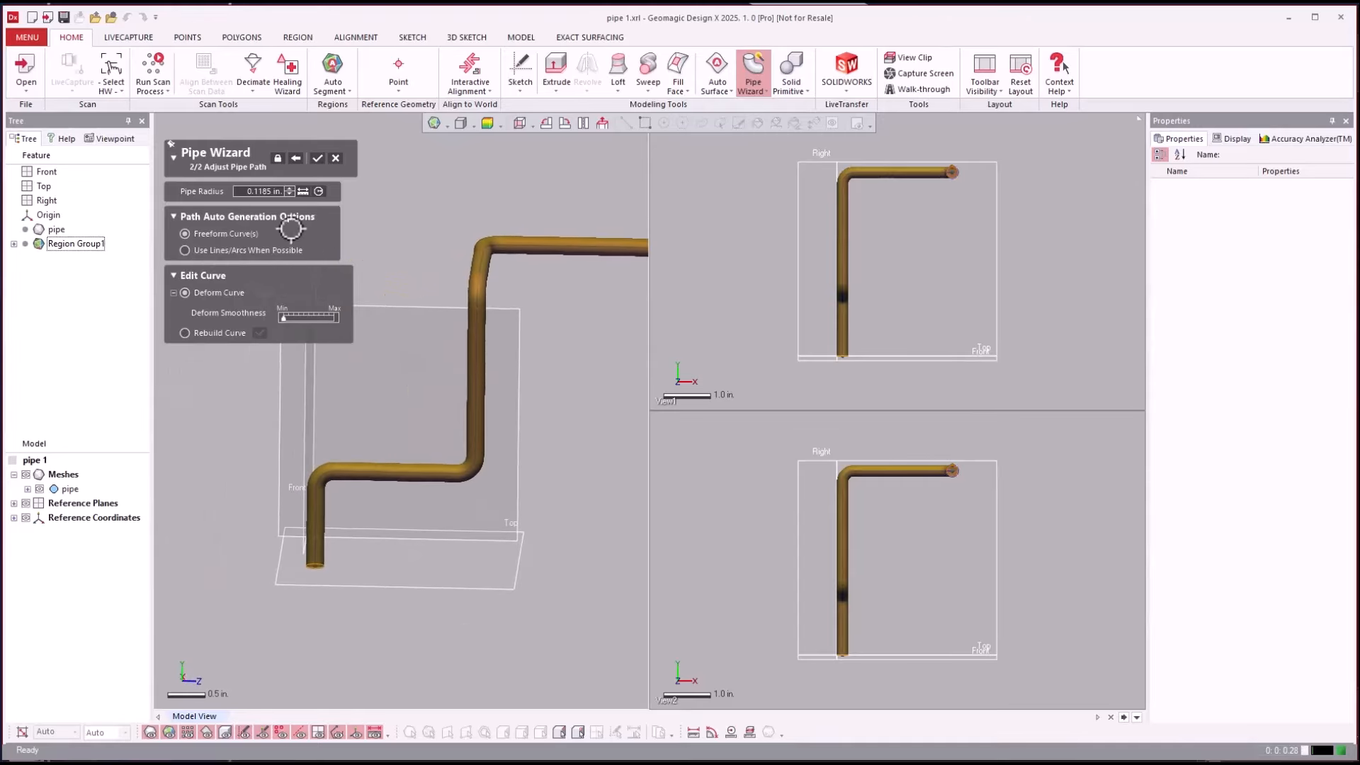
pyautogui.click(209, 253)
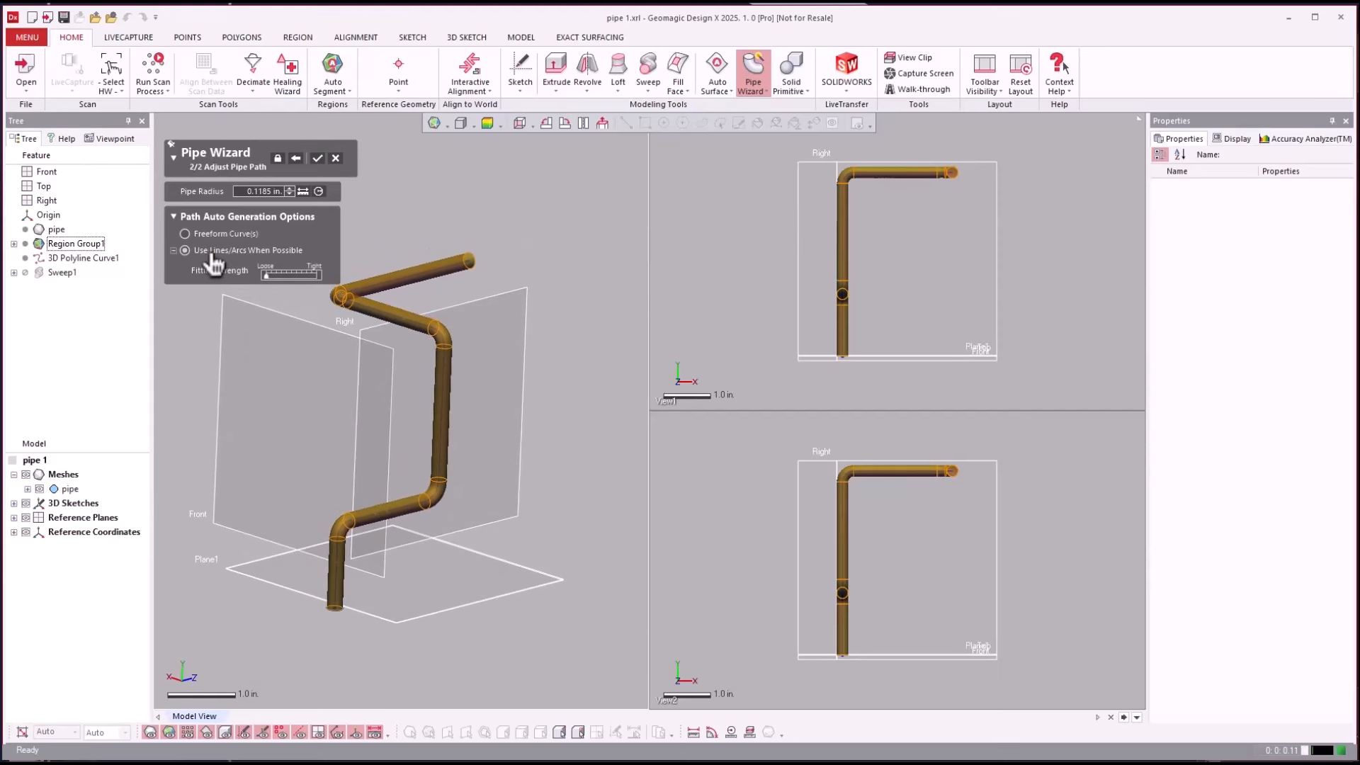
pyautogui.click(318, 158)
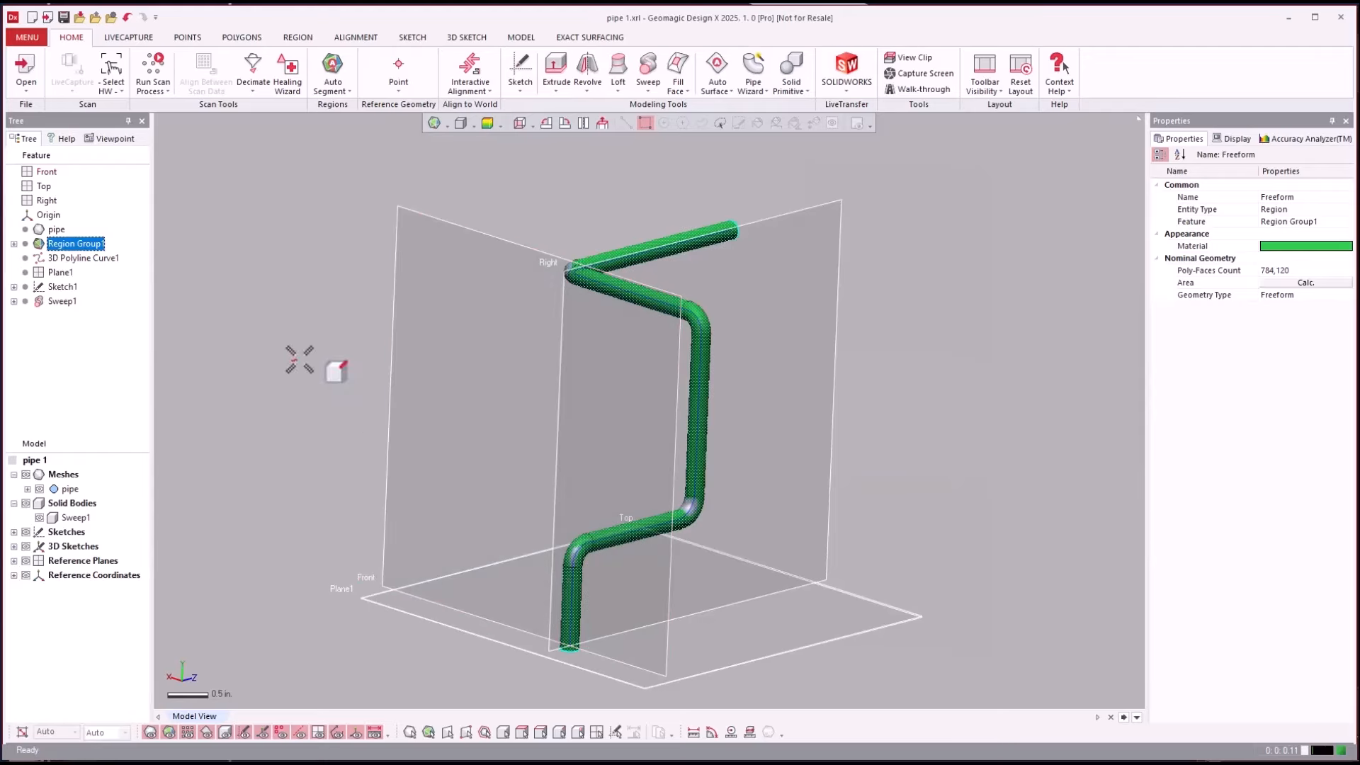
# Inspect the sketch, sweep and 3D polyline curve features that make up the generated pipe
pyautogui.moveTo(261, 384); pyautogui.dragTo(266, 388, button='right')
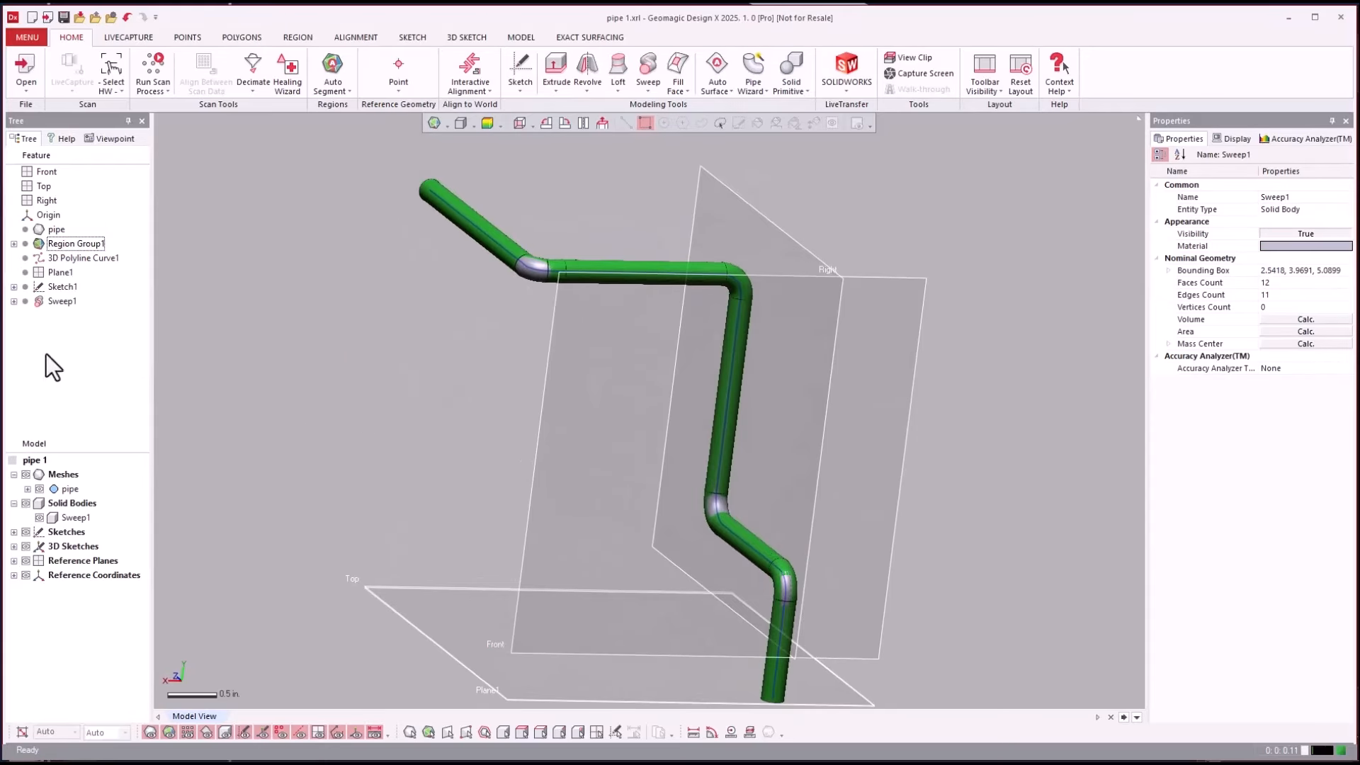
pyautogui.click(61, 287)
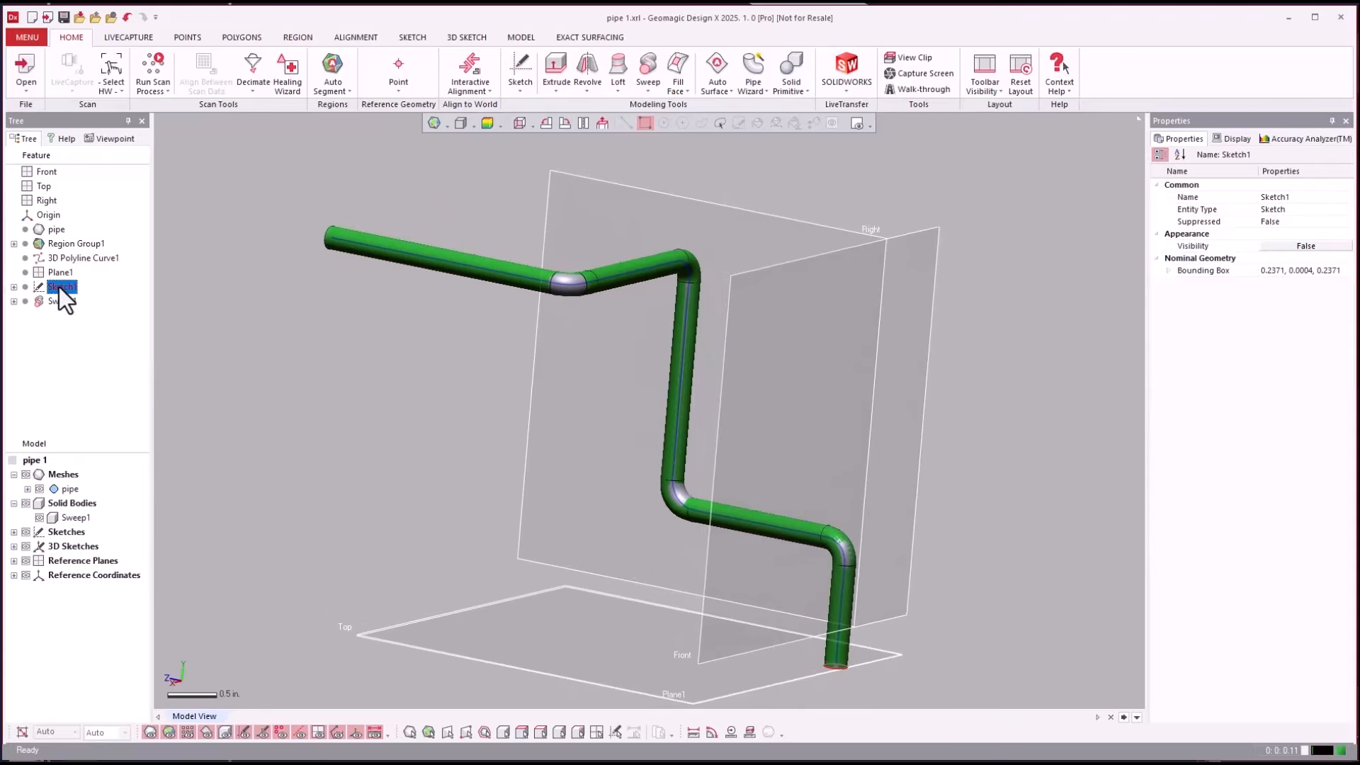
pyautogui.click(58, 299)
pyautogui.click(13, 301)
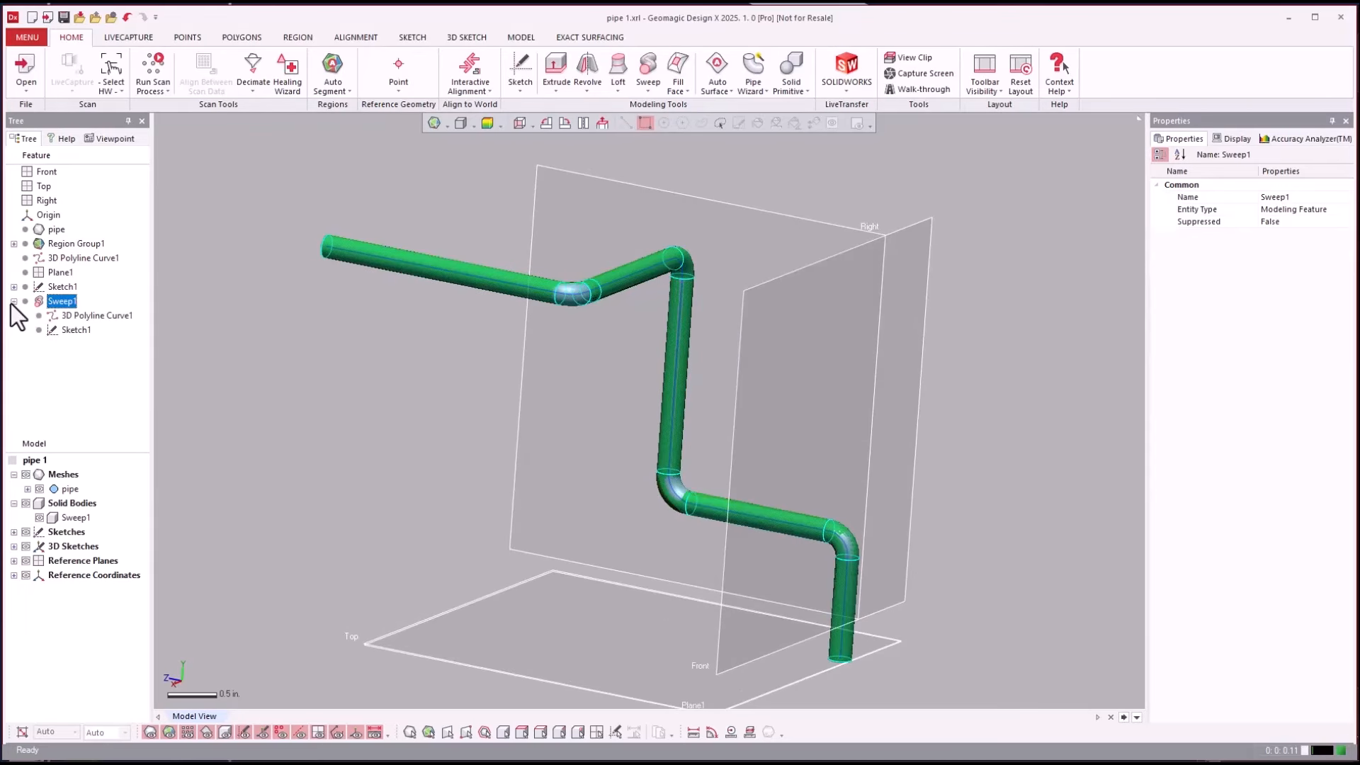
pyautogui.click(75, 316)
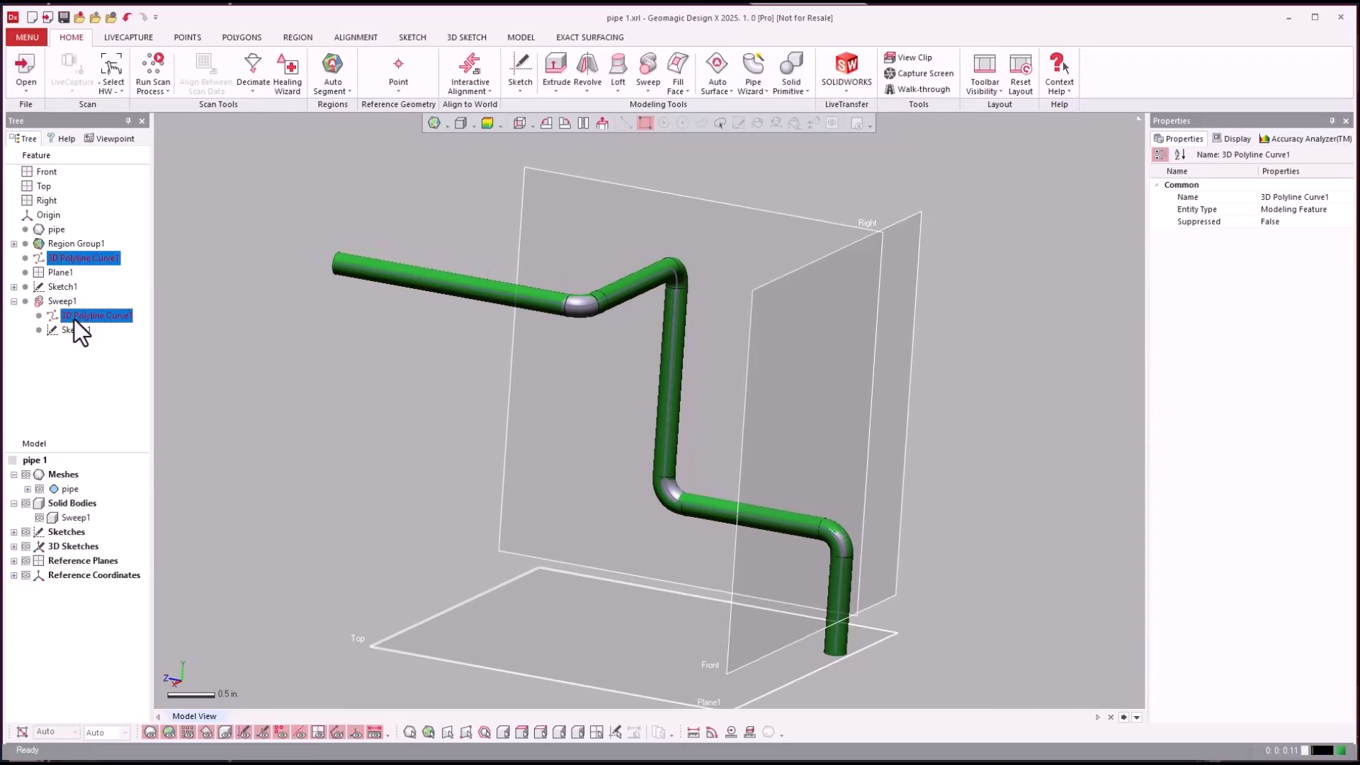
pyautogui.click(121, 317)
pyautogui.click(101, 317)
pyautogui.click(99, 316)
pyautogui.press('Escape')
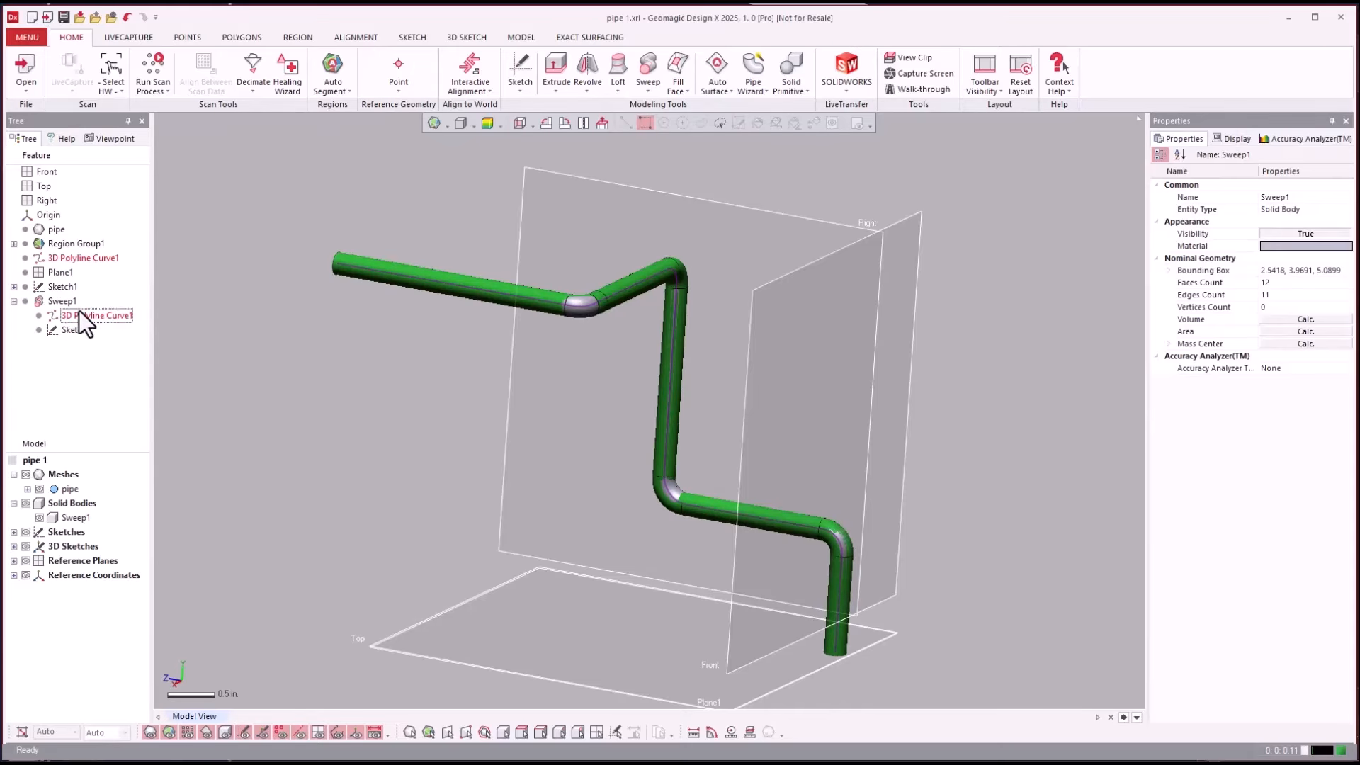
# Edit the sweep's 3D polyline curve and set the bend radius at PT6 to 0.7 in
pyautogui.rightClick(79, 312)
pyautogui.click(106, 319)
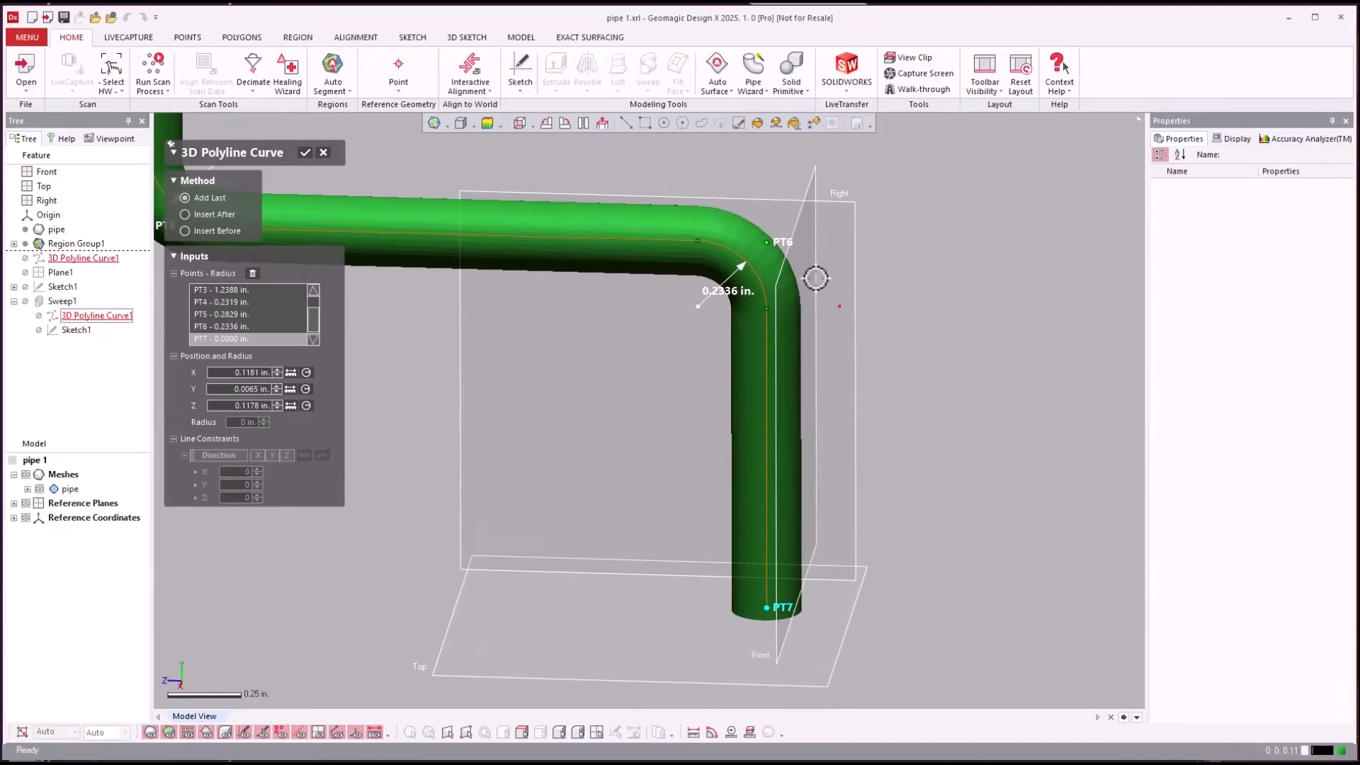
pyautogui.click(767, 243)
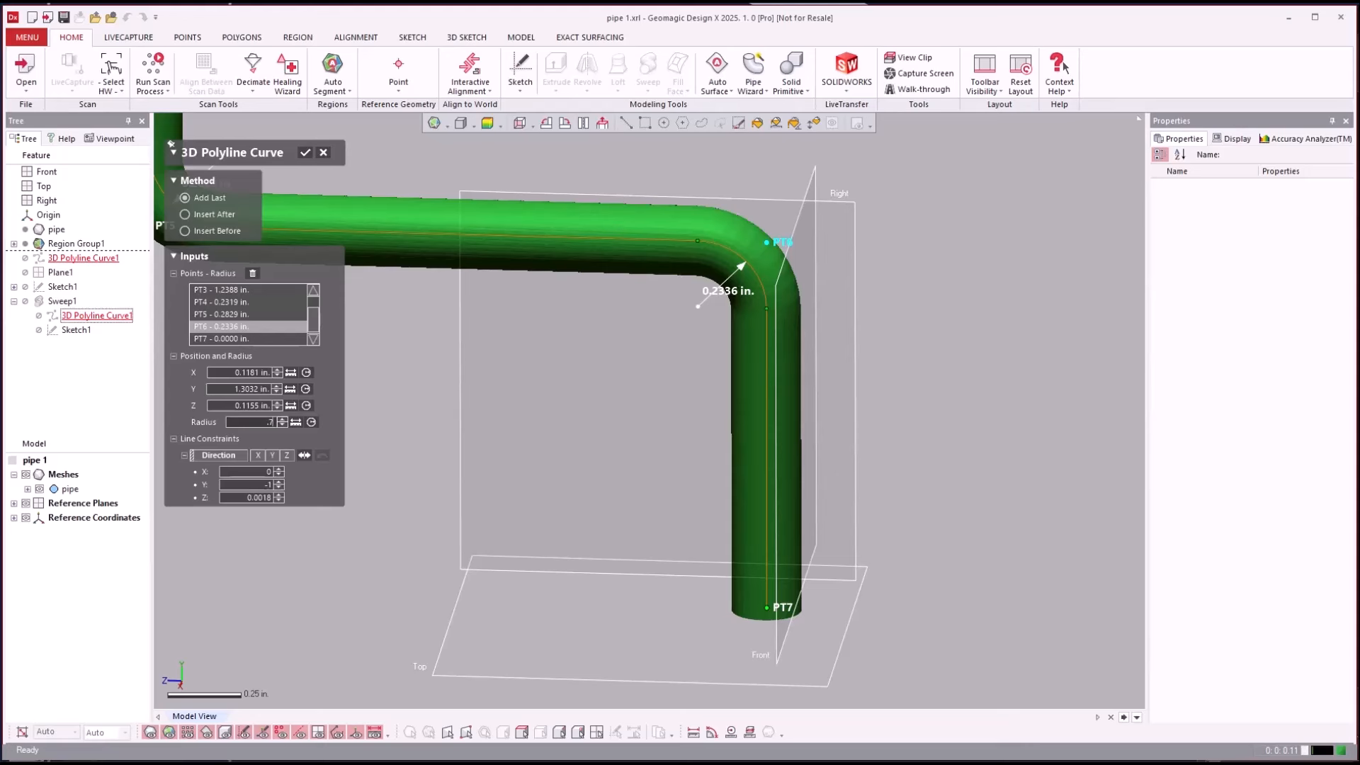
pyautogui.press('Return')
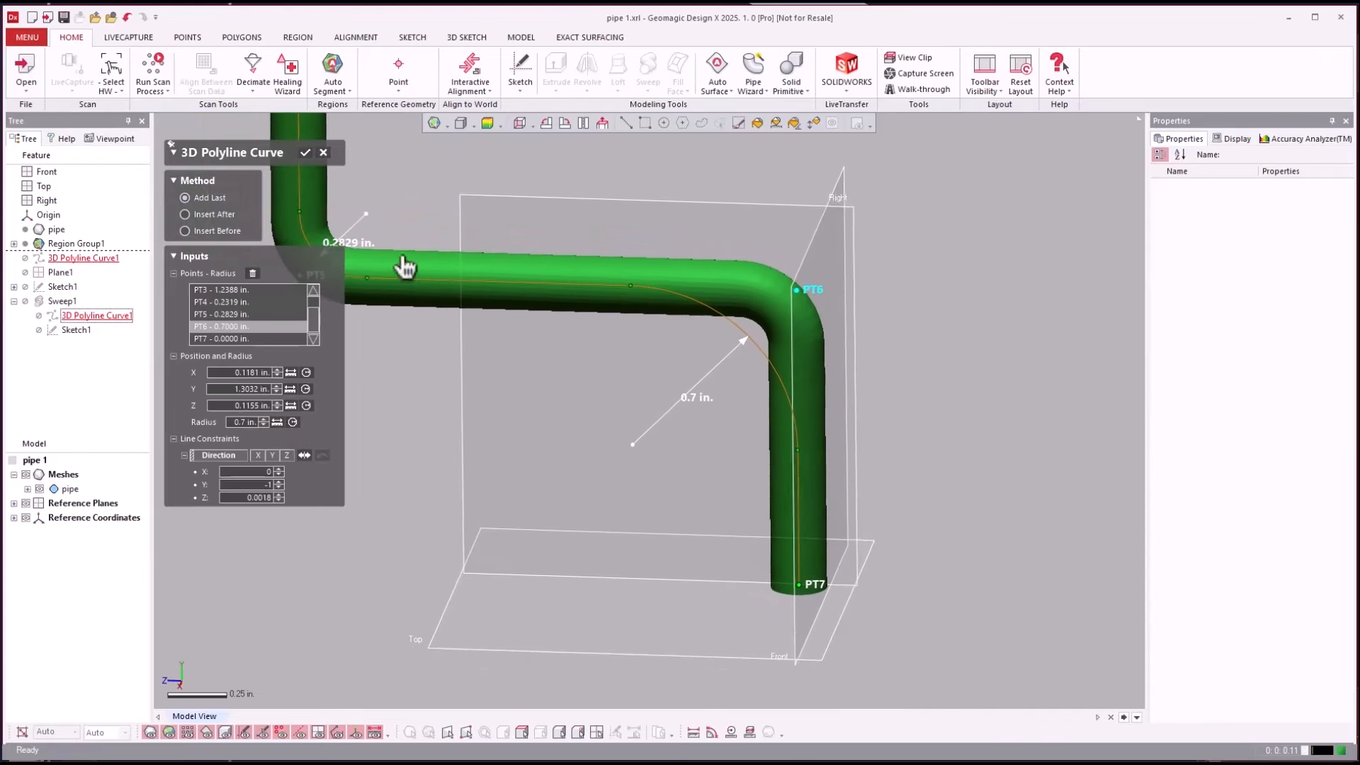
pyautogui.click(306, 154)
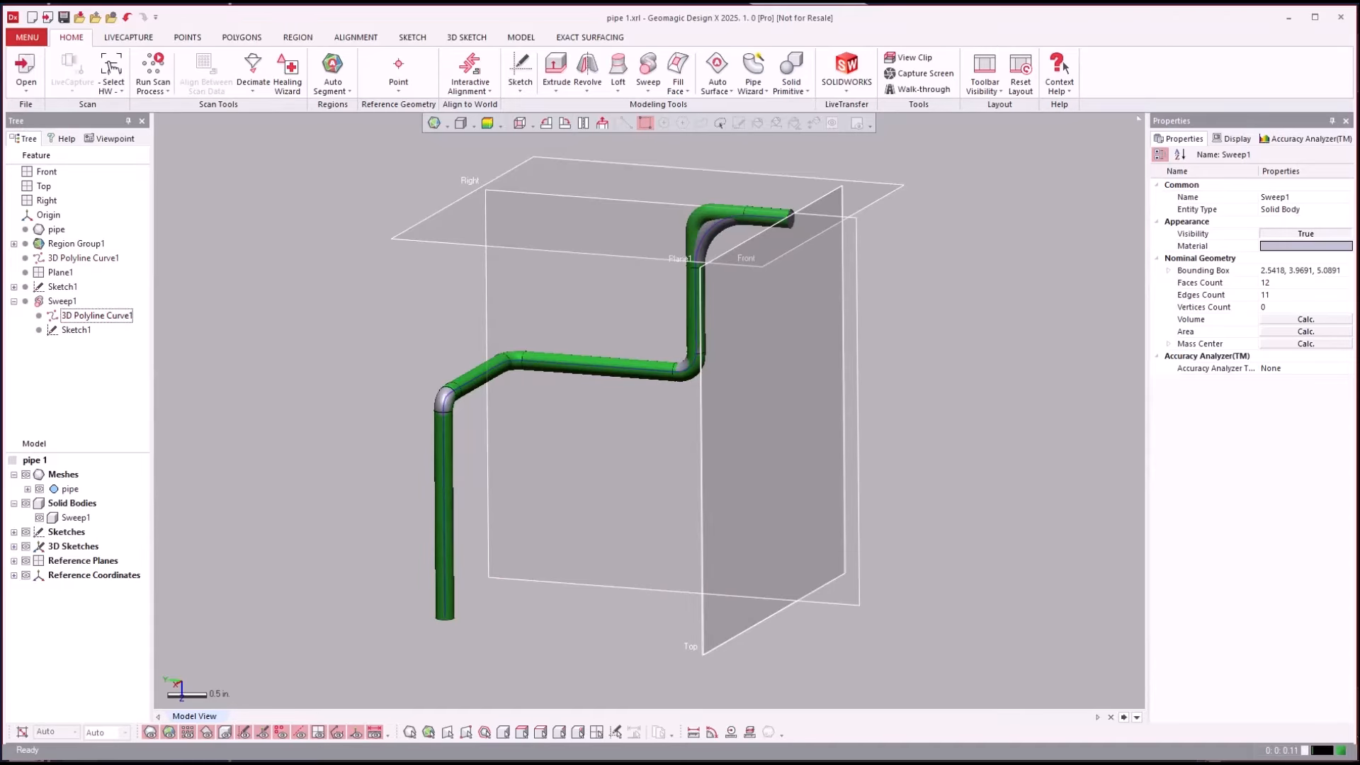
# Open the pipe 2 model without saving the changes to pipe 1
pyautogui.moveTo(0, 627); pyautogui.dragTo(953, 627)
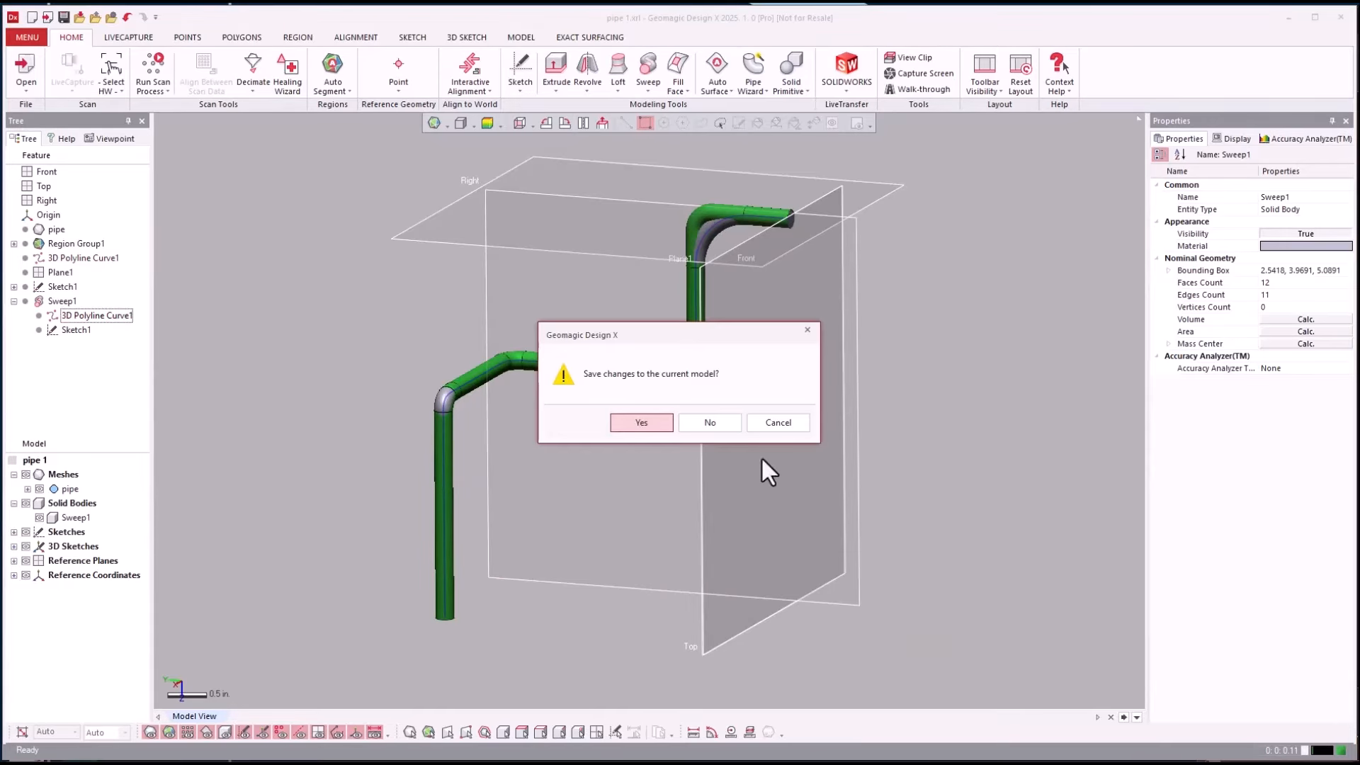
pyautogui.click(702, 425)
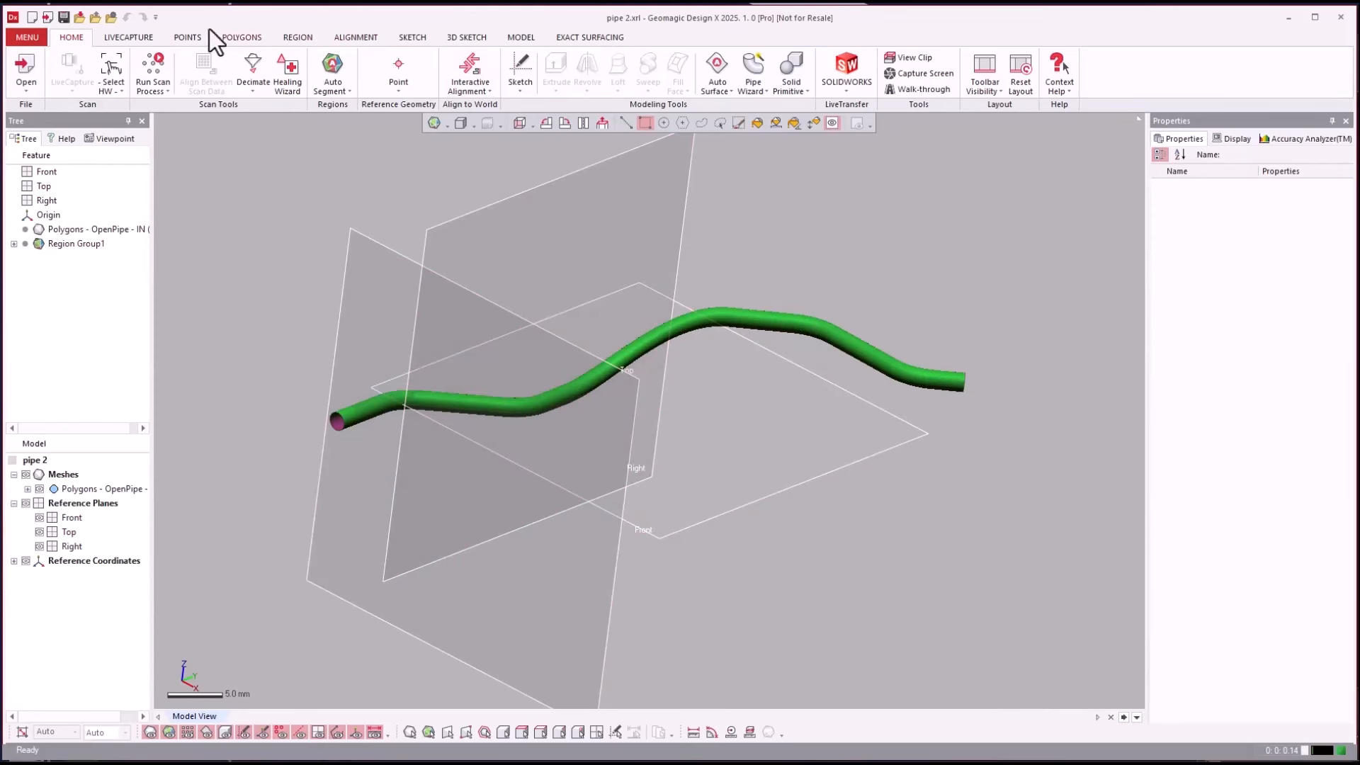
# Build a solid pipe from pipe 2's freeform region with the Pipe Wizard, using lines/arcs when possible for the path
pyautogui.click(763, 90)
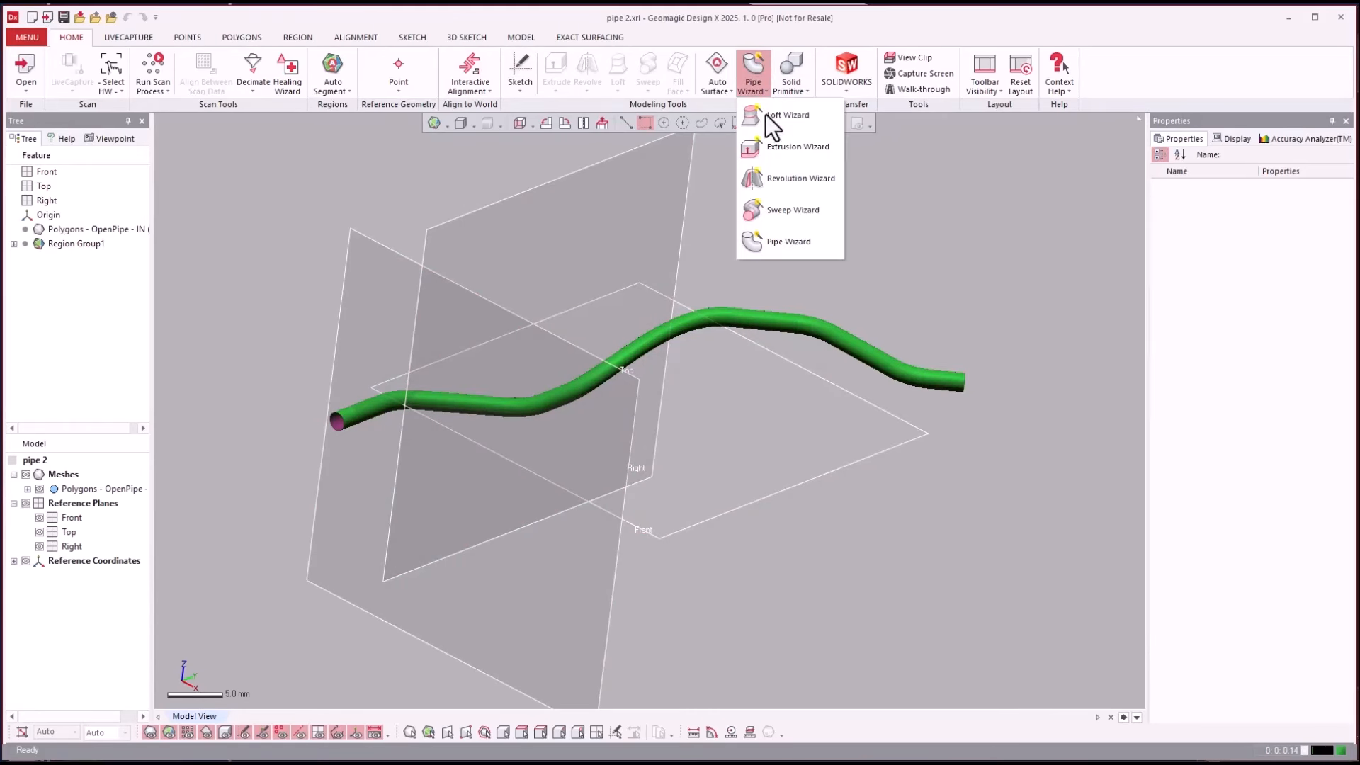
pyautogui.click(775, 246)
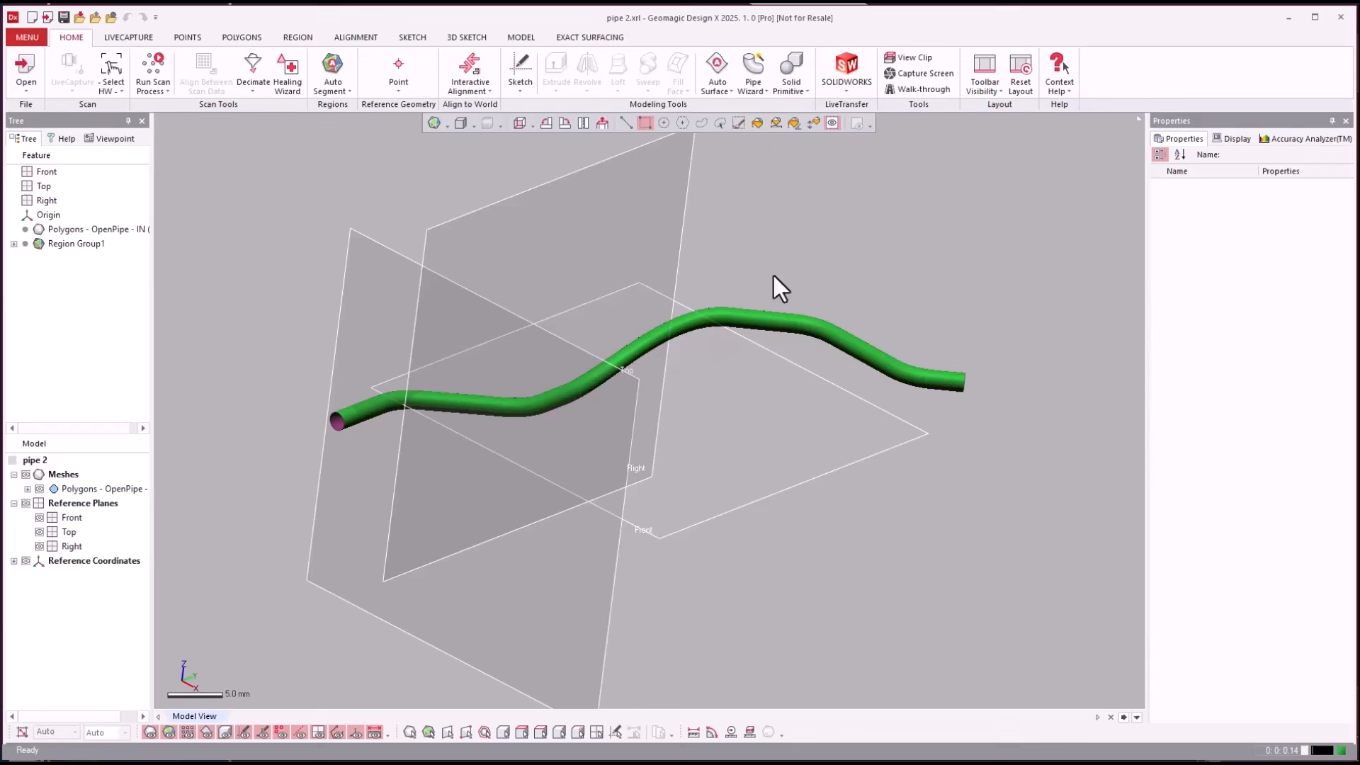
pyautogui.click(779, 317)
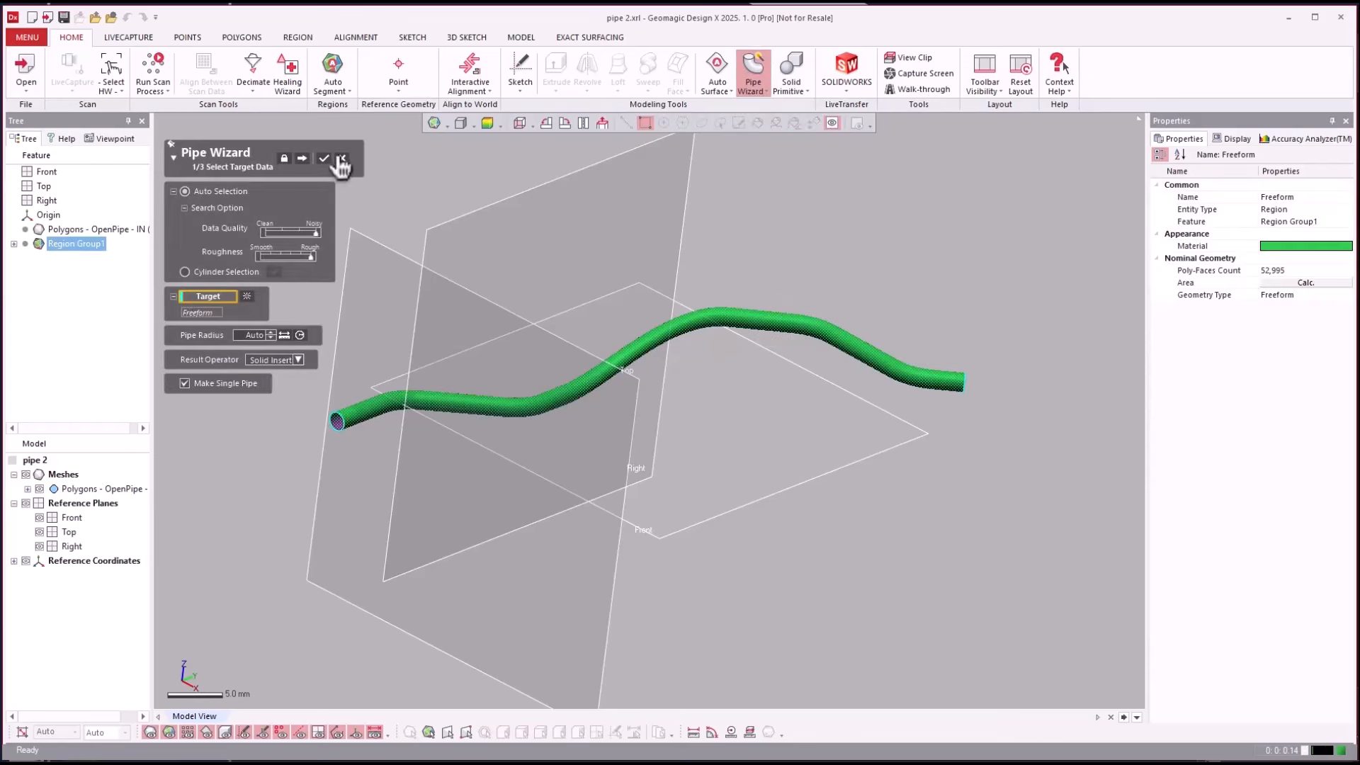
pyautogui.click(303, 159)
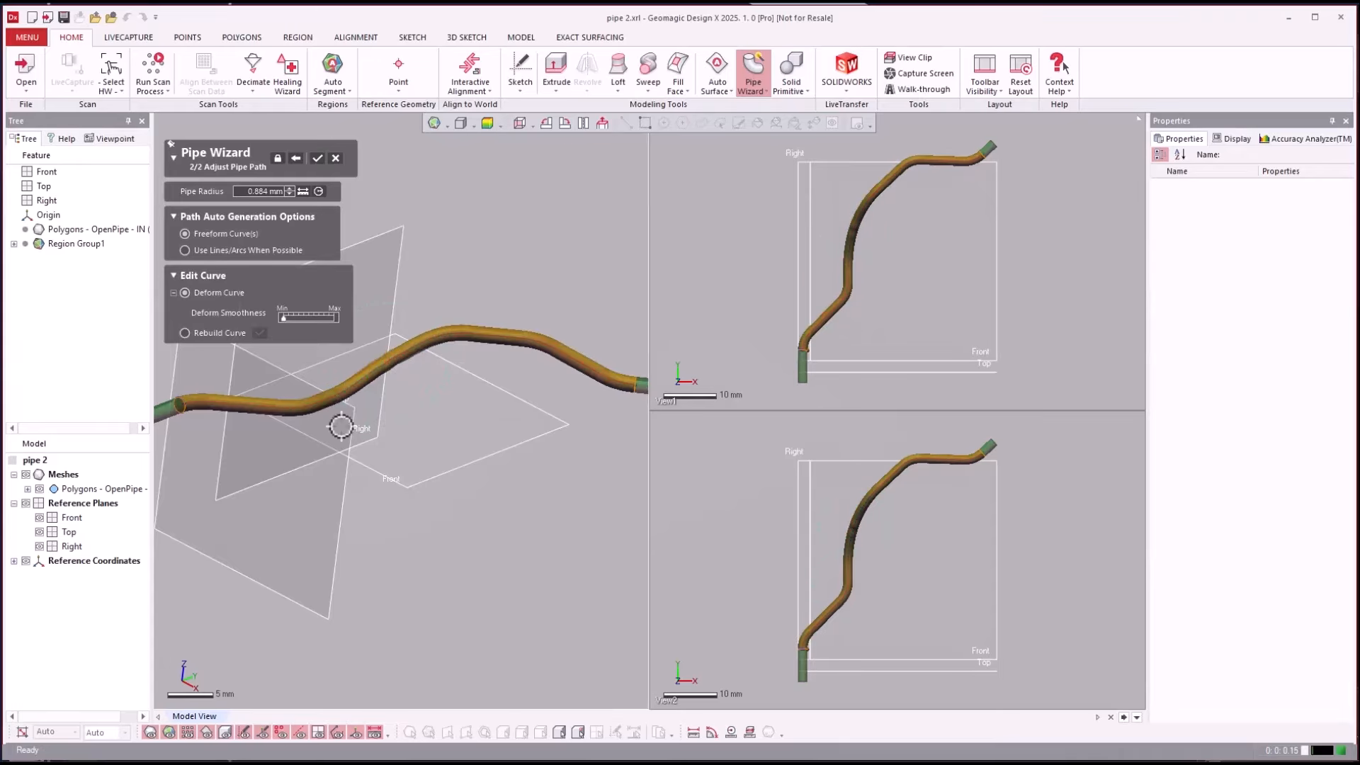
pyautogui.click(213, 250)
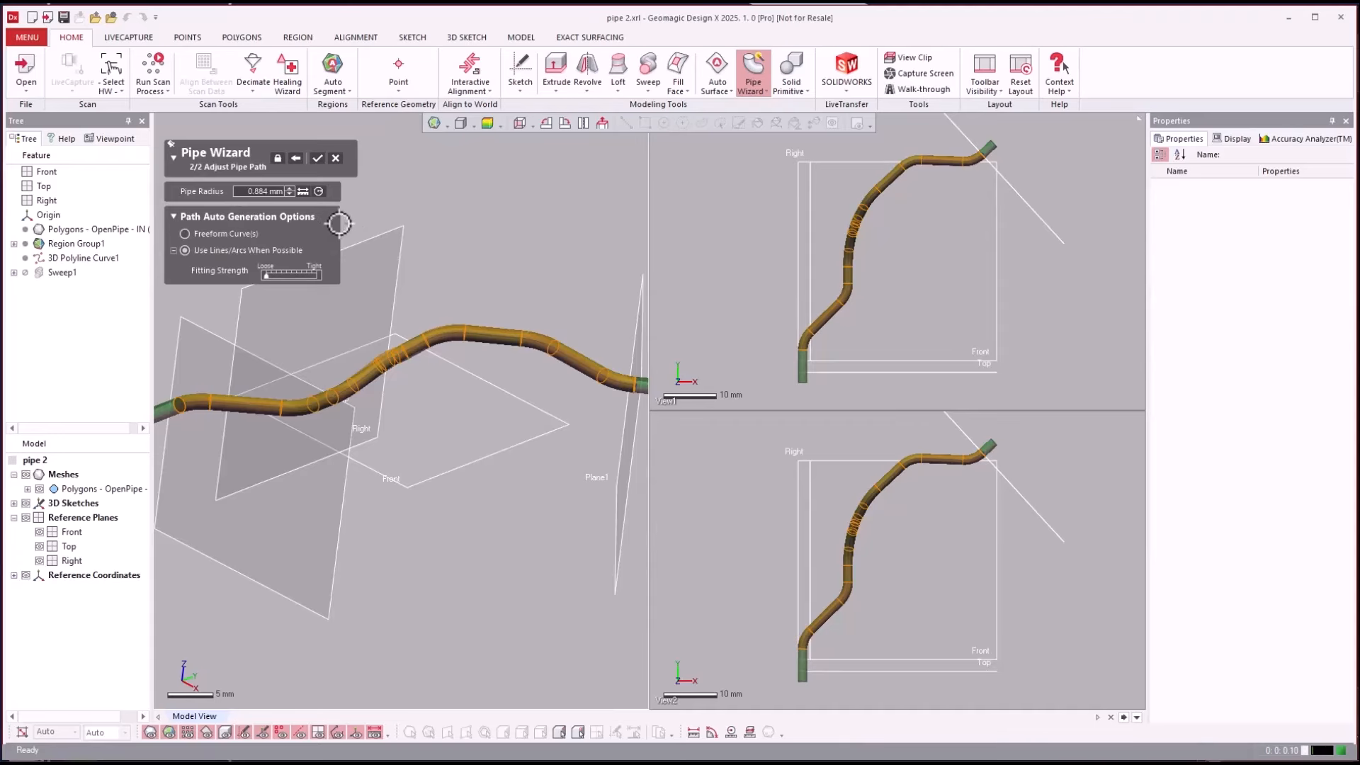
pyautogui.click(318, 159)
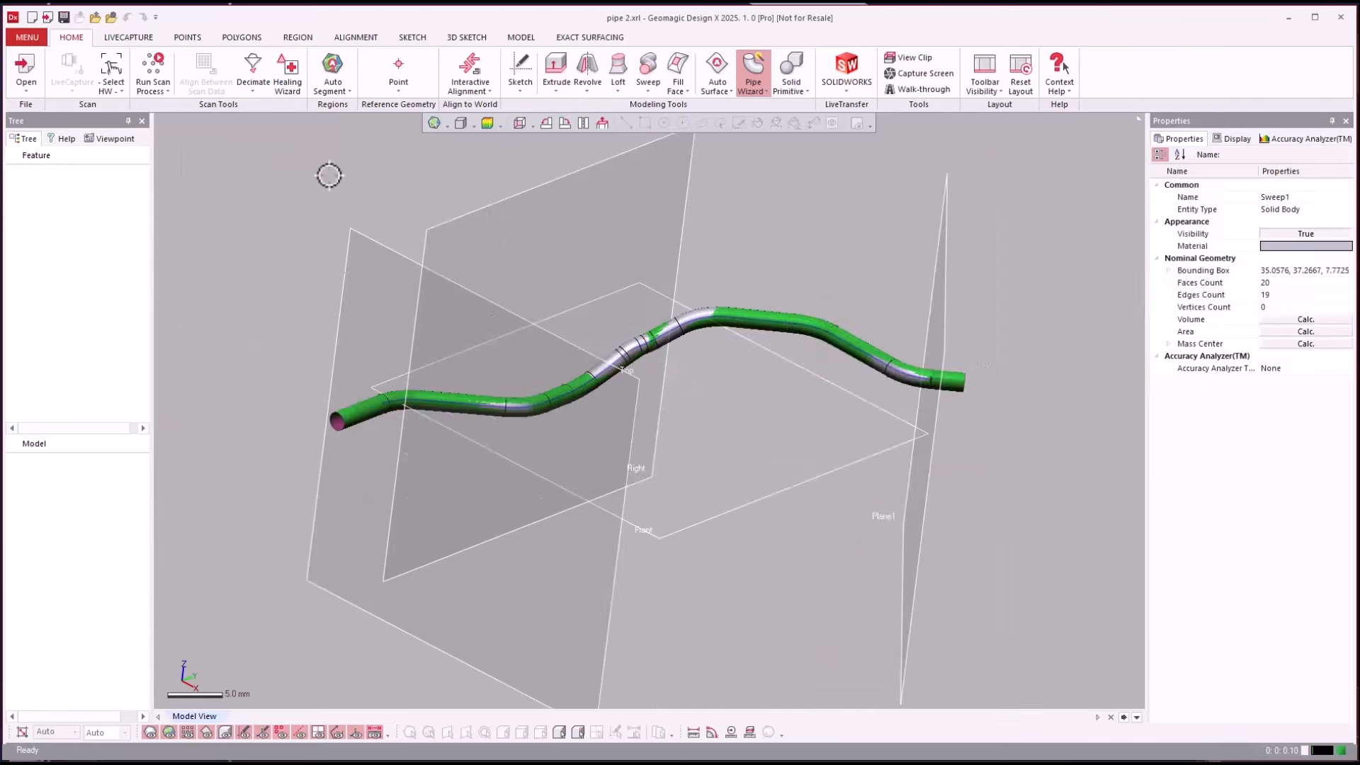
# Examine the generated body against the scan mesh at the pipe's end, toggling the mesh off and on
pyautogui.scroll(6, 932, 493)
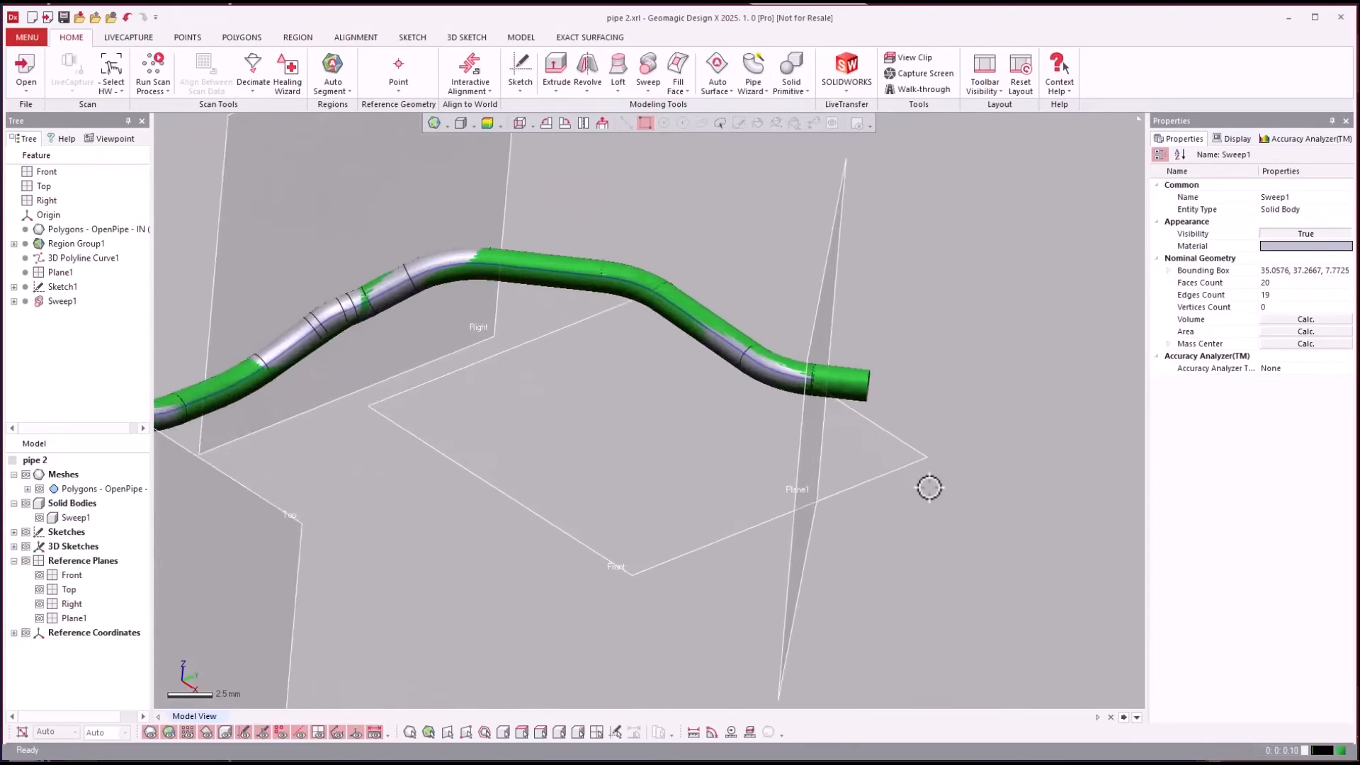
pyautogui.scroll(3, 930, 487)
pyautogui.moveTo(930, 487); pyautogui.dragTo(932, 486, button='right')
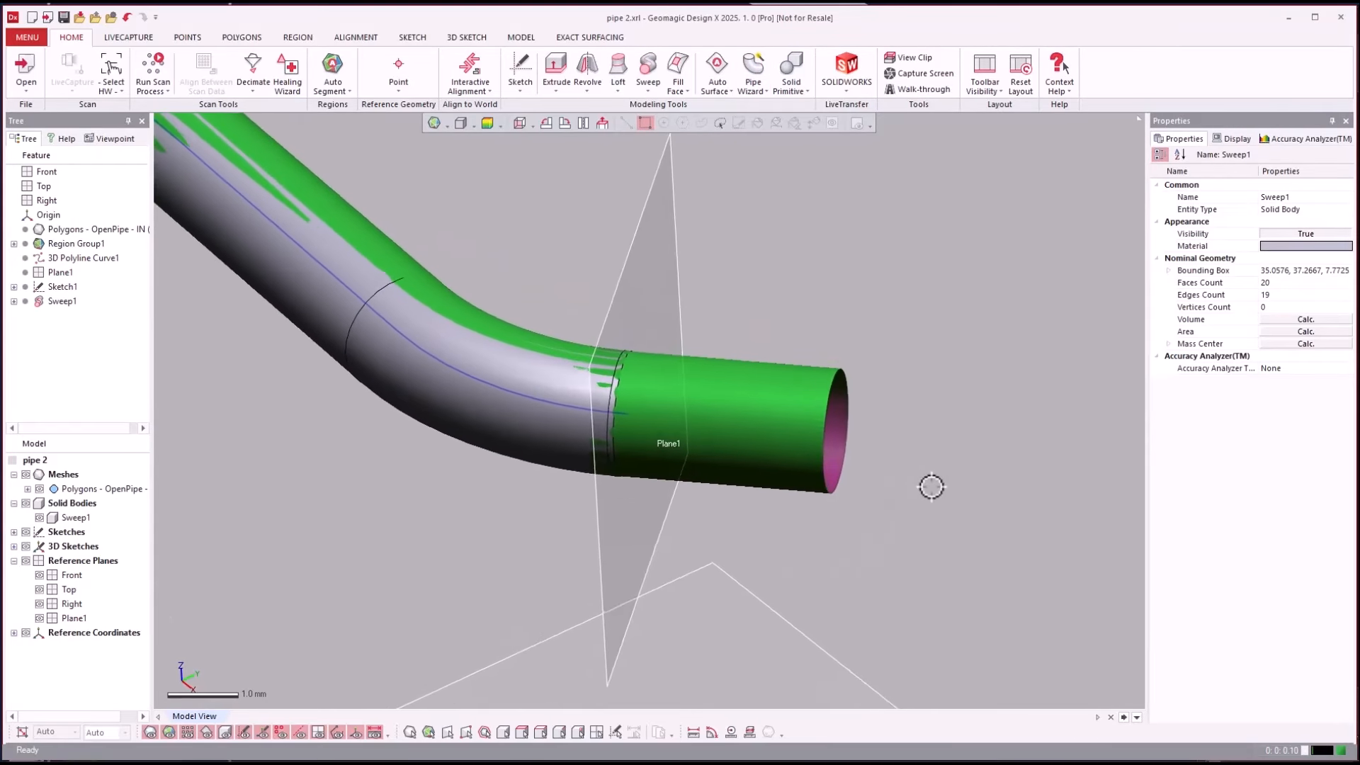
pyautogui.hotkey('ctrl', '1')
pyautogui.hotkey('ctrl', '2')
pyautogui.hotkey('ctrl', '1')
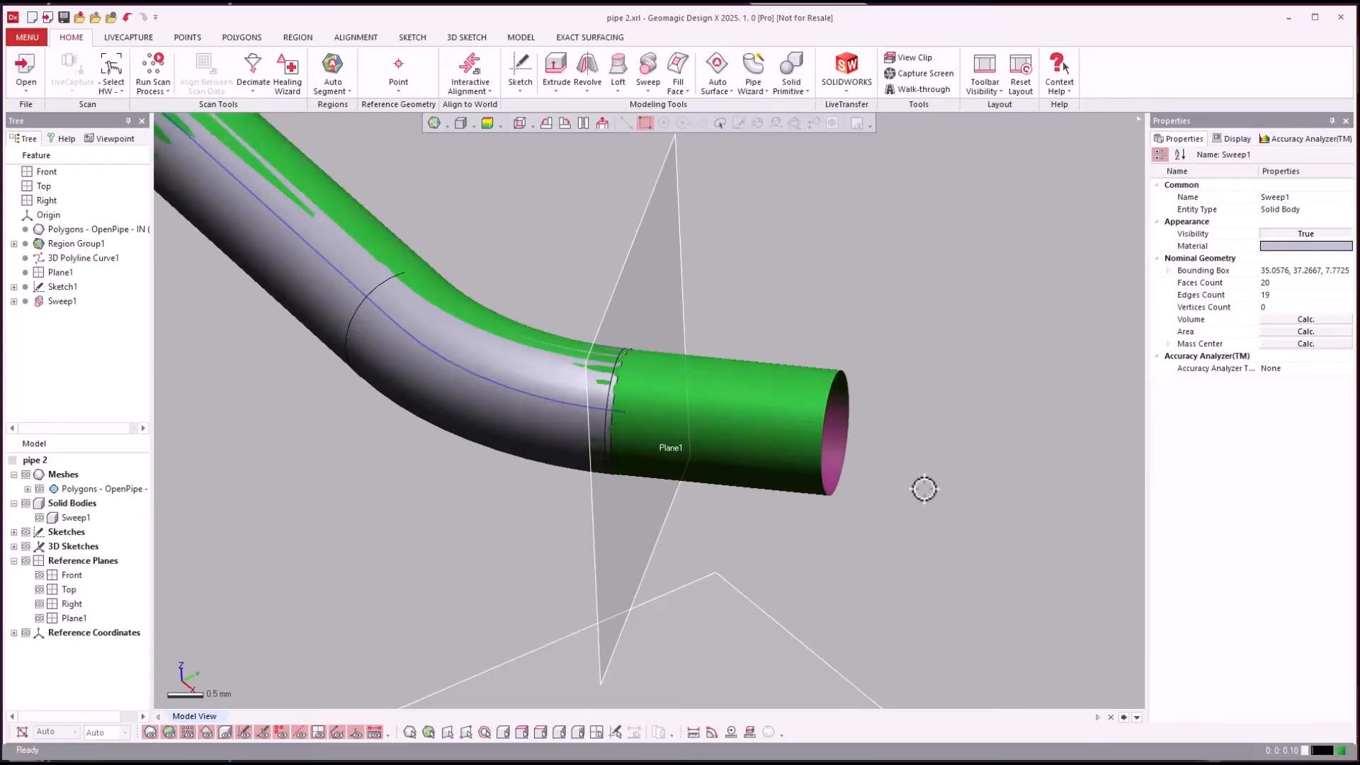
pyautogui.hotkey('ctrl', '1')
pyautogui.hotkey('ctrl', '1')
pyautogui.hotkey('ctrl', '1')
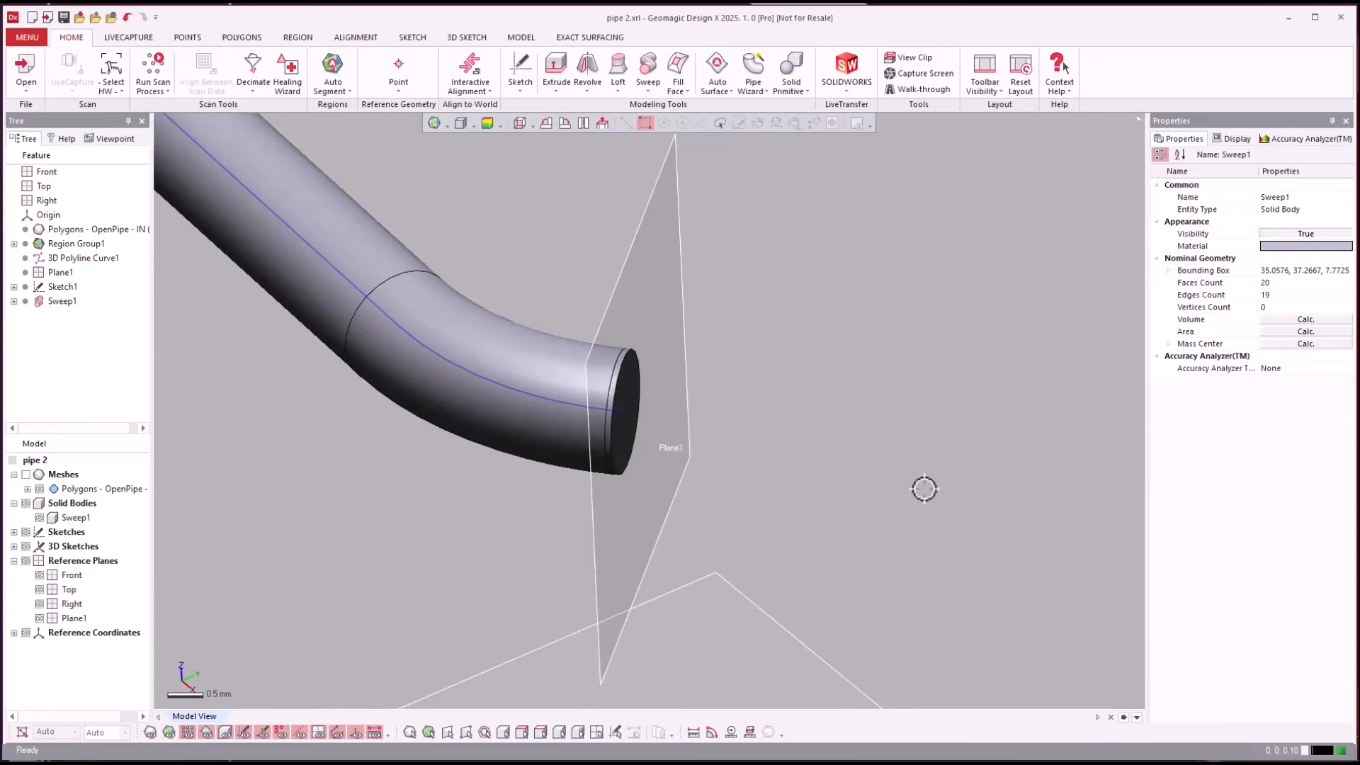
pyautogui.hotkey('ctrl', '1')
pyautogui.moveTo(920, 455); pyautogui.dragTo(854, 451, button='right')
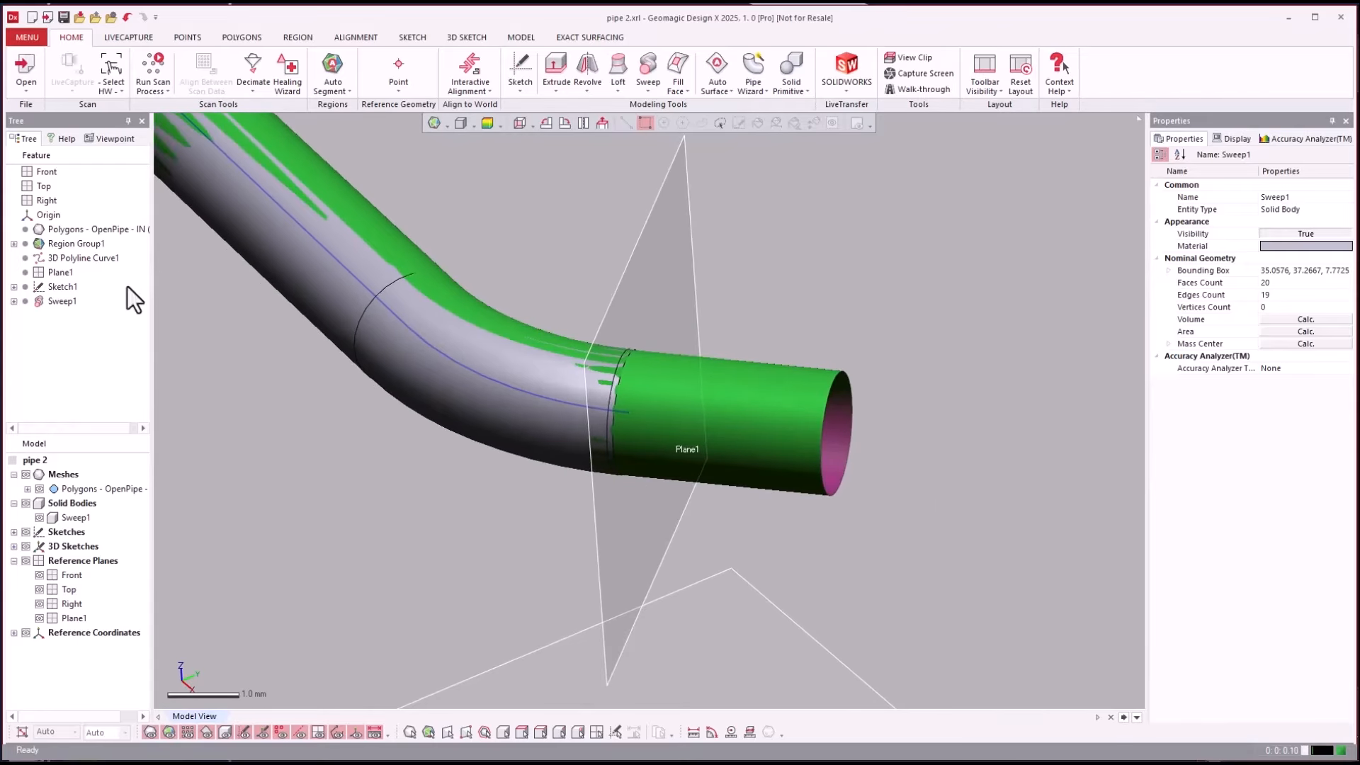
# Roll the model history back to before 3D Polyline Curve1
pyautogui.rightClick(59, 260)
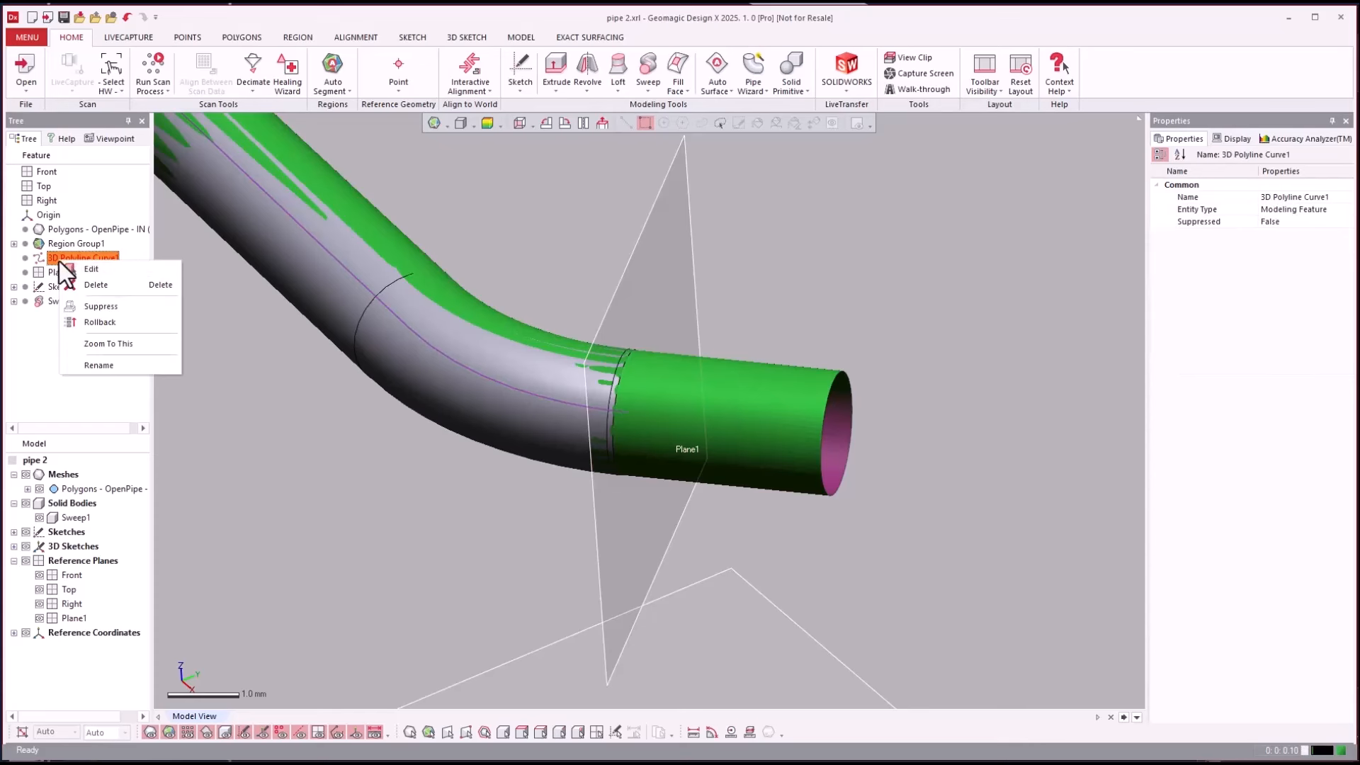
pyautogui.click(103, 323)
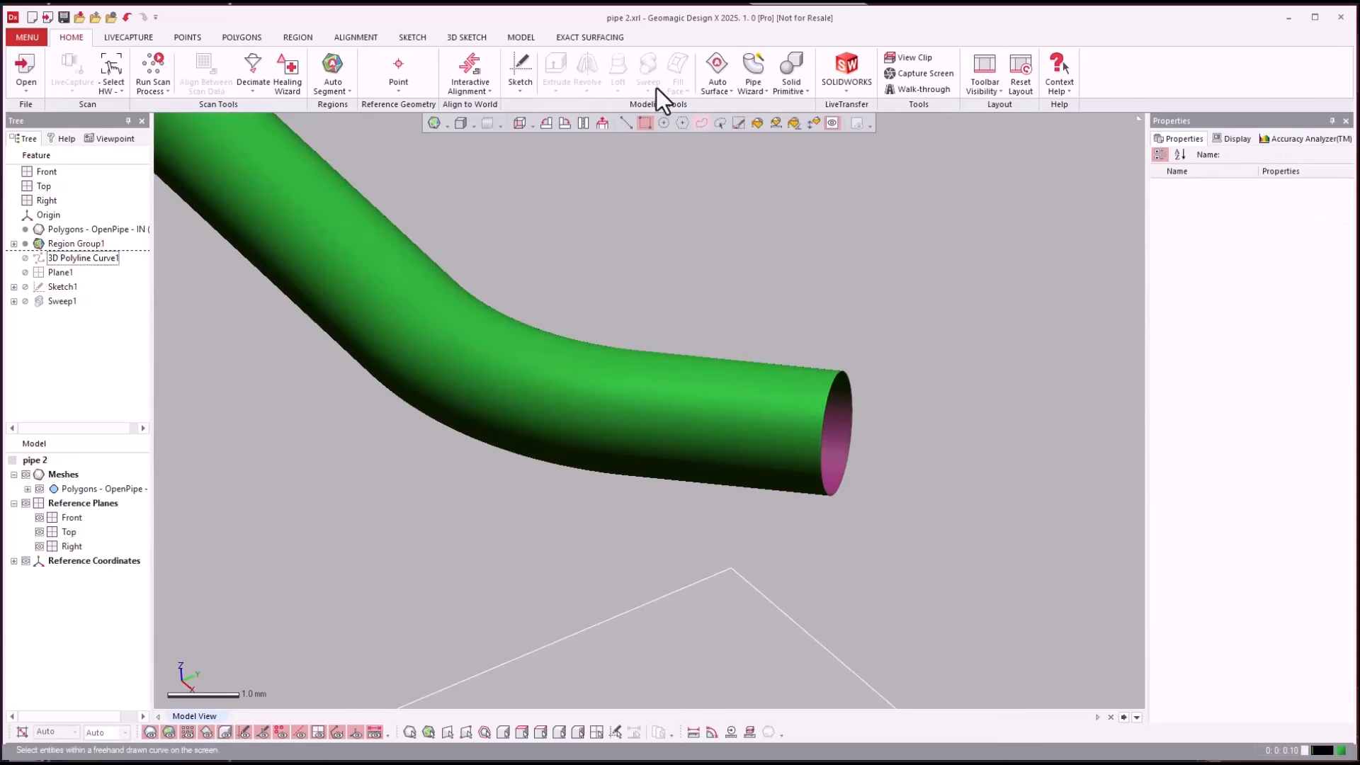
# Add a reference point extracted from the mesh boundary vertices at the pipe's open end
pyautogui.click(409, 65)
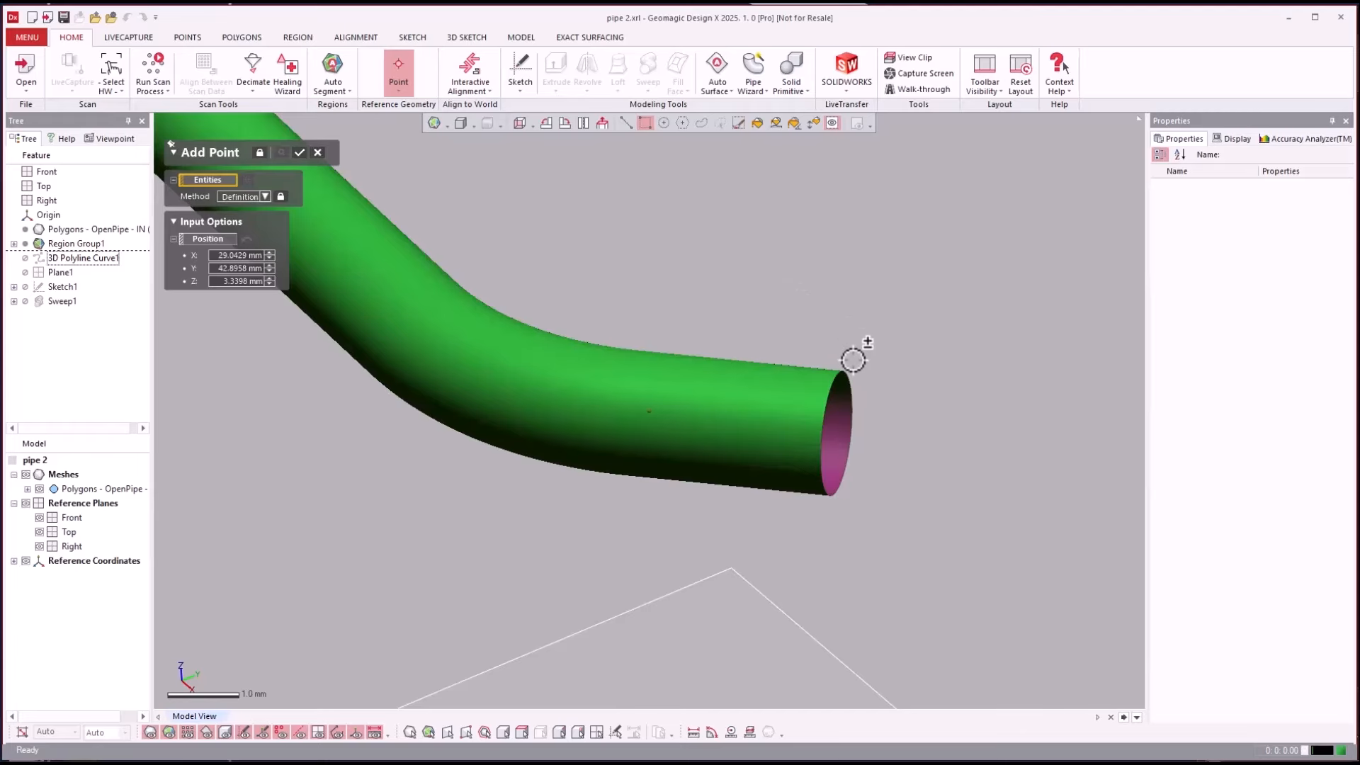
pyautogui.click(887, 390)
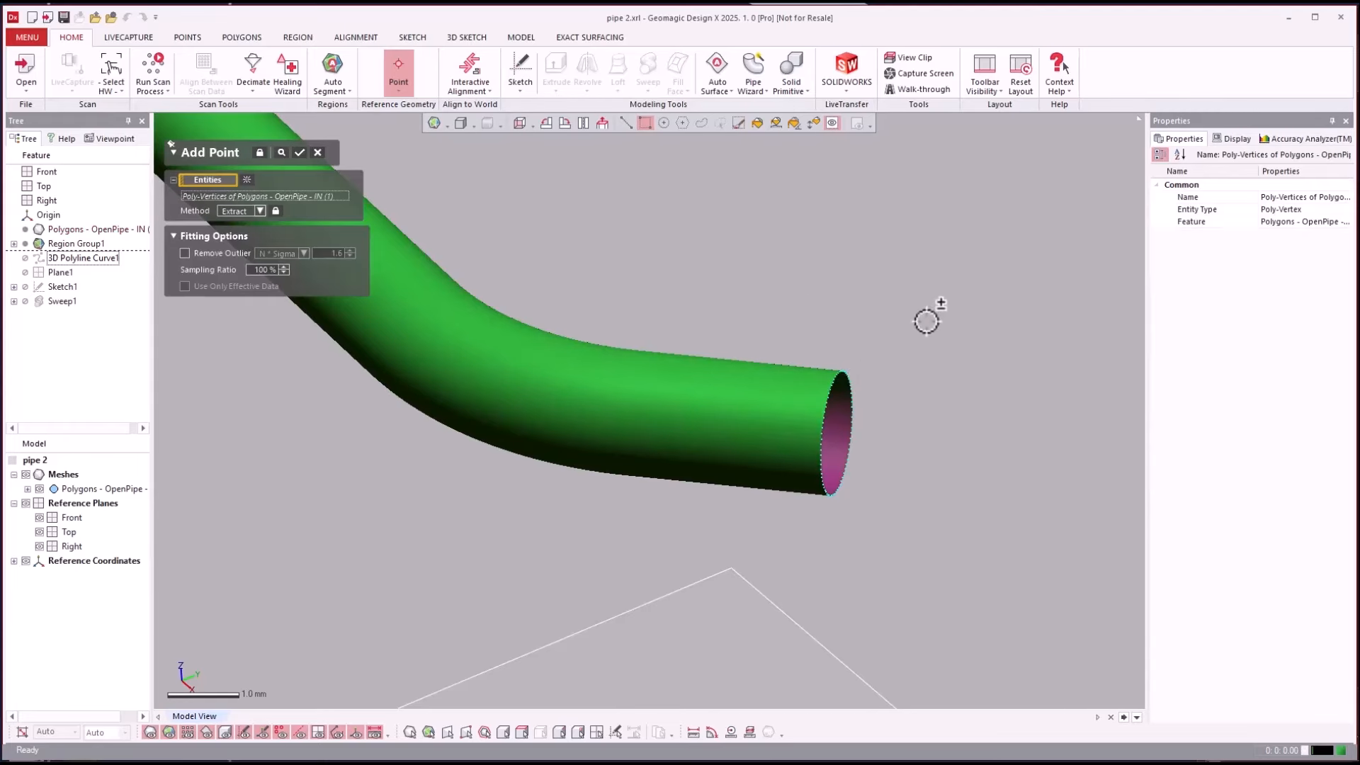
pyautogui.click(303, 158)
pyautogui.moveTo(804, 204); pyautogui.dragTo(805, 205, button='right')
# Edit the sweep's 3D polyline curve and delete its last point, PT11
pyautogui.click(49, 316)
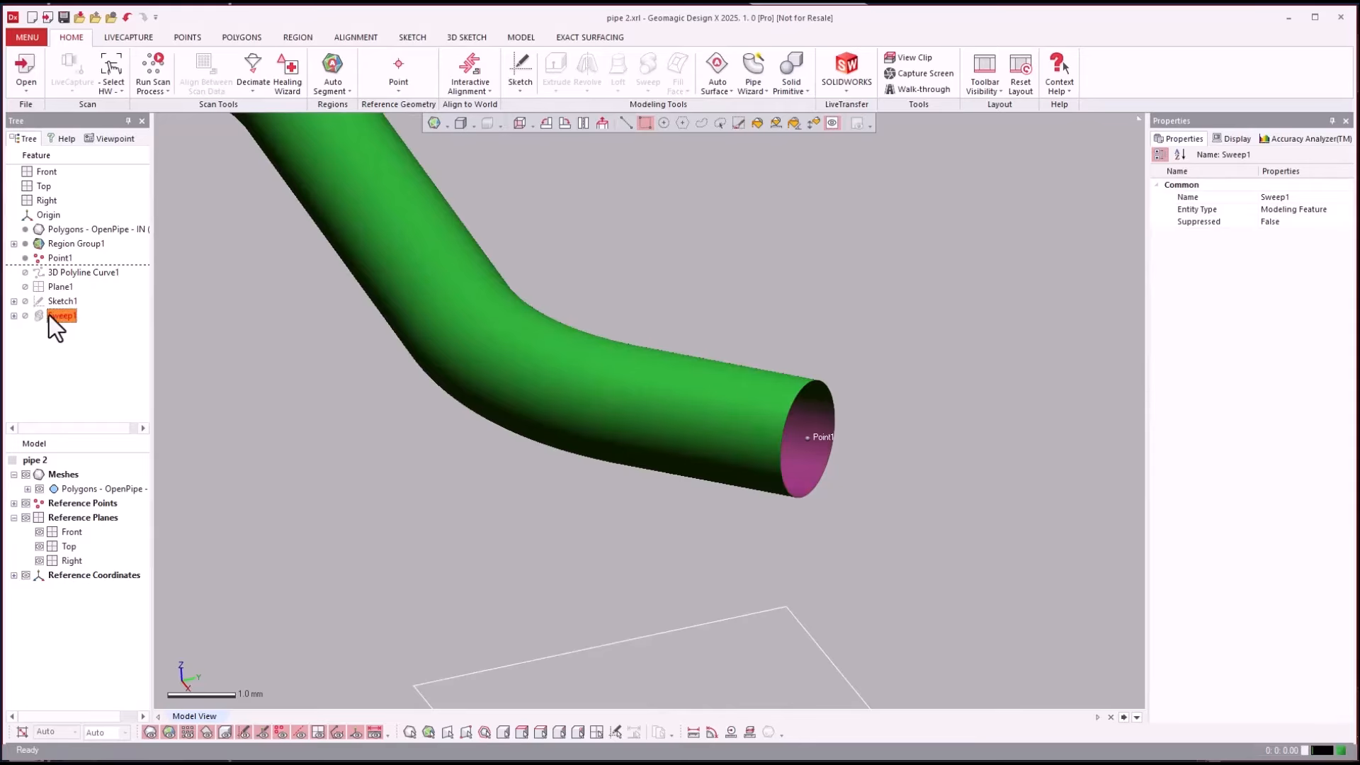
pyautogui.rightClick(48, 316)
pyautogui.click(86, 339)
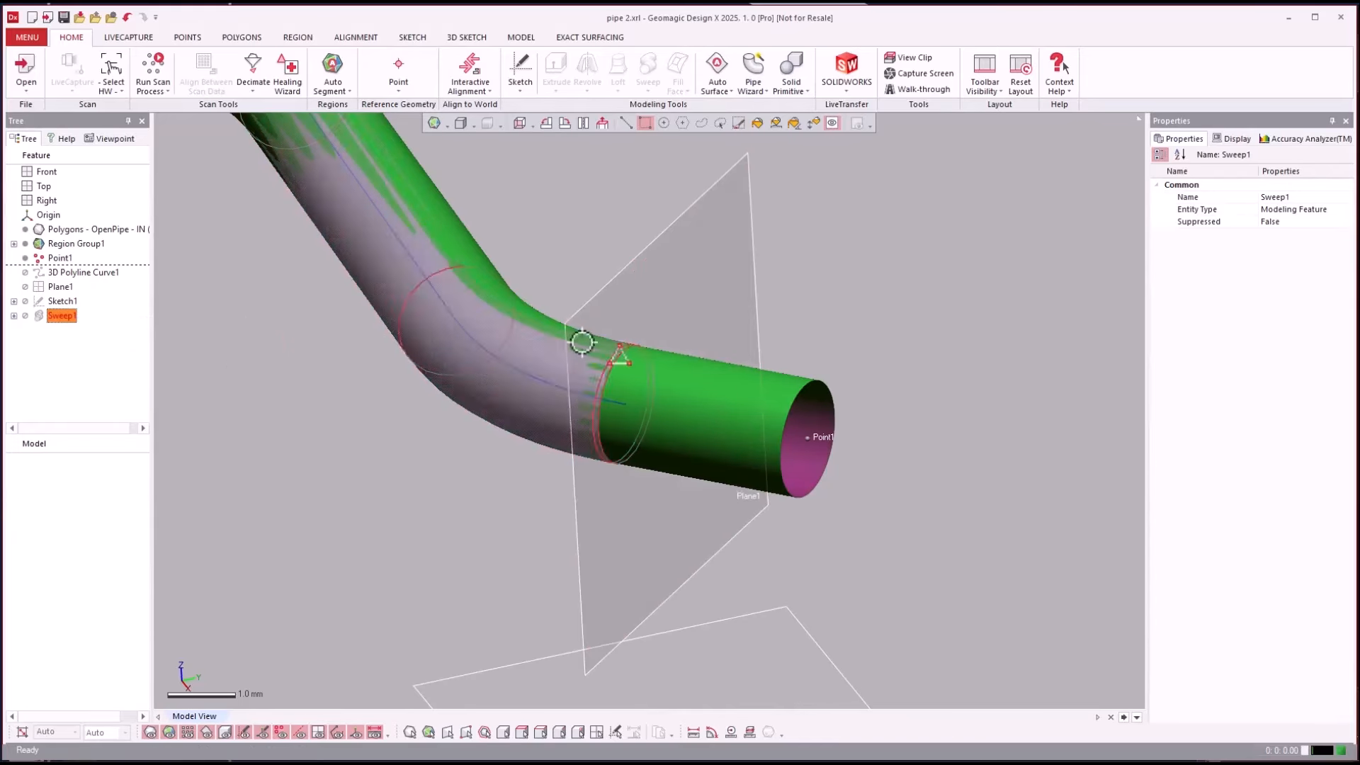
pyautogui.click(14, 316)
pyautogui.doubleClick(83, 330)
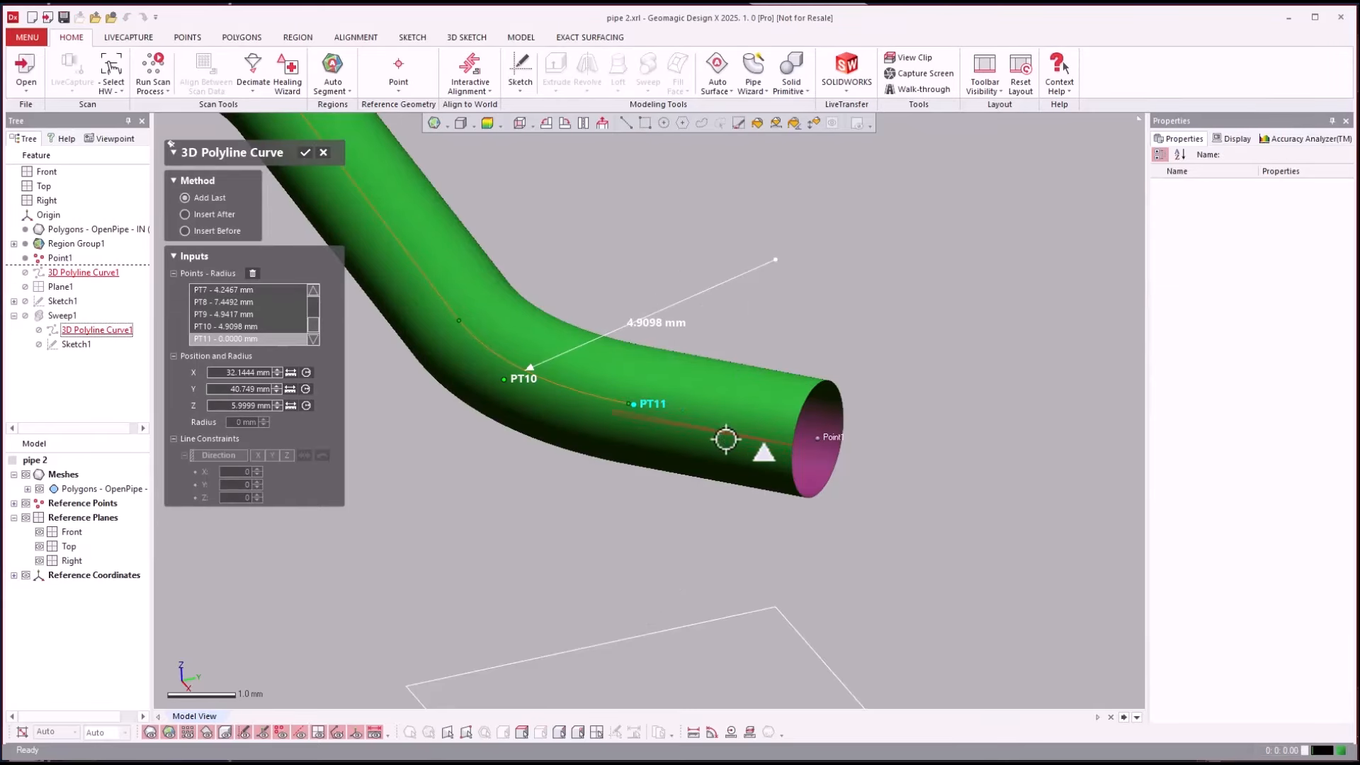
pyautogui.click(233, 340)
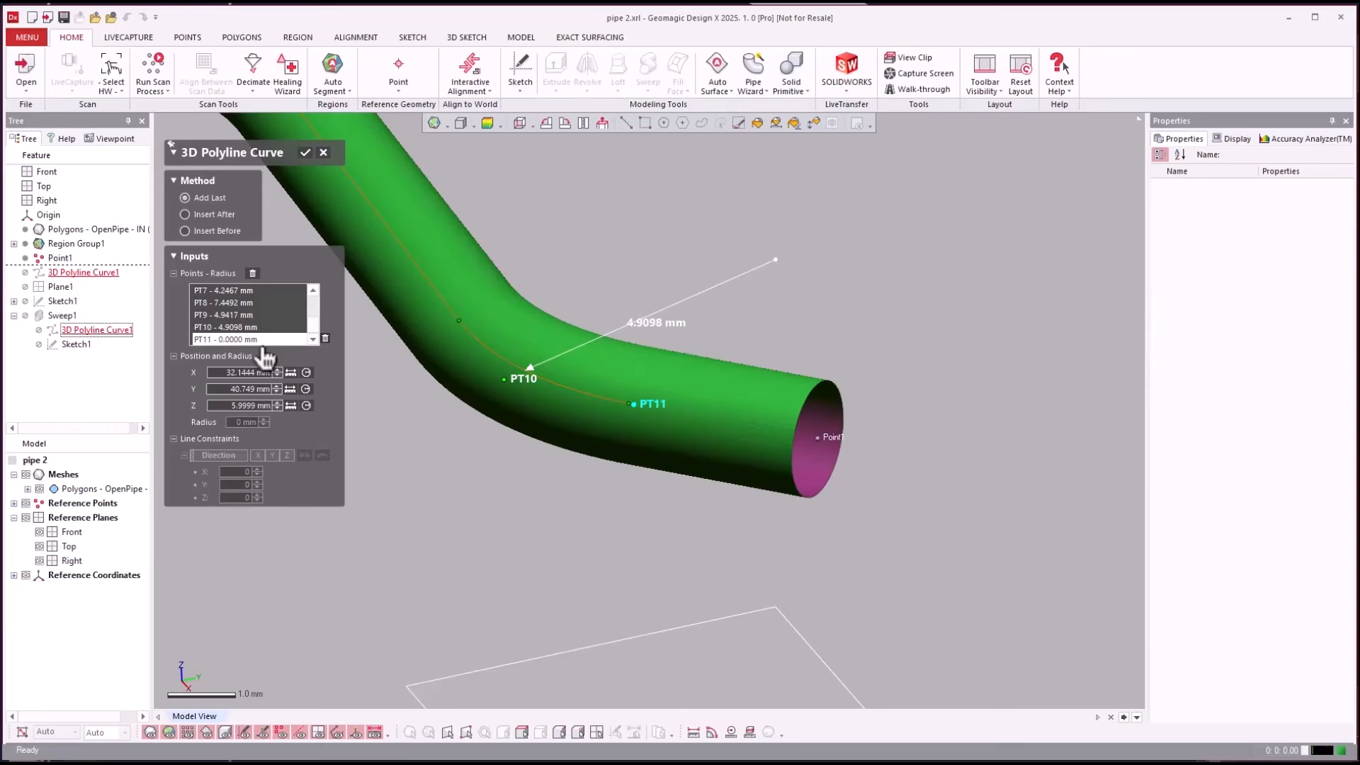
pyautogui.click(325, 337)
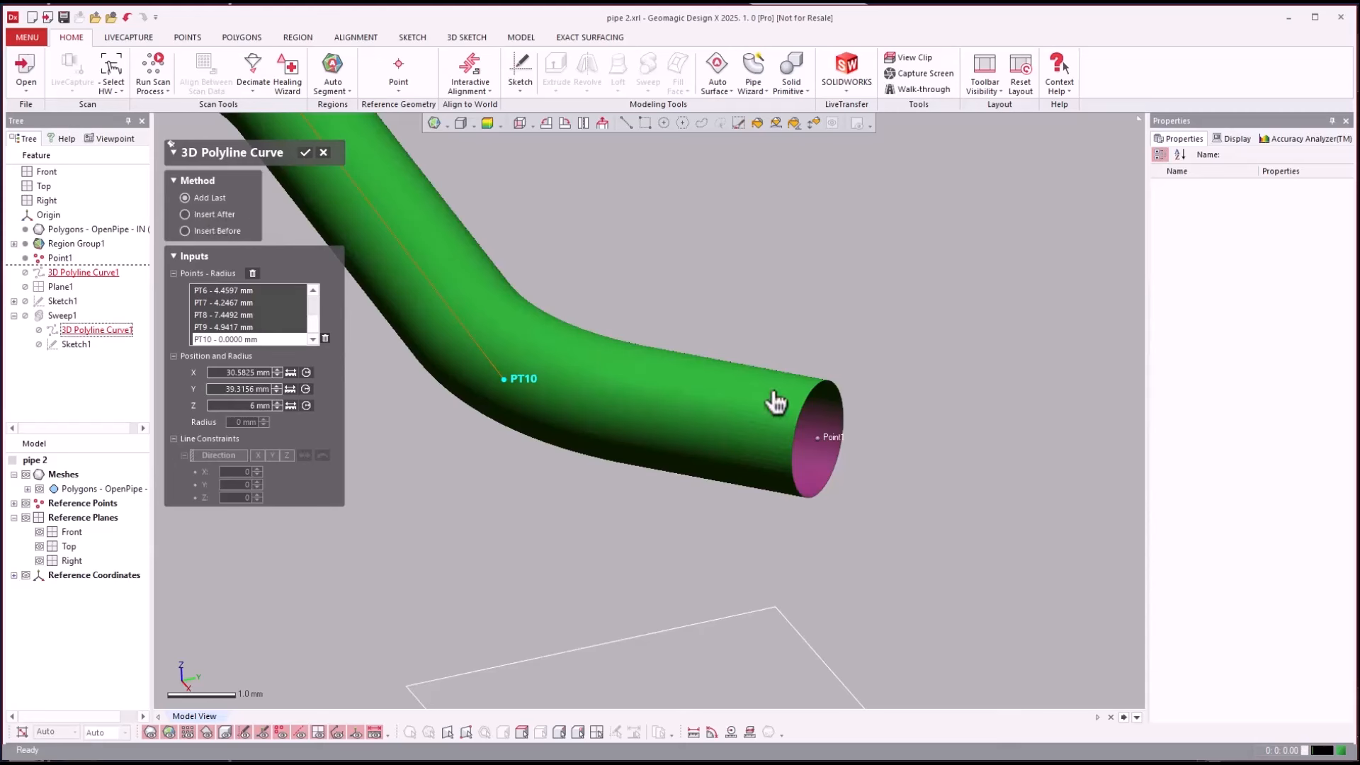
# Add a new last point to the polyline curve, placed on Point1 at the pipe's open end, and accept the edit
pyautogui.click(942, 389)
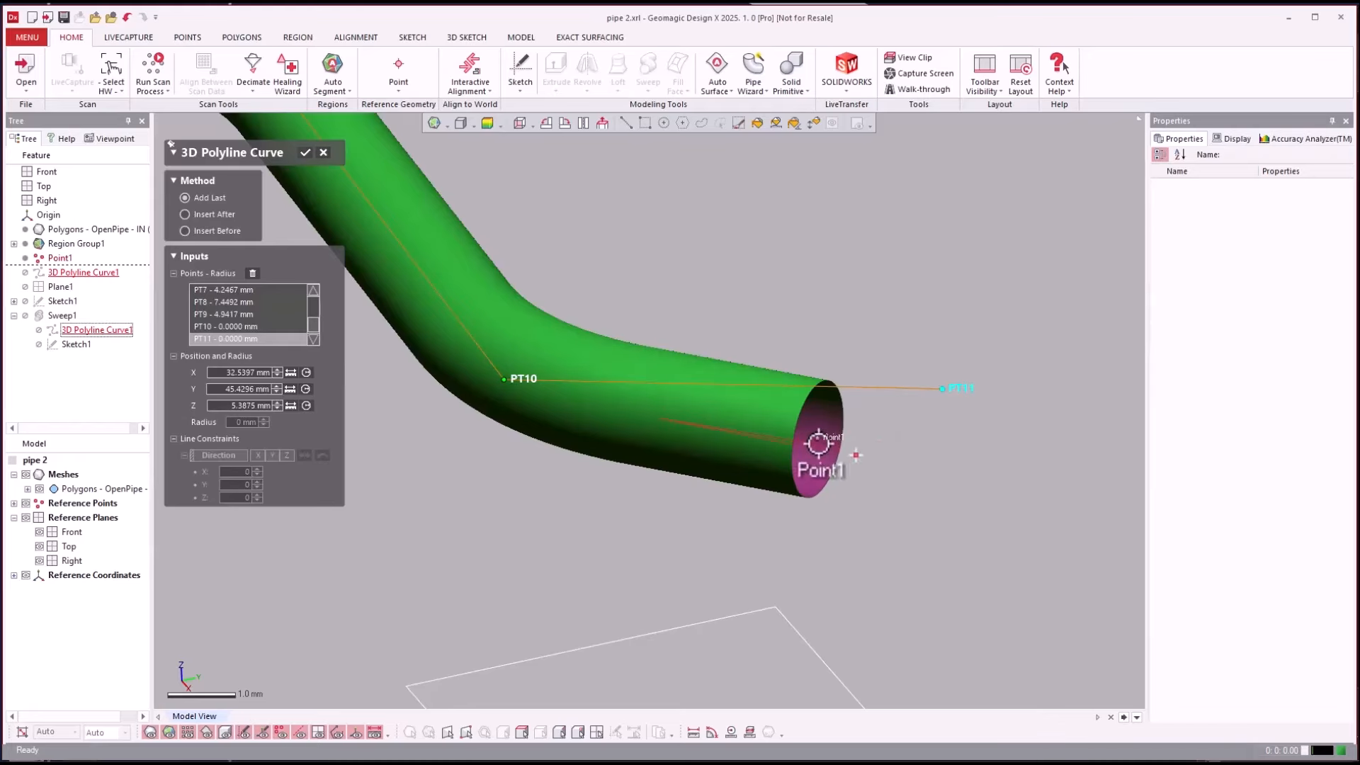
pyautogui.hotkey('ctrl', 'z')
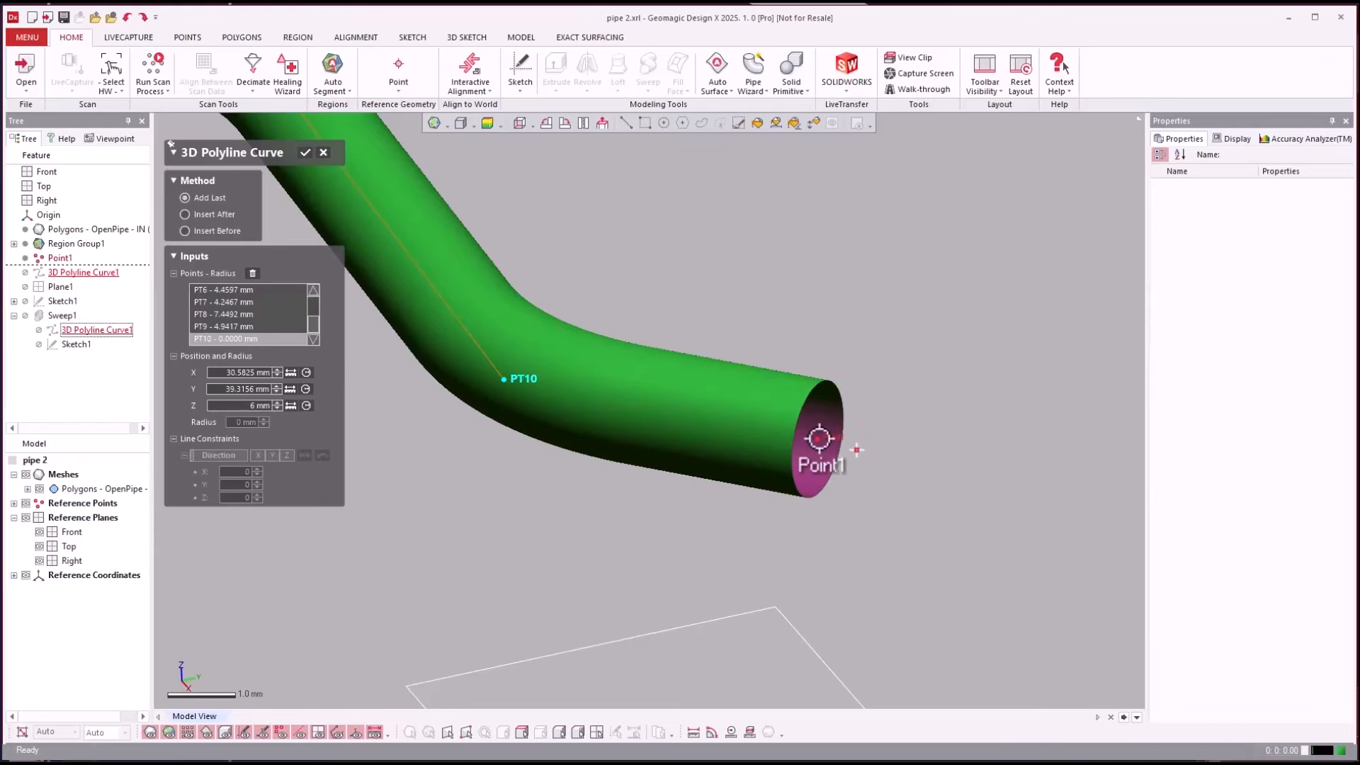
pyautogui.click(818, 437)
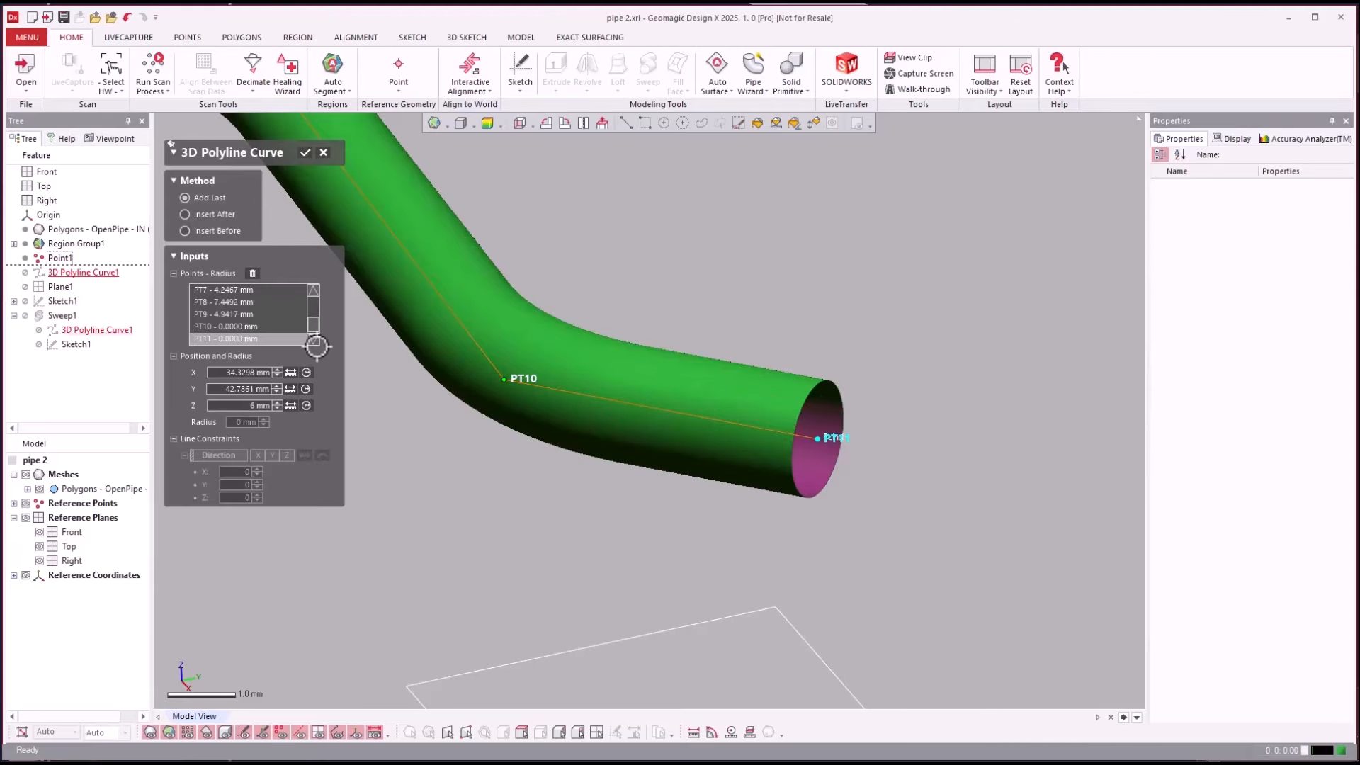
pyautogui.moveTo(533, 391); pyautogui.dragTo(558, 390, button='right')
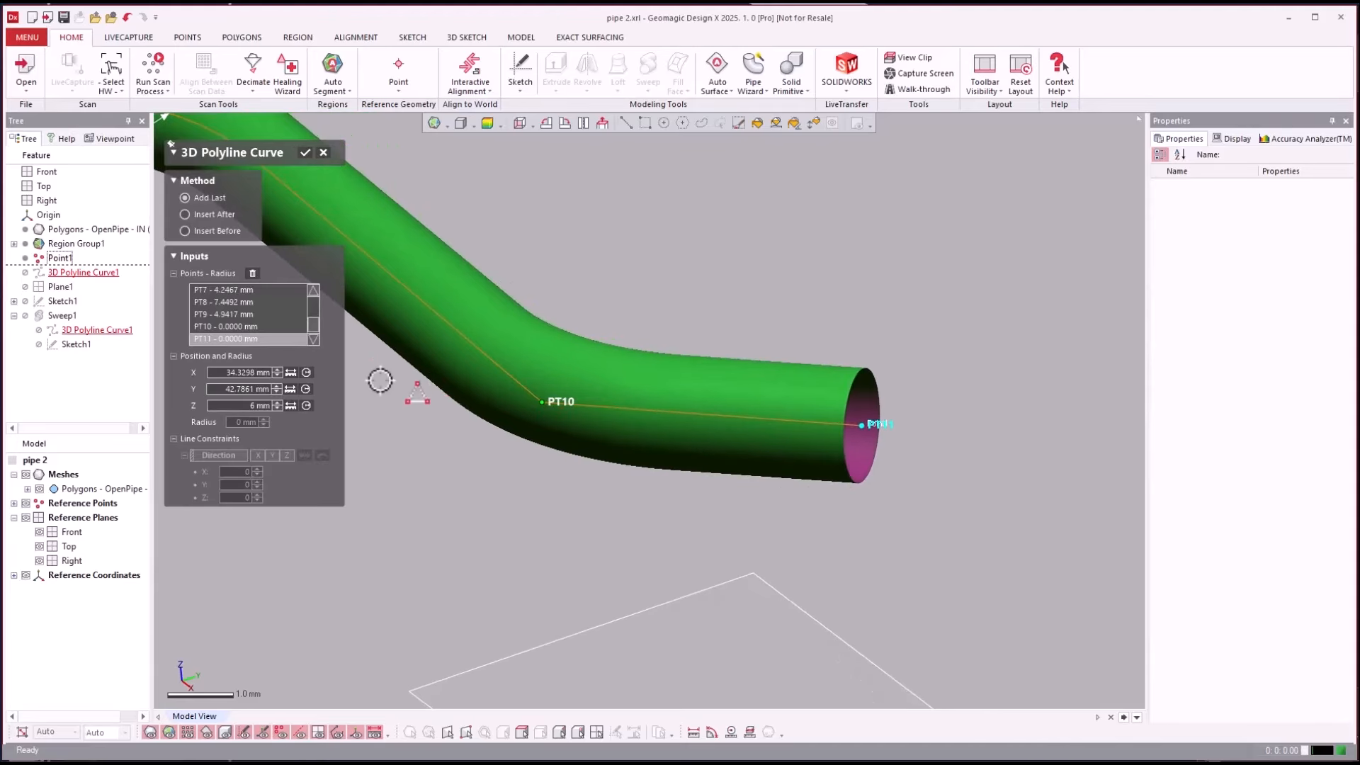
pyautogui.click(305, 153)
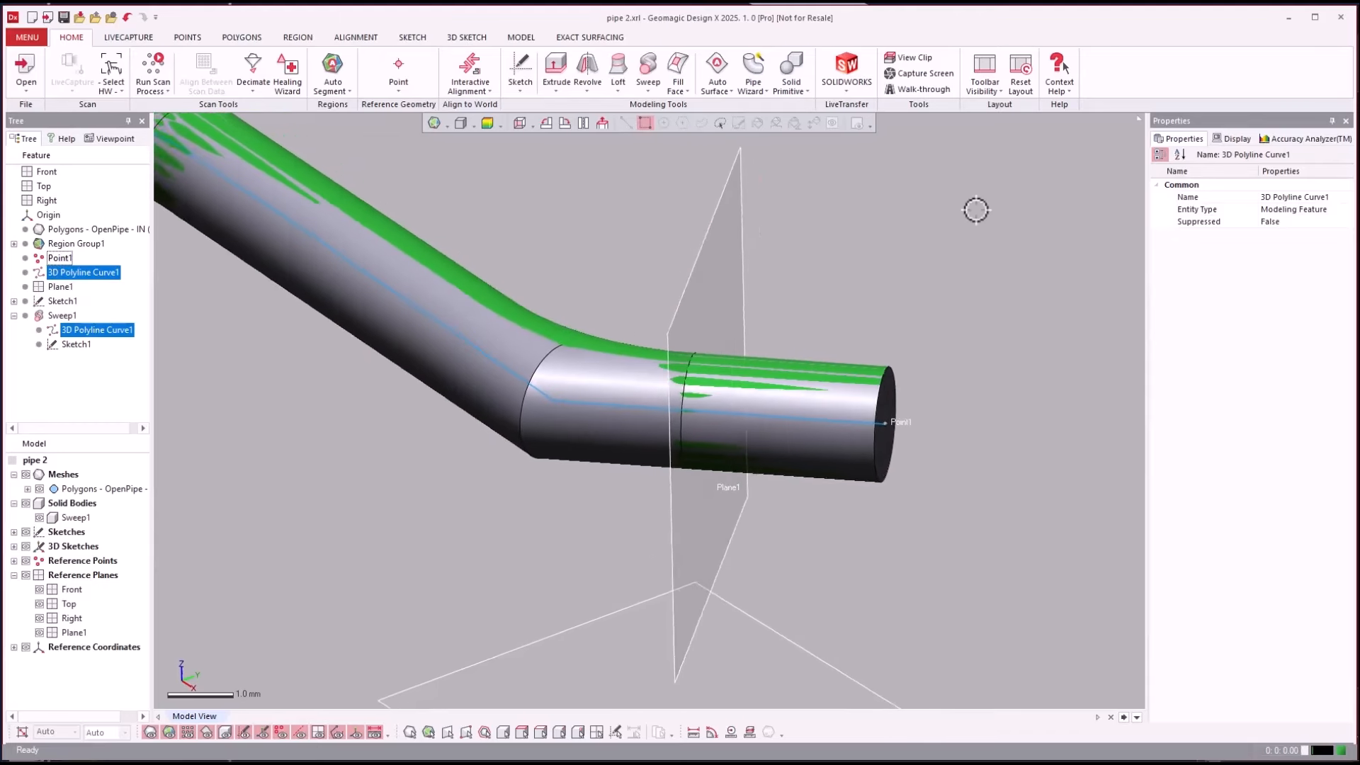
# Edit 3D Polyline Curve1 again and set the bend radius at PT10 to 5 mm
pyautogui.moveTo(978, 210); pyautogui.dragTo(918, 229, button='right')
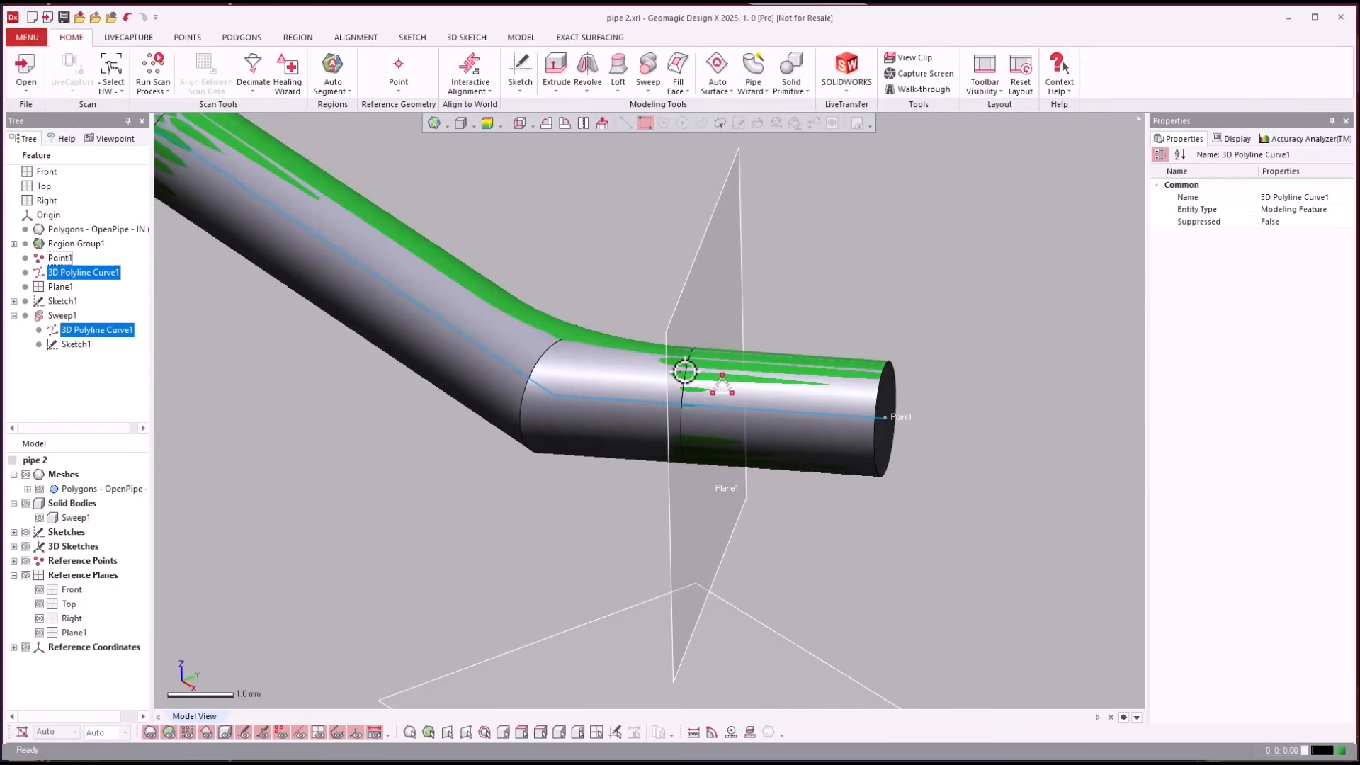
pyautogui.moveTo(685, 372); pyautogui.dragTo(646, 378, button='right')
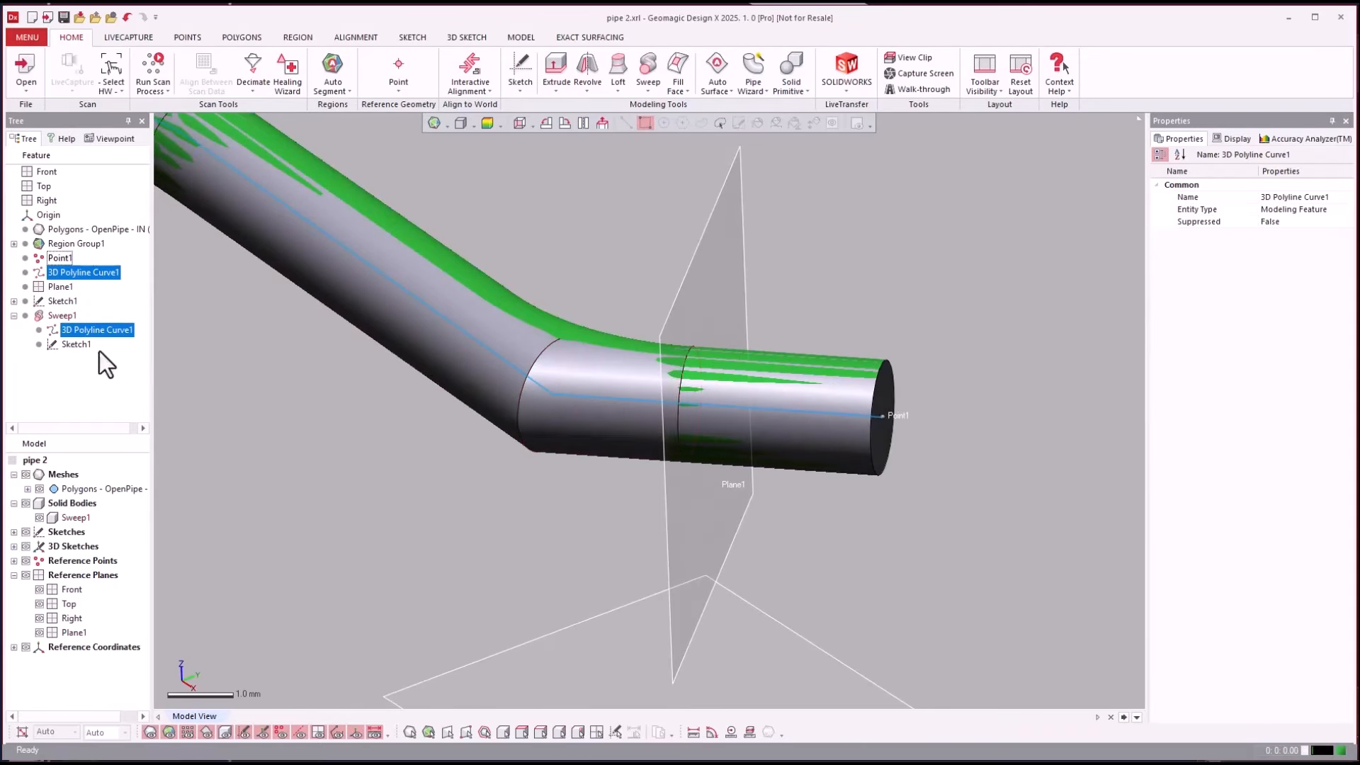
pyautogui.rightClick(62, 277)
pyautogui.click(84, 282)
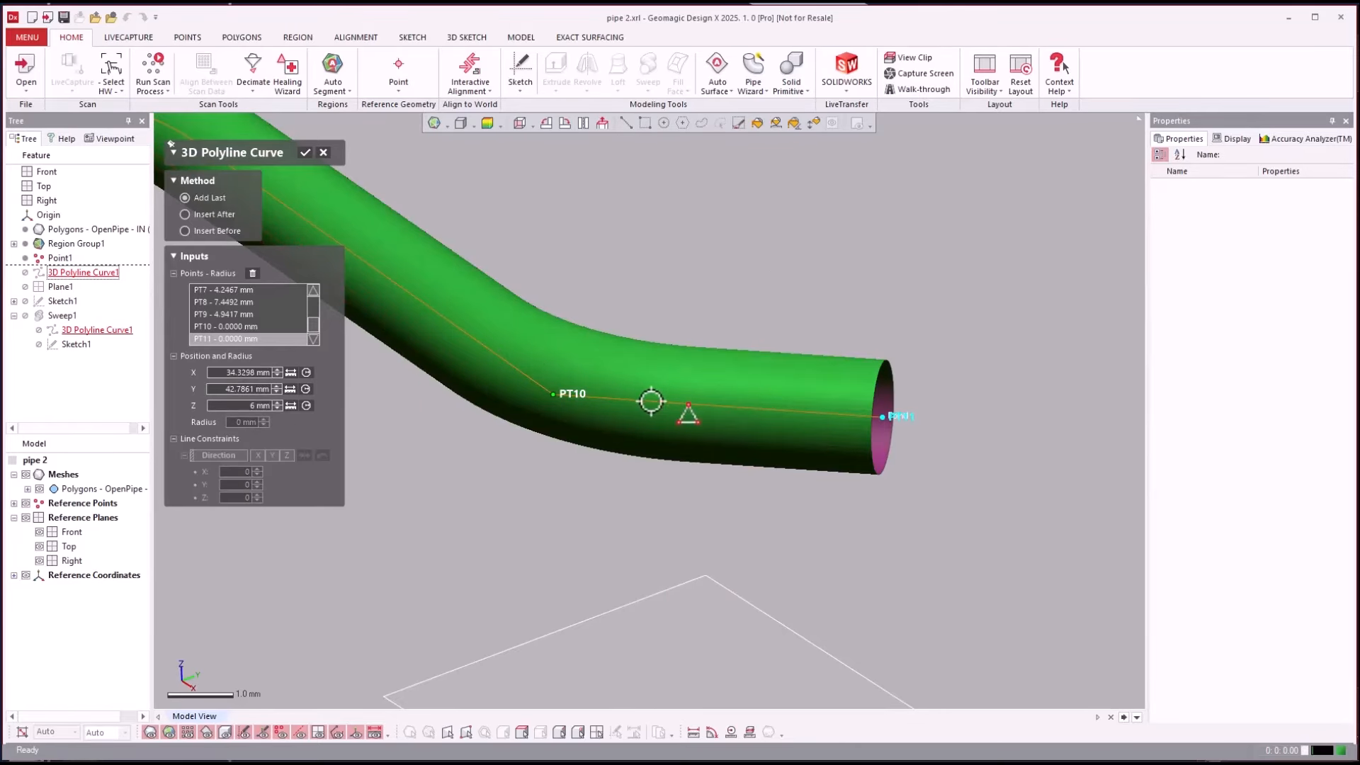
pyautogui.click(554, 395)
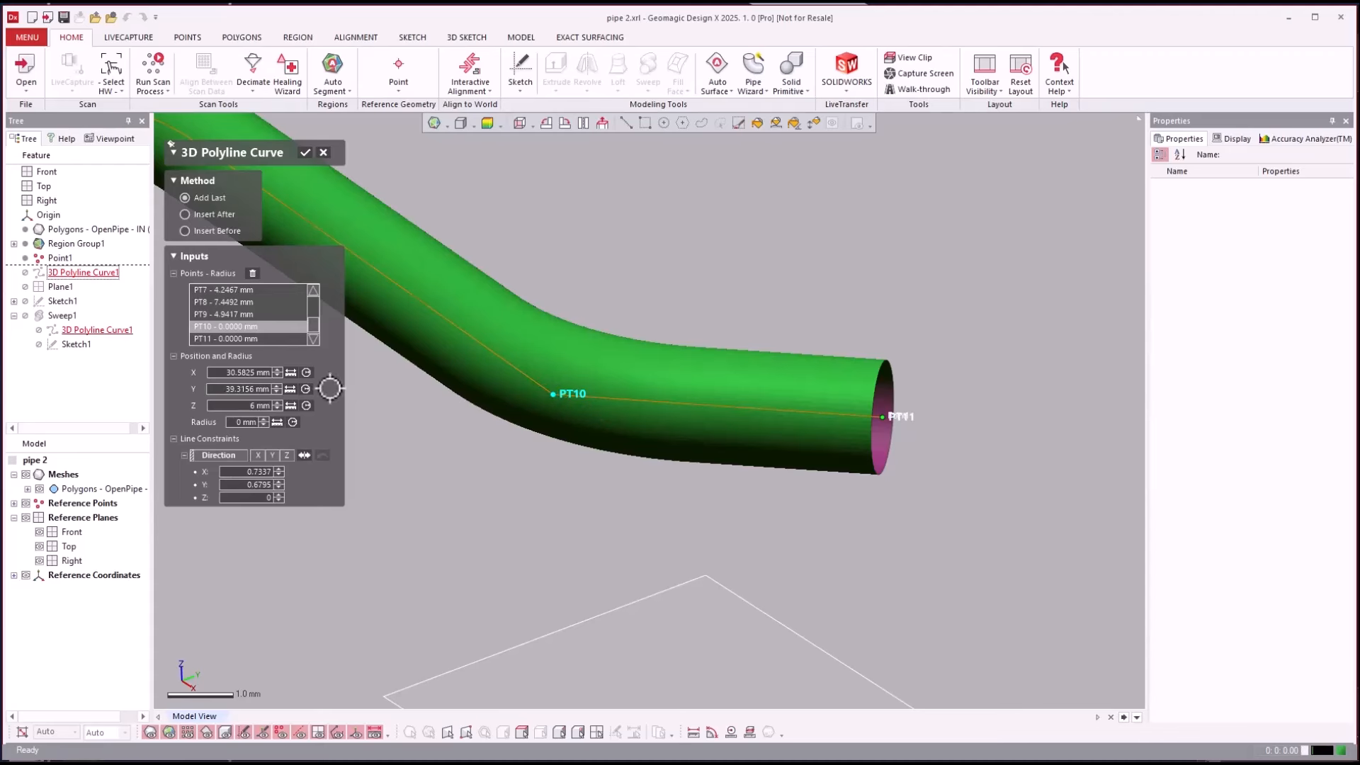
pyautogui.click(233, 424)
pyautogui.write('5')
pyautogui.press('Return')
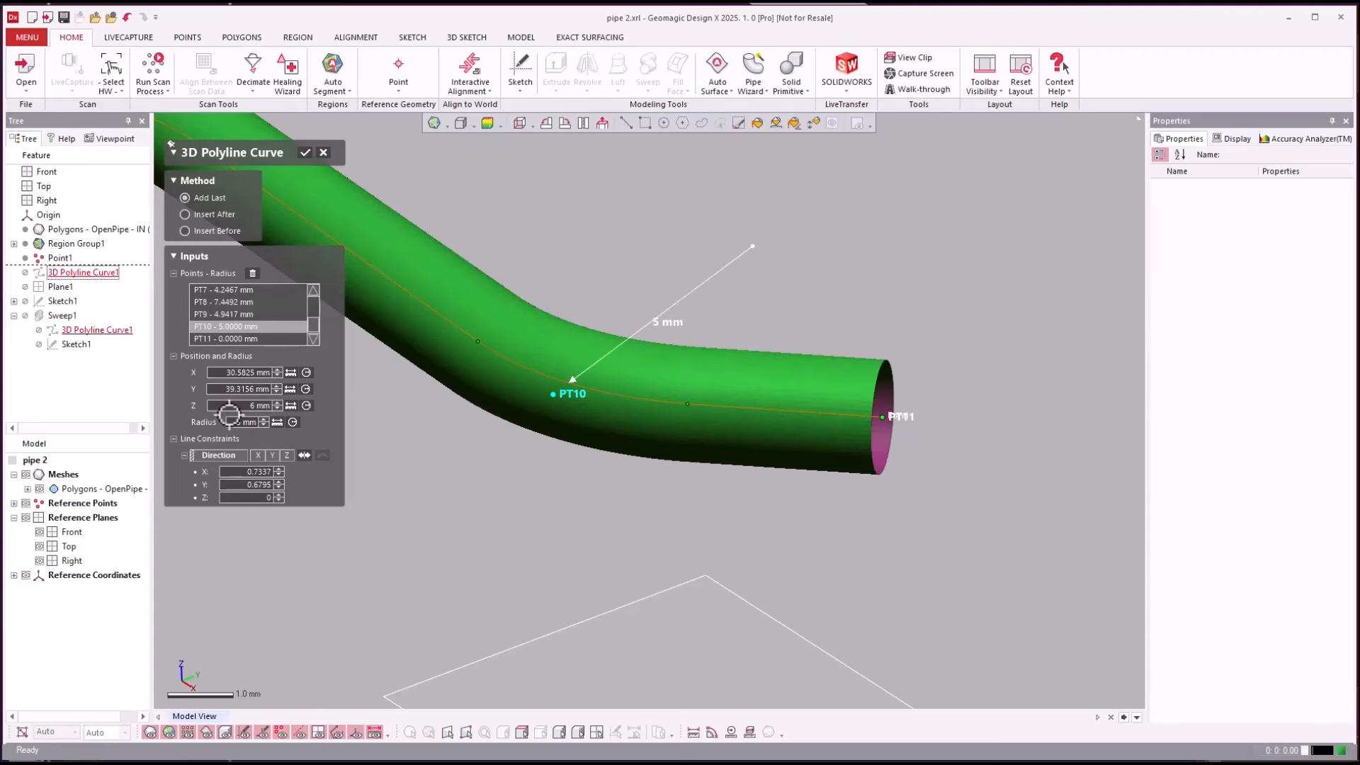
pyautogui.click(305, 152)
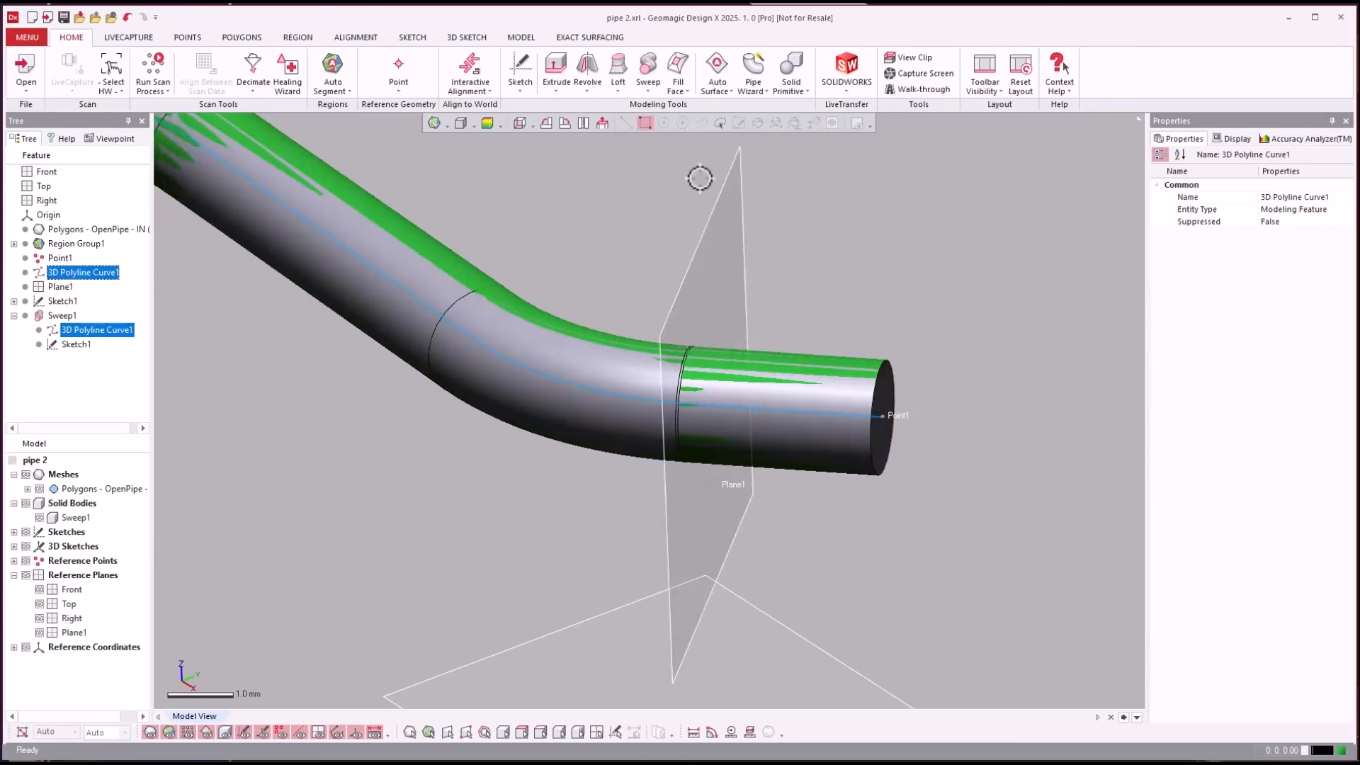
# Examine the rebuilt sweep against the scan along the whole pipe, including its 3D polyline path
pyautogui.scroll(-2, 876, 211)
pyautogui.moveTo(876, 212); pyautogui.dragTo(984, 554, button='right')
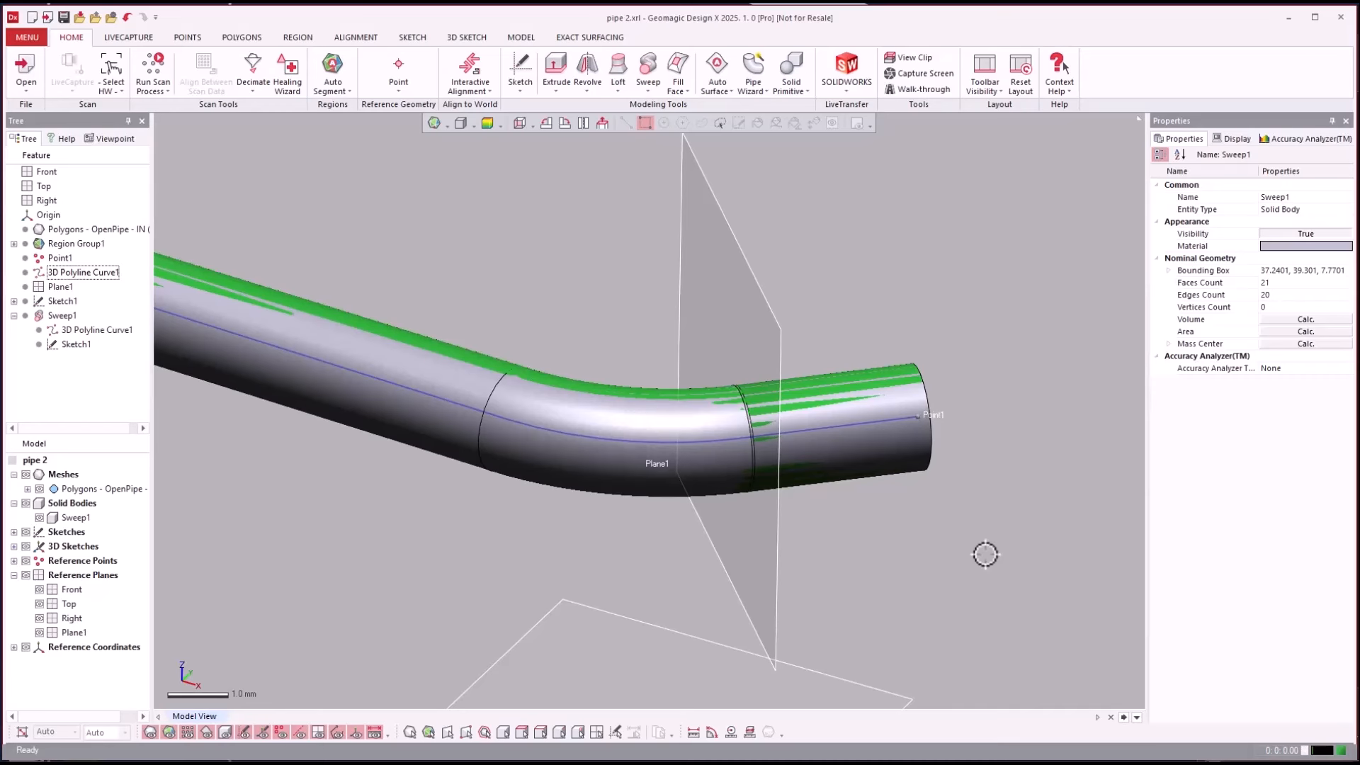
pyautogui.scroll(-1, 709, 666)
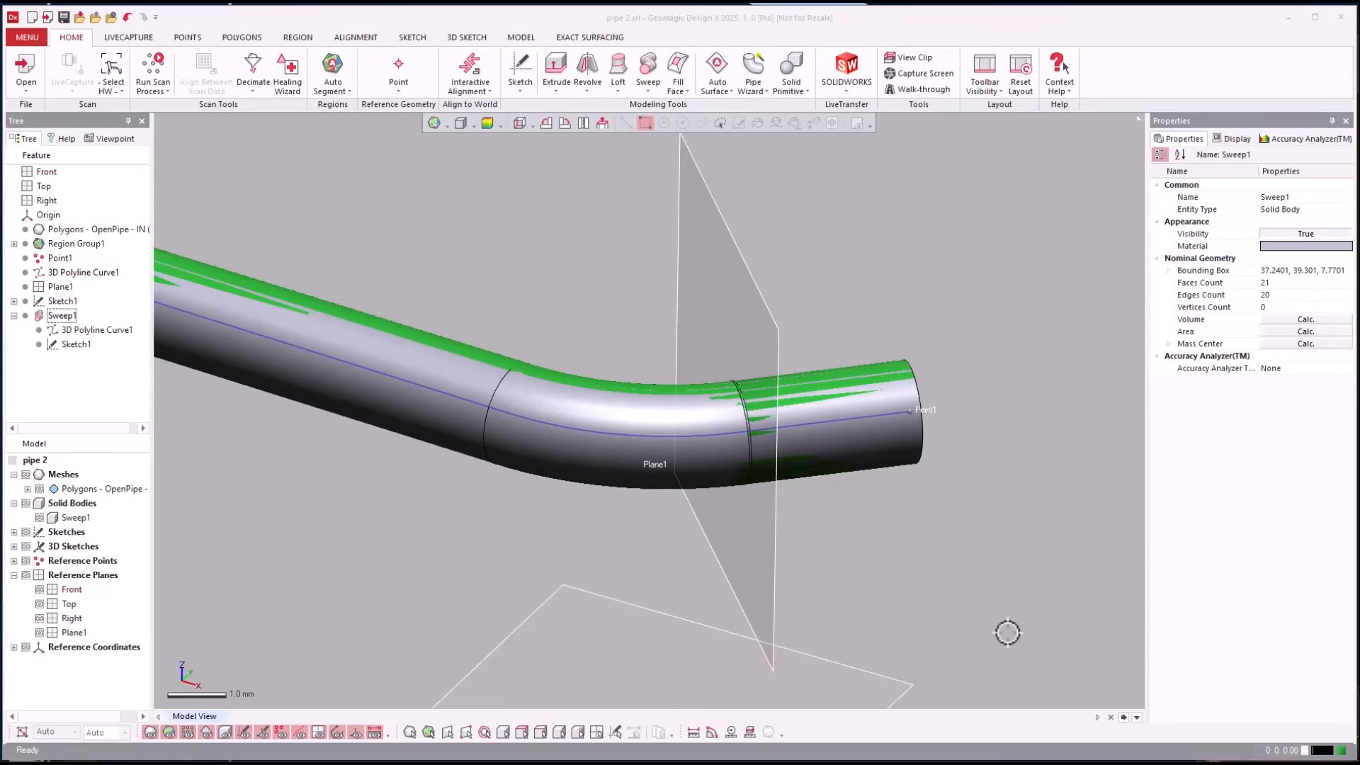
pyautogui.moveTo(1026, 498); pyautogui.dragTo(863, 158, button='right')
pyautogui.scroll(-4, 884, 289)
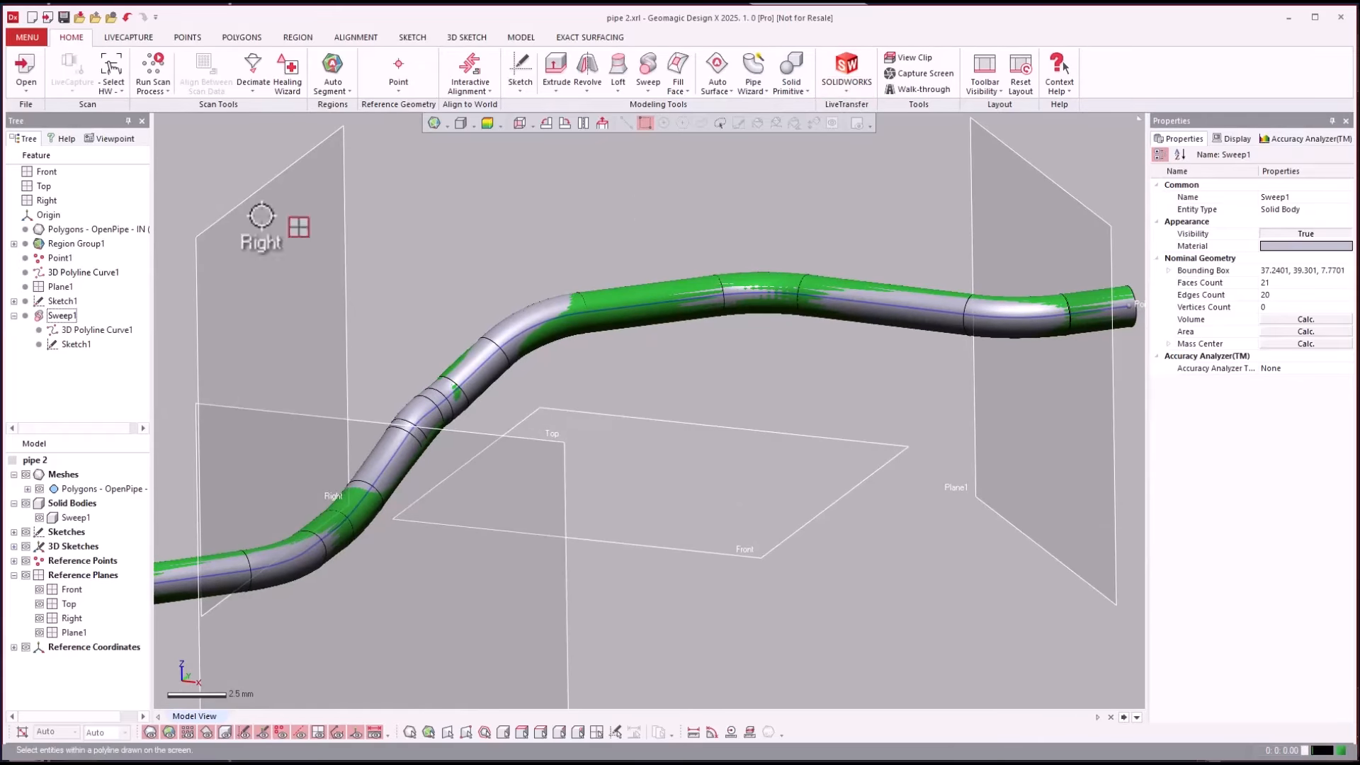
pyautogui.click(71, 332)
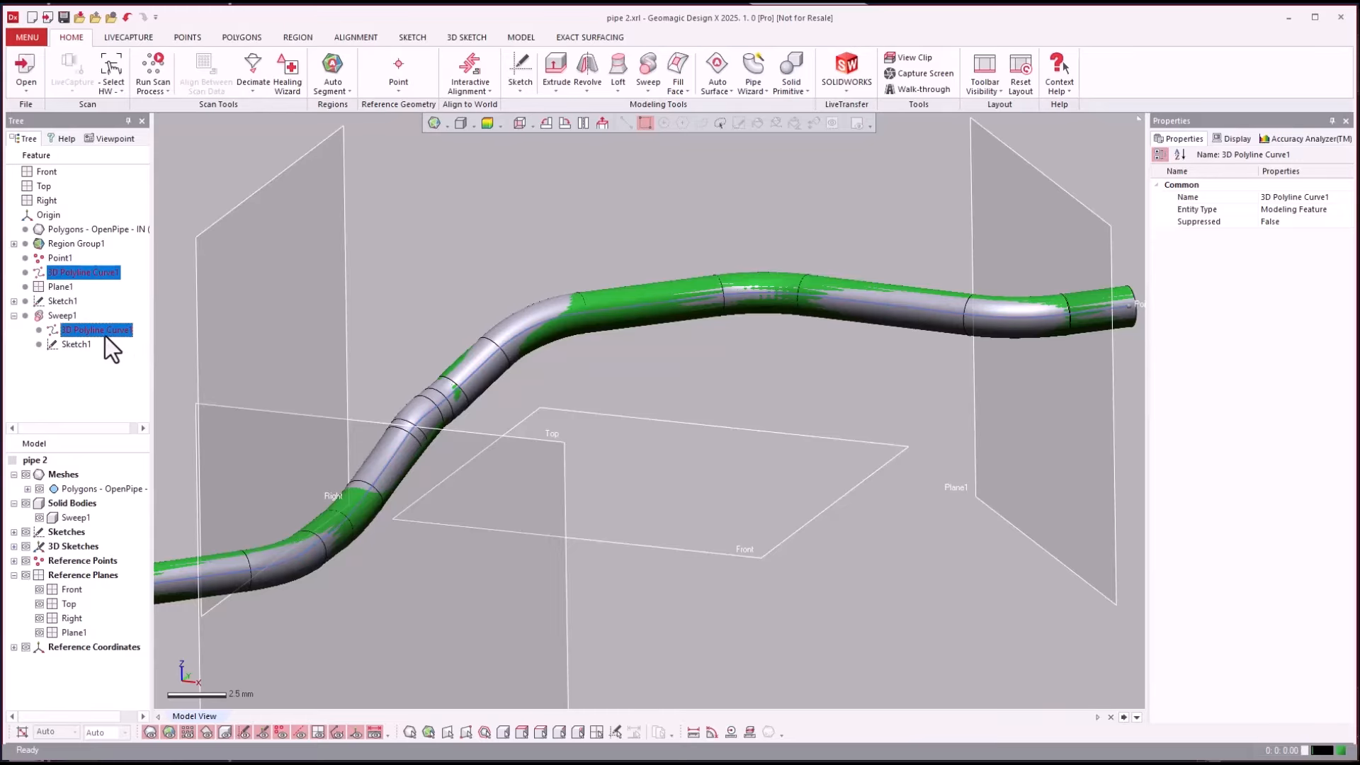
# Set up a LiveTransfer of the pipe model to SOLIDWORKS, starting from the first feature
pyautogui.click(589, 240)
pyautogui.click(853, 92)
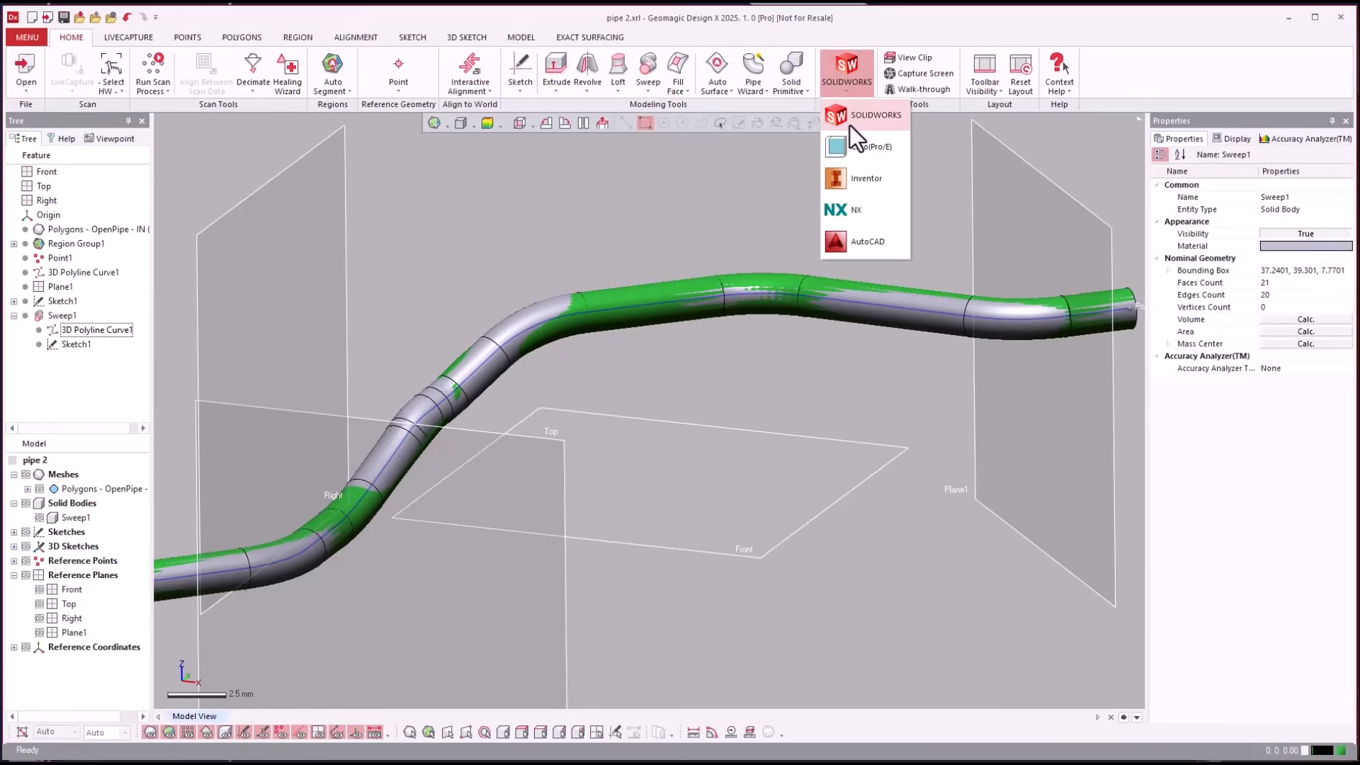
pyautogui.click(853, 125)
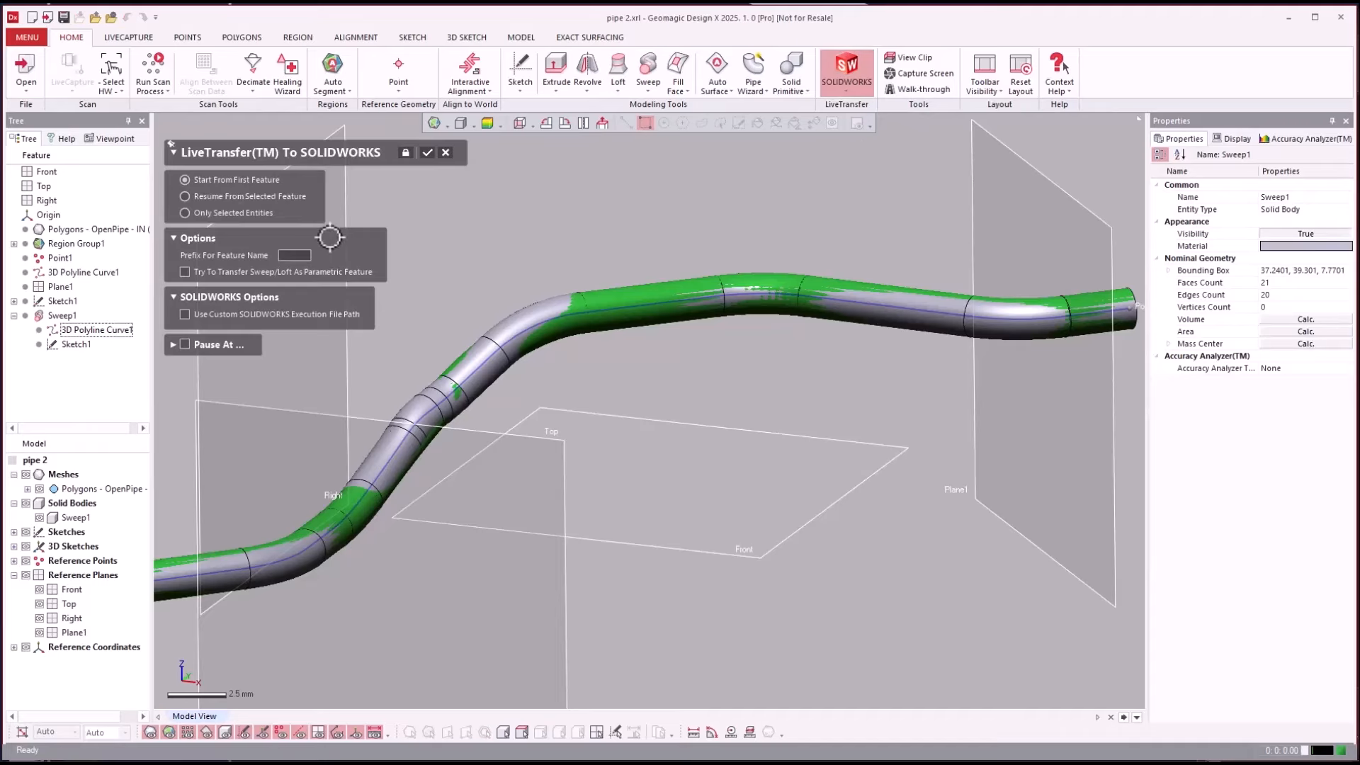
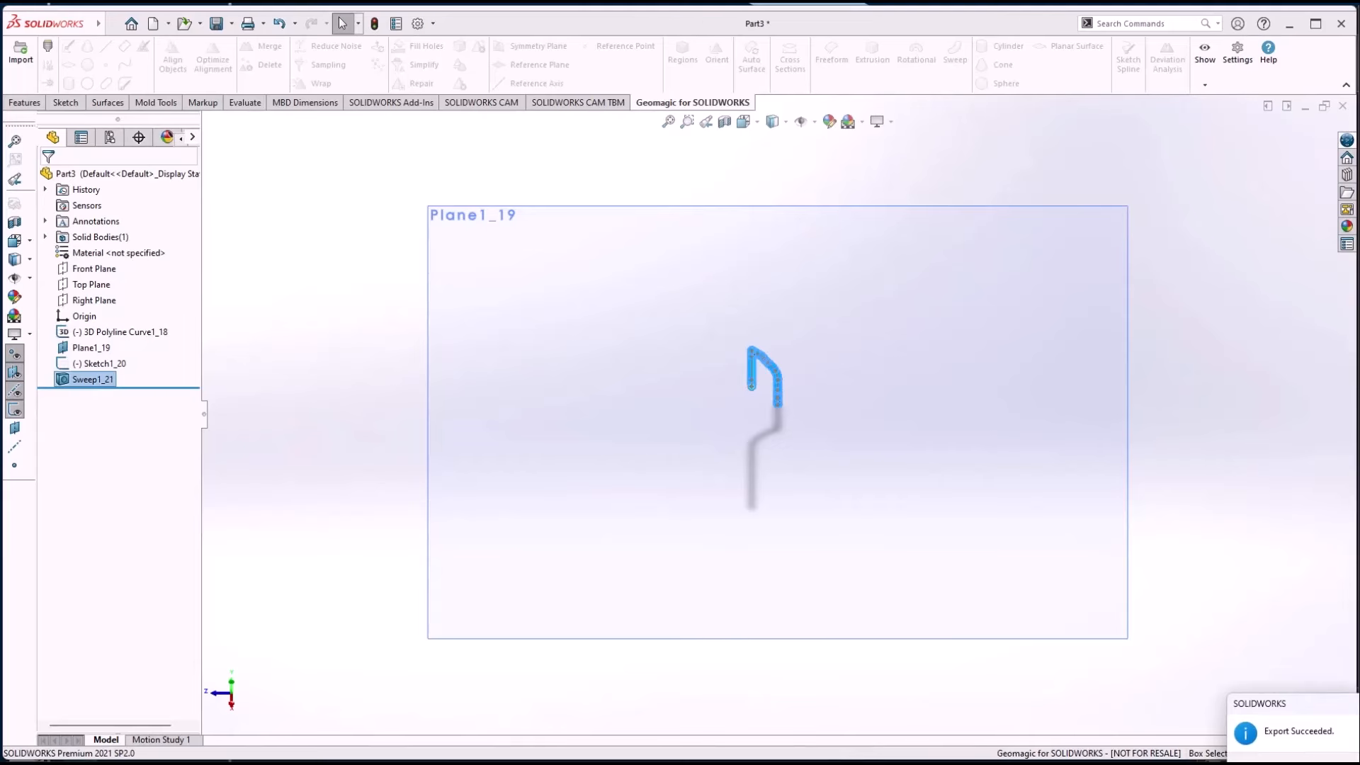
# Examine the transferred pipe in SOLIDWORKS, including its plane, profile sketch and 3D polyline curve, and toggle the display of planes
pyautogui.click(1049, 487)
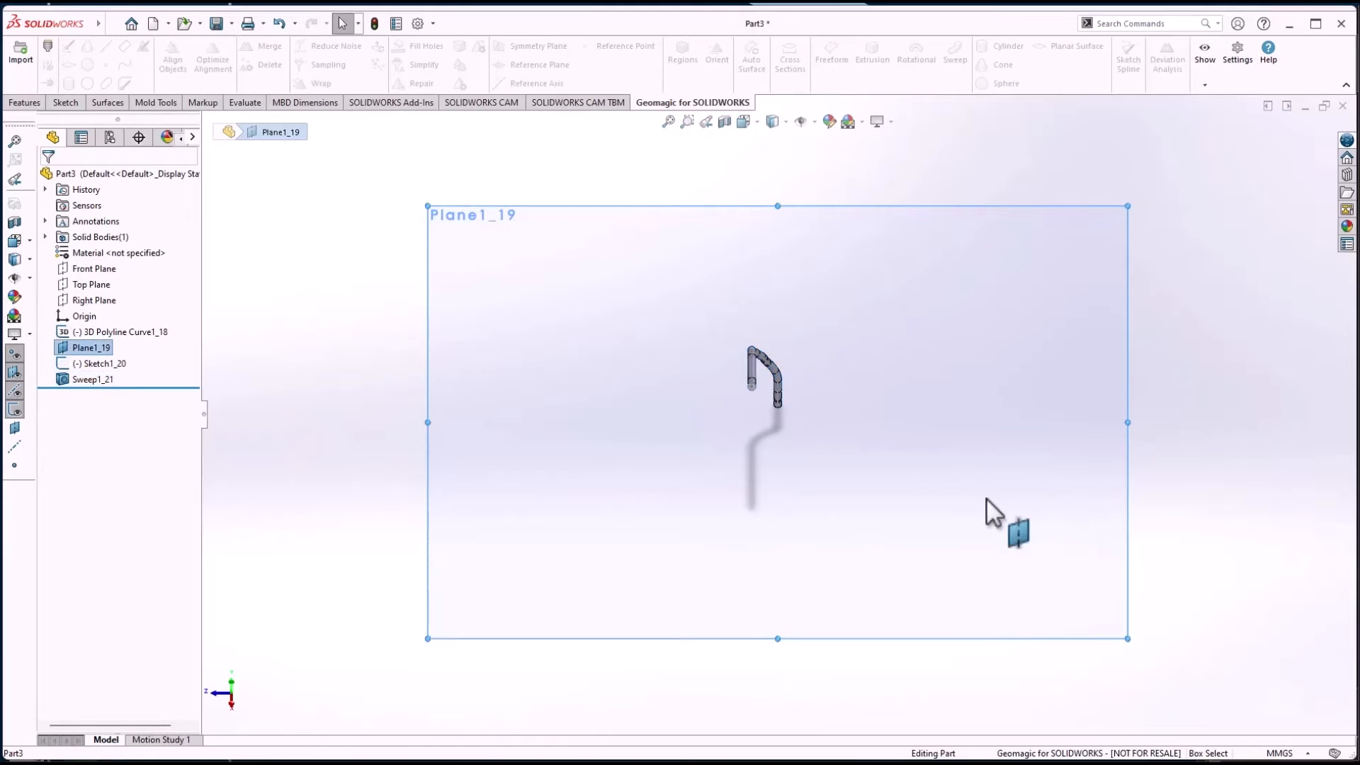
pyautogui.moveTo(730, 472); pyautogui.dragTo(728, 473, button='middle')
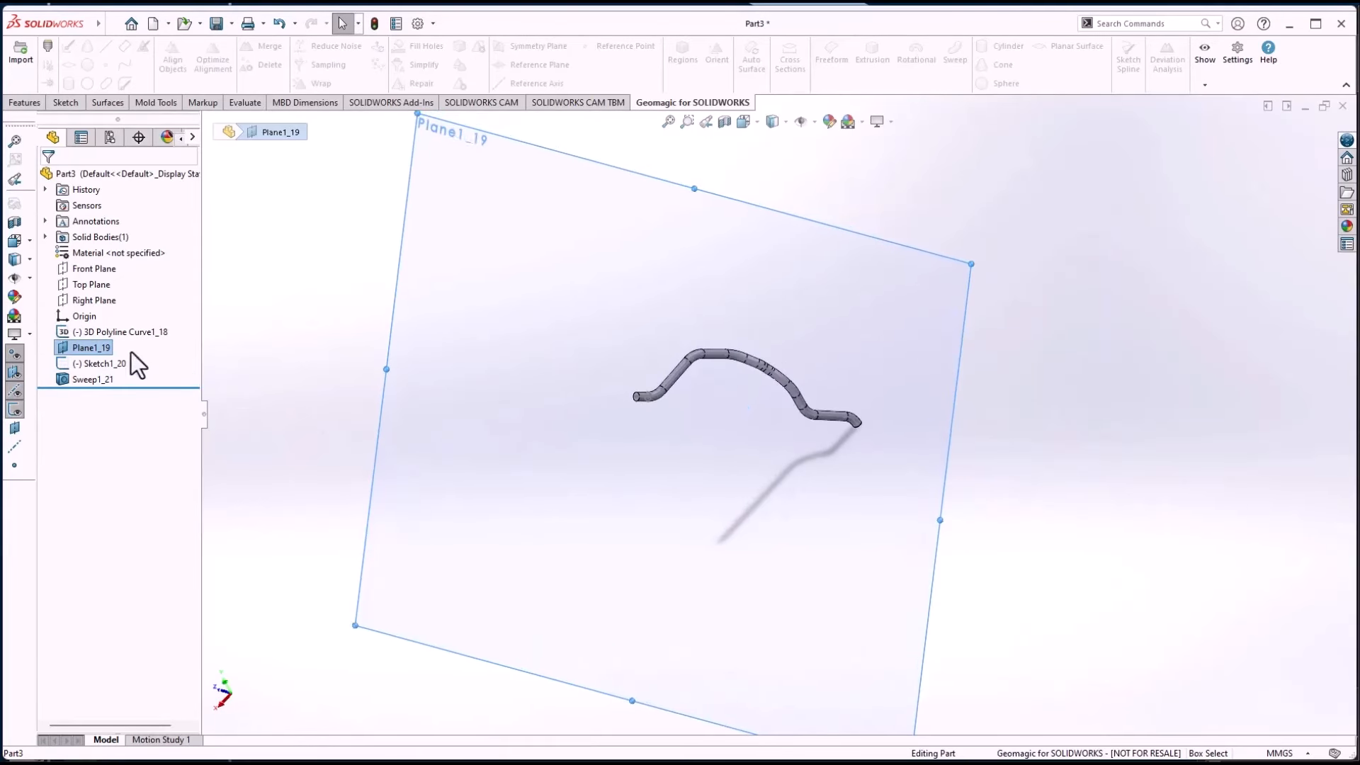
pyautogui.click(106, 363)
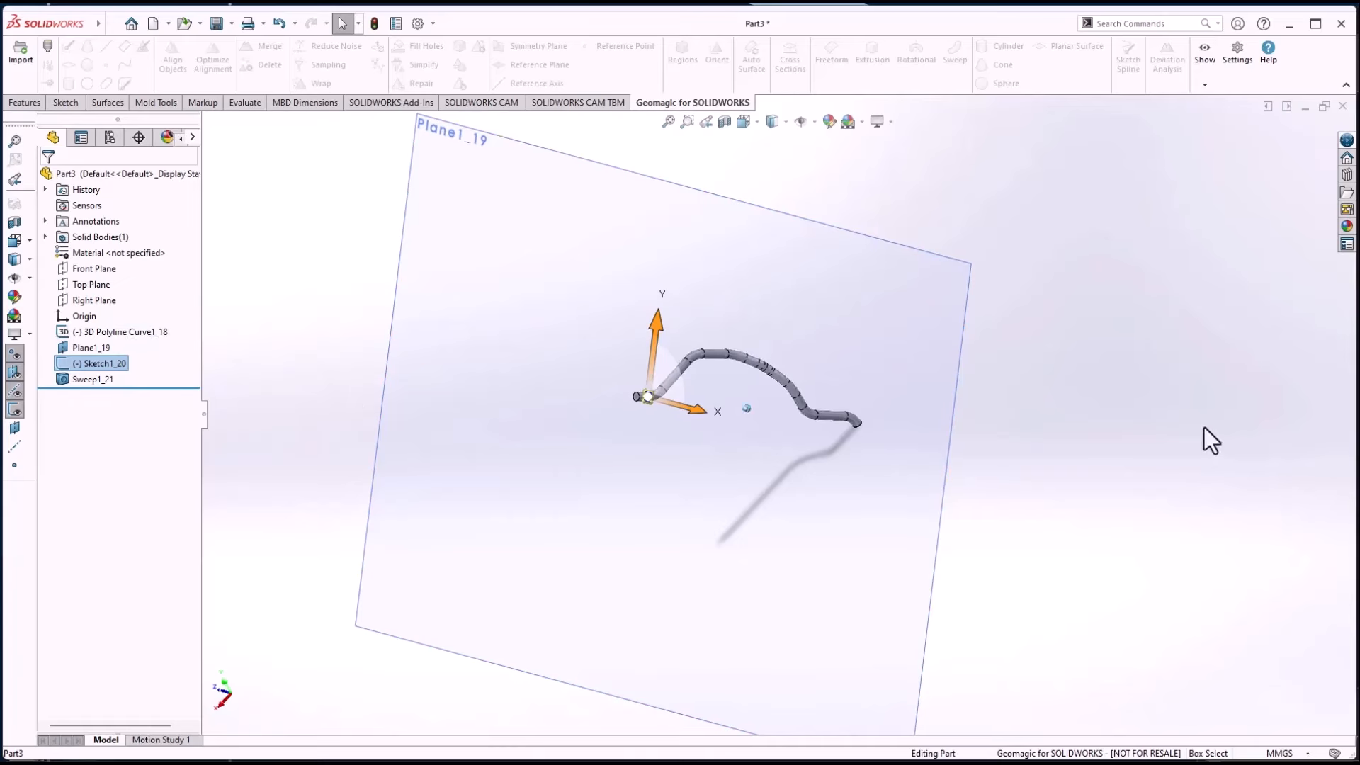
pyautogui.click(92, 333)
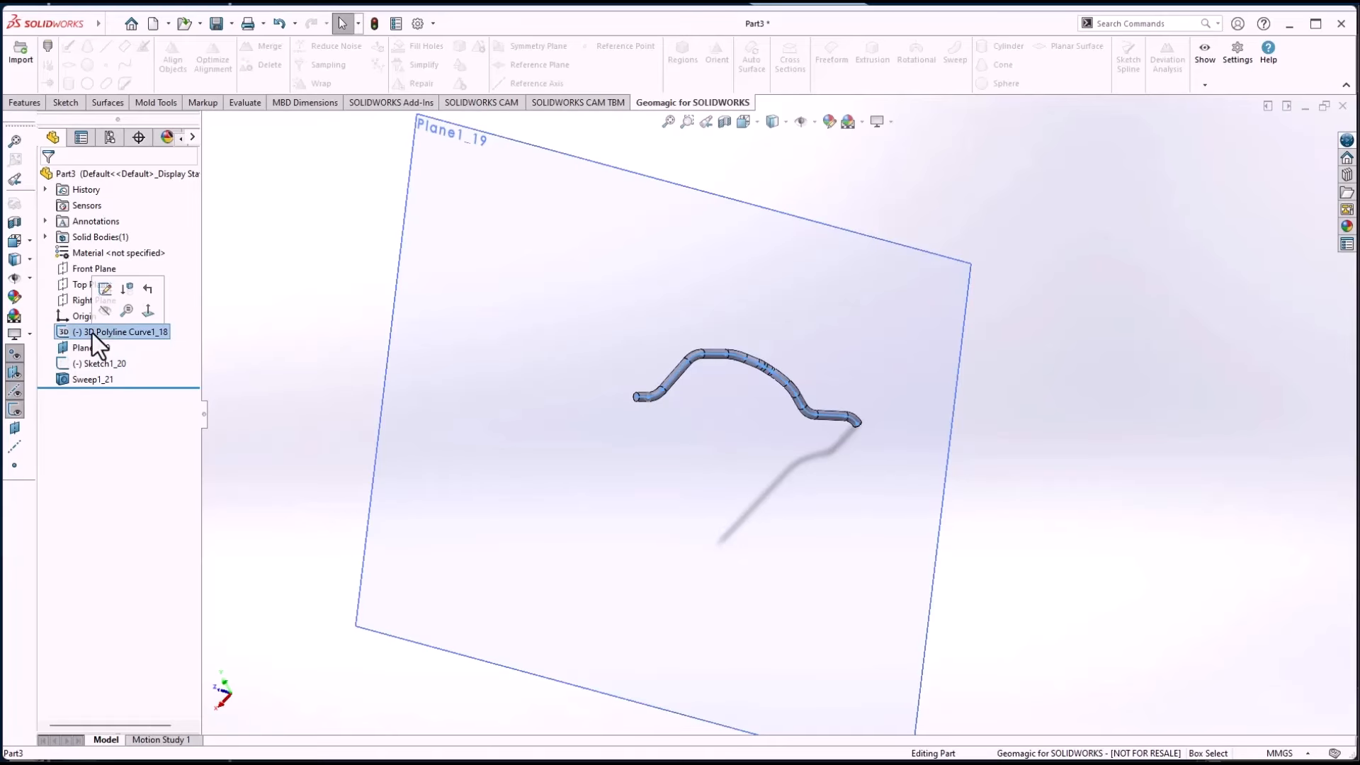
pyautogui.click(1029, 506)
pyautogui.moveTo(1030, 506); pyautogui.dragTo(1063, 535, button='middle')
pyautogui.scroll(-1, 1063, 534)
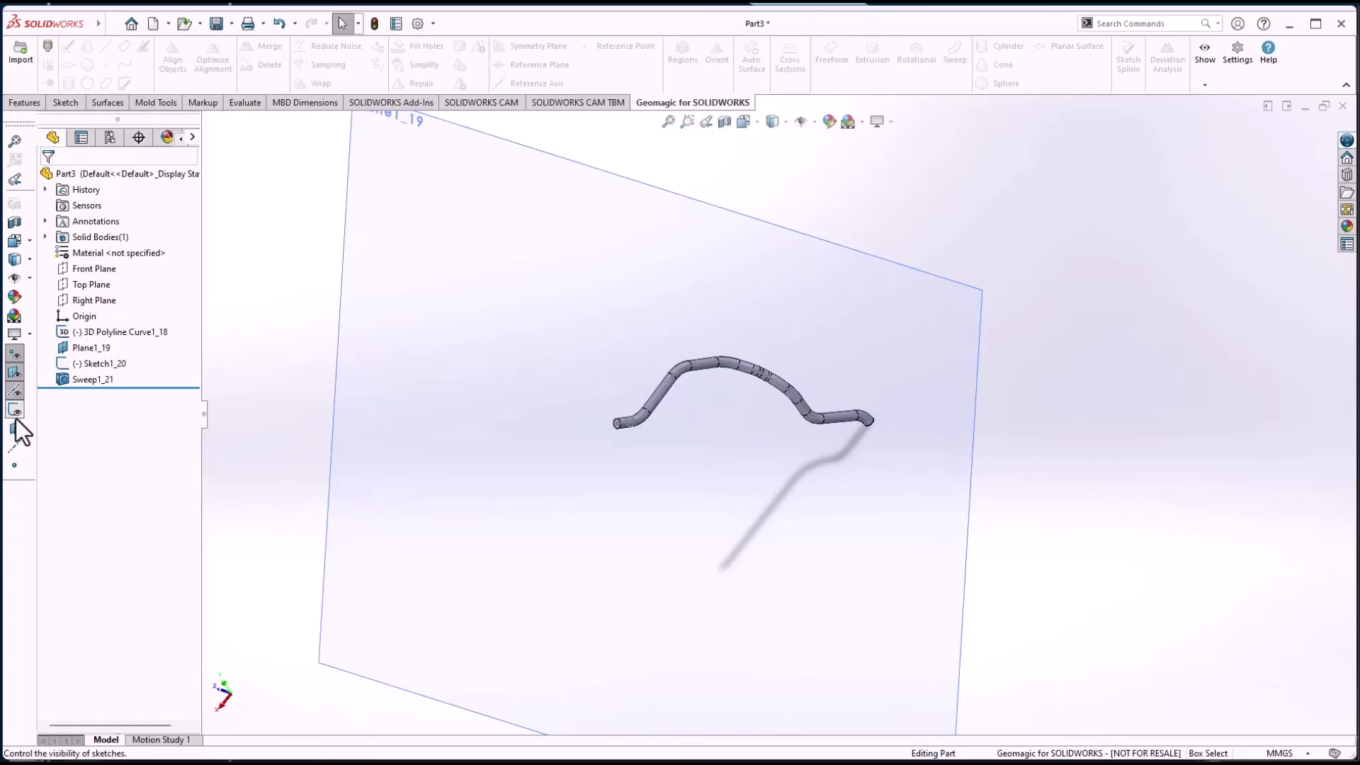
pyautogui.click(12, 375)
pyautogui.moveTo(788, 449); pyautogui.dragTo(737, 536, button='middle')
pyautogui.scroll(-4, 737, 535)
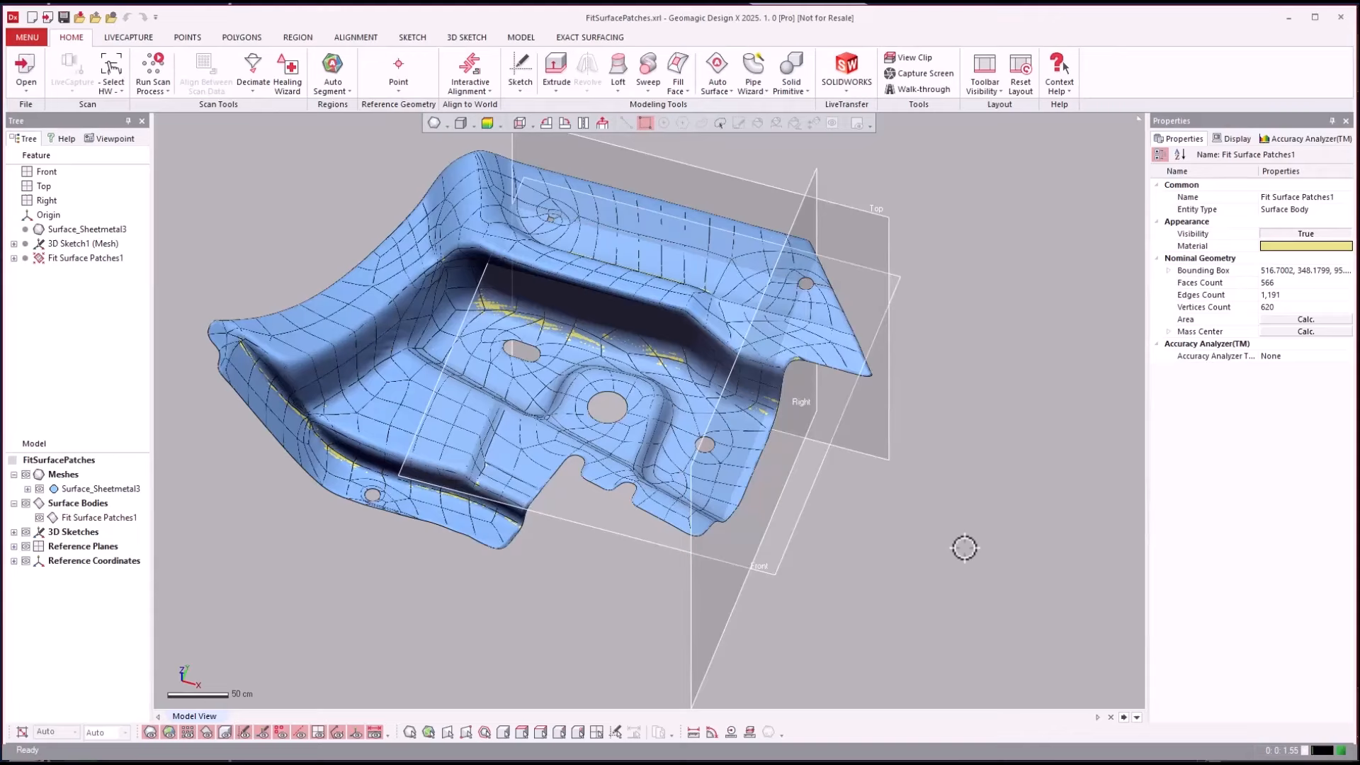
# In Geomagic Design X, hide the Fit Surface Patches1 surface body and select its feature to highlight the patch network on the sheet metal mesh
pyautogui.scroll(4, 965, 548)
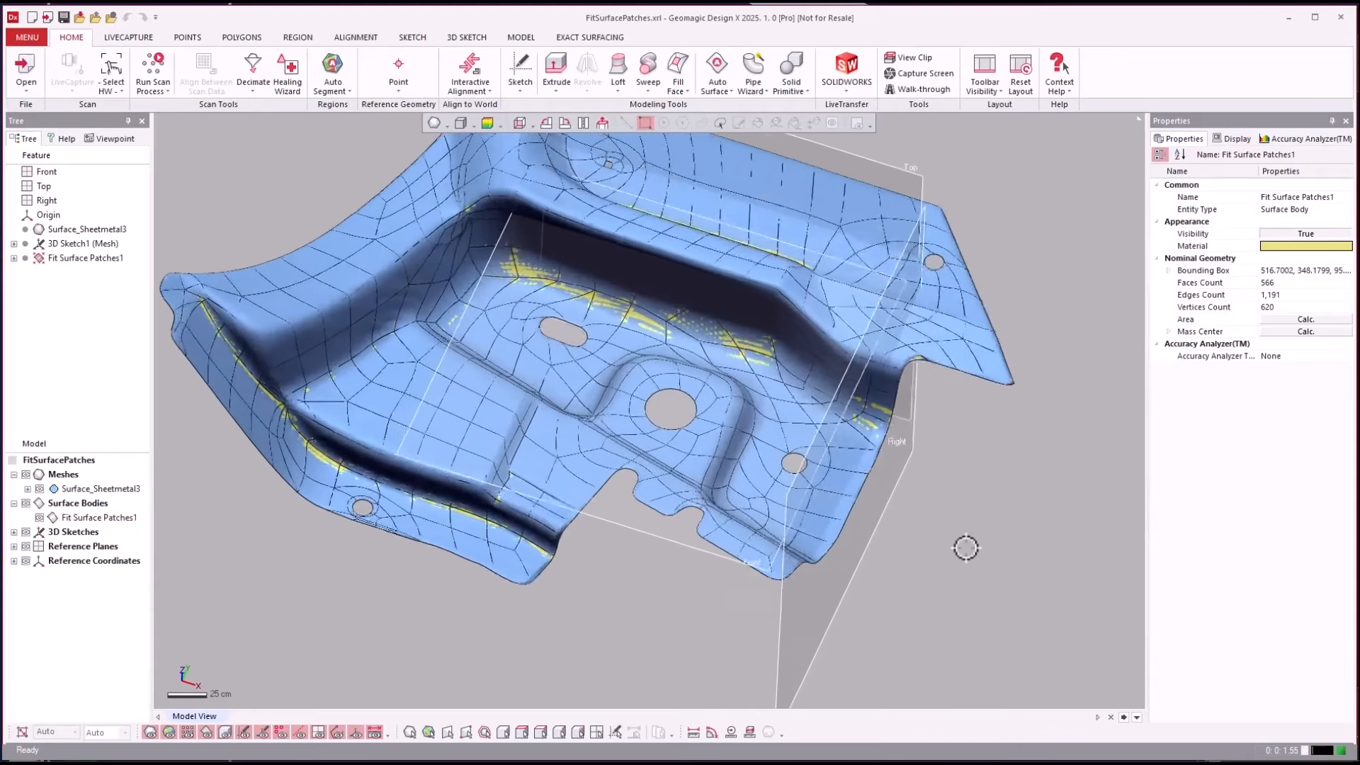
pyautogui.click(40, 517)
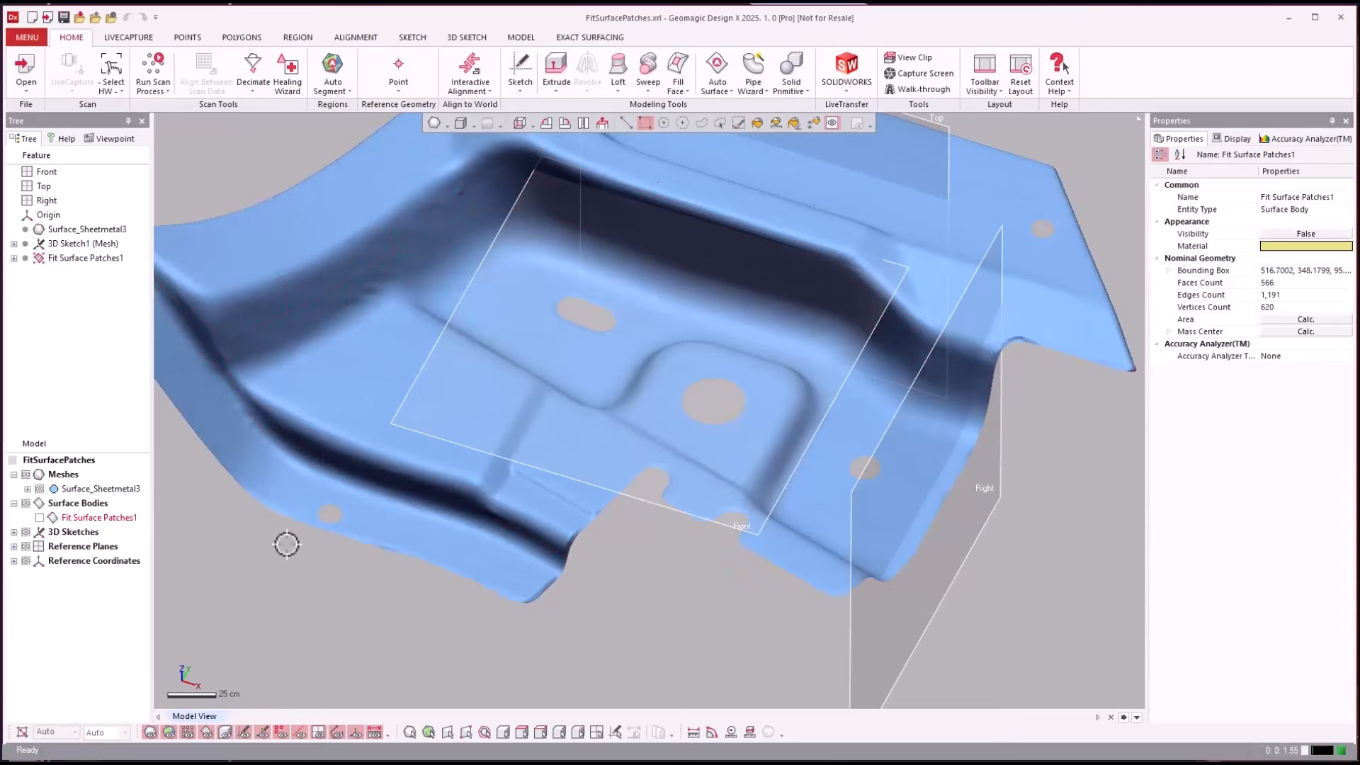
pyautogui.moveTo(330, 645); pyautogui.dragTo(182, 561, button='right')
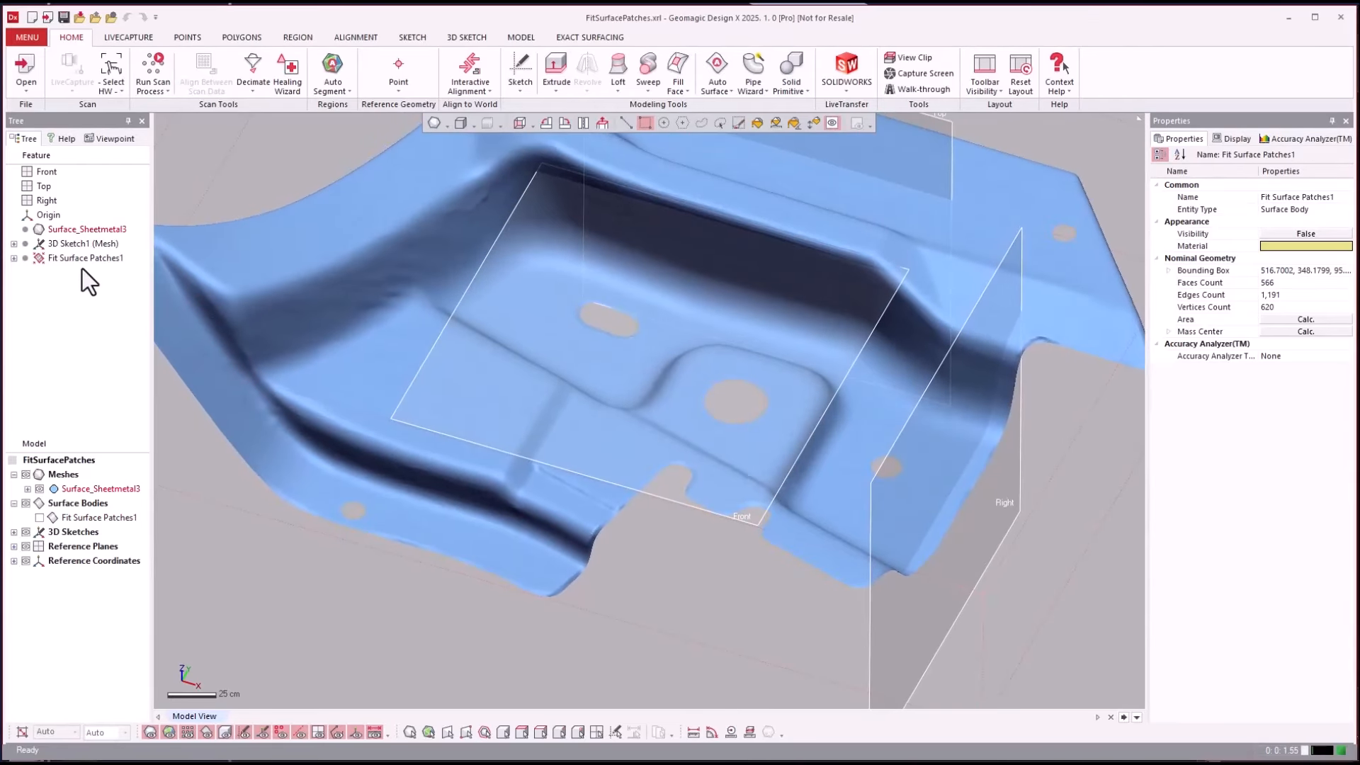
pyautogui.click(71, 258)
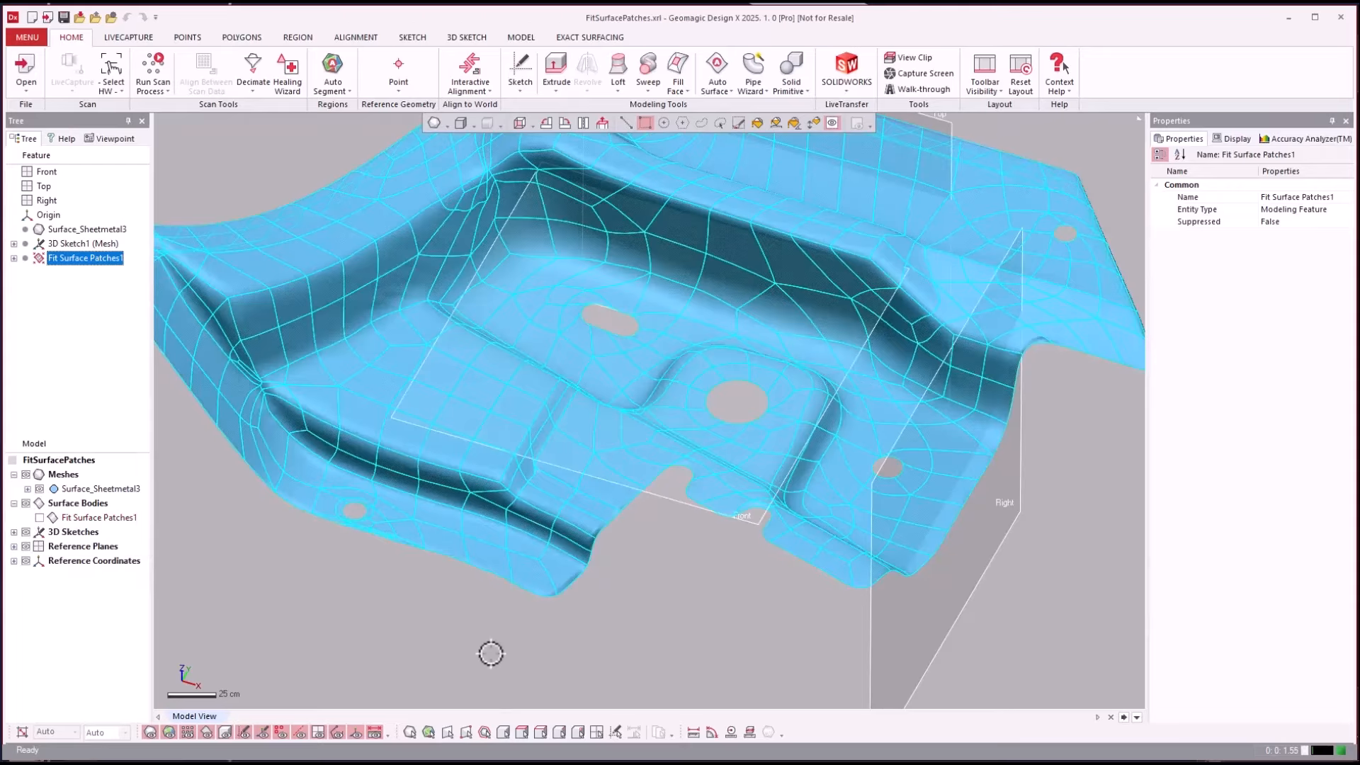
# Display the 3D Sketch1 (Mesh) patch network over the sheet metal mesh, keeping the fitted surface body hidden
pyautogui.click(40, 517)
pyautogui.click(14, 532)
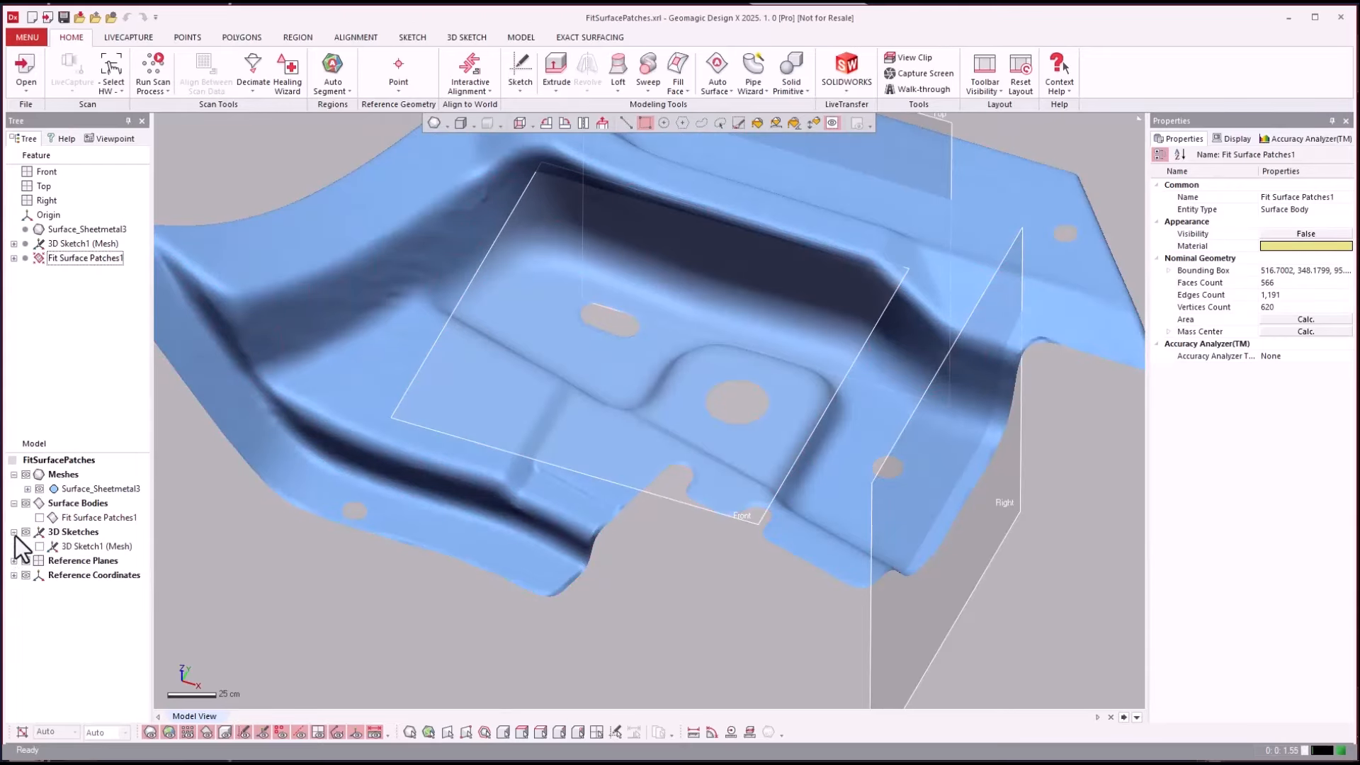
pyautogui.click(39, 546)
pyautogui.moveTo(365, 631); pyautogui.dragTo(546, 668, button='right')
pyautogui.scroll(-2, 546, 668)
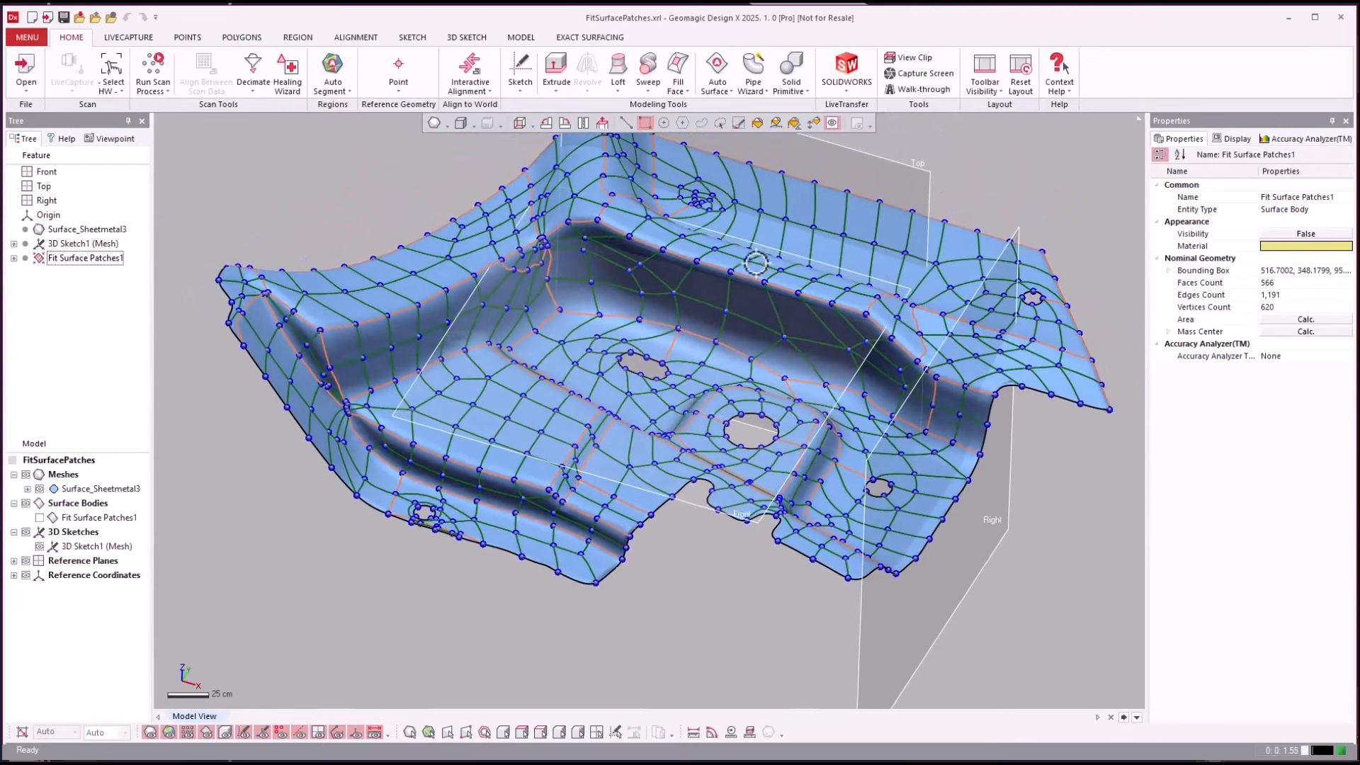
# Fit surface patches to the 3D Sketch1 (Mesh) curves with the Adaptive fitting method
pyautogui.click(587, 37)
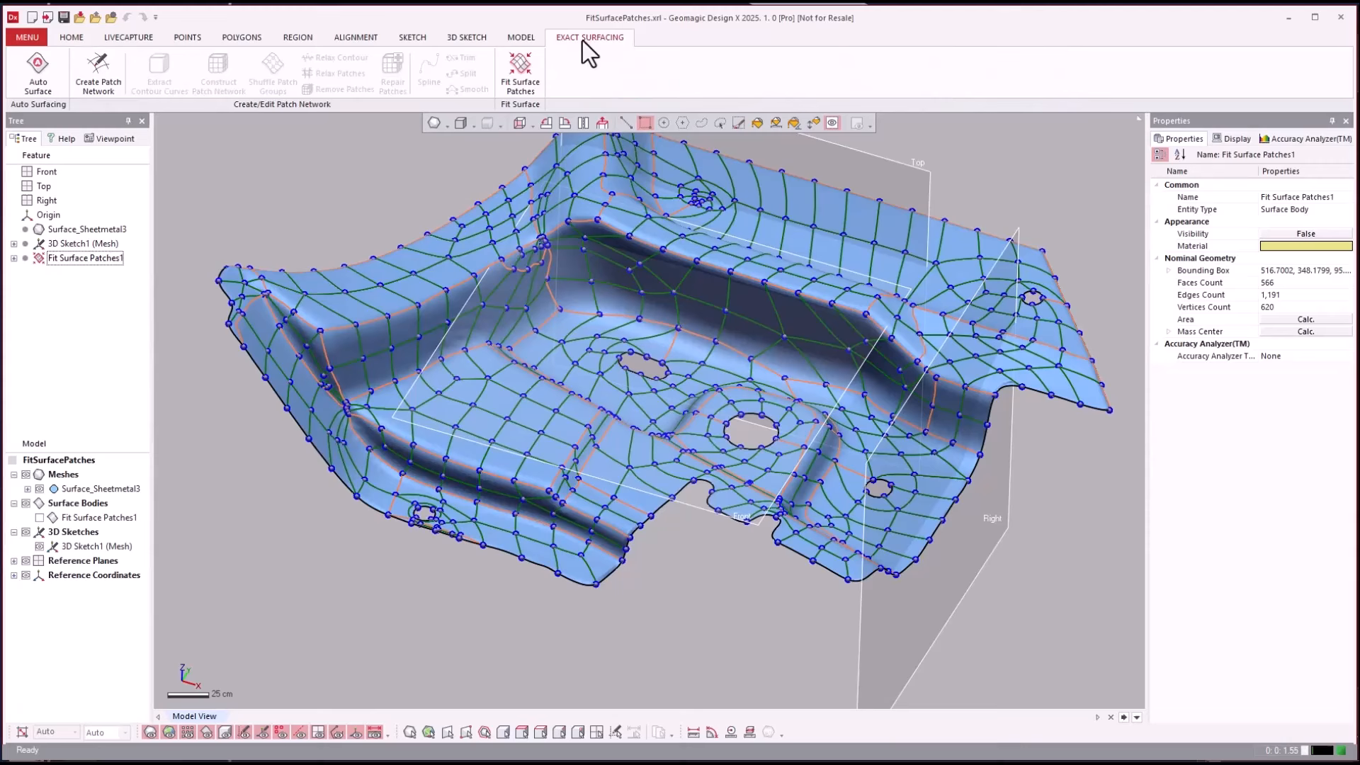
pyautogui.click(518, 65)
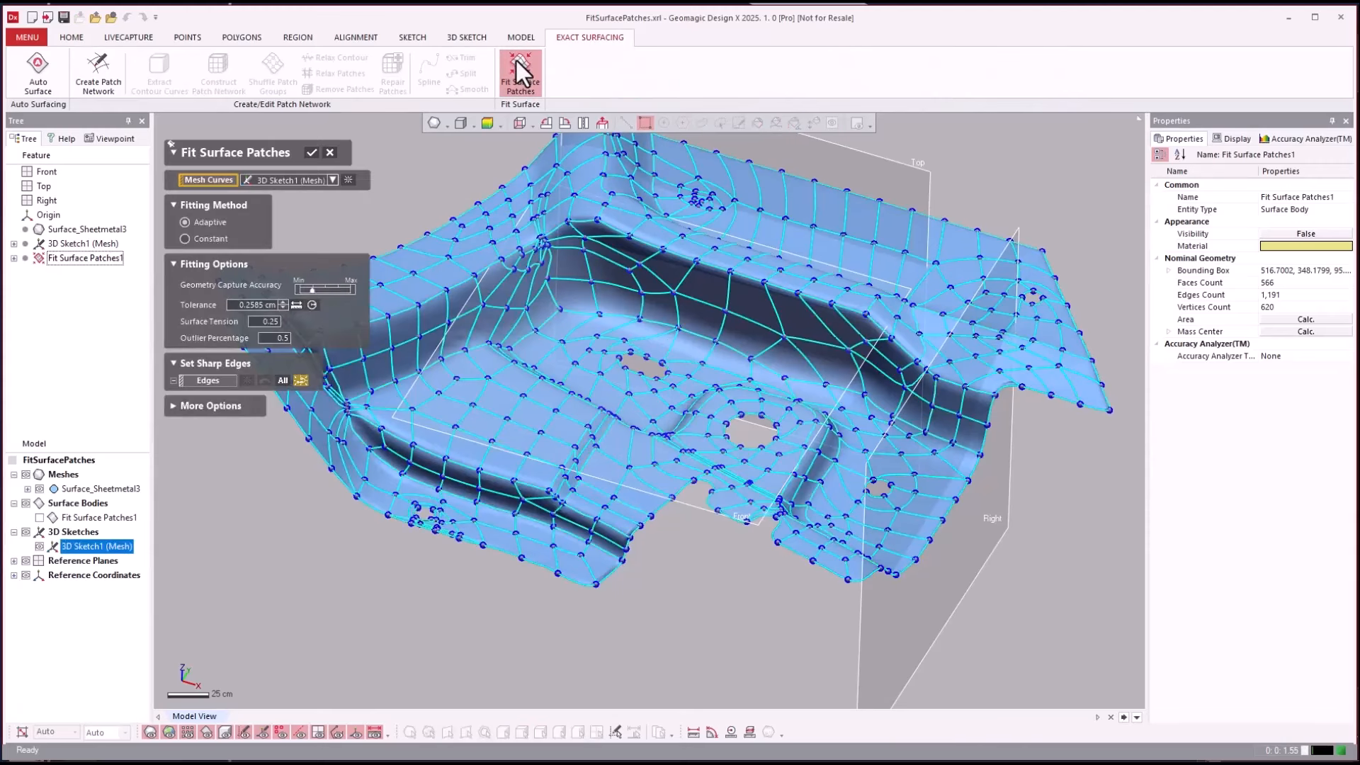
pyautogui.click(312, 153)
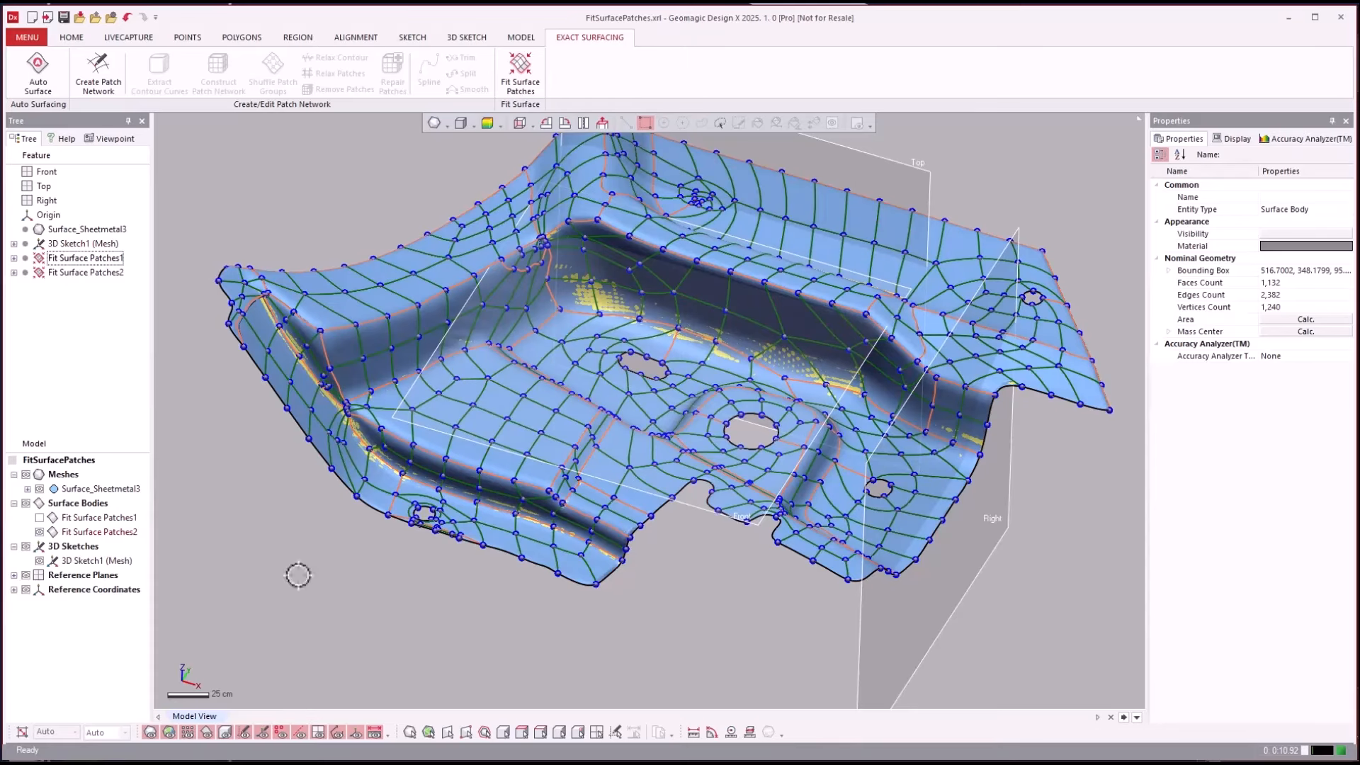
# Hide the mesh and 3D Sketch1 (Mesh) to inspect the fitted patches on the sheet metal part
pyautogui.hotkey('ctrl', '1')
pyautogui.scroll(2, 391, 637)
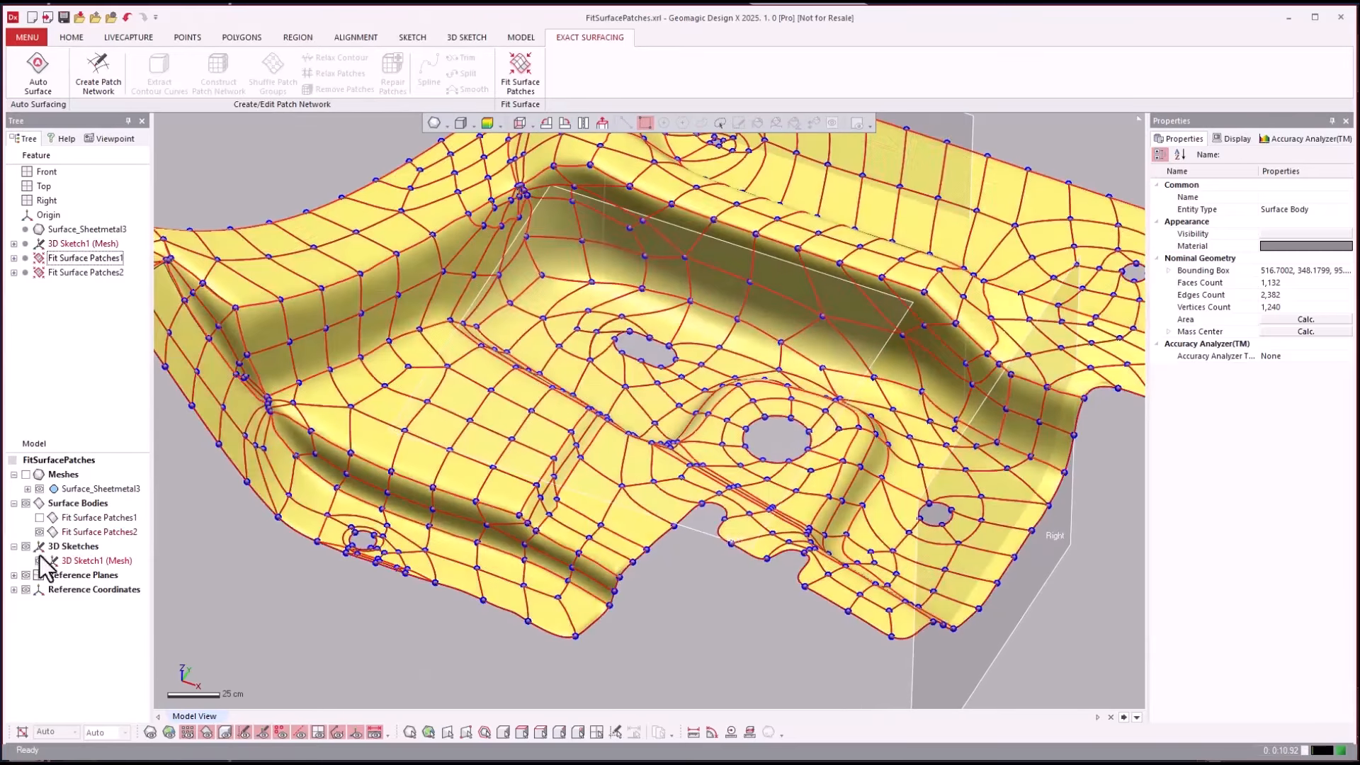
pyautogui.click(39, 560)
pyautogui.moveTo(449, 600); pyautogui.dragTo(447, 564, button='right')
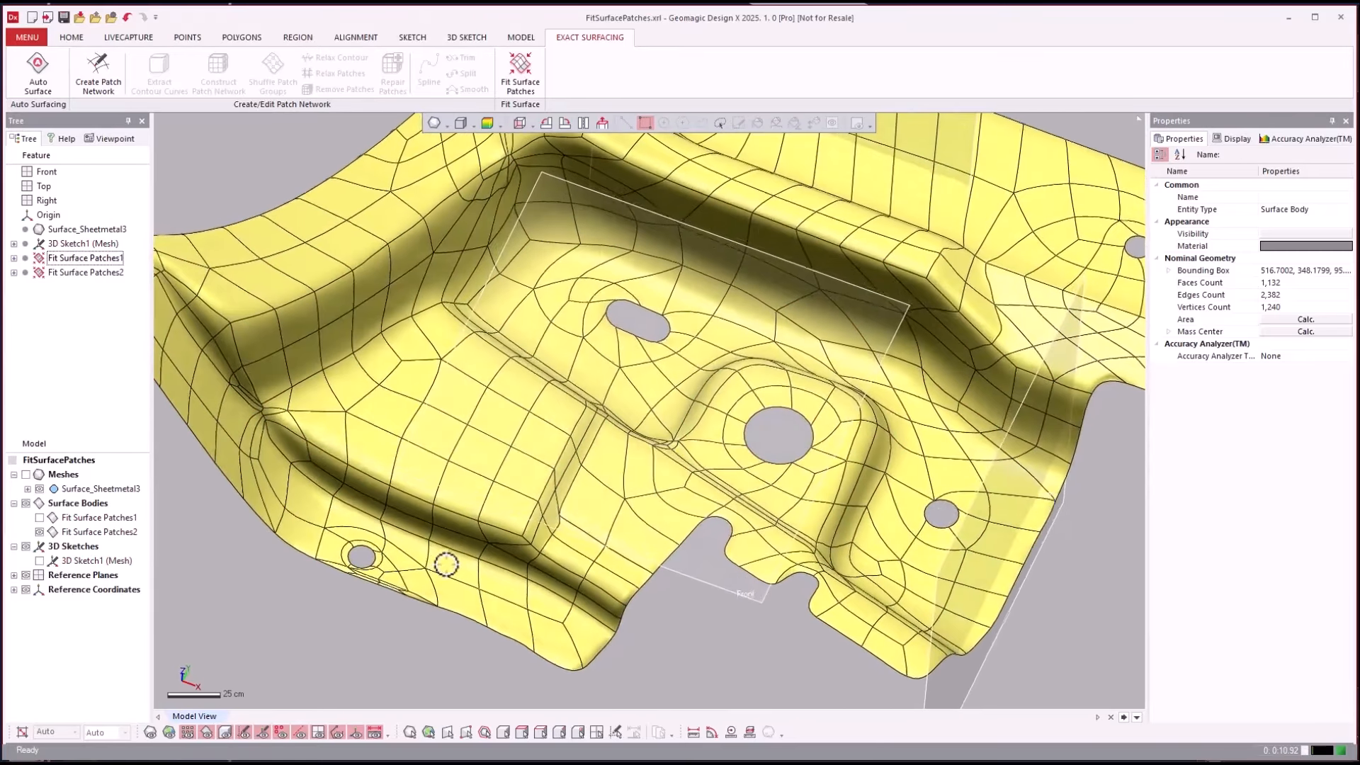
pyautogui.scroll(-2, 413, 564)
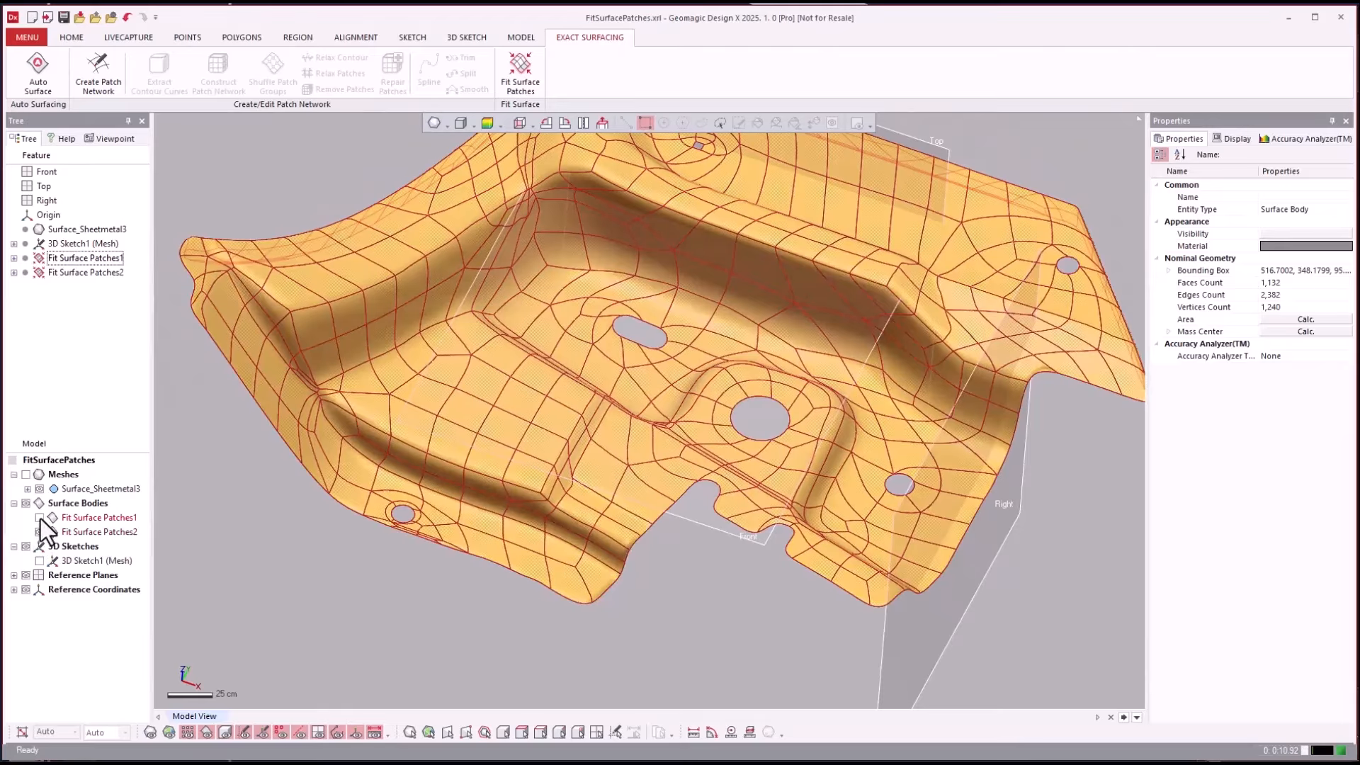
# Compare the two fitted surface bodies, hide both, and display the mesh again
pyautogui.click(40, 518)
pyautogui.click(40, 532)
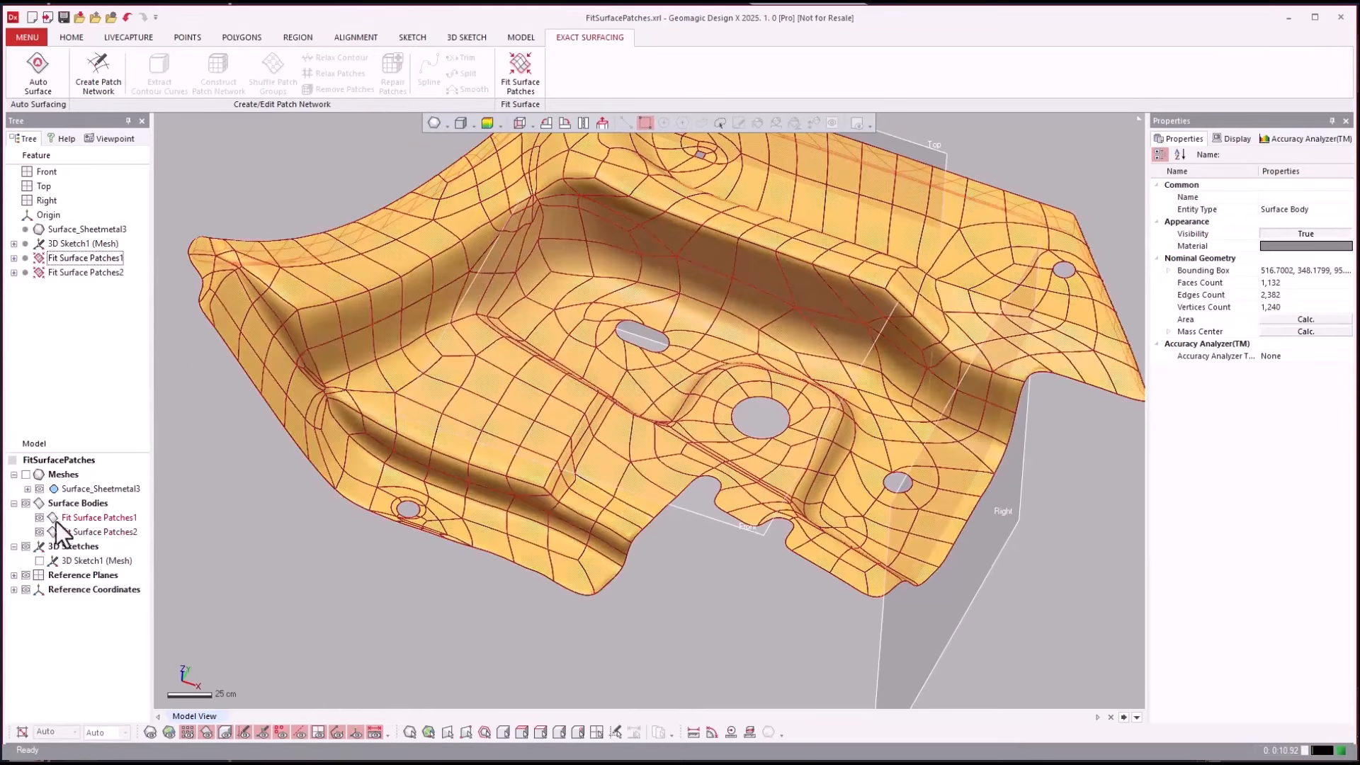
pyautogui.click(41, 518)
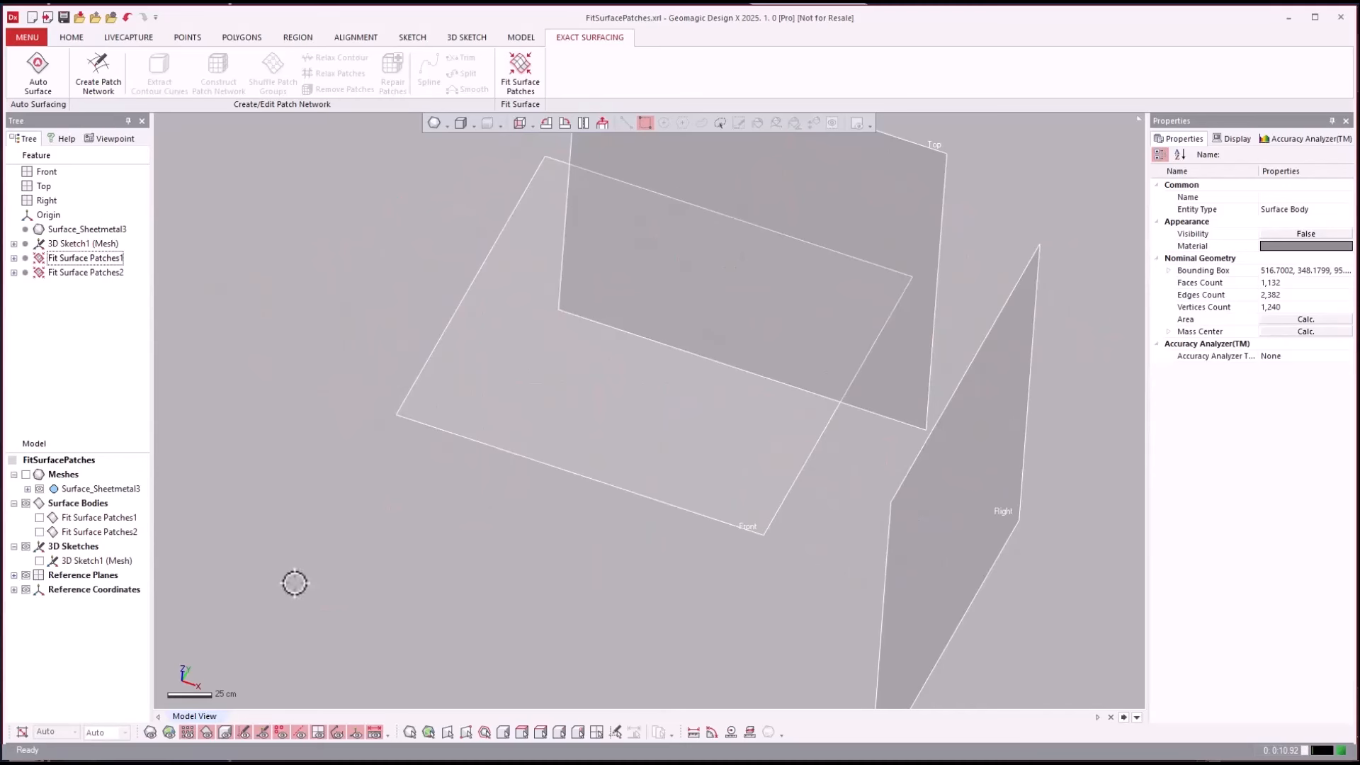
pyautogui.hotkey('ctrl', '1')
# Create a new patch network on the sheet metal mesh and start the Spline on Mesh tool with its existing options
pyautogui.scroll(4, 337, 574)
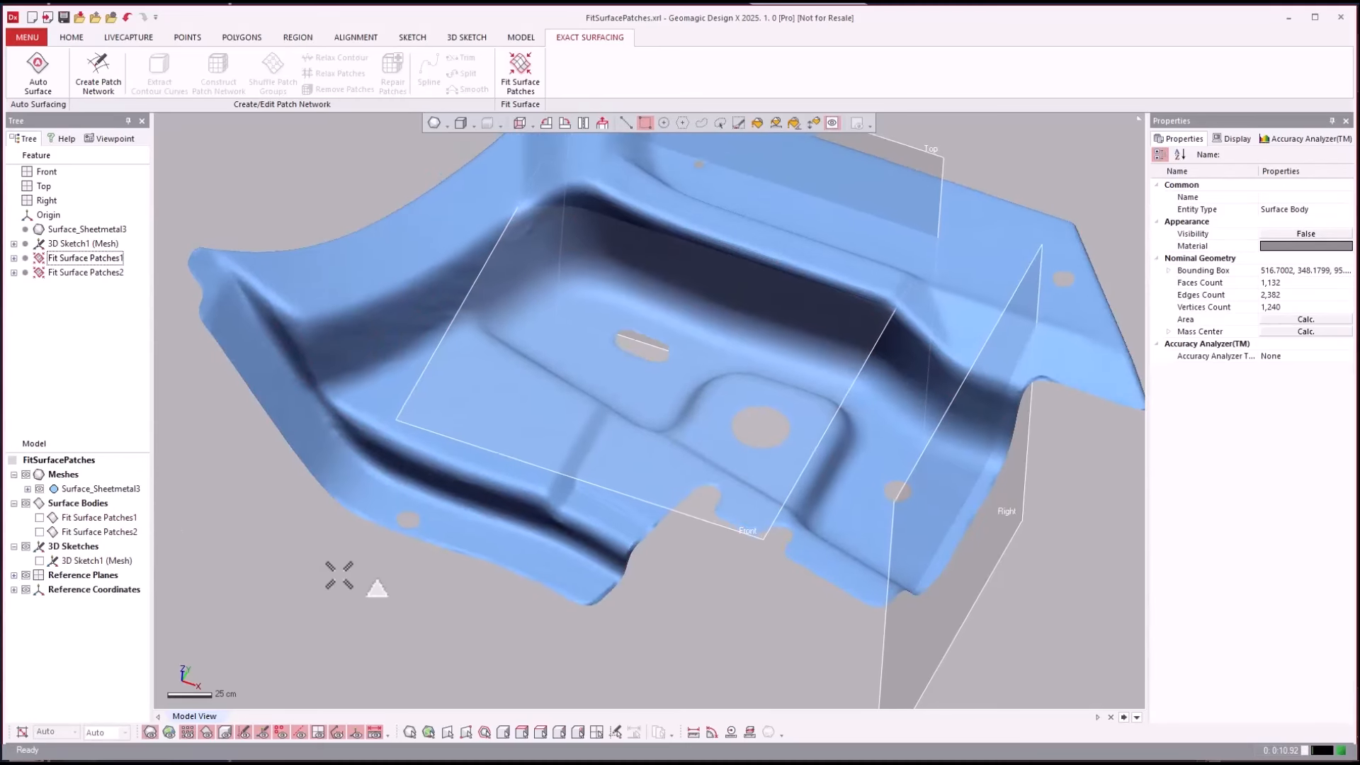
pyautogui.moveTo(337, 574); pyautogui.dragTo(319, 224, button='right')
pyautogui.rightClick(287, 201)
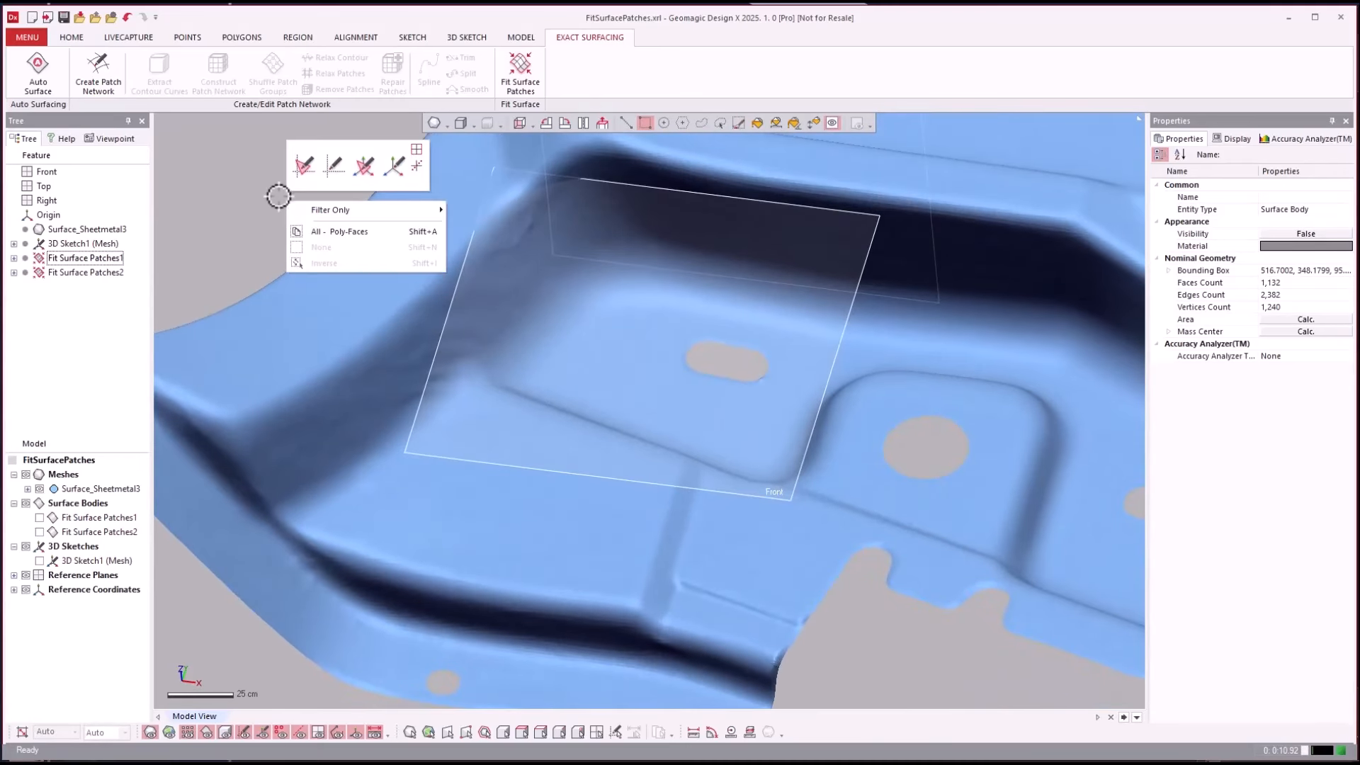
pyautogui.click(248, 197)
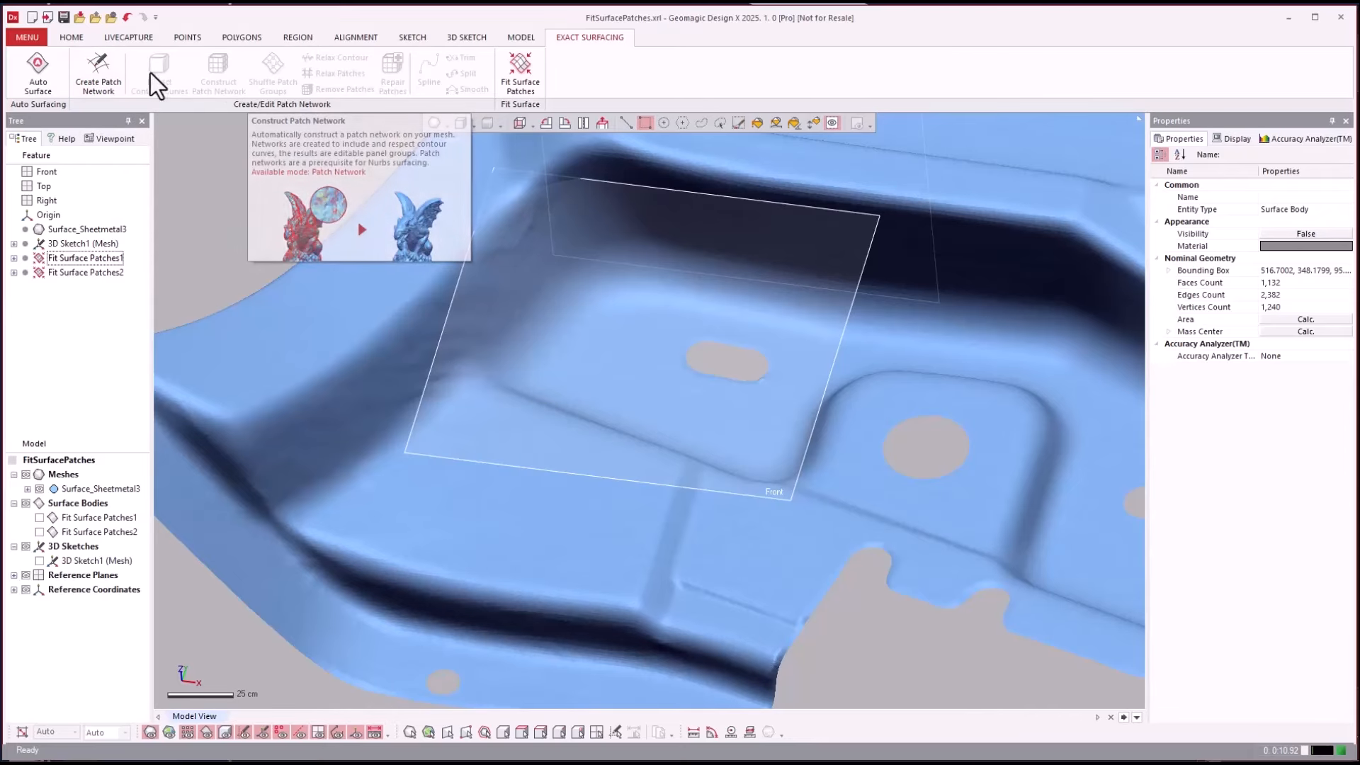
pyautogui.click(110, 75)
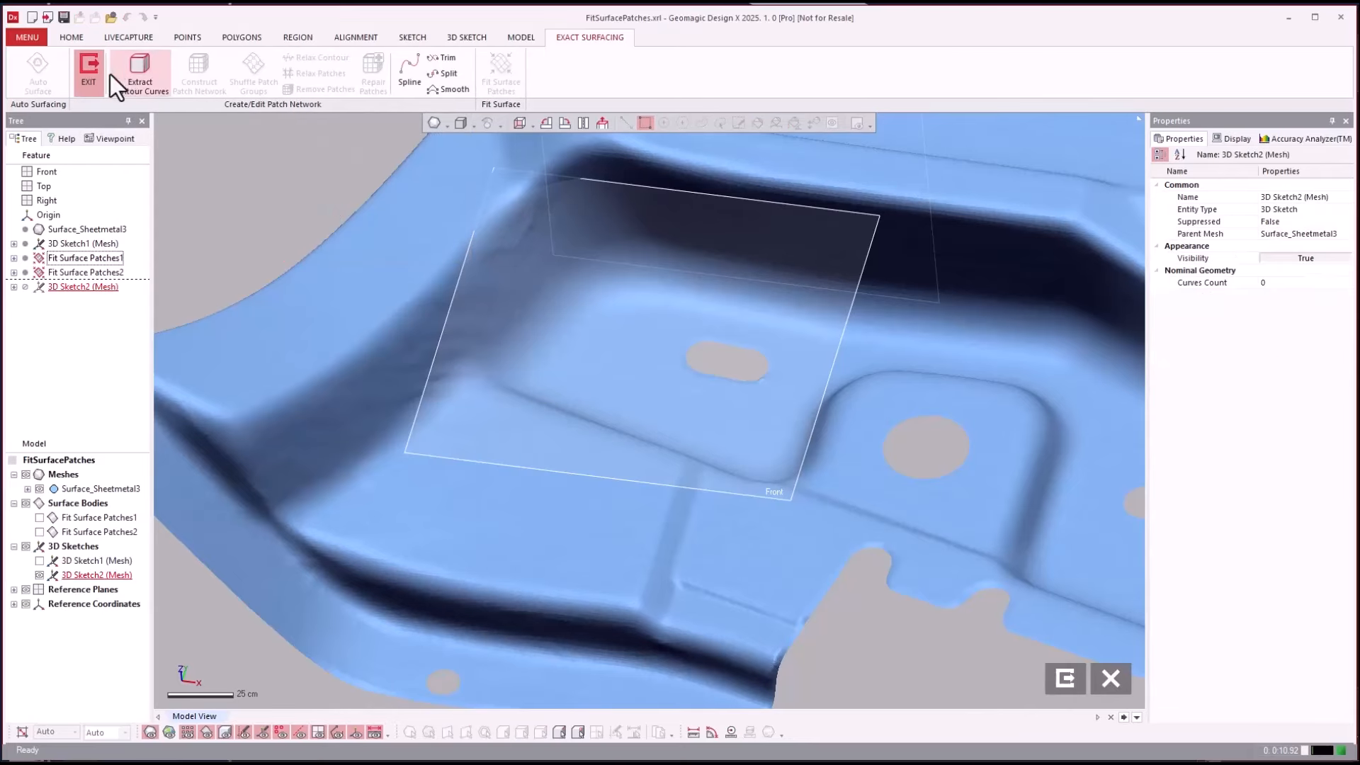
pyautogui.click(413, 64)
pyautogui.scroll(2, 401, 280)
pyautogui.moveTo(401, 281); pyautogui.dragTo(468, 461, button='right')
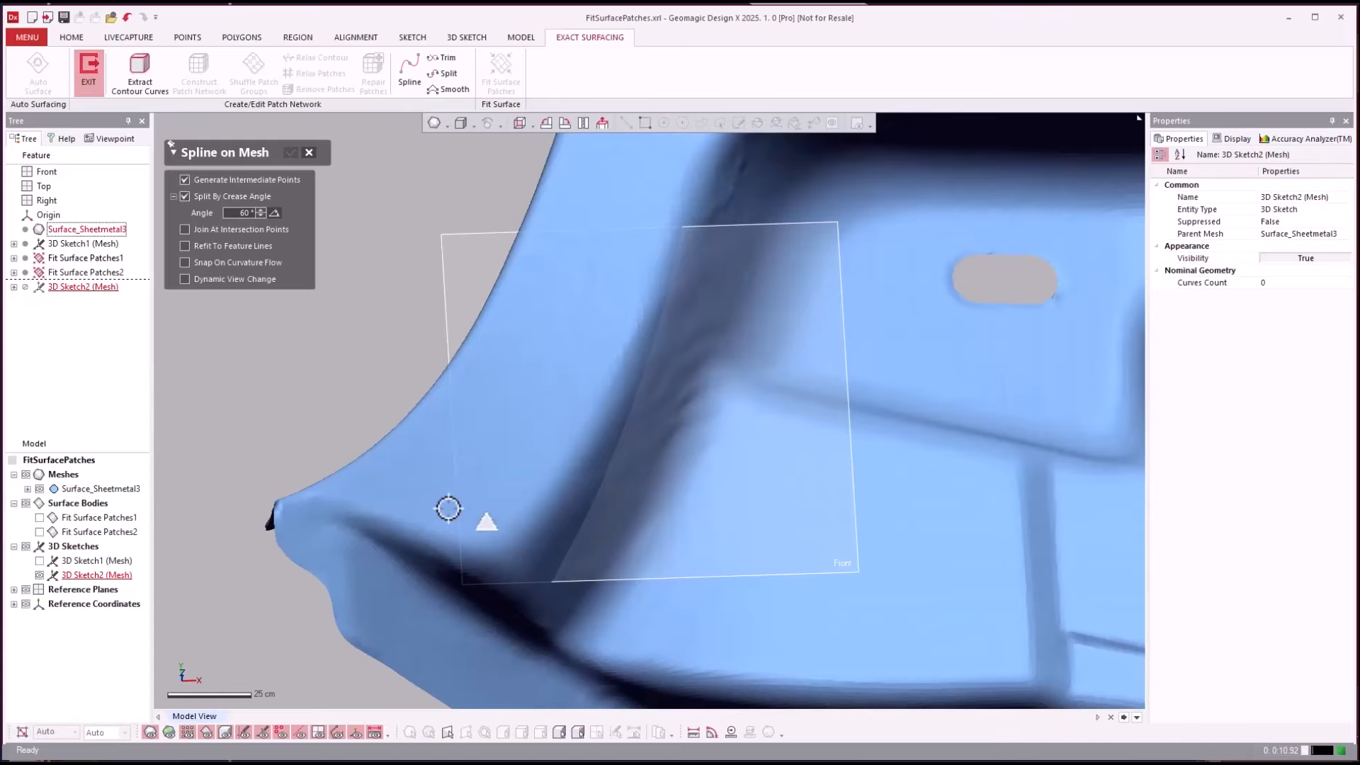
pyautogui.click(344, 484)
pyautogui.click(424, 509)
pyautogui.click(463, 517)
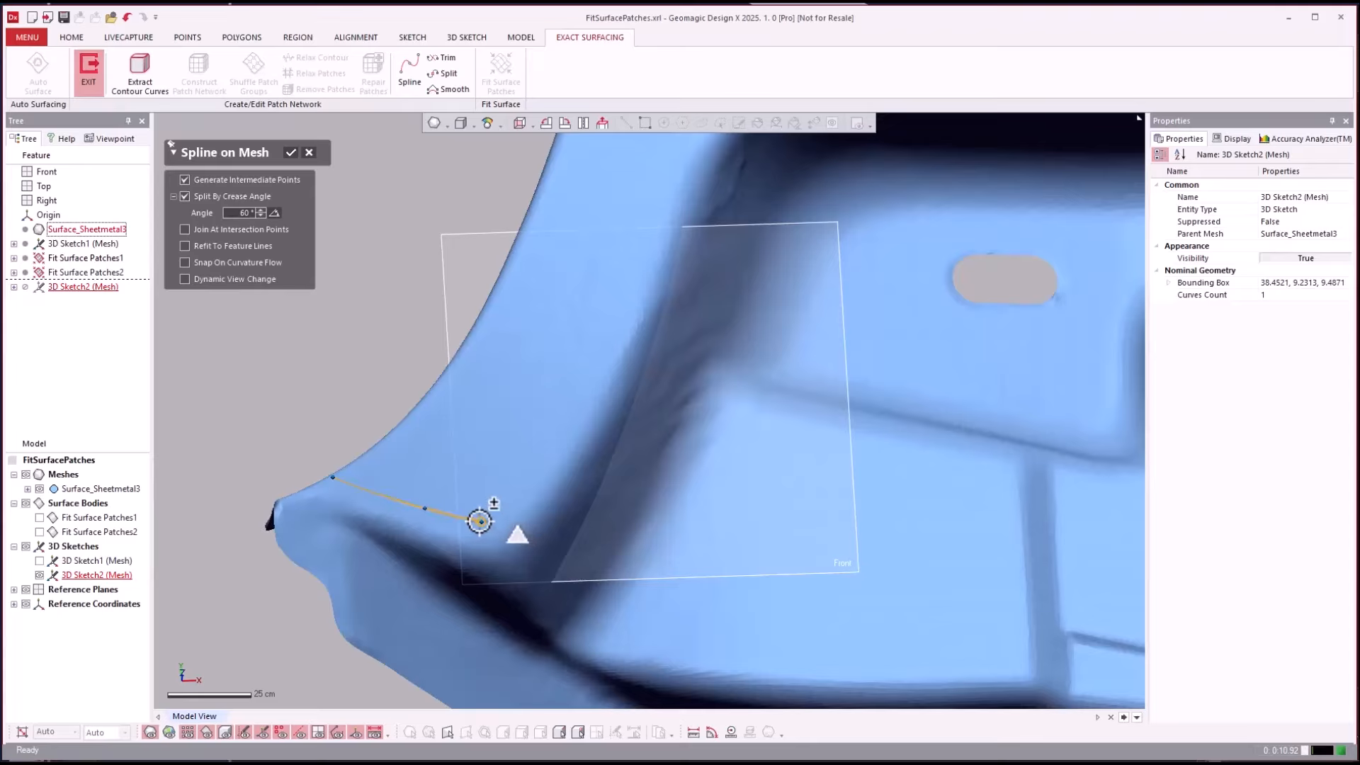
pyautogui.press('Escape')
# Draw four connected splines on the mesh forming a closed four-sided loop on the flange along the part's curved outer edge
pyautogui.click(350, 484)
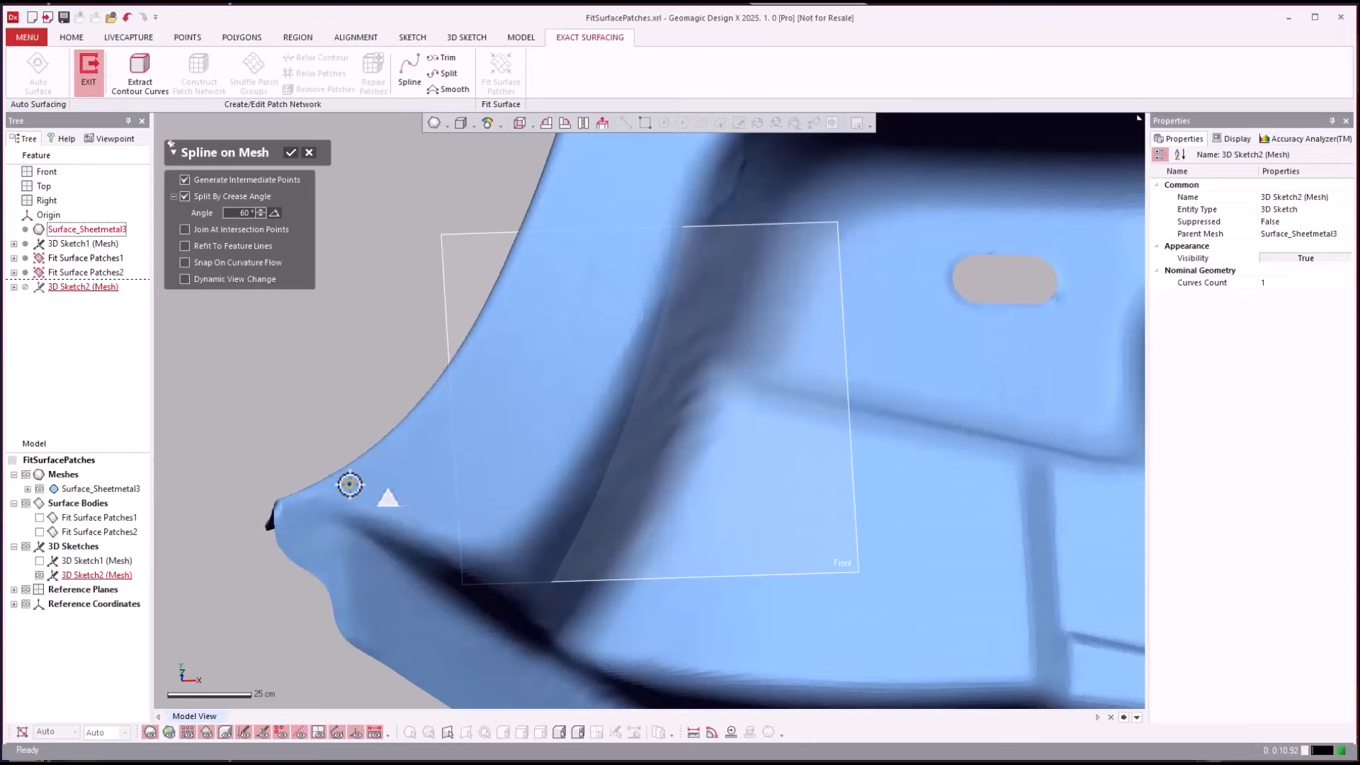
pyautogui.doubleClick(486, 528)
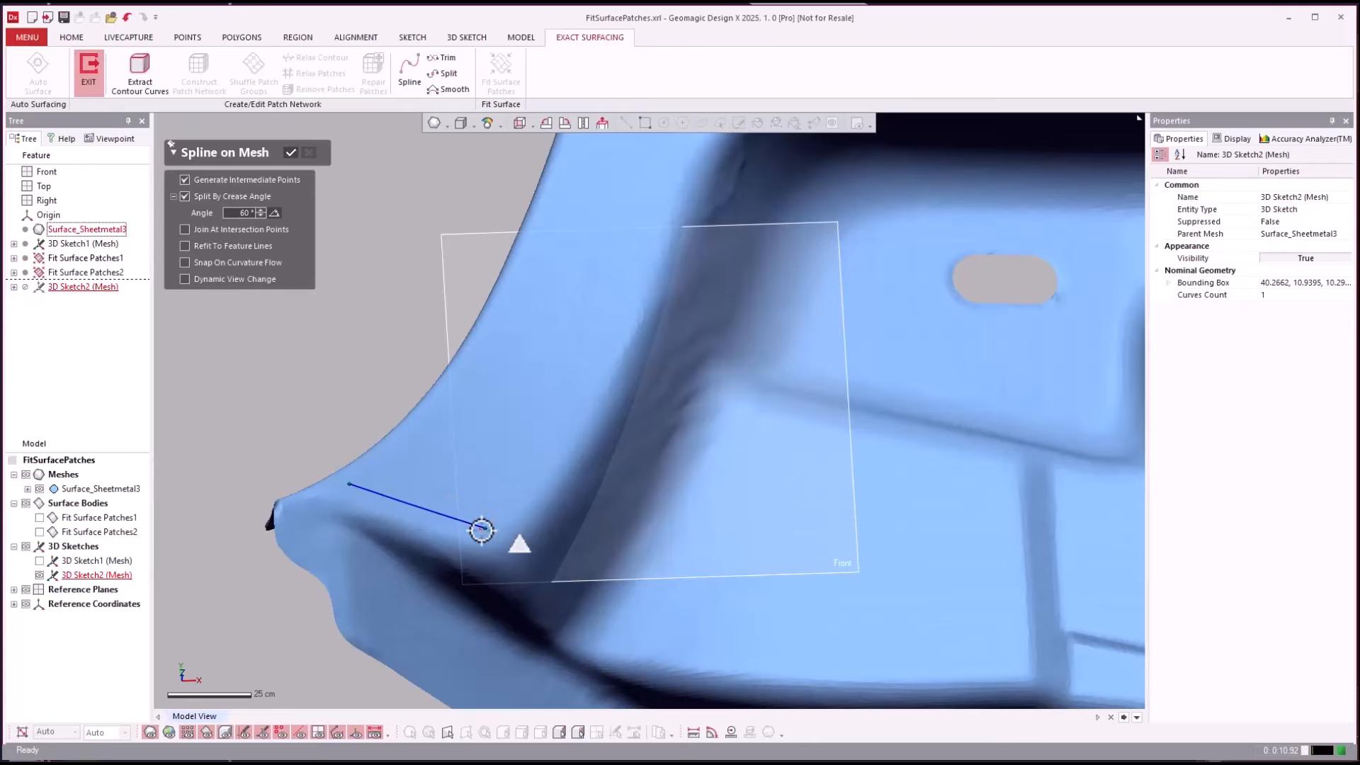
pyautogui.click(486, 529)
pyautogui.click(552, 437)
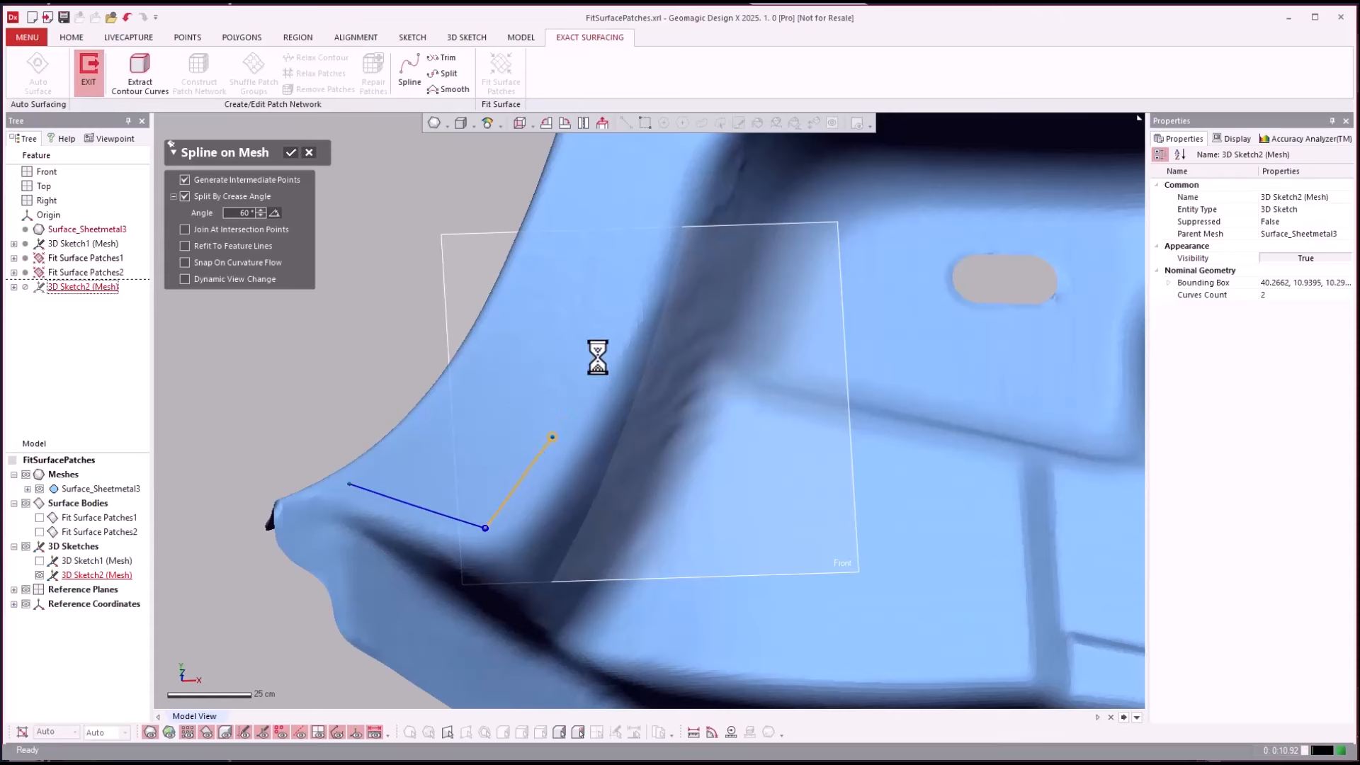
pyautogui.doubleClick(628, 294)
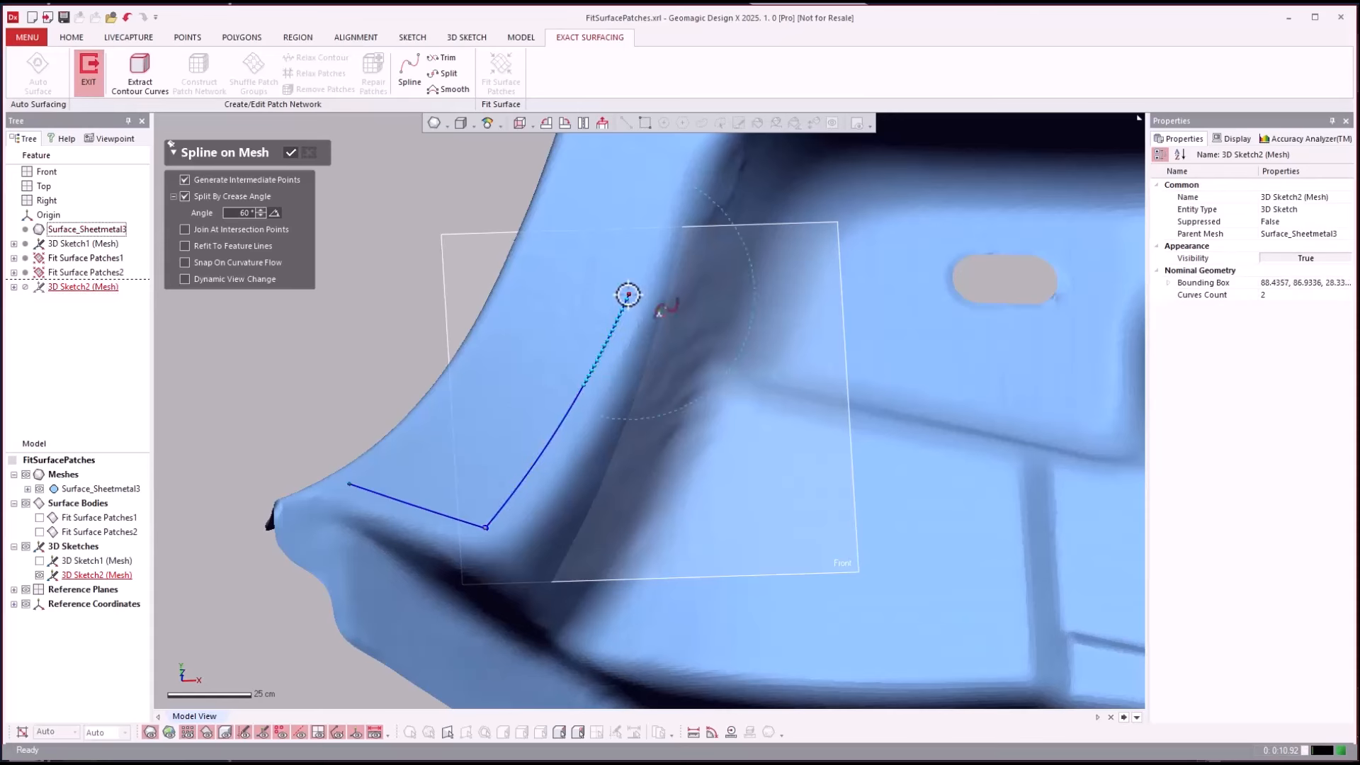
pyautogui.click(628, 294)
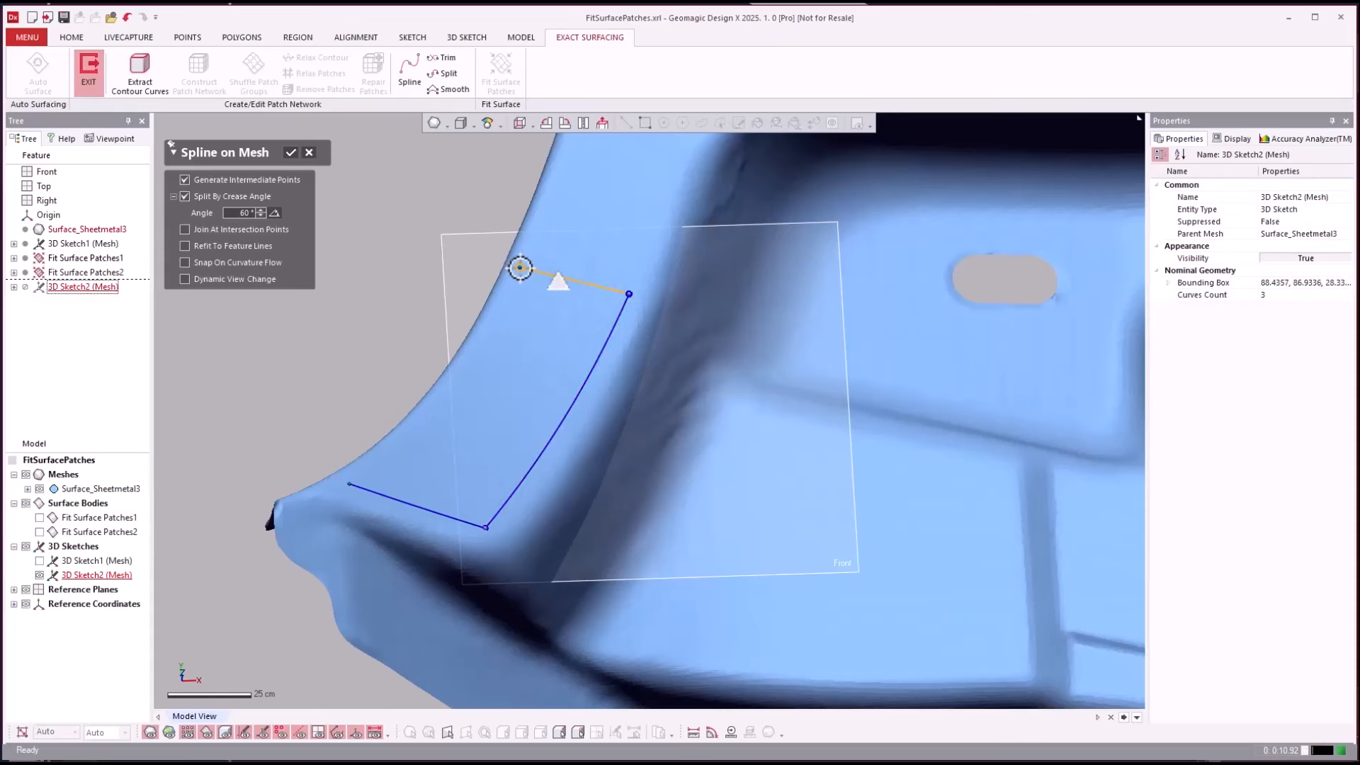
pyautogui.doubleClick(519, 268)
pyautogui.click(519, 268)
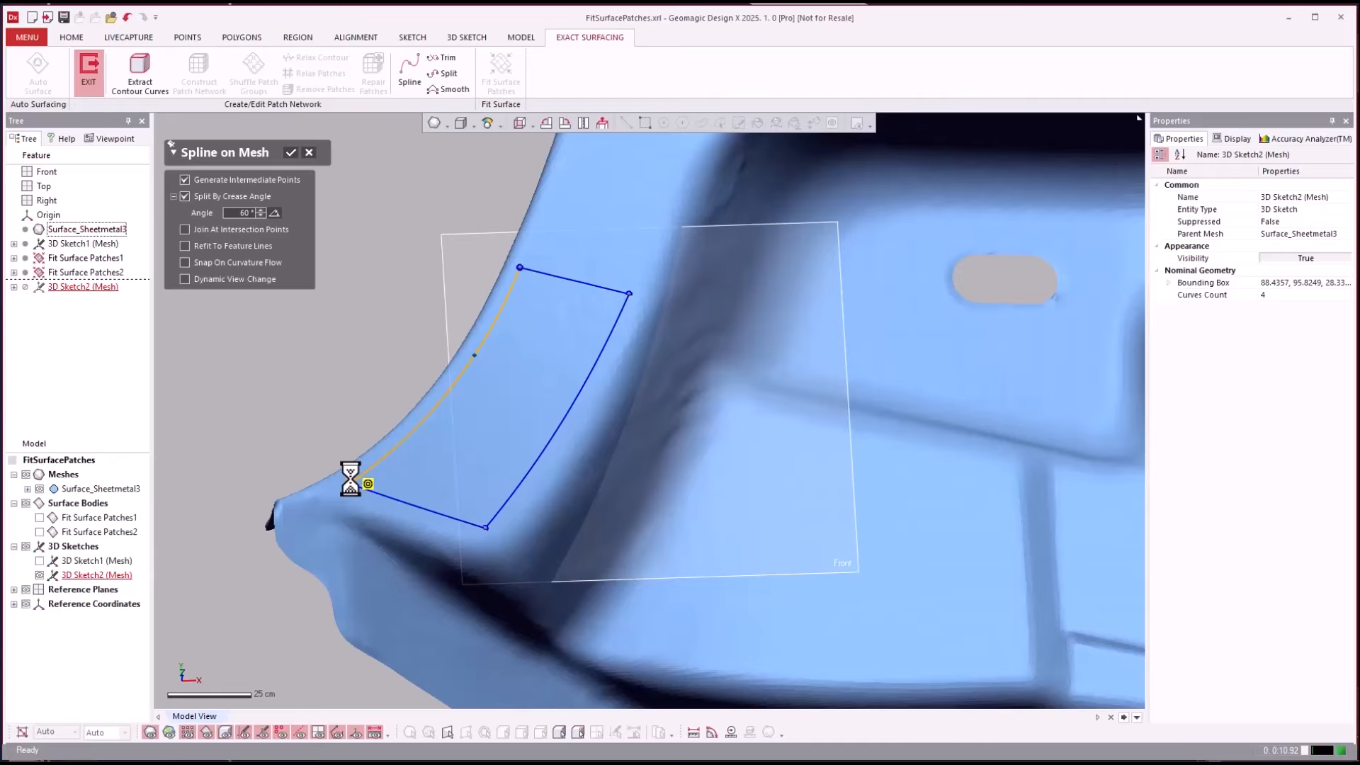
pyautogui.doubleClick(348, 480)
pyautogui.moveTo(680, 460); pyautogui.dragTo(745, 464, button='right')
pyautogui.moveTo(913, 593); pyautogui.dragTo(903, 587, button='right')
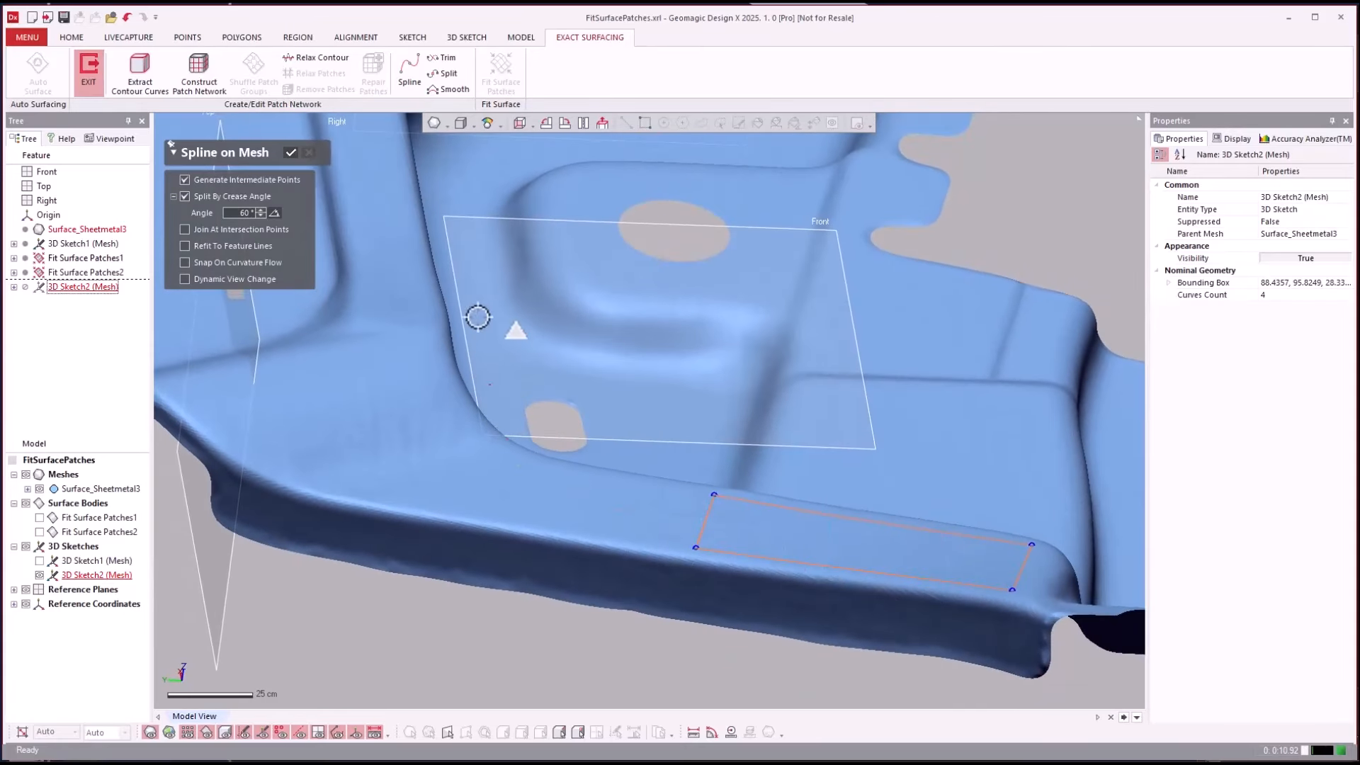
pyautogui.click(287, 155)
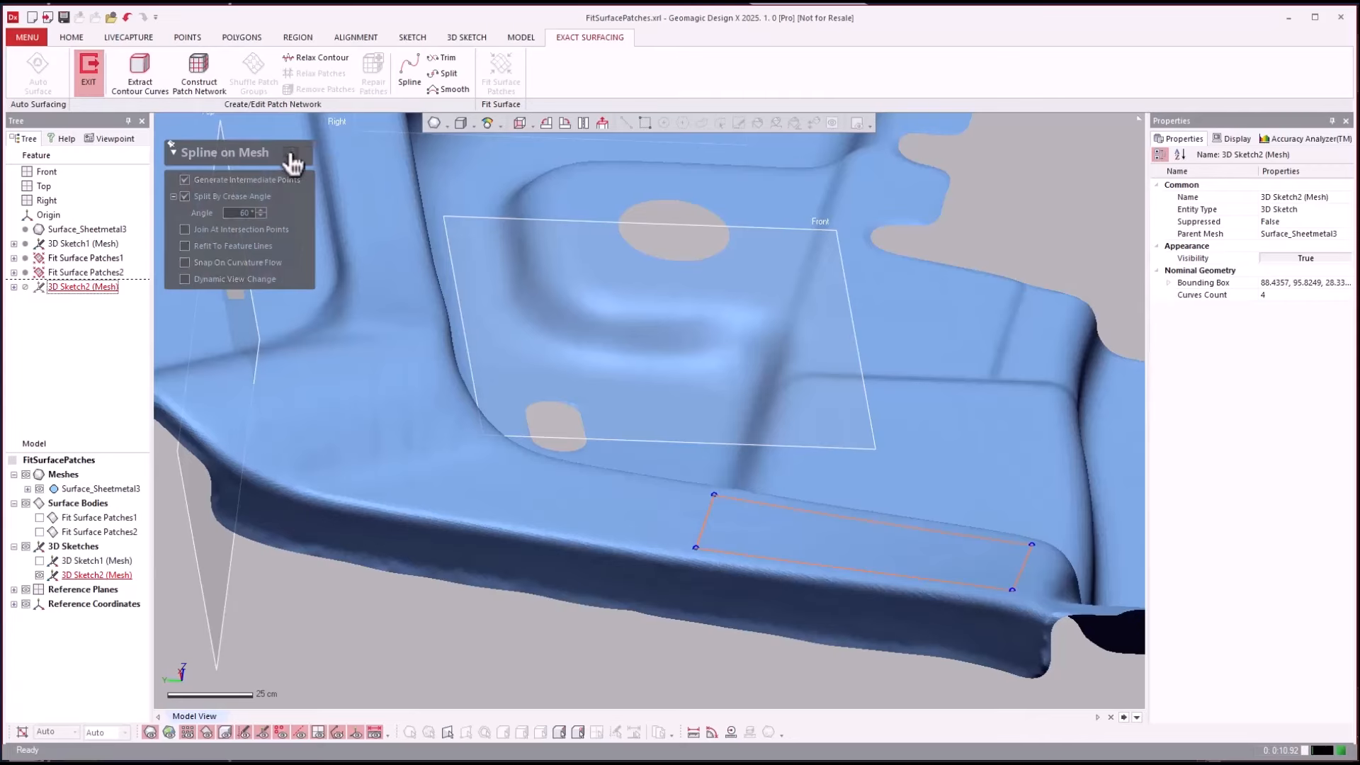
# Exit the patch network and fit an Adaptive surface patch to the four-sided loop of 3D Sketch2 (Mesh)
pyautogui.moveTo(777, 439); pyautogui.dragTo(760, 429, button='right')
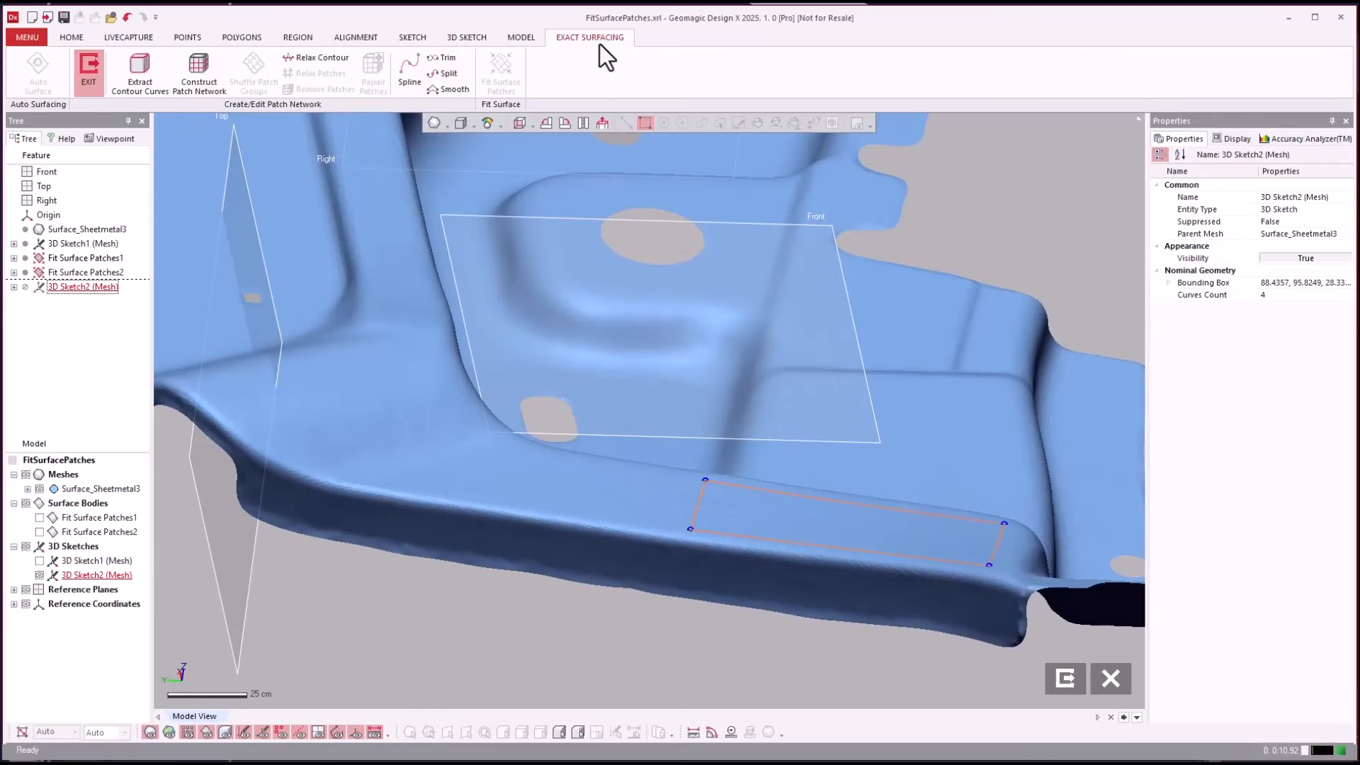
pyautogui.moveTo(634, 215); pyautogui.dragTo(540, 194, button='right')
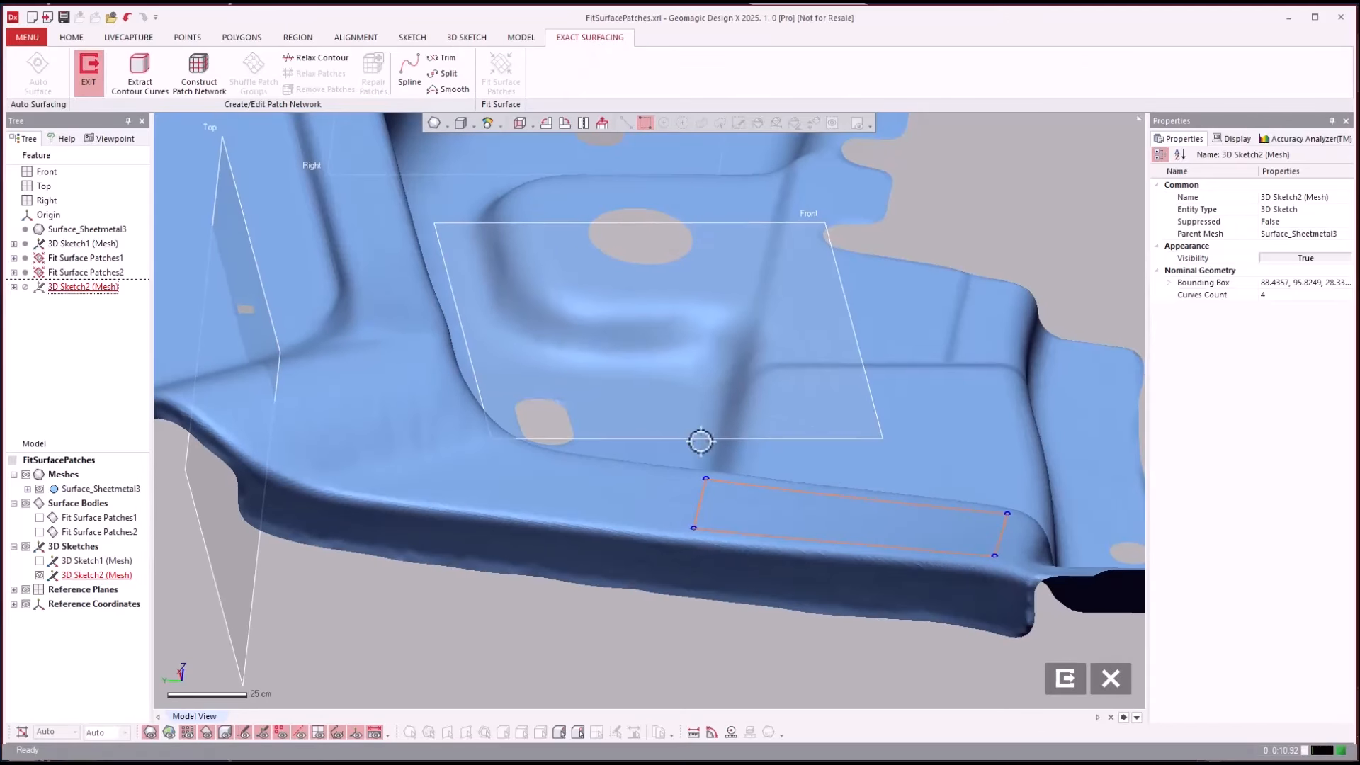
pyautogui.click(1066, 679)
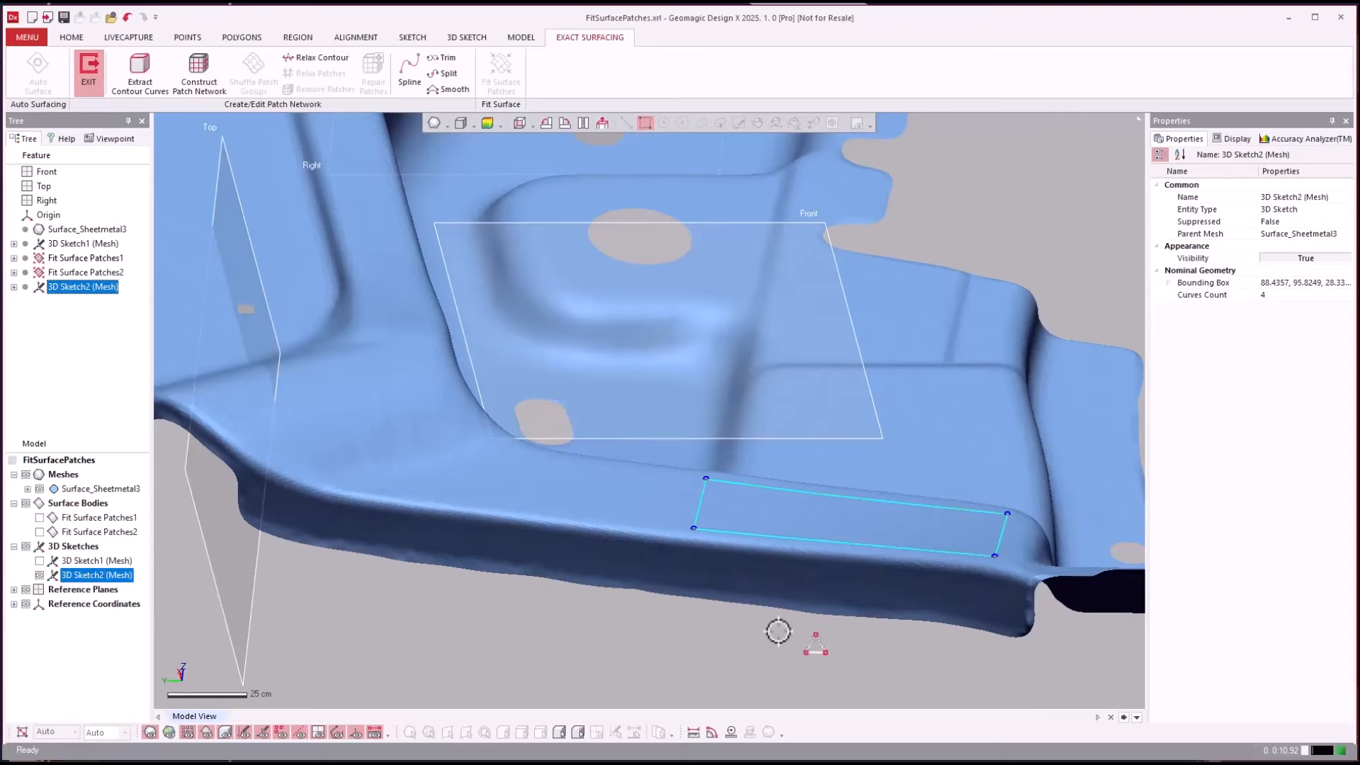
pyautogui.moveTo(383, 335)
pyautogui.mouseDown(button='right')
pyautogui.moveTo(556, 432)
pyautogui.moveTo(522, 340)
pyautogui.moveTo(486, 376)
pyautogui.moveTo(762, 539)
pyautogui.moveTo(456, 234)
pyautogui.mouseUp(button='right')
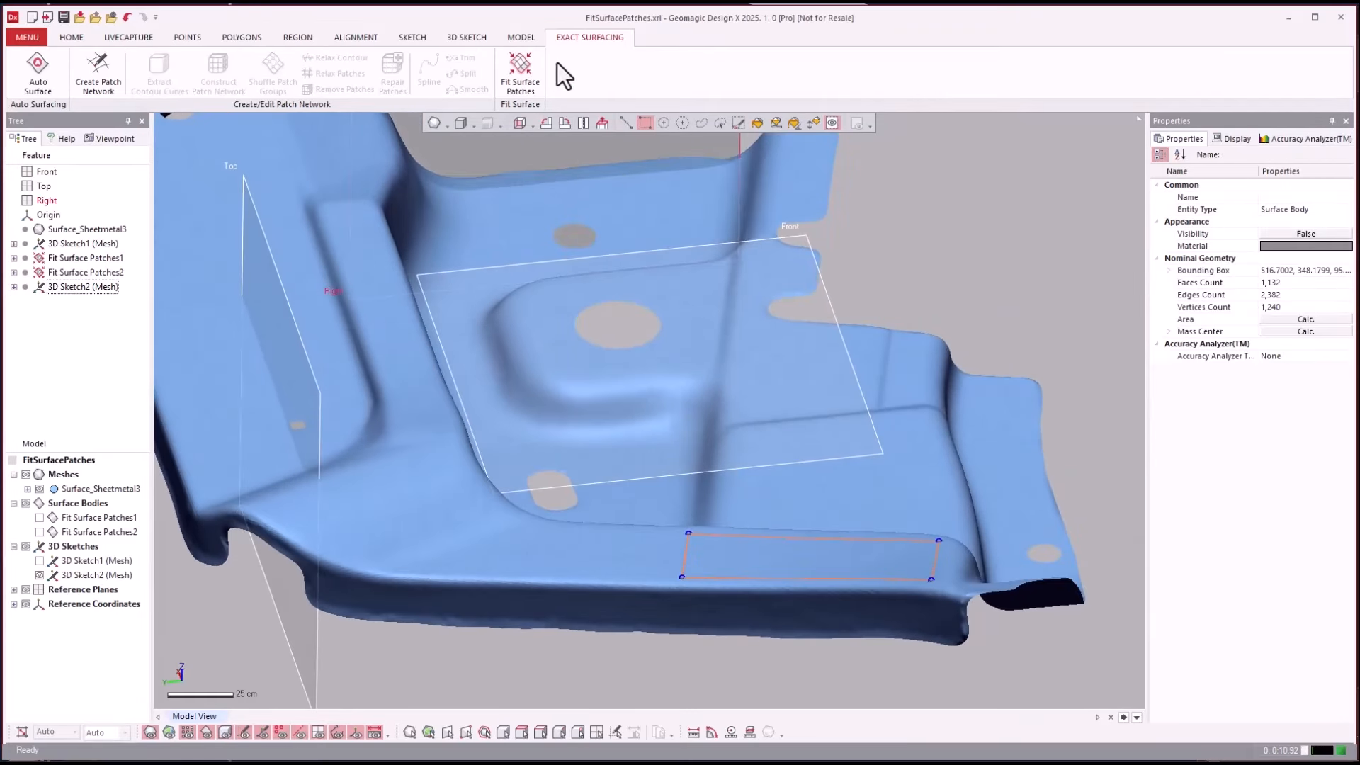
pyautogui.click(521, 73)
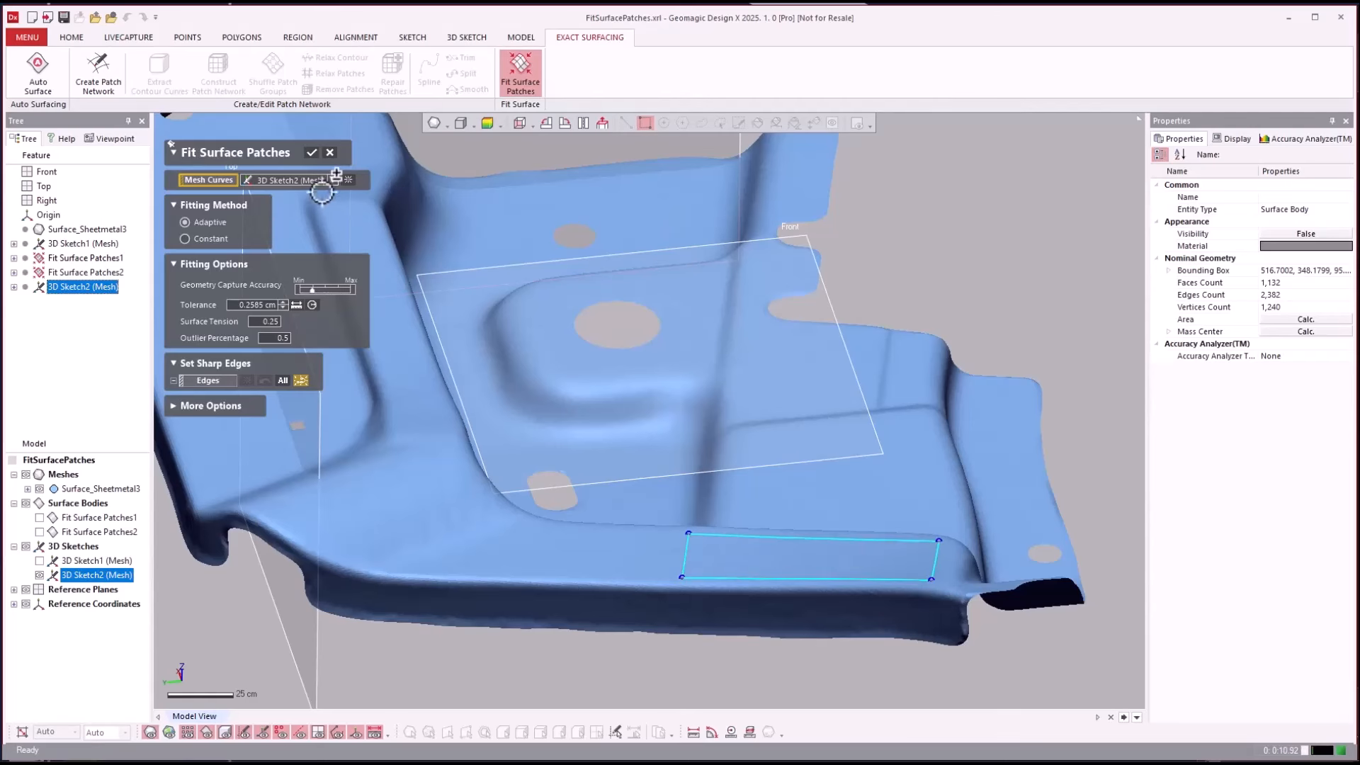
pyautogui.click(312, 154)
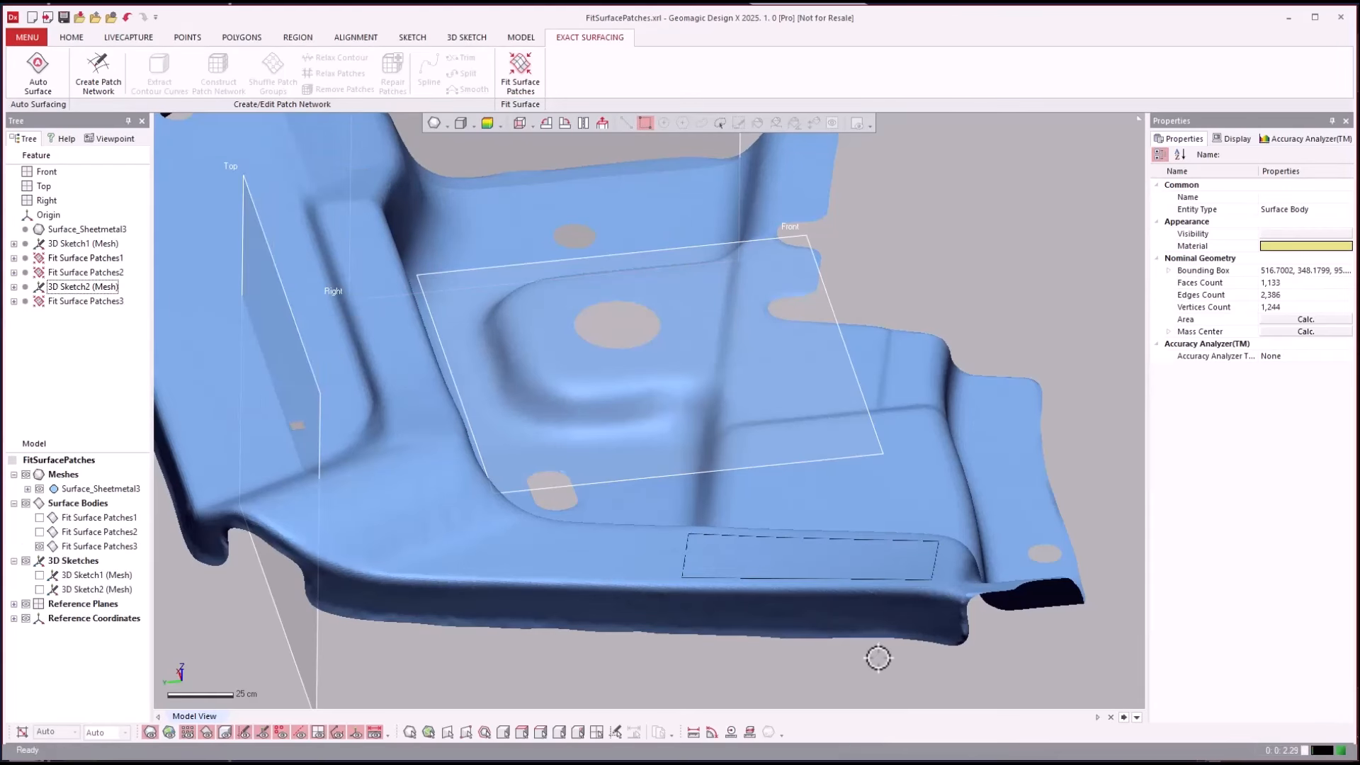
# Toggle the mesh display to examine the single fitted patch on the flange from another angle
pyautogui.moveTo(812, 647); pyautogui.dragTo(493, 206, button='right')
pyautogui.hotkey('ctrl', '1')
pyautogui.hotkey('ctrl', '1')
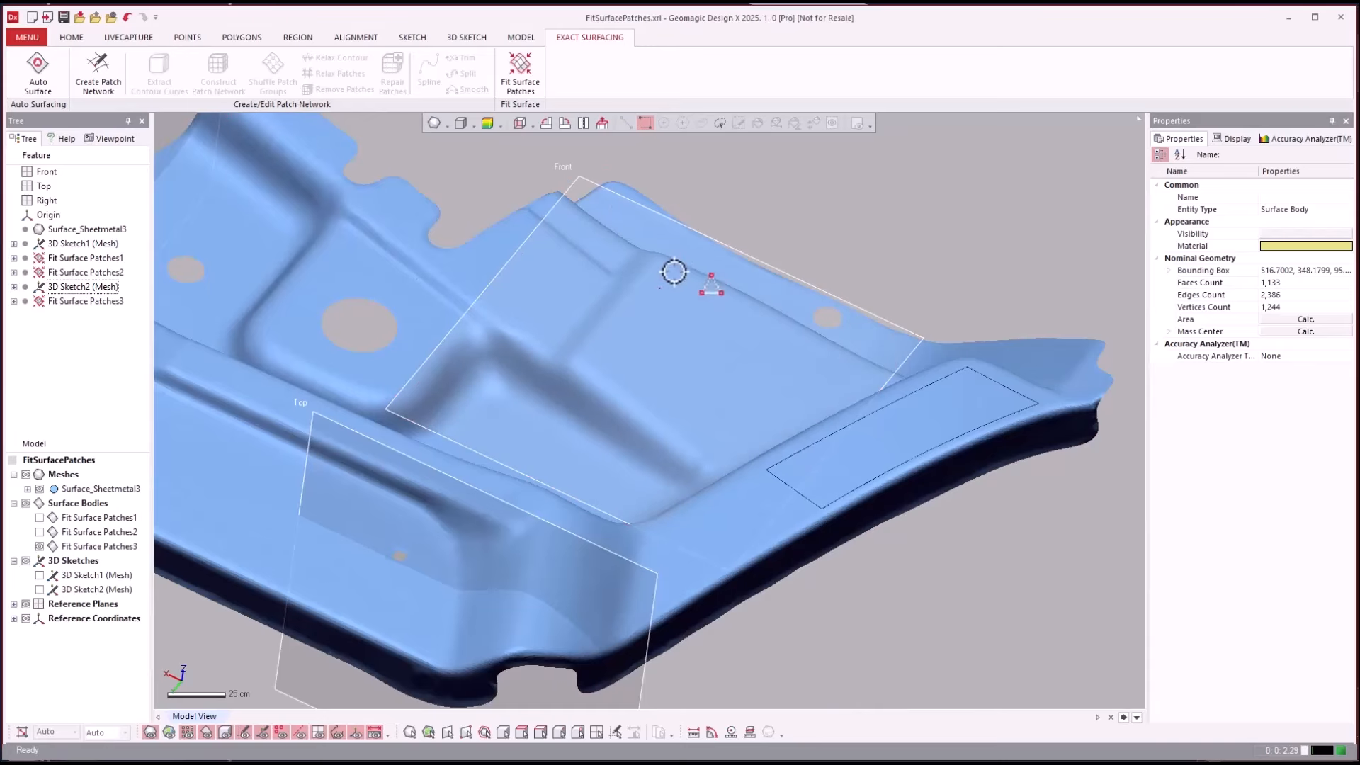
# Start a new 3D mesh sketch and draw four connected splines forming a closed four-sided loop on the flat area beside the inner rib
pyautogui.click(98, 67)
pyautogui.rightClick(761, 185)
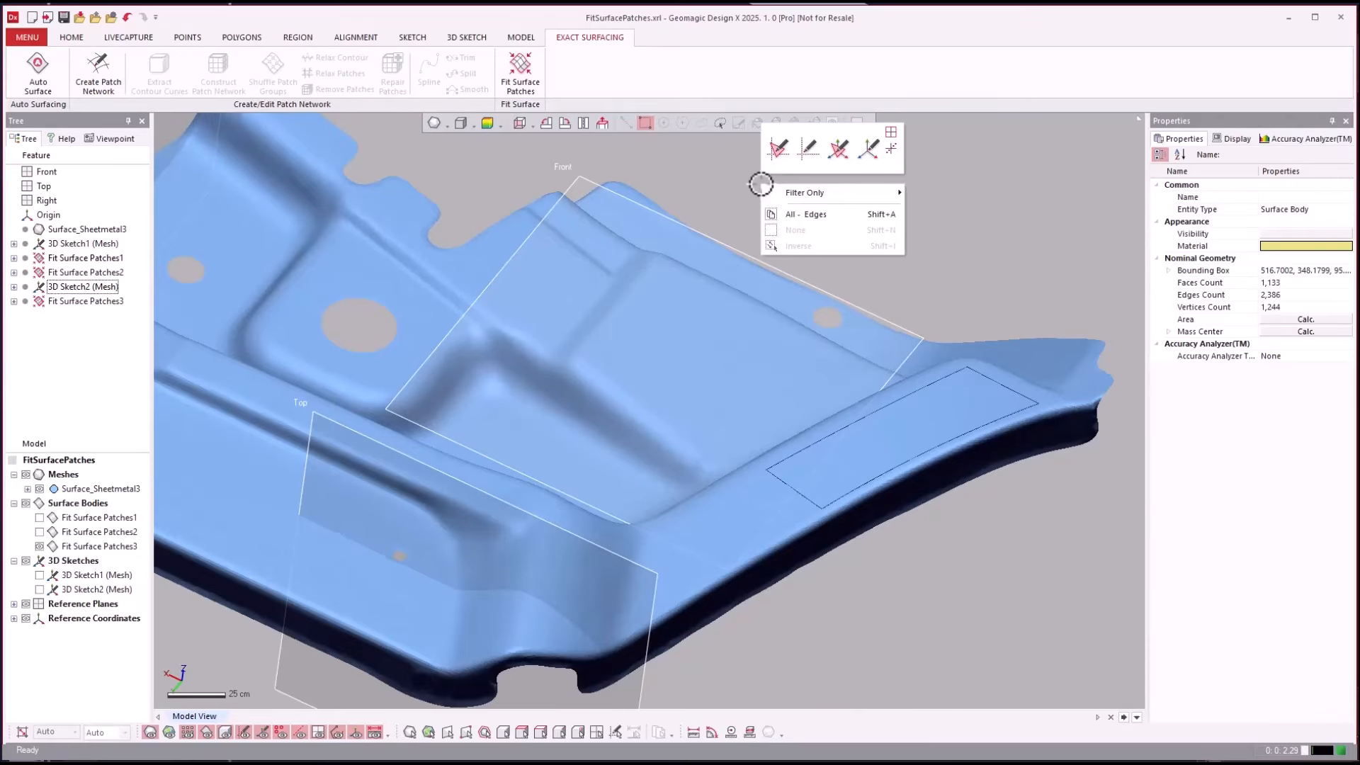
pyautogui.click(830, 150)
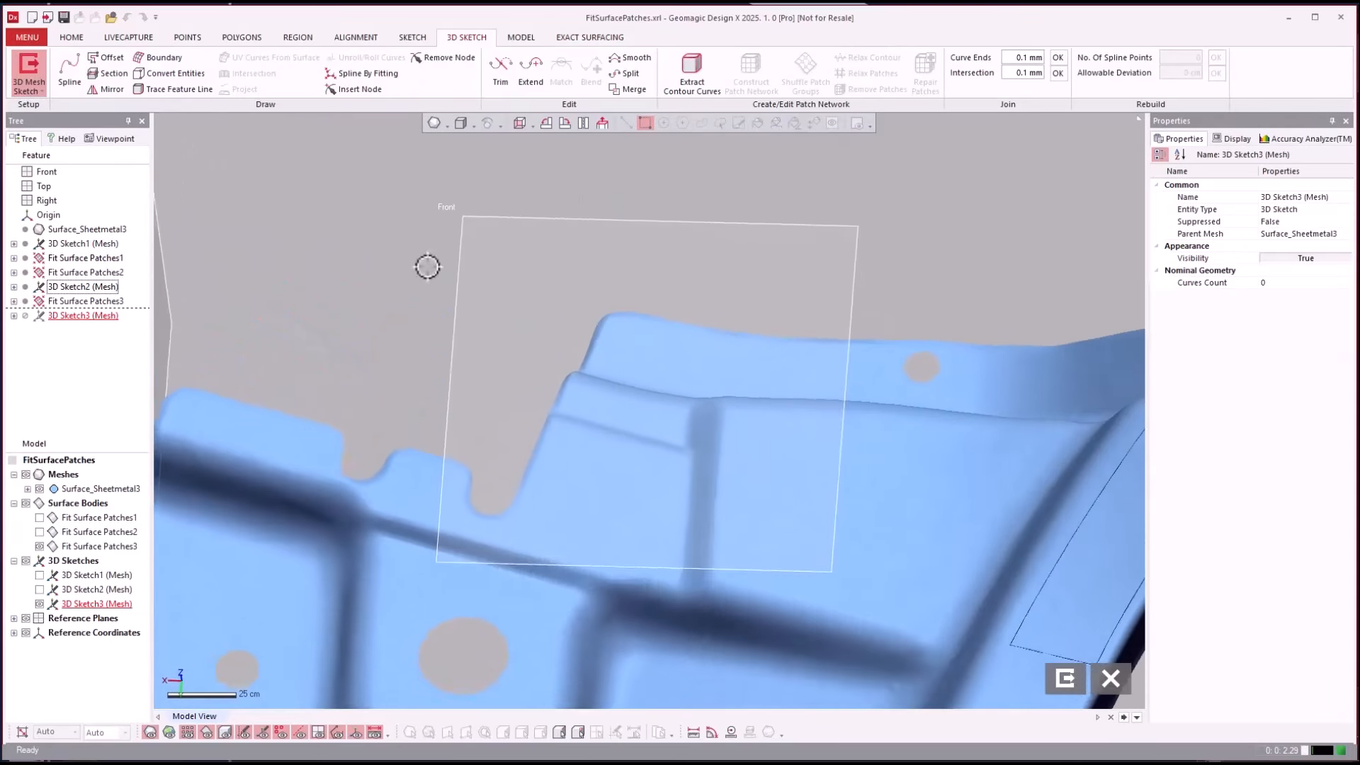
pyautogui.click(68, 67)
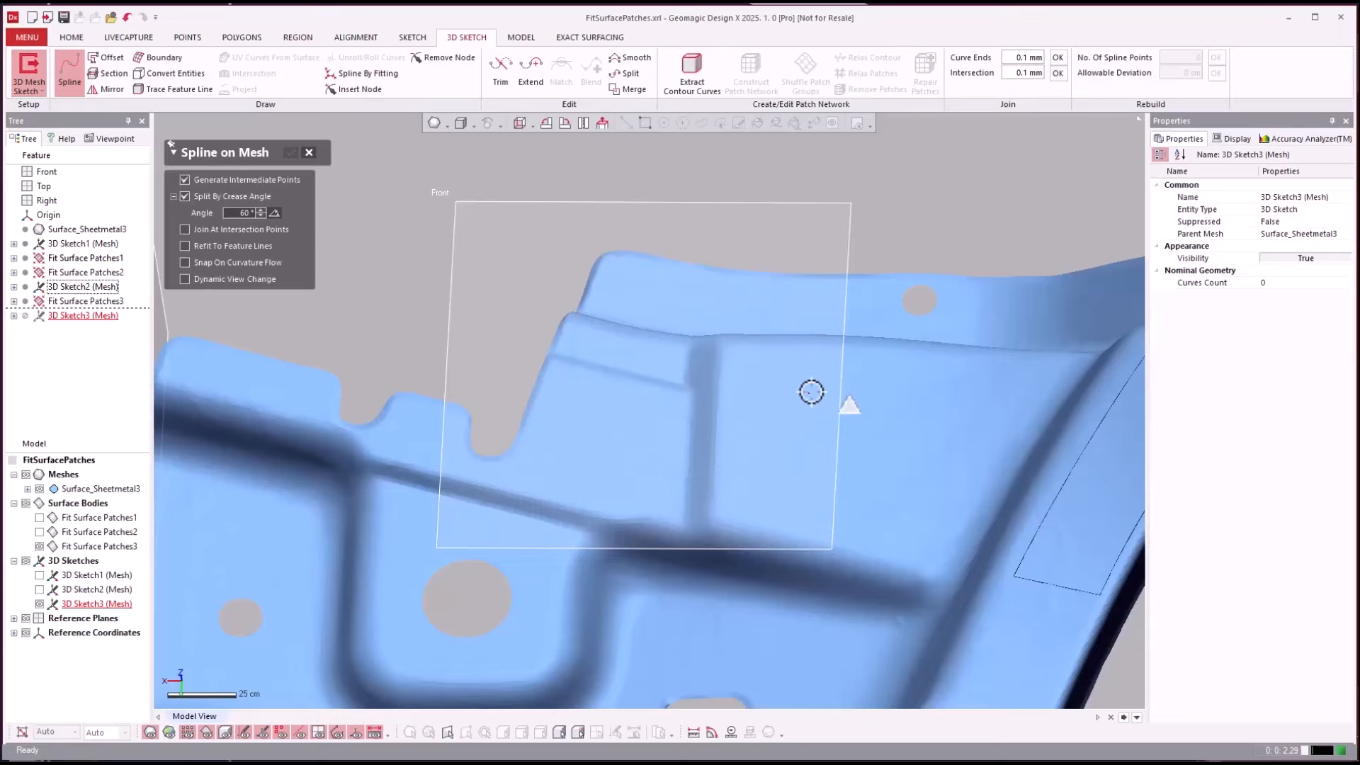
pyautogui.click(730, 357)
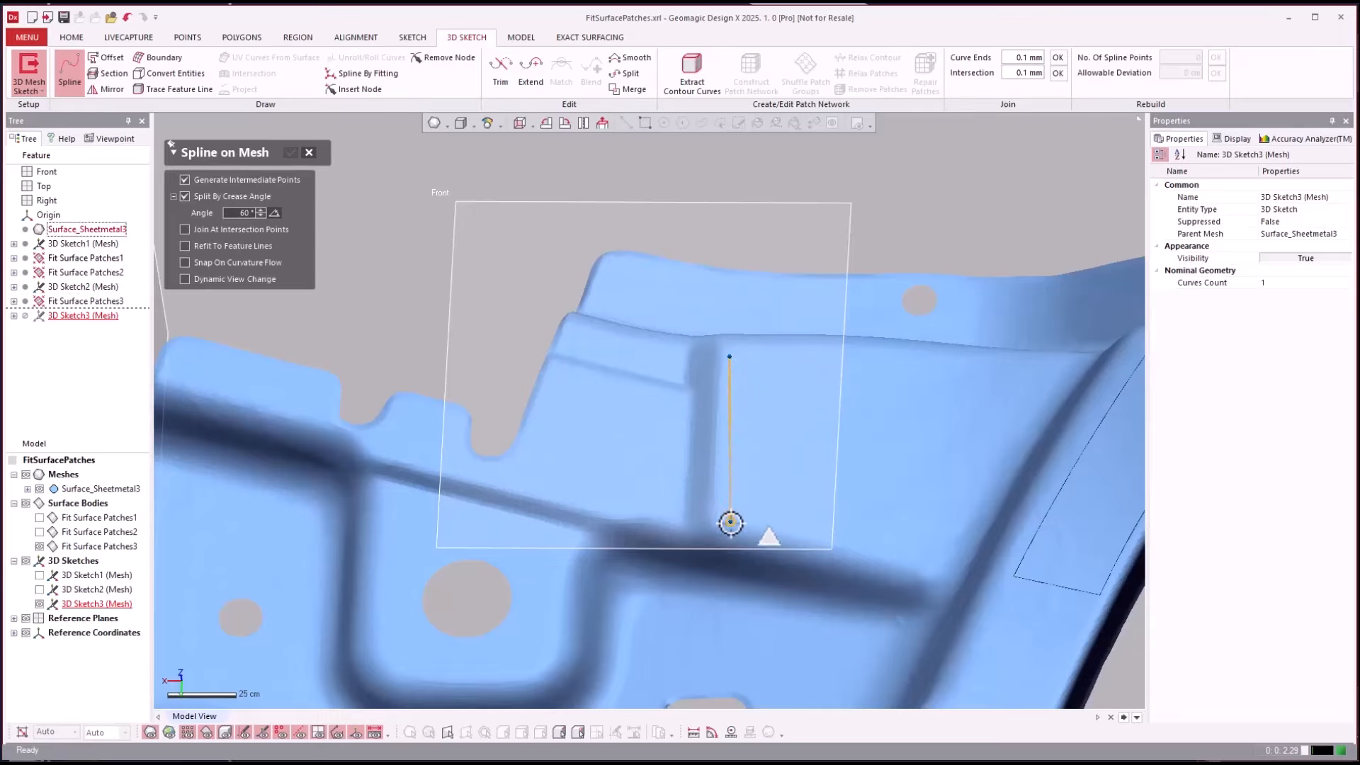
pyautogui.click(725, 509)
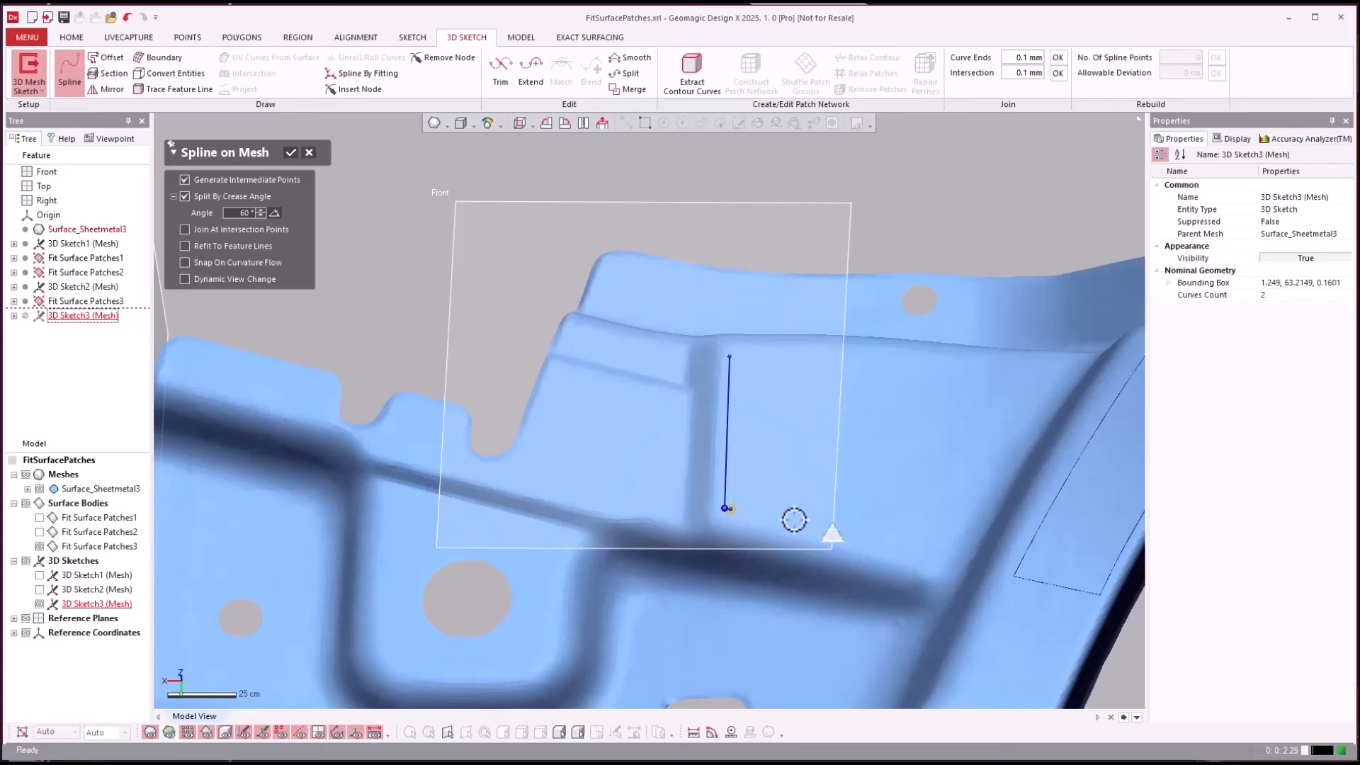
pyautogui.click(919, 555)
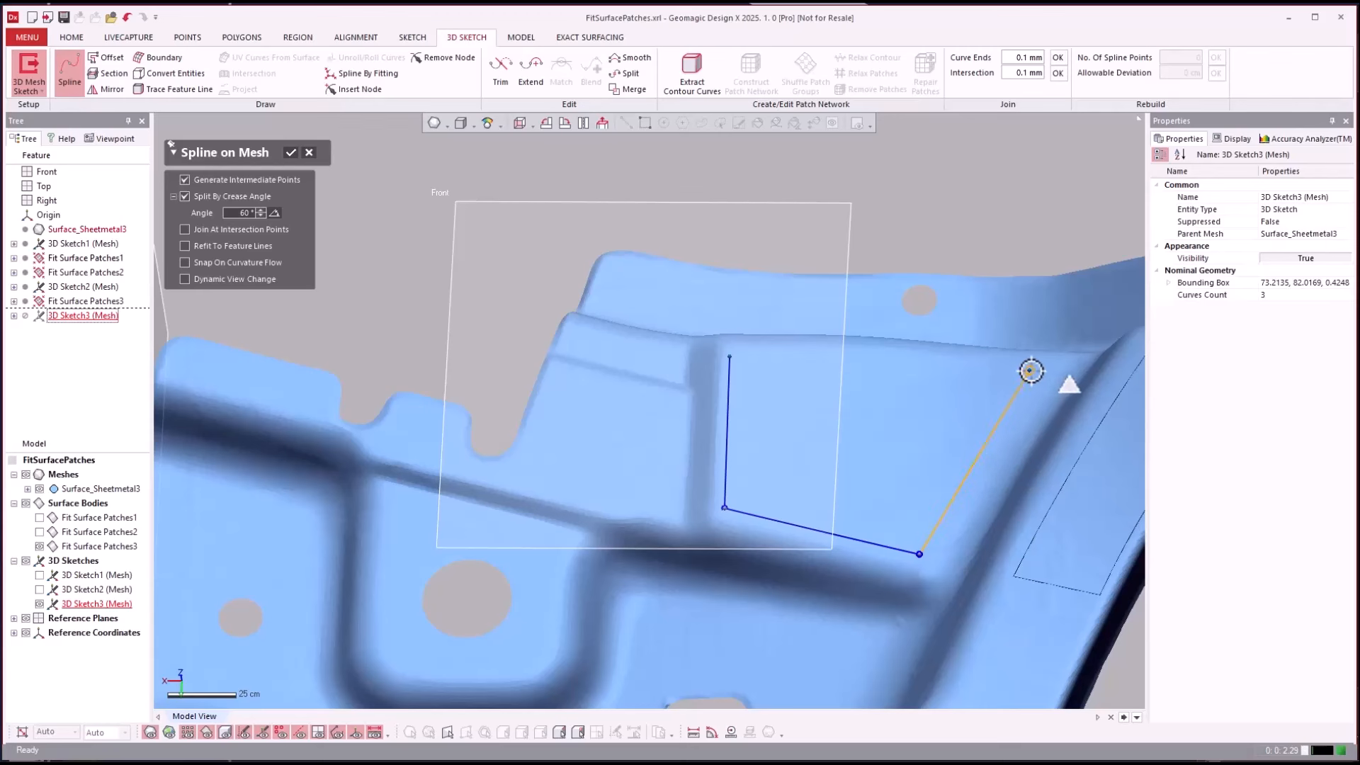
pyautogui.click(1046, 373)
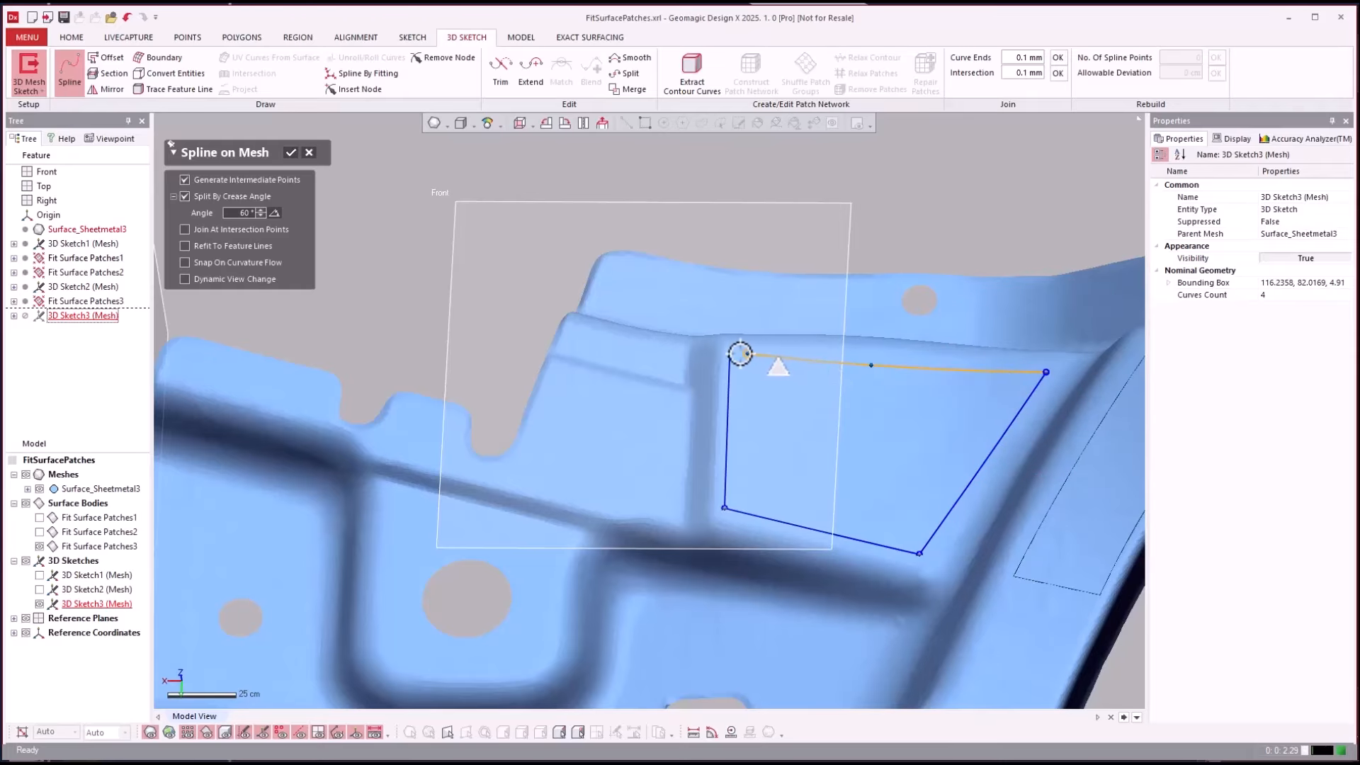
pyautogui.click(729, 358)
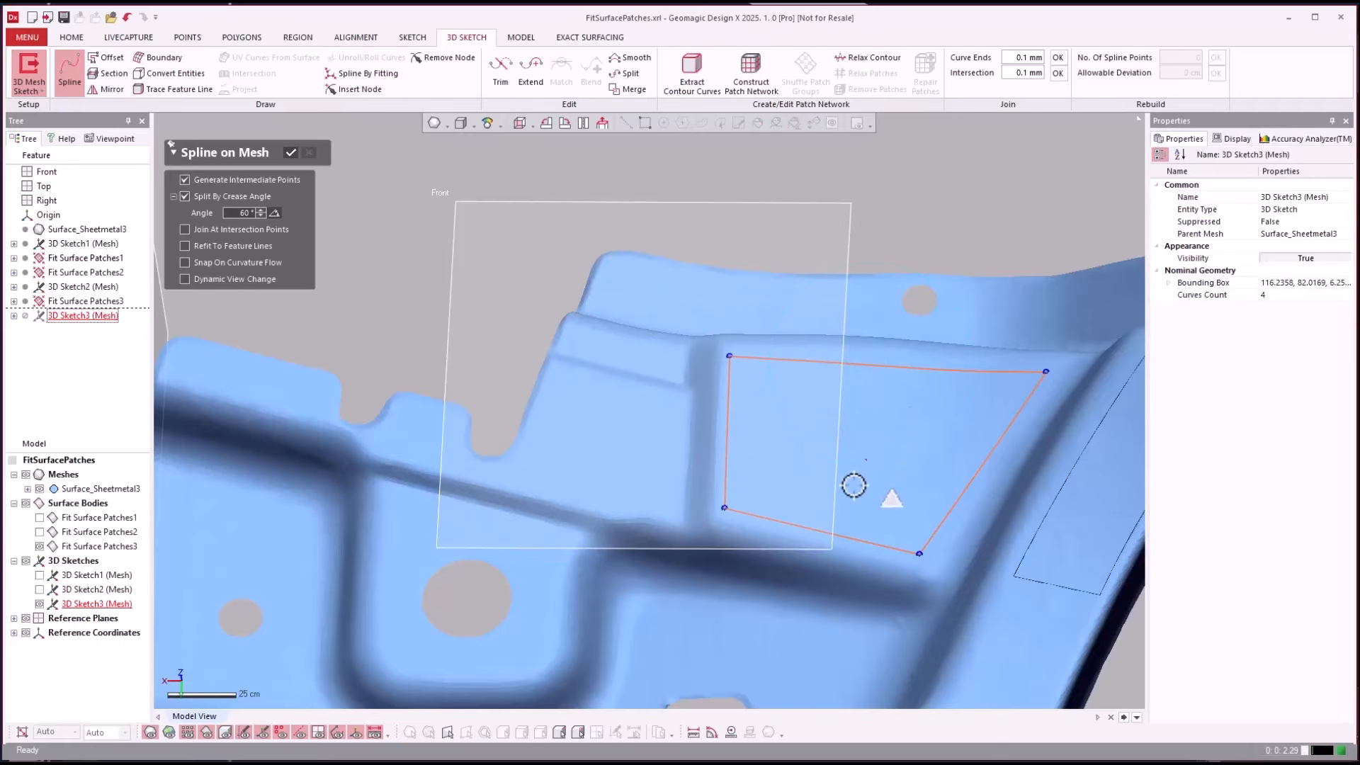
# Draw two crossing splines on the mesh that connect opposite sides of the four-sided loop, dividing it into four cells
pyautogui.click(878, 366)
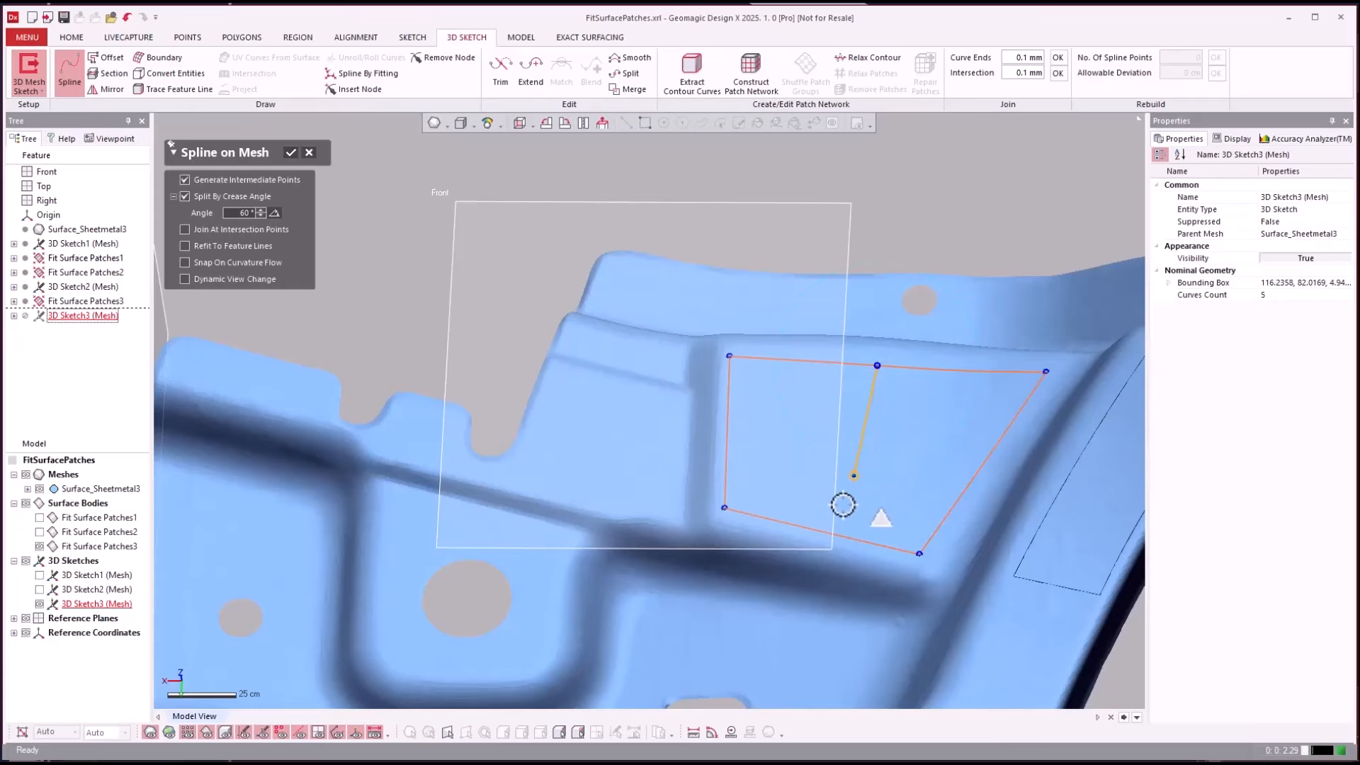
pyautogui.click(827, 522)
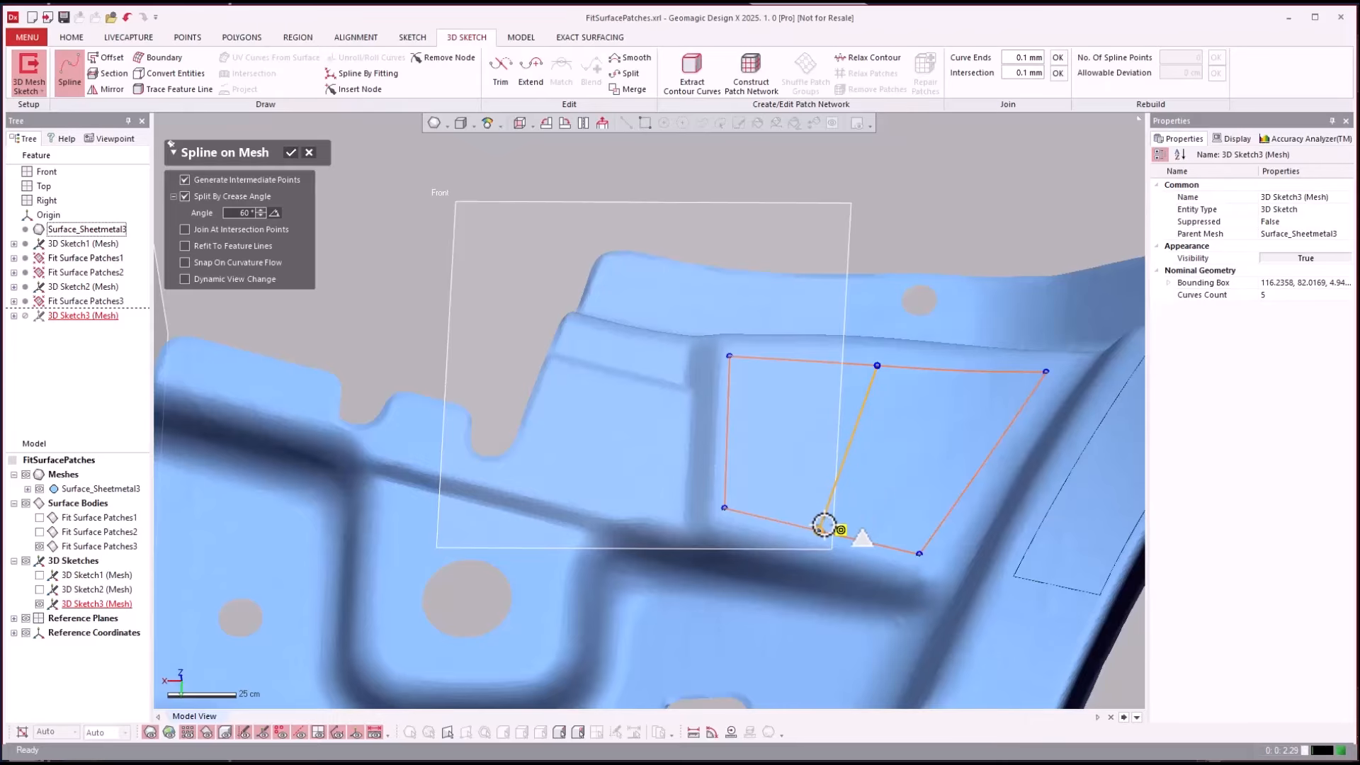
pyautogui.click(825, 525)
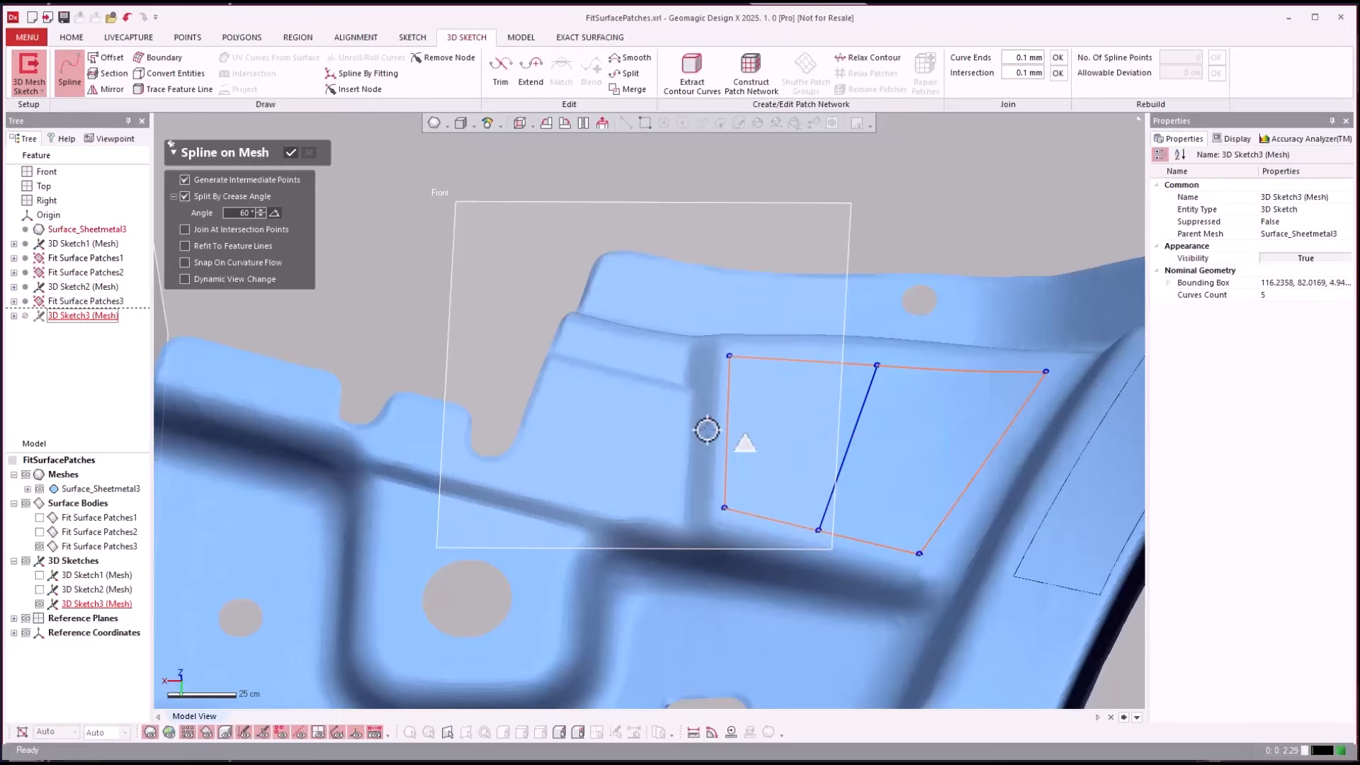
pyautogui.click(732, 433)
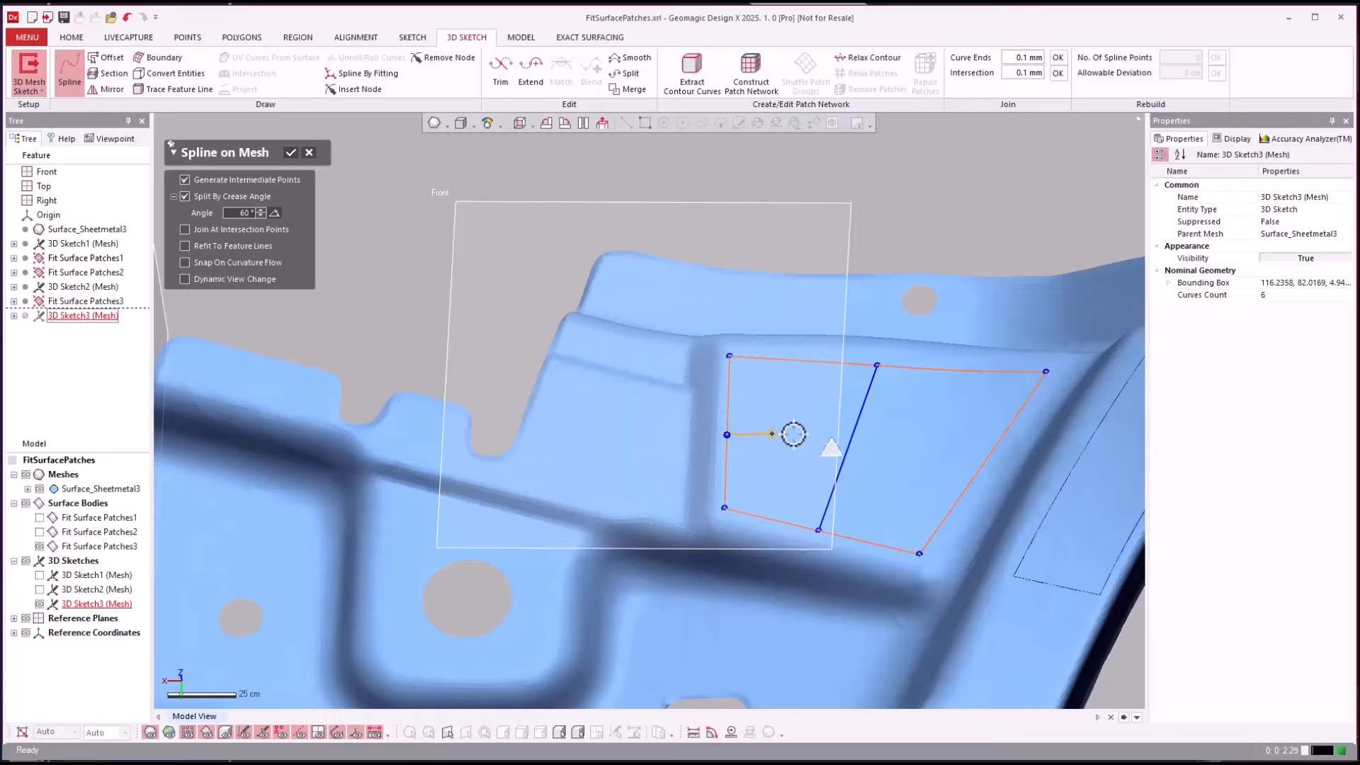
pyautogui.click(985, 460)
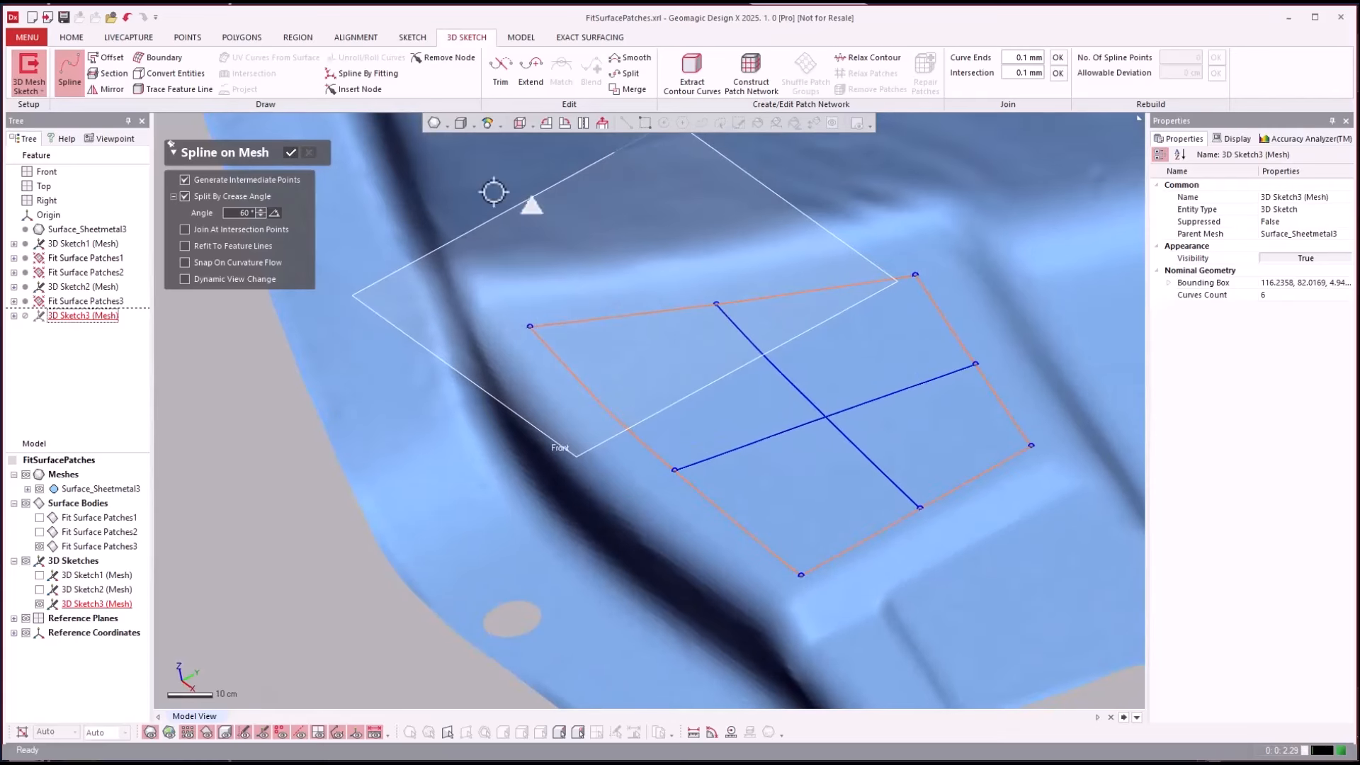
pyautogui.press('Escape')
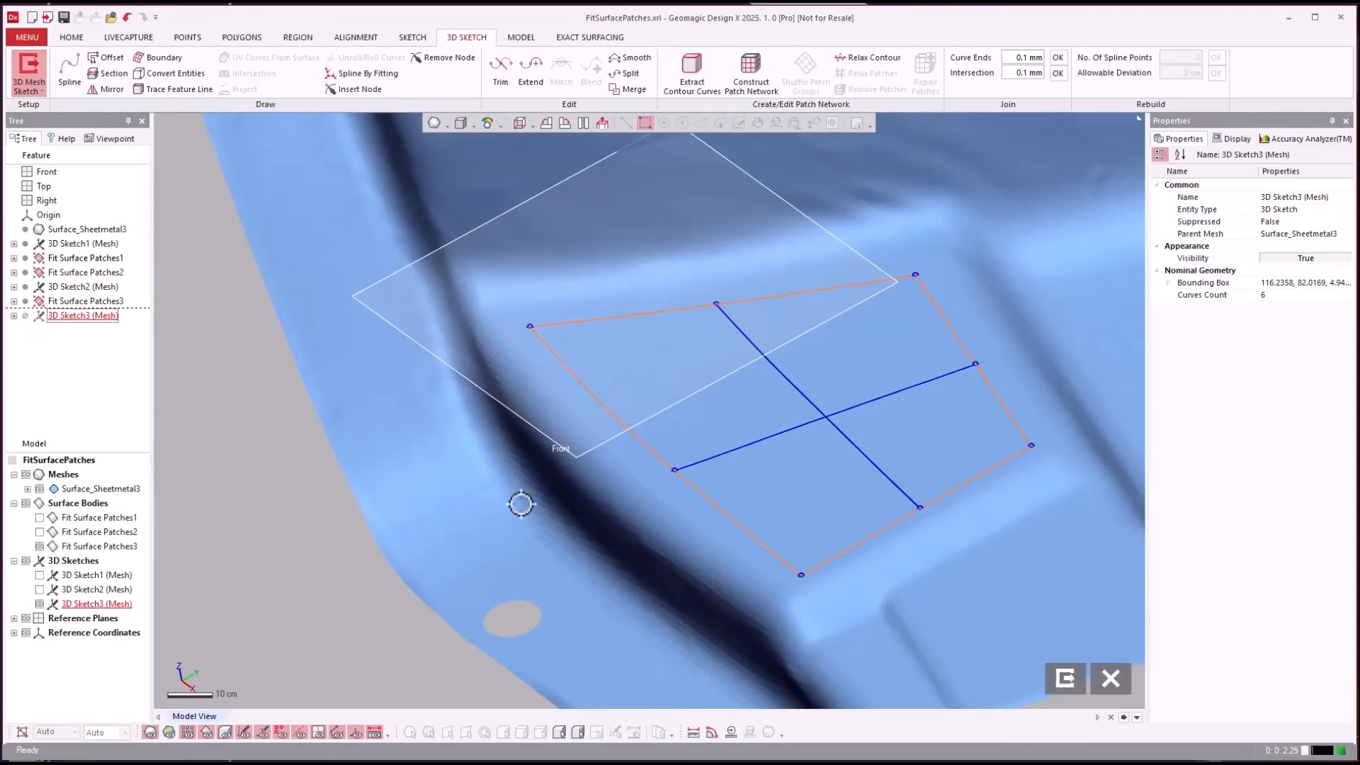
# Split all six mesh curves with Curves At Intersection Points, using an intersection tolerance of 0.05 cm
pyautogui.click(626, 73)
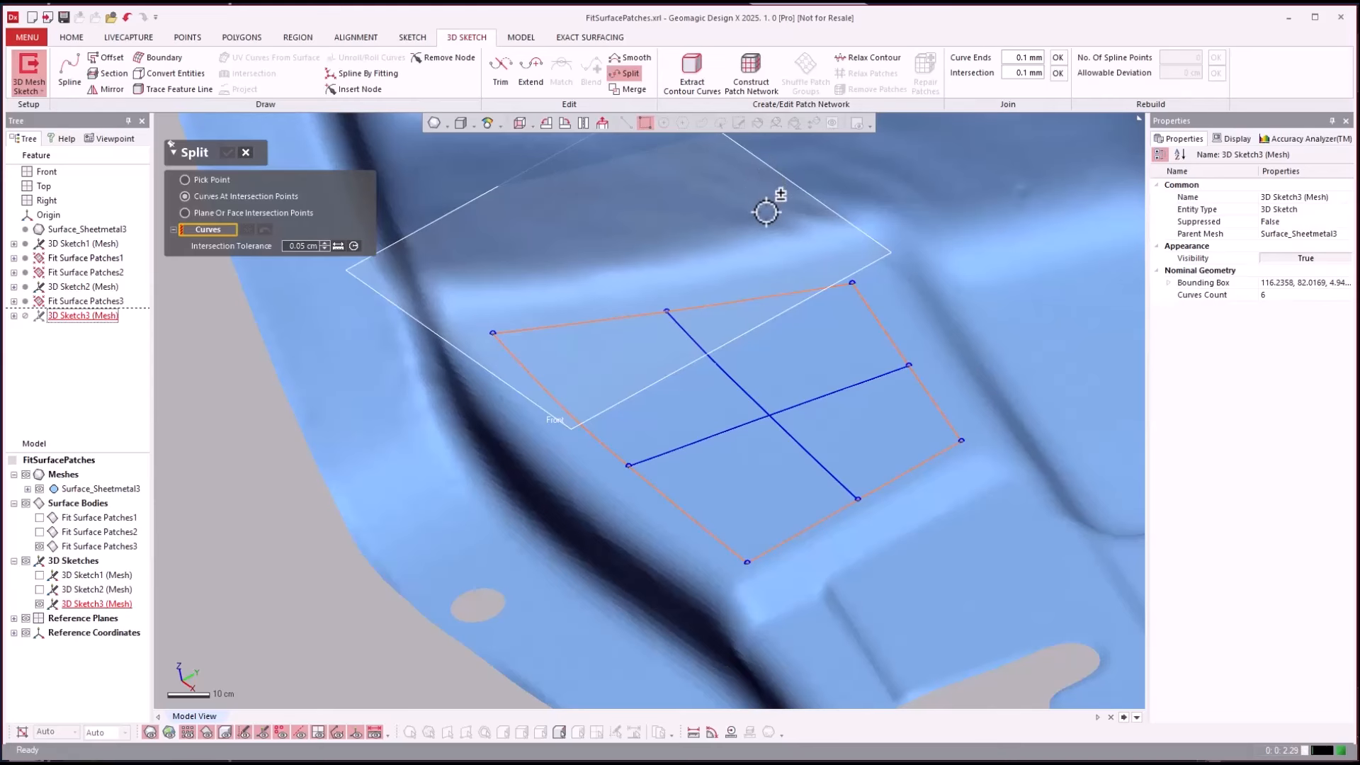
pyautogui.hotkey('ctrl', 'a')
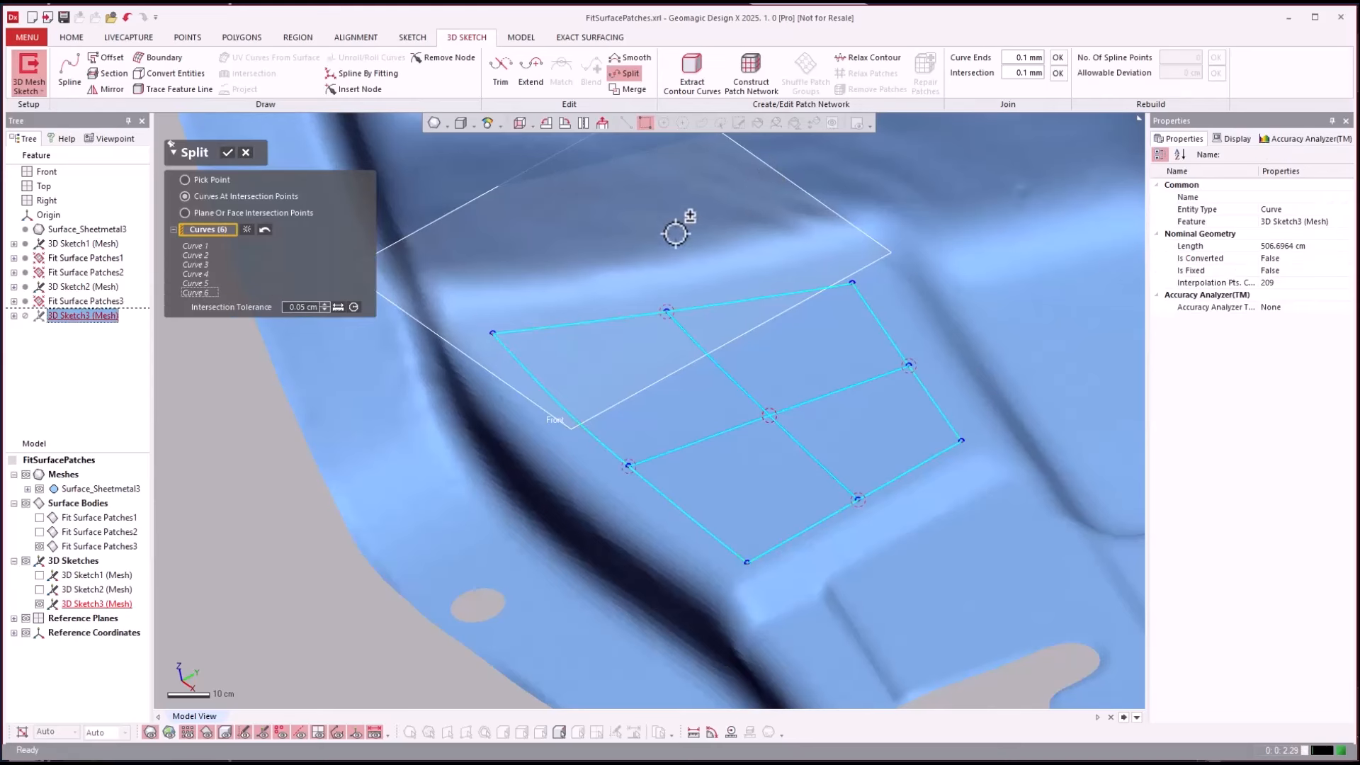
pyautogui.click(227, 152)
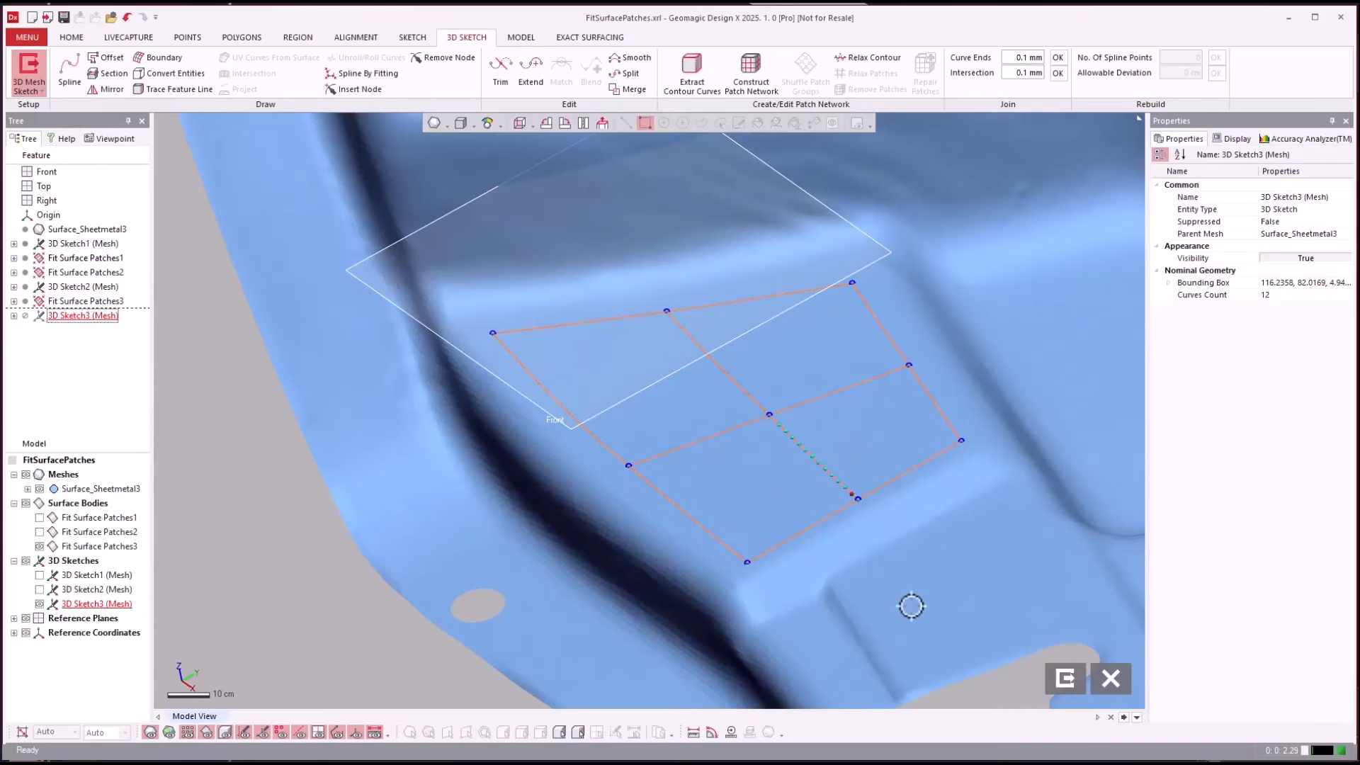
# Exit the 3D mesh sketch and fit surface patches to 3D Sketch3 (Mesh) with the Adaptive method and 0.2585 cm tolerance
pyautogui.click(1065, 678)
pyautogui.click(362, 637)
pyautogui.scroll(-3, 365, 632)
pyautogui.moveTo(362, 637)
pyautogui.mouseDown(button='right')
pyautogui.moveTo(656, 555)
pyautogui.moveTo(685, 492)
pyautogui.mouseUp(button='right')
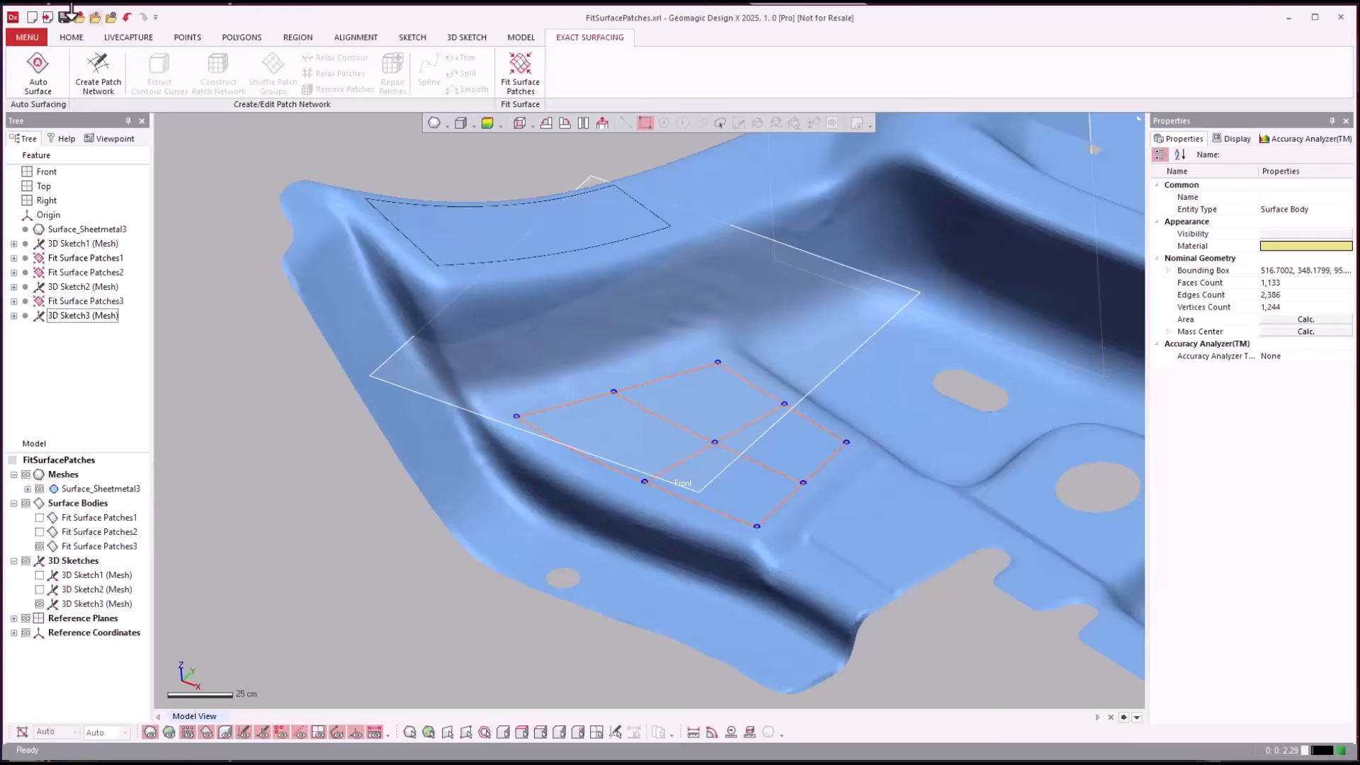
pyautogui.click(514, 61)
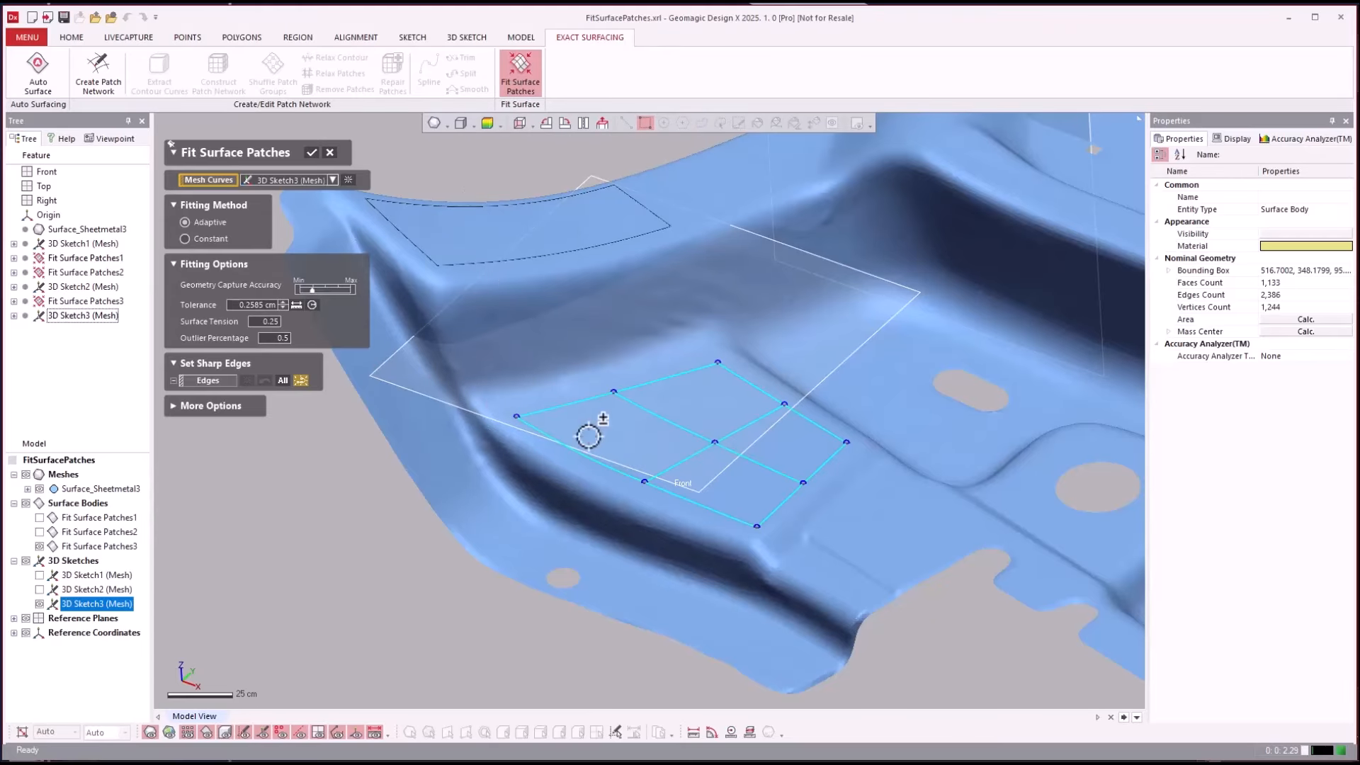
pyautogui.click(312, 152)
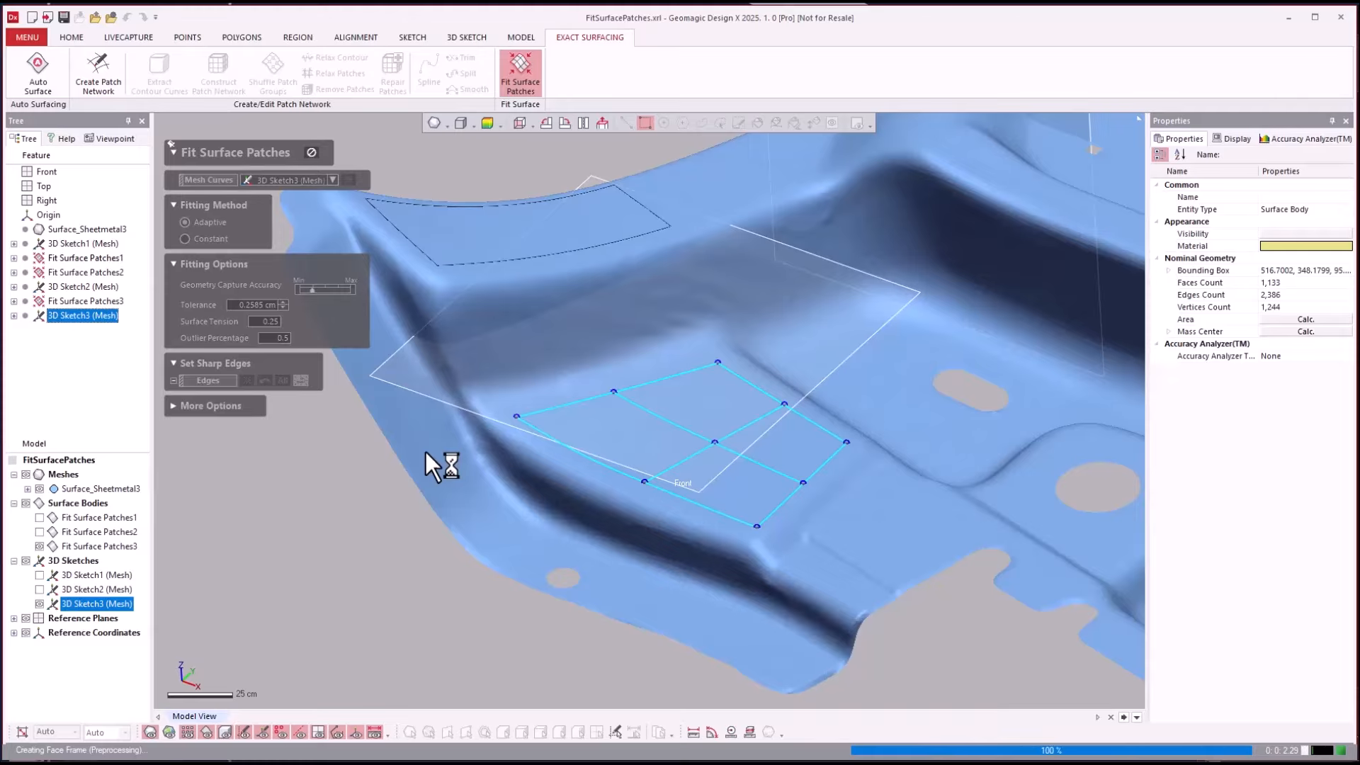
# Toggle the mesh display to examine the four fitted patches alone and on the sheet metal part
pyautogui.click(41, 489)
pyautogui.moveTo(766, 570); pyautogui.dragTo(1034, 634, button='right')
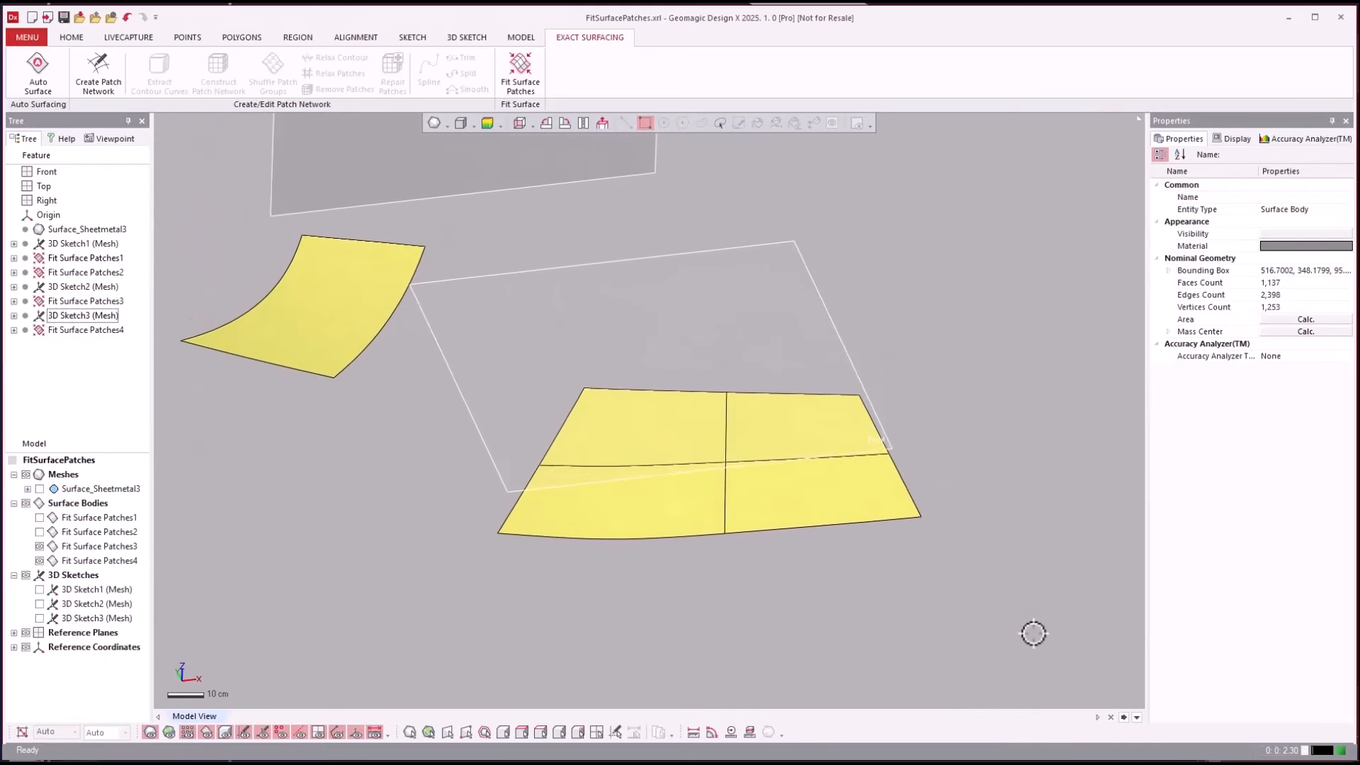
pyautogui.hotkey('ctrl', '1')
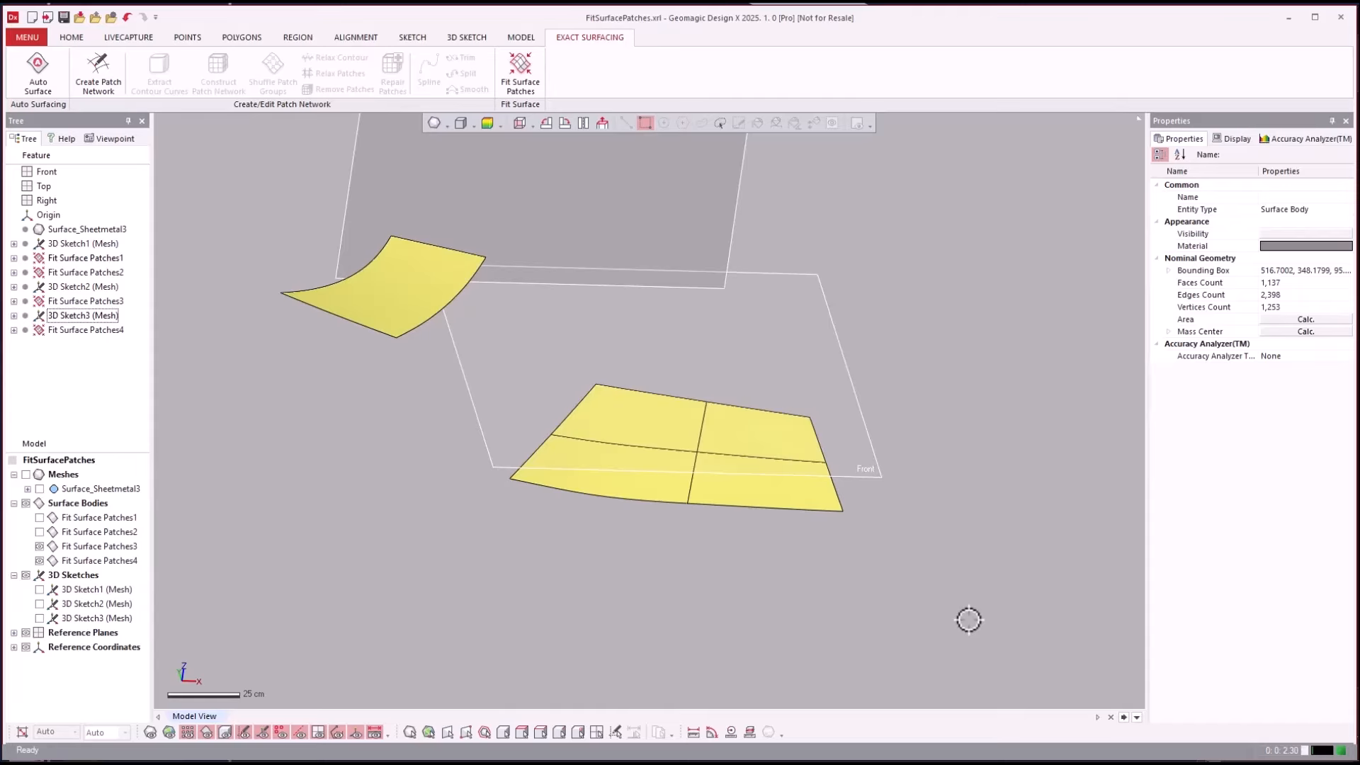
pyautogui.hotkey('ctrl', '1')
pyautogui.hotkey('ctrl', '1')
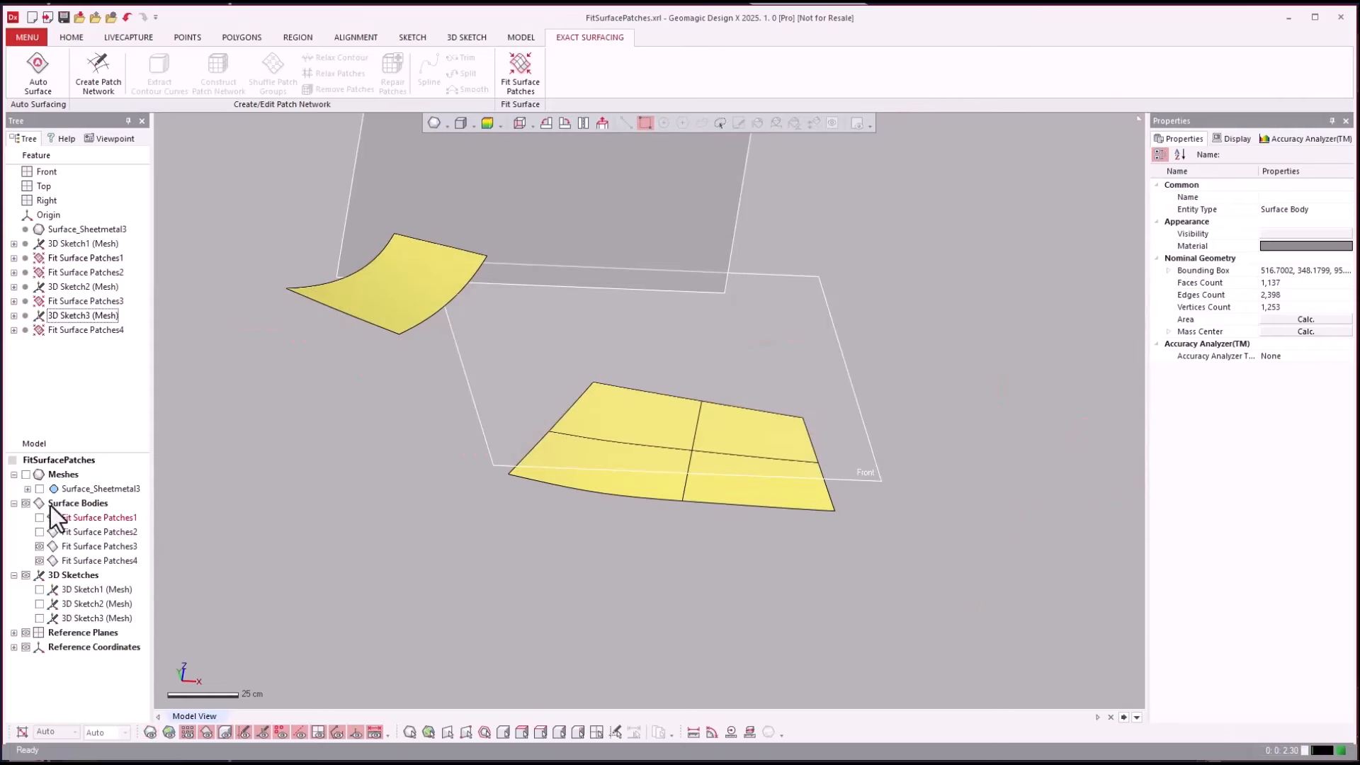
pyautogui.click(26, 474)
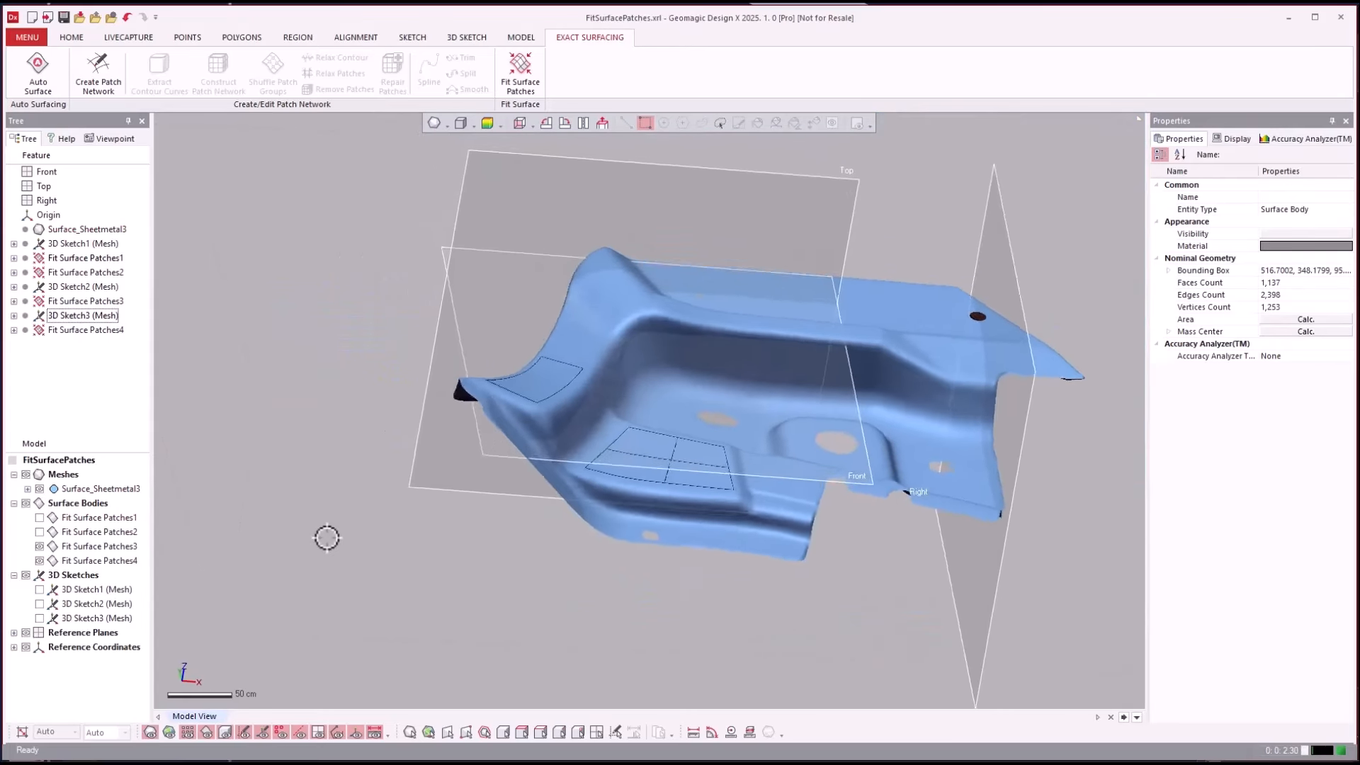
pyautogui.moveTo(327, 538); pyautogui.dragTo(541, 230, button='right')
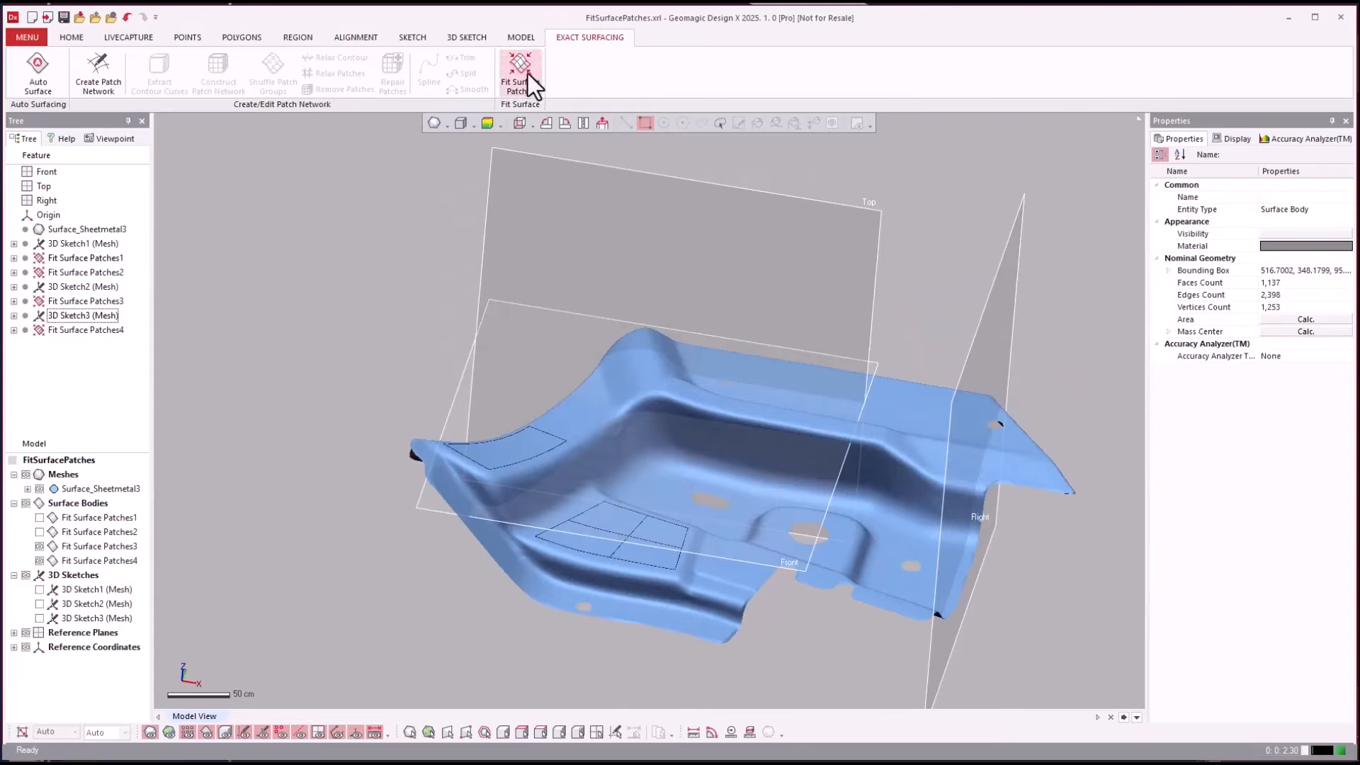
pyautogui.click(27, 37)
pyautogui.moveTo(43, 186)
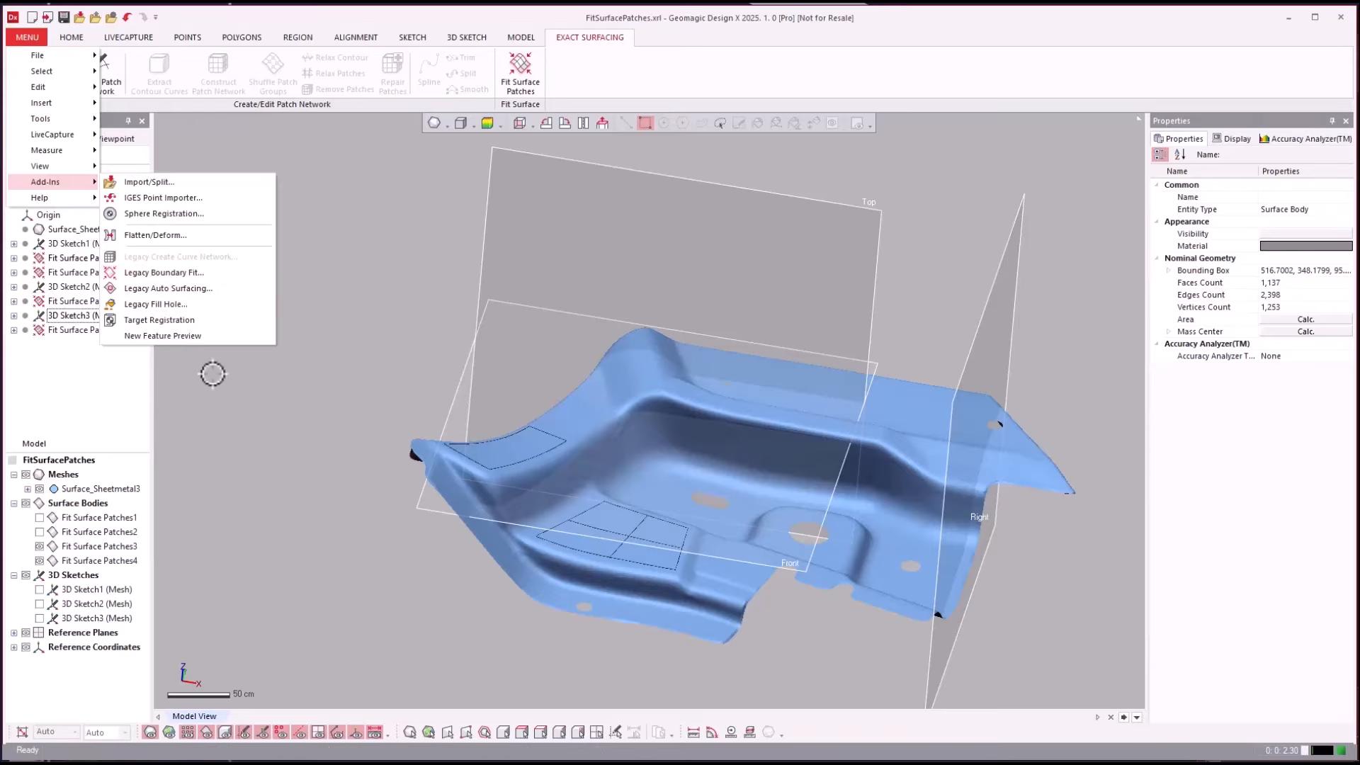
pyautogui.click(229, 408)
pyautogui.scroll(-2, 230, 409)
pyautogui.scroll(1, 230, 408)
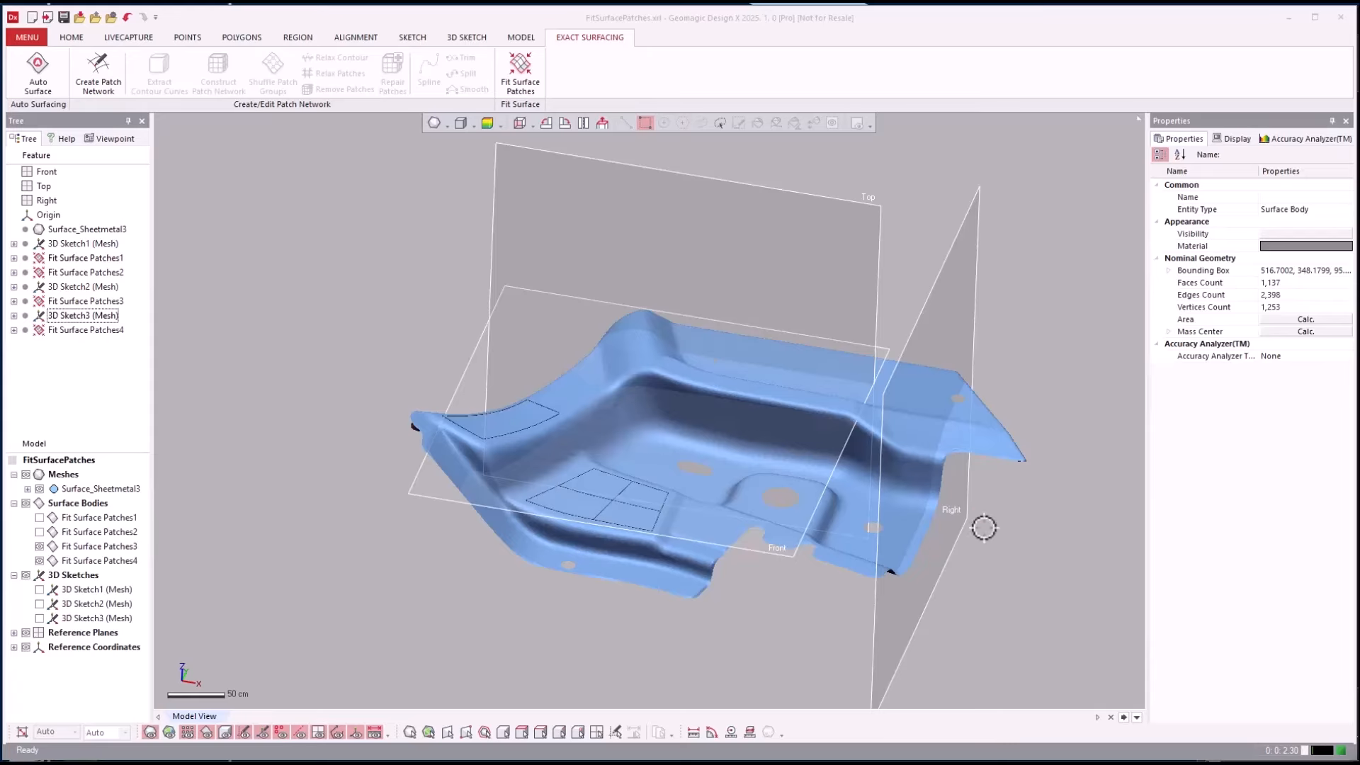
# Sketch a rectangle about 150 by 115 cm on the Front plane, outside the part beside its curved flange, and exit the sketch
pyautogui.rightClick(318, 207)
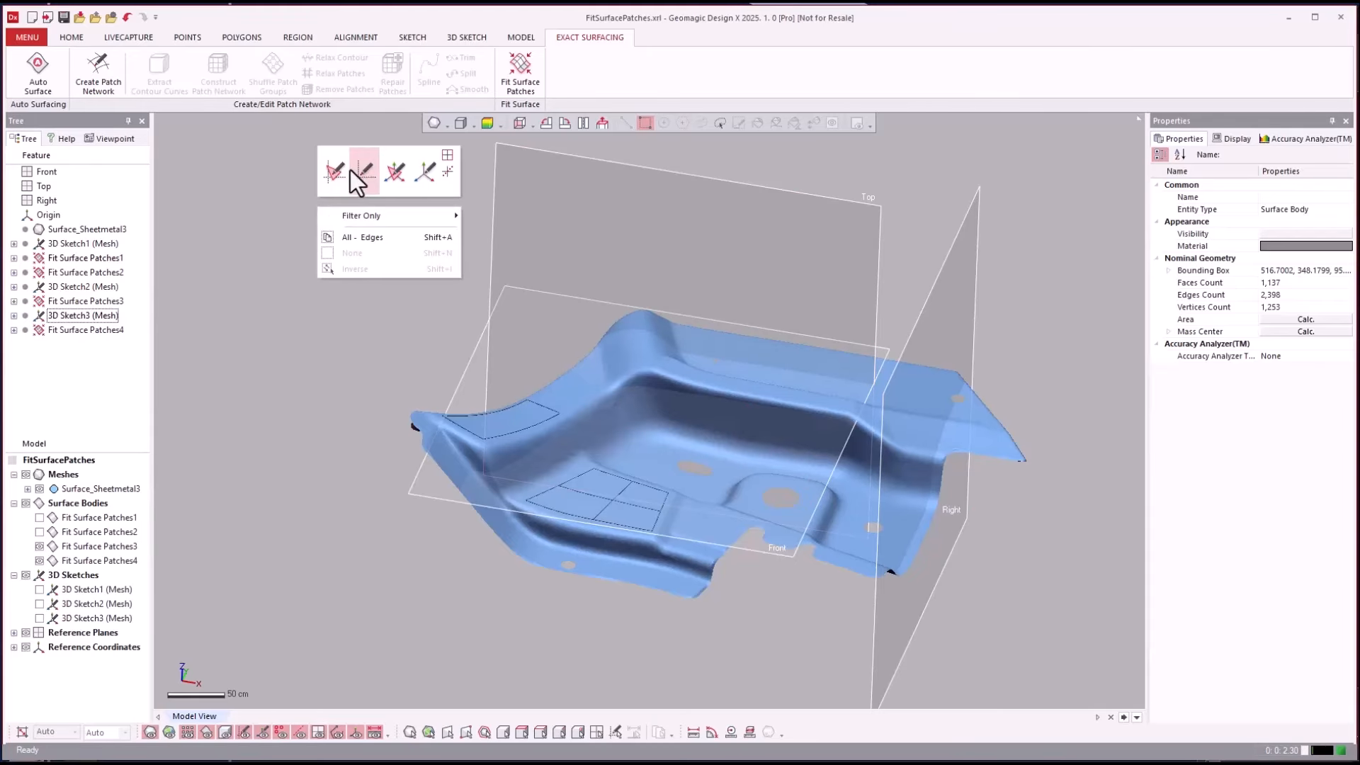
pyautogui.click(376, 172)
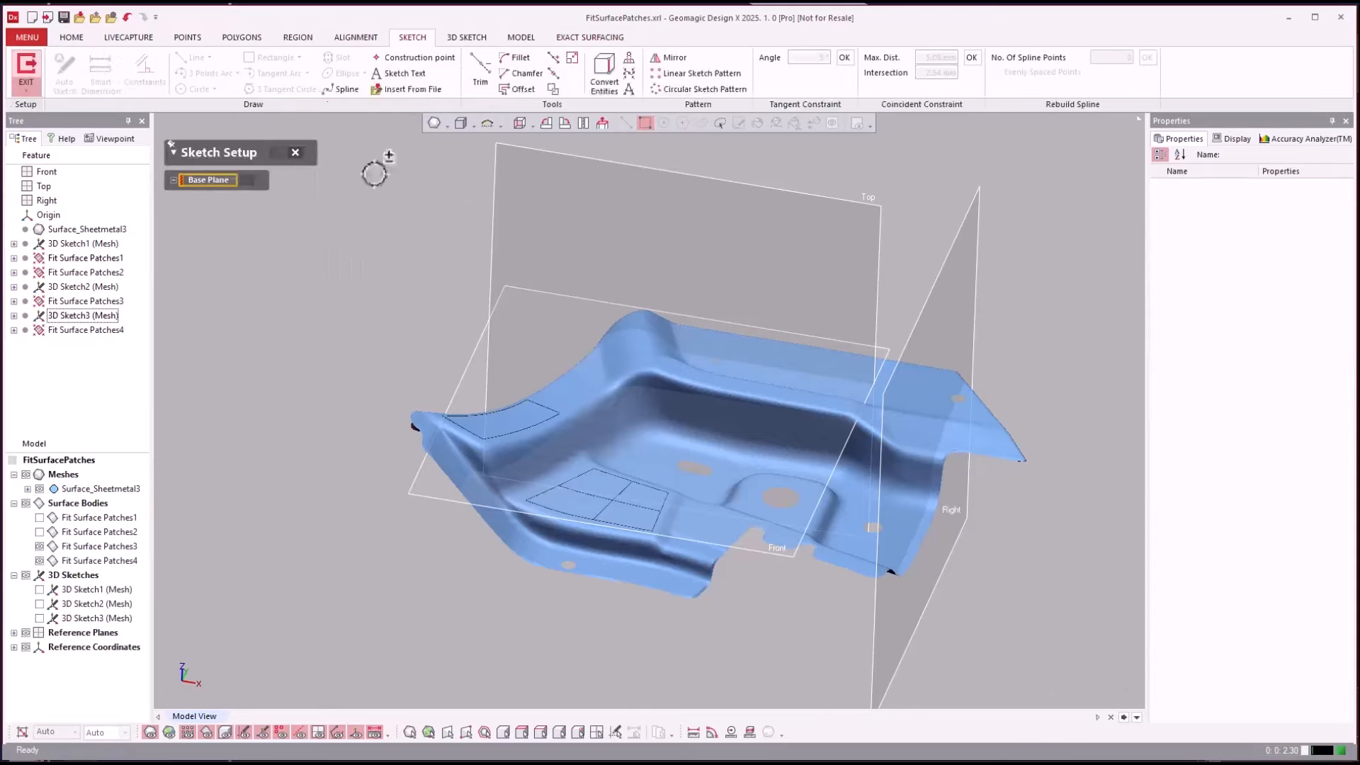
pyautogui.click(470, 375)
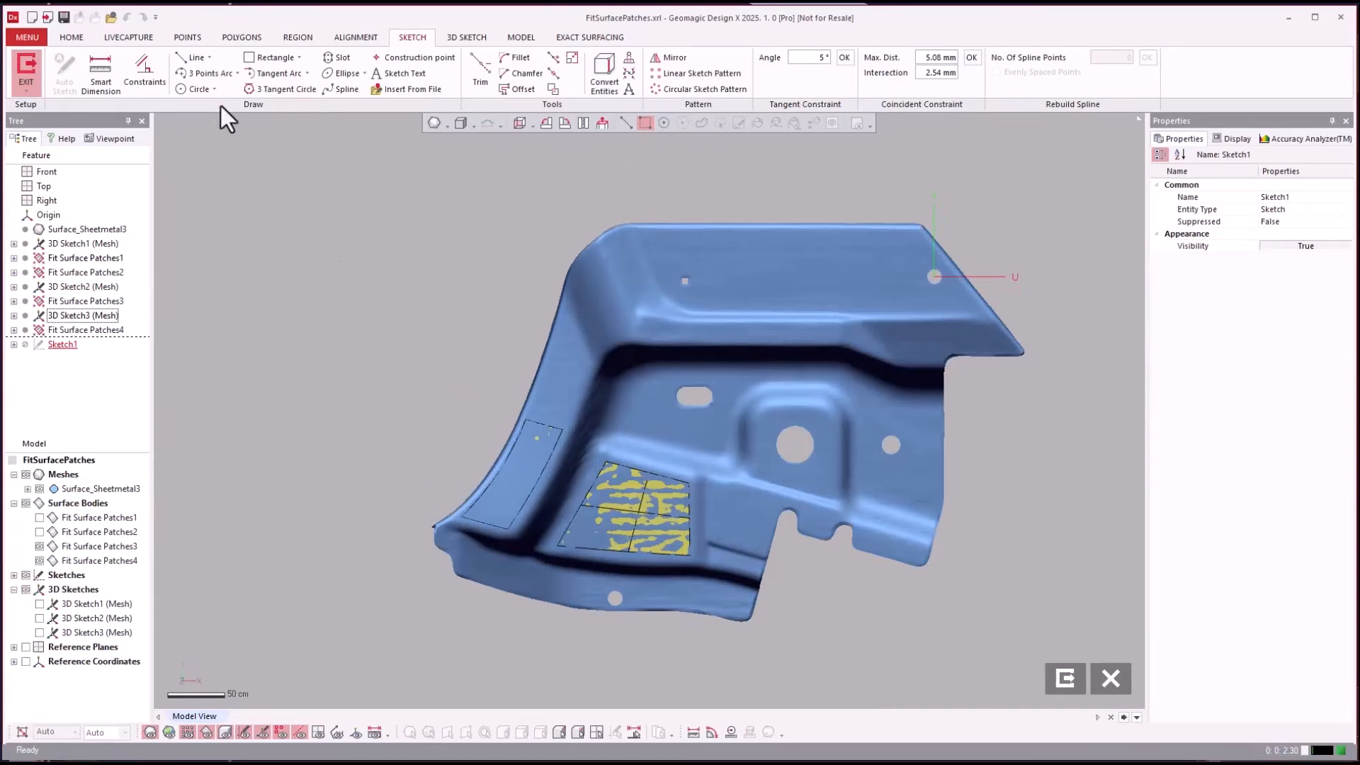
pyautogui.click(262, 58)
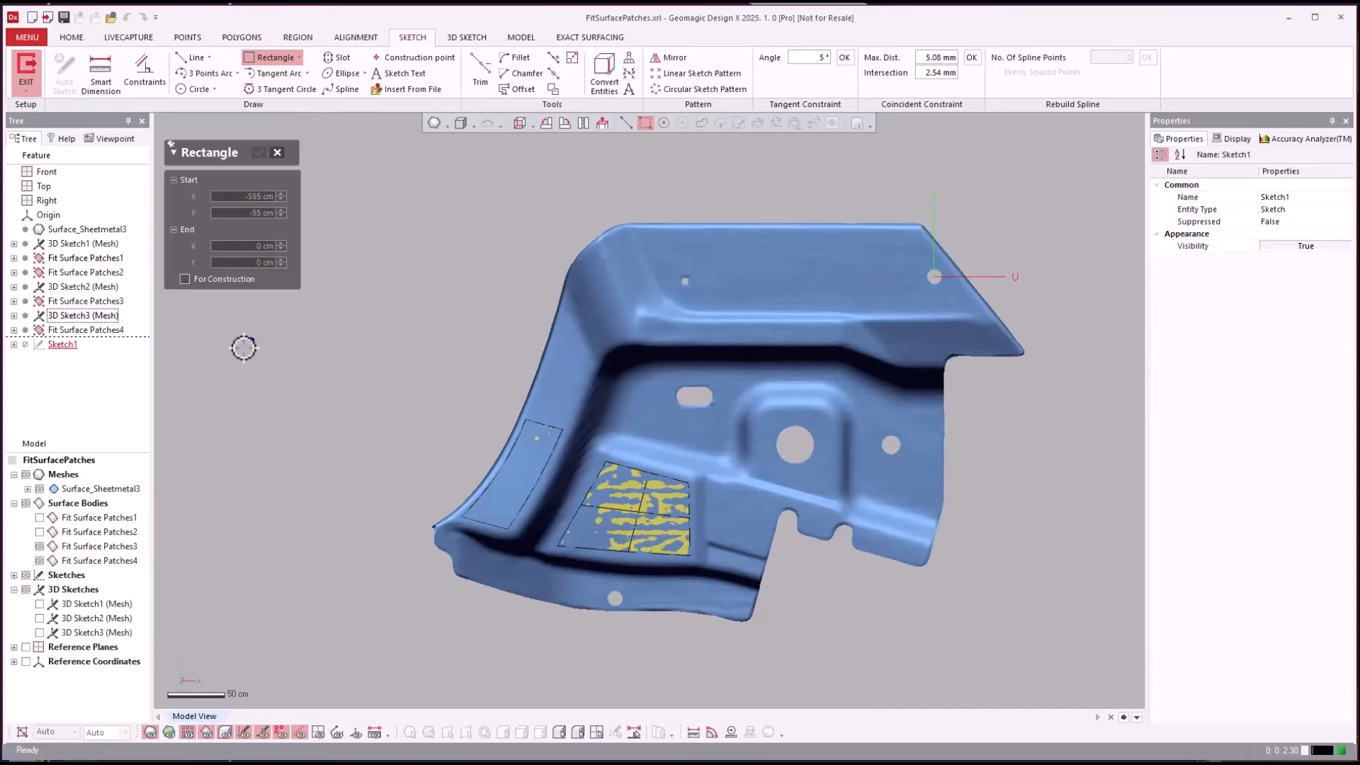
pyautogui.click(223, 348)
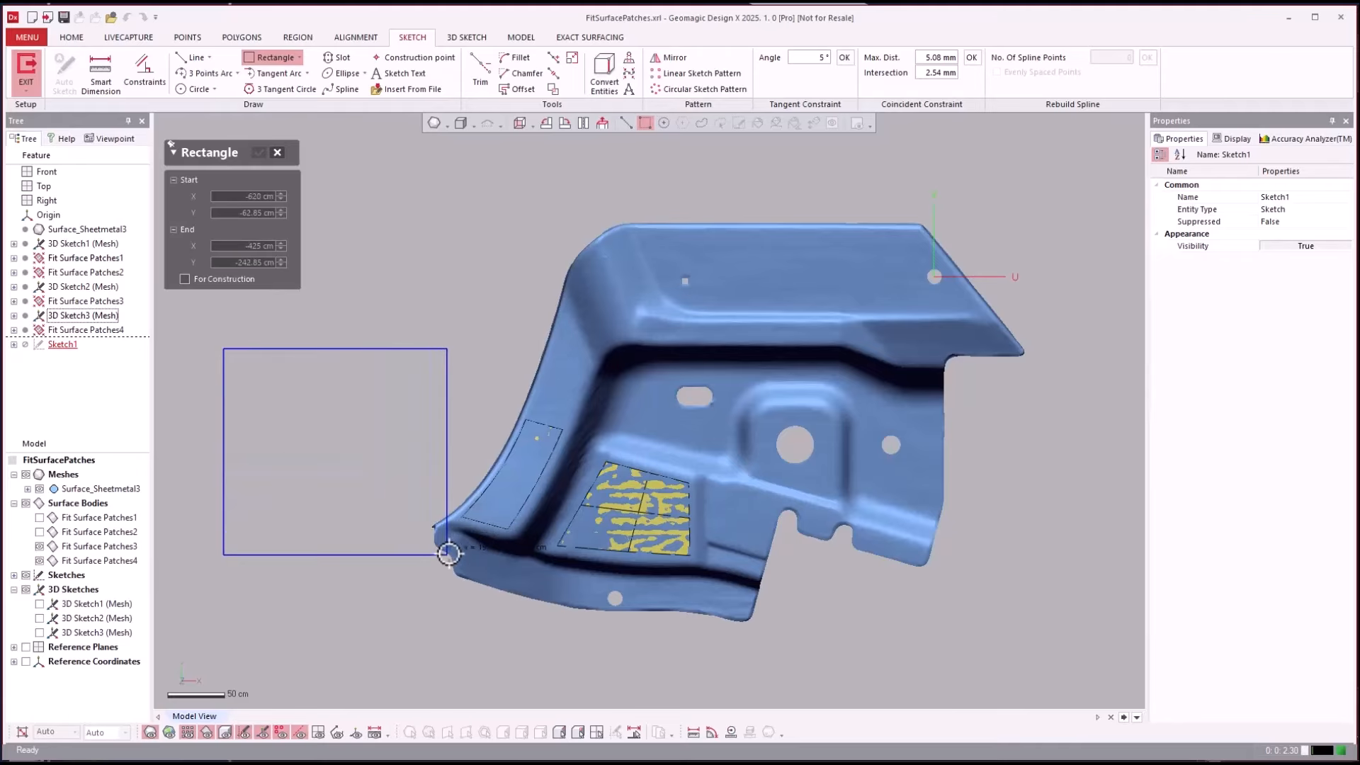
pyautogui.click(395, 480)
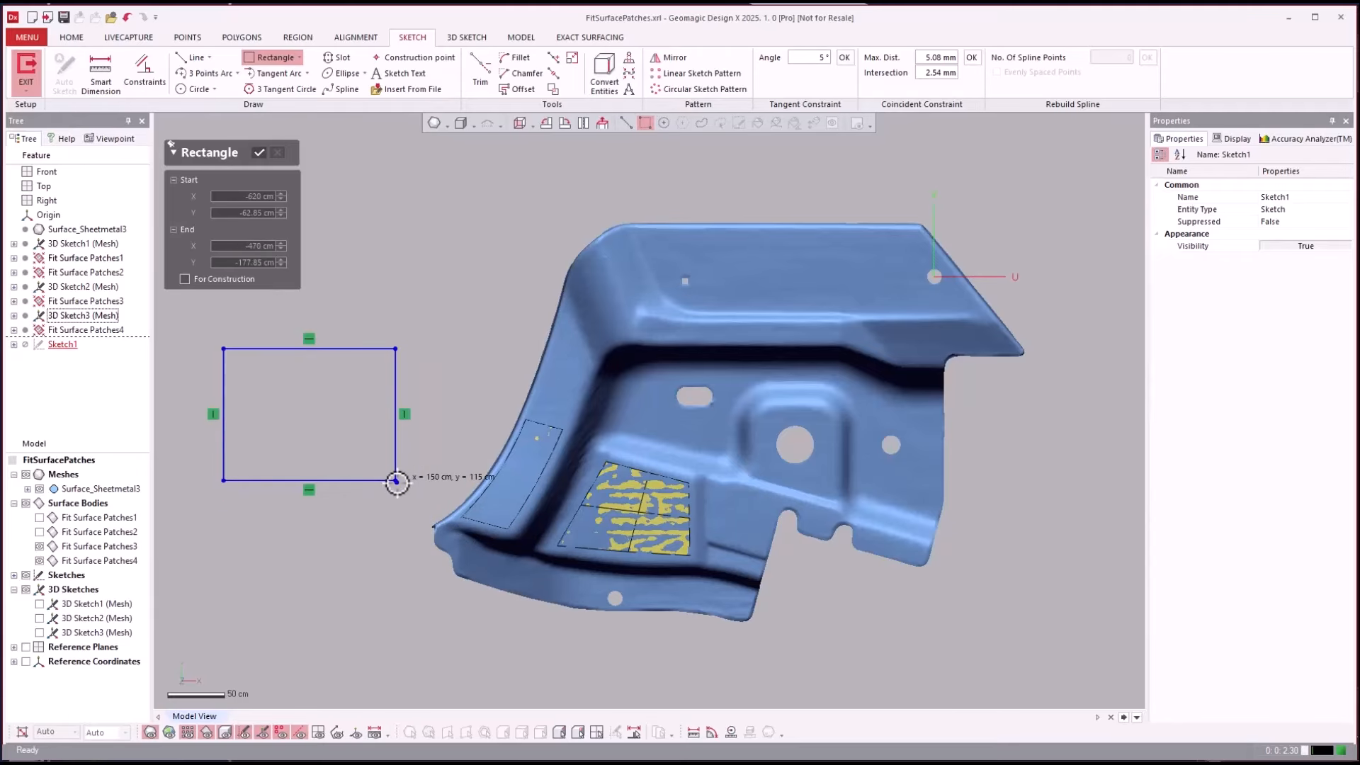
pyautogui.click(259, 152)
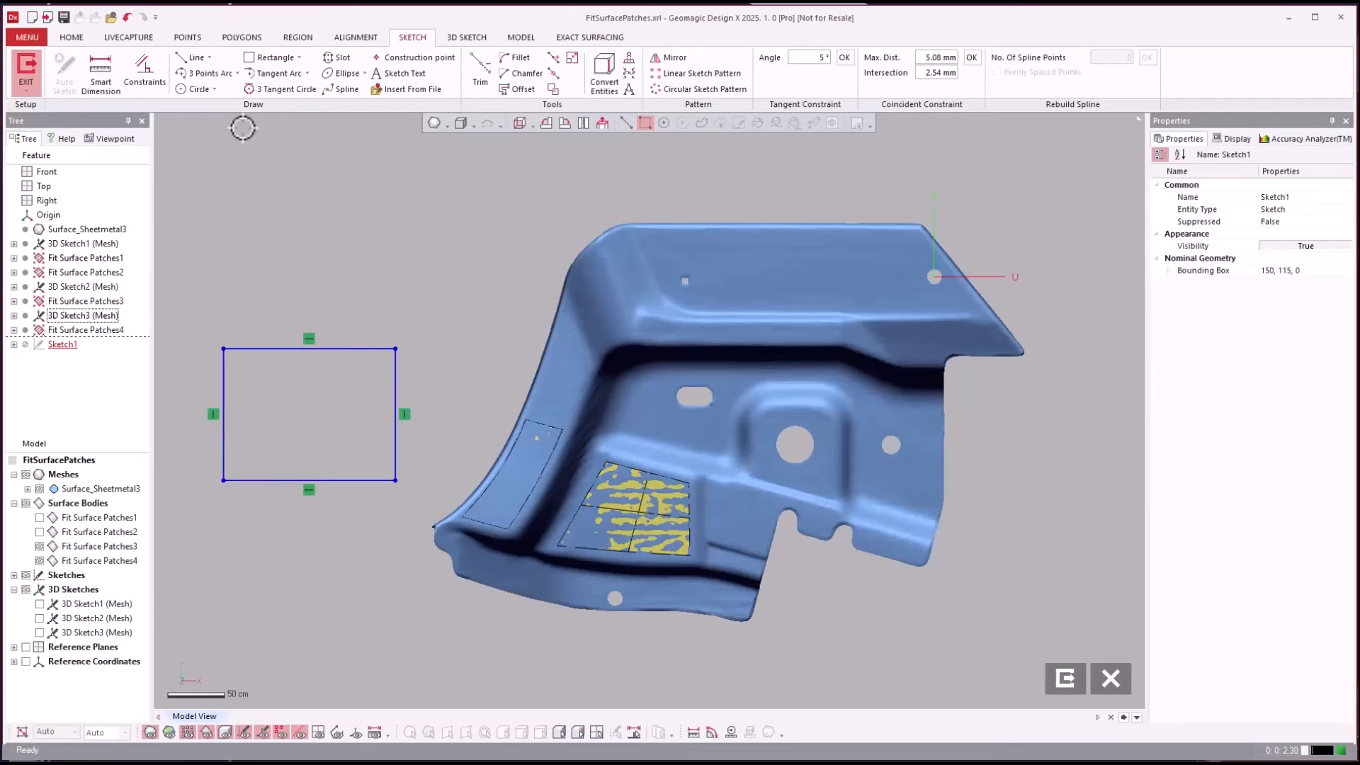
pyautogui.click(28, 62)
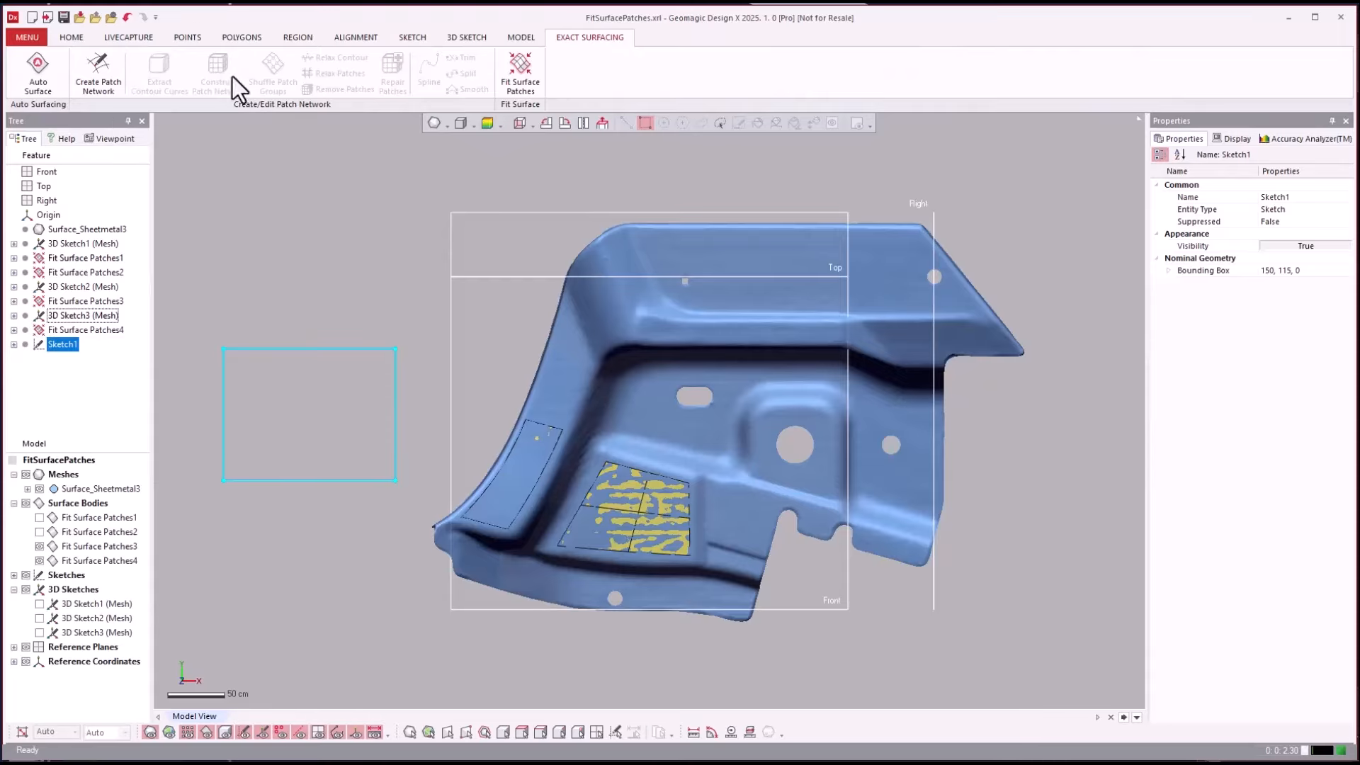
# Extrude the rectangle sketch upward 117 cm into a solid block, using the Blind method and the Insert result operator
pyautogui.click(71, 37)
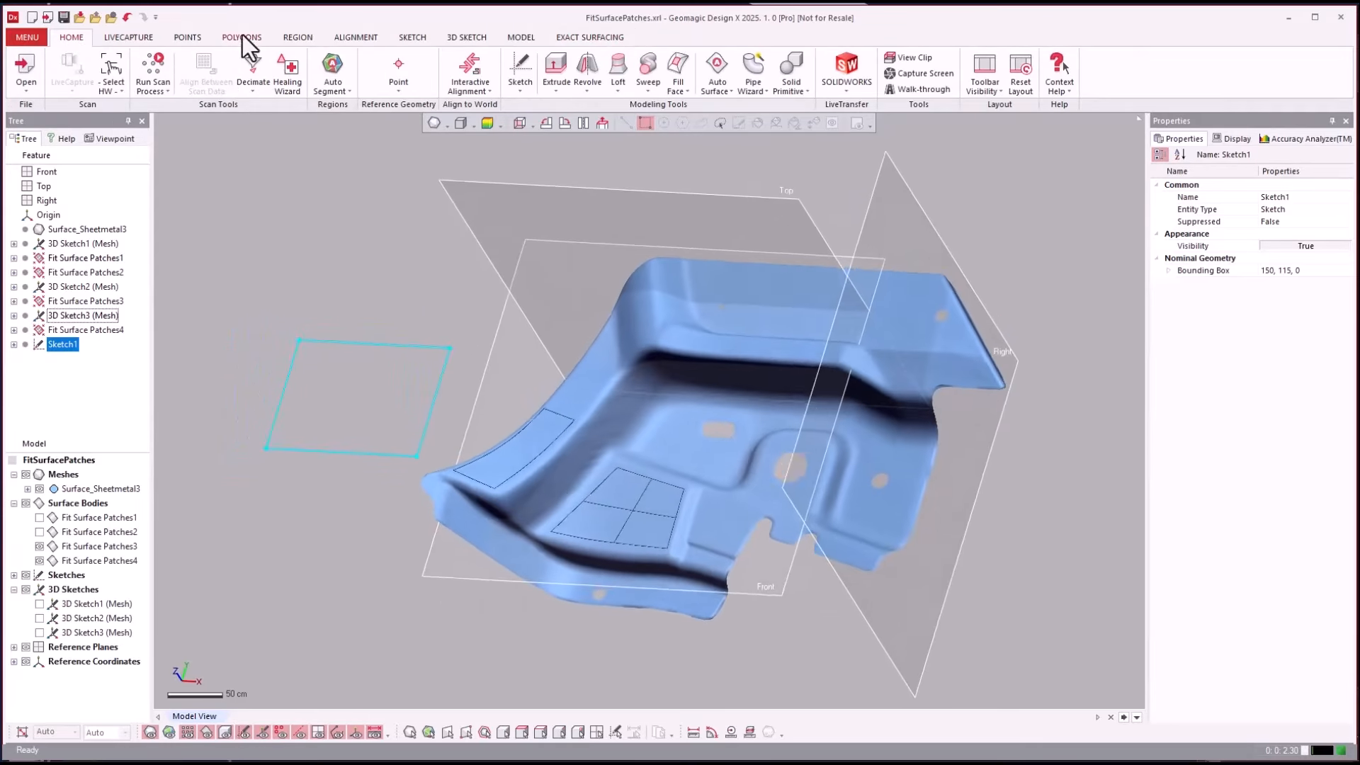
pyautogui.click(556, 67)
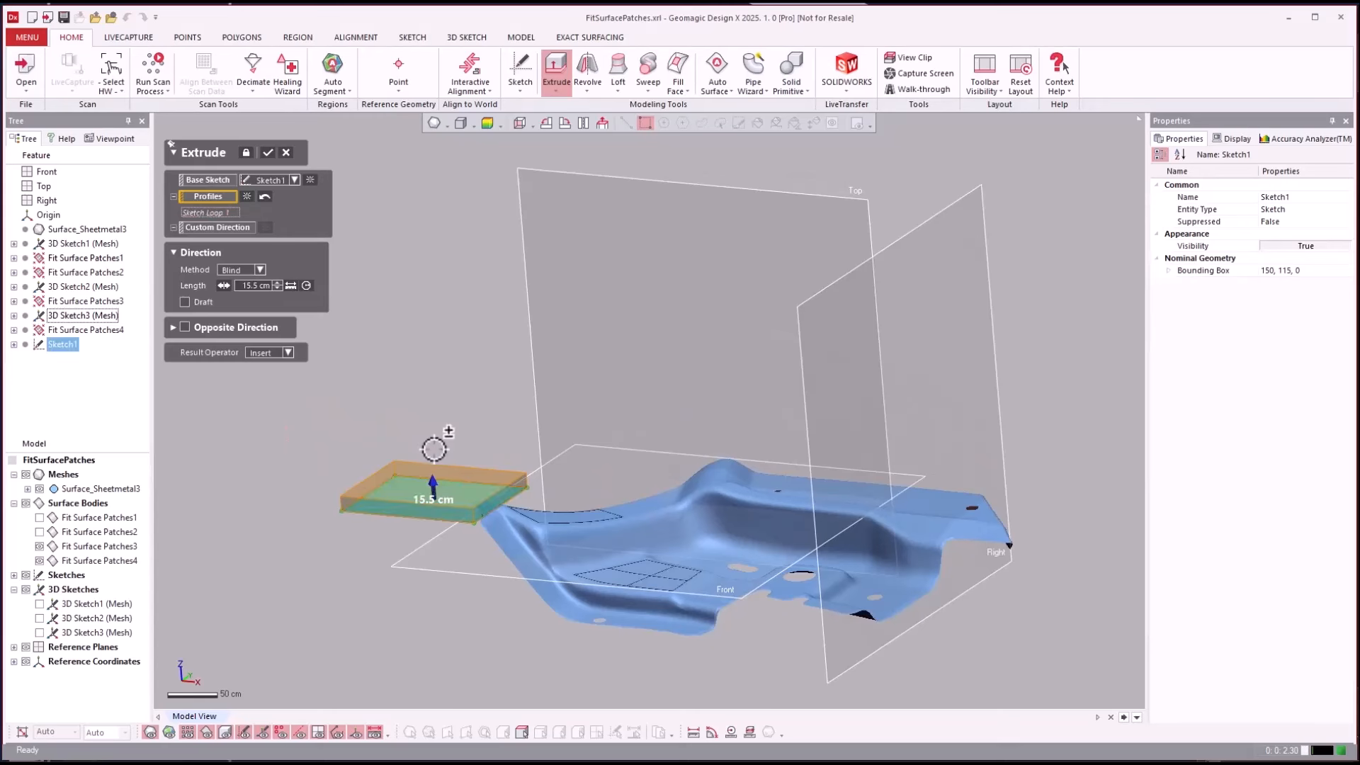
pyautogui.moveTo(435, 485); pyautogui.dragTo(445, 383)
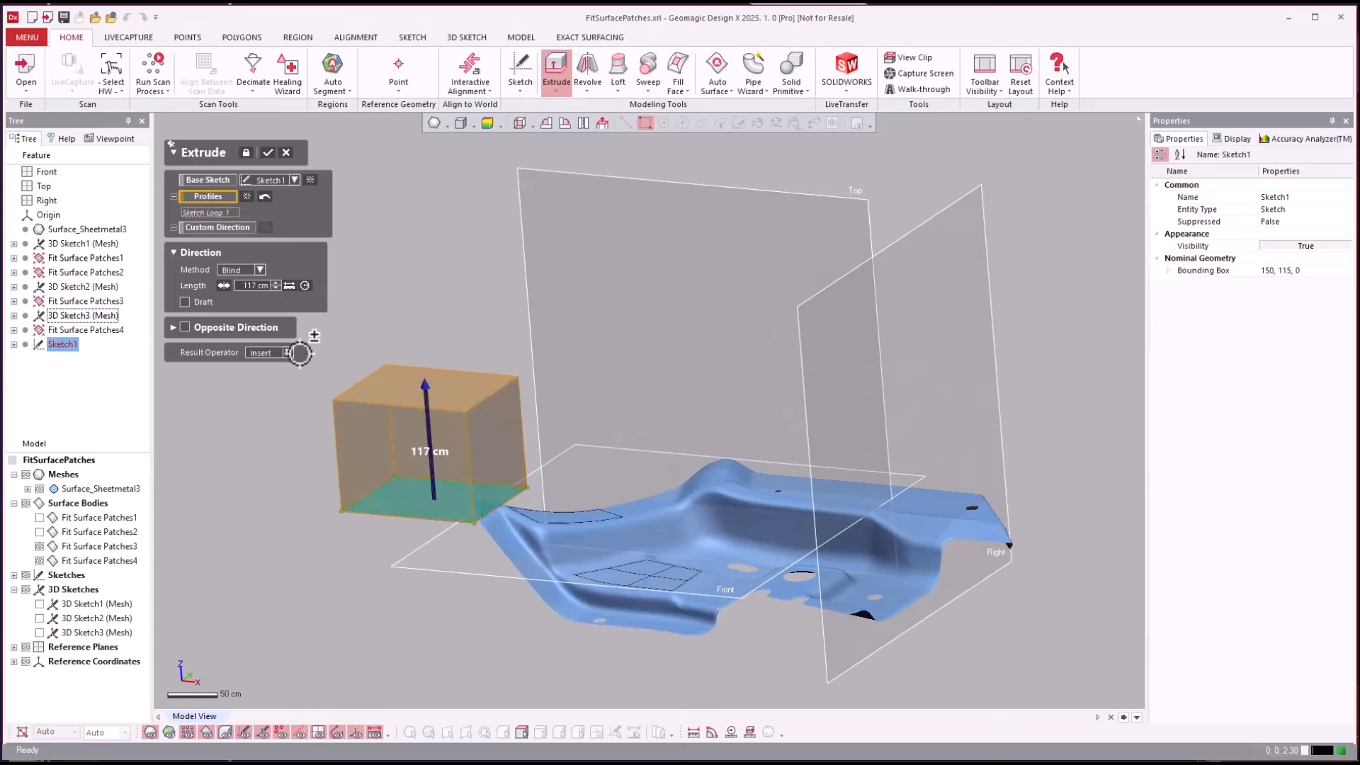
pyautogui.click(288, 352)
pyautogui.click(289, 354)
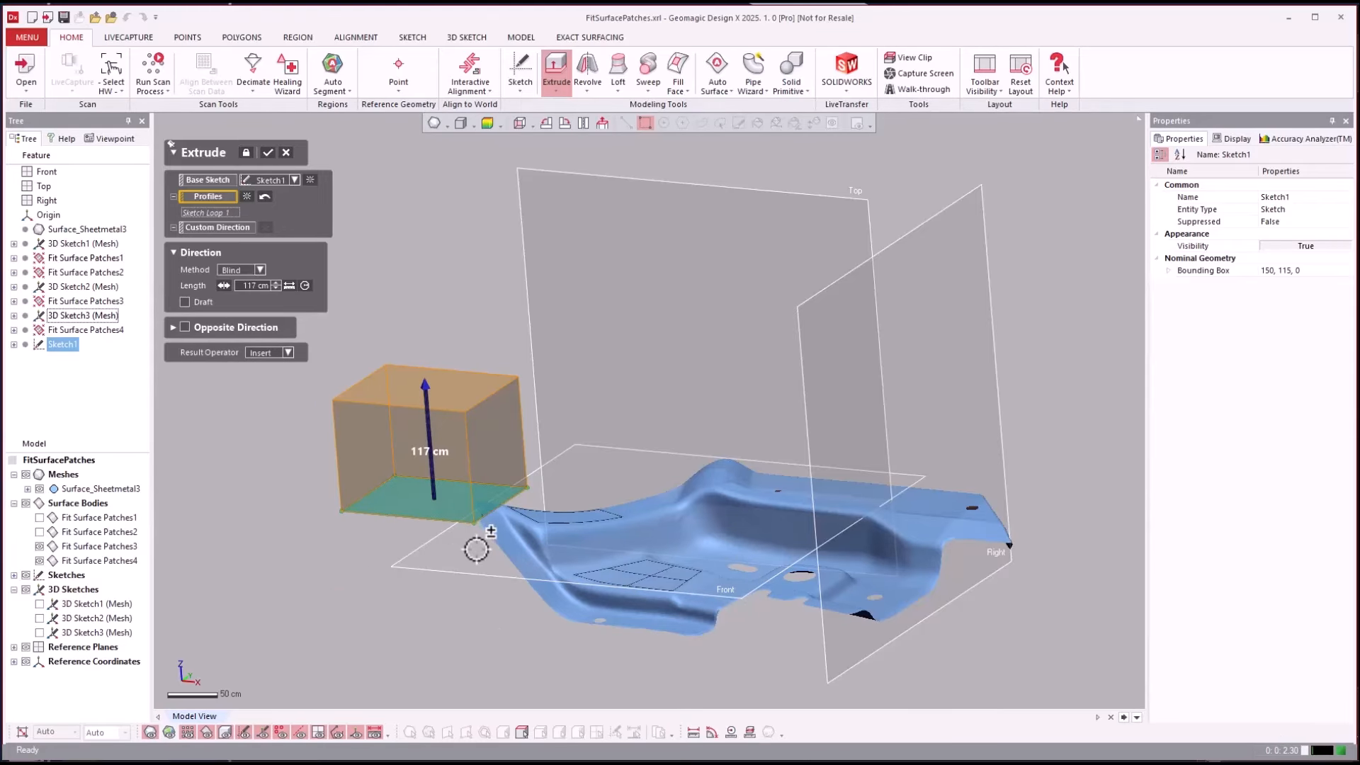
pyautogui.scroll(3, 508, 540)
pyautogui.scroll(-5, 516, 461)
pyautogui.press('Return')
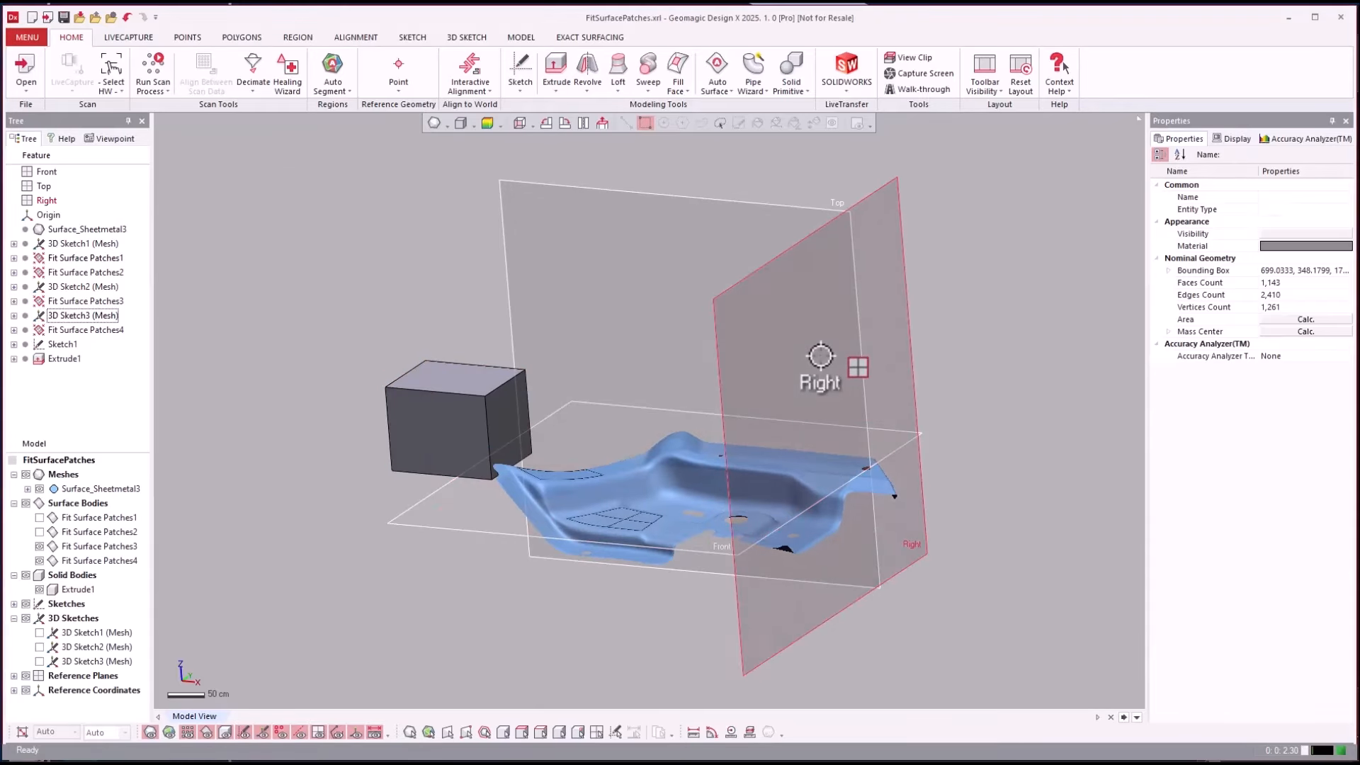
pyautogui.click(860, 360)
pyautogui.scroll(-1, 937, 318)
pyautogui.click(937, 318)
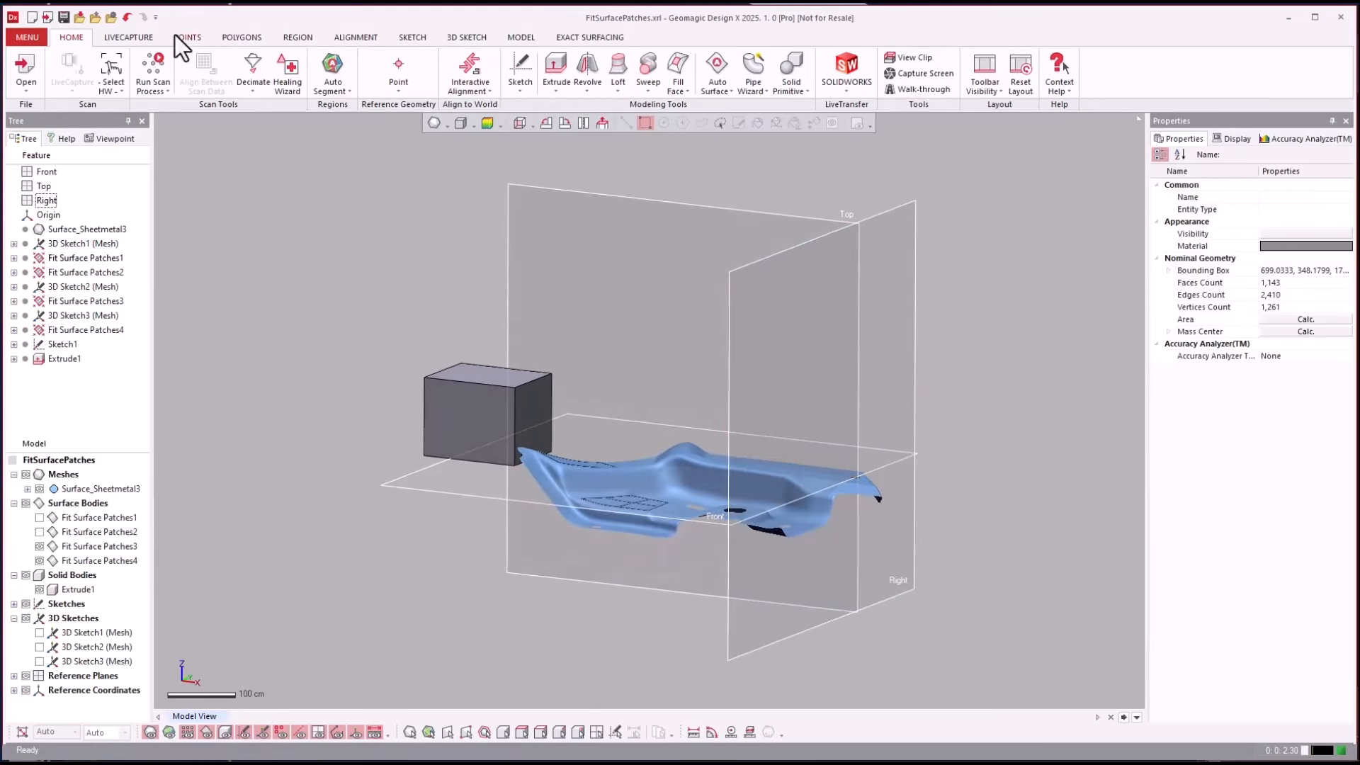
# Examine the list of selectable plug-in scanner hardware among both the Home and the LiveCapture tools without choosing a device
pyautogui.click(122, 90)
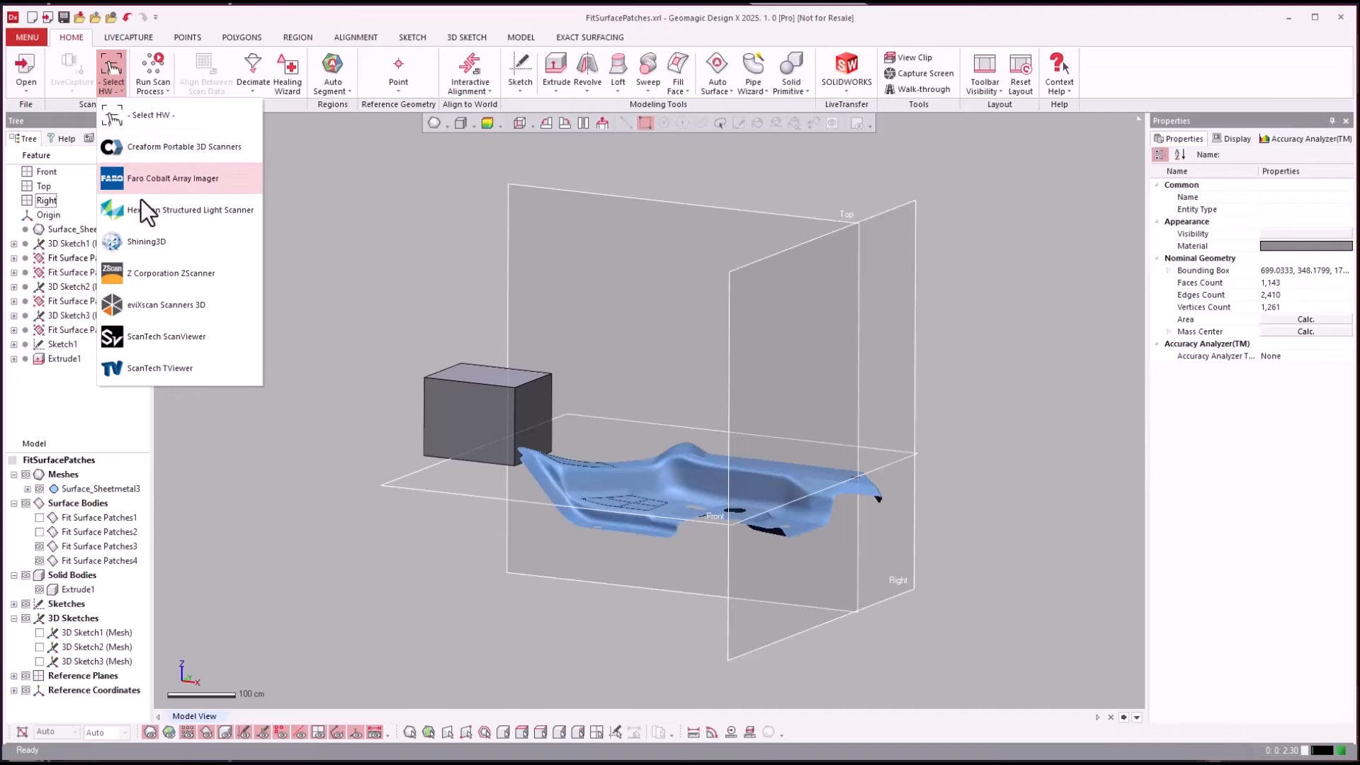
pyautogui.click(122, 94)
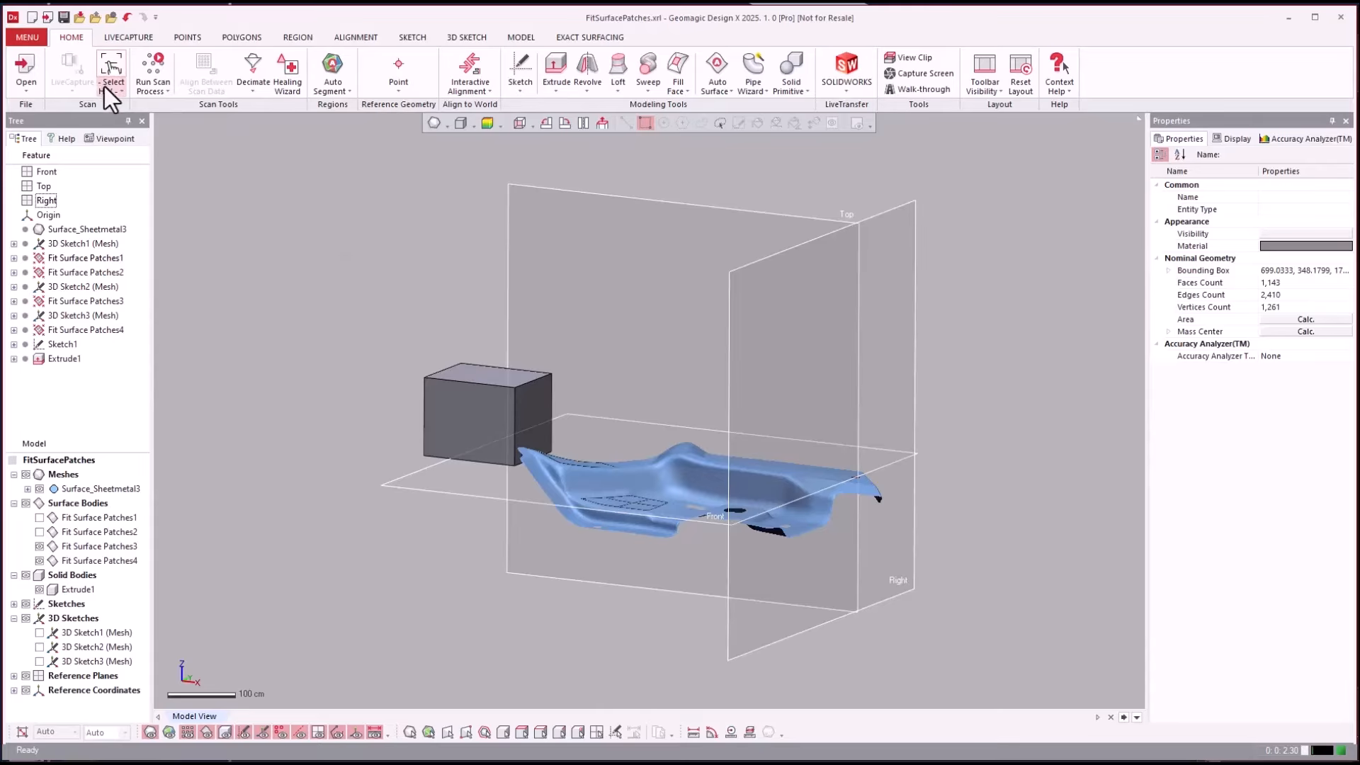
pyautogui.click(122, 91)
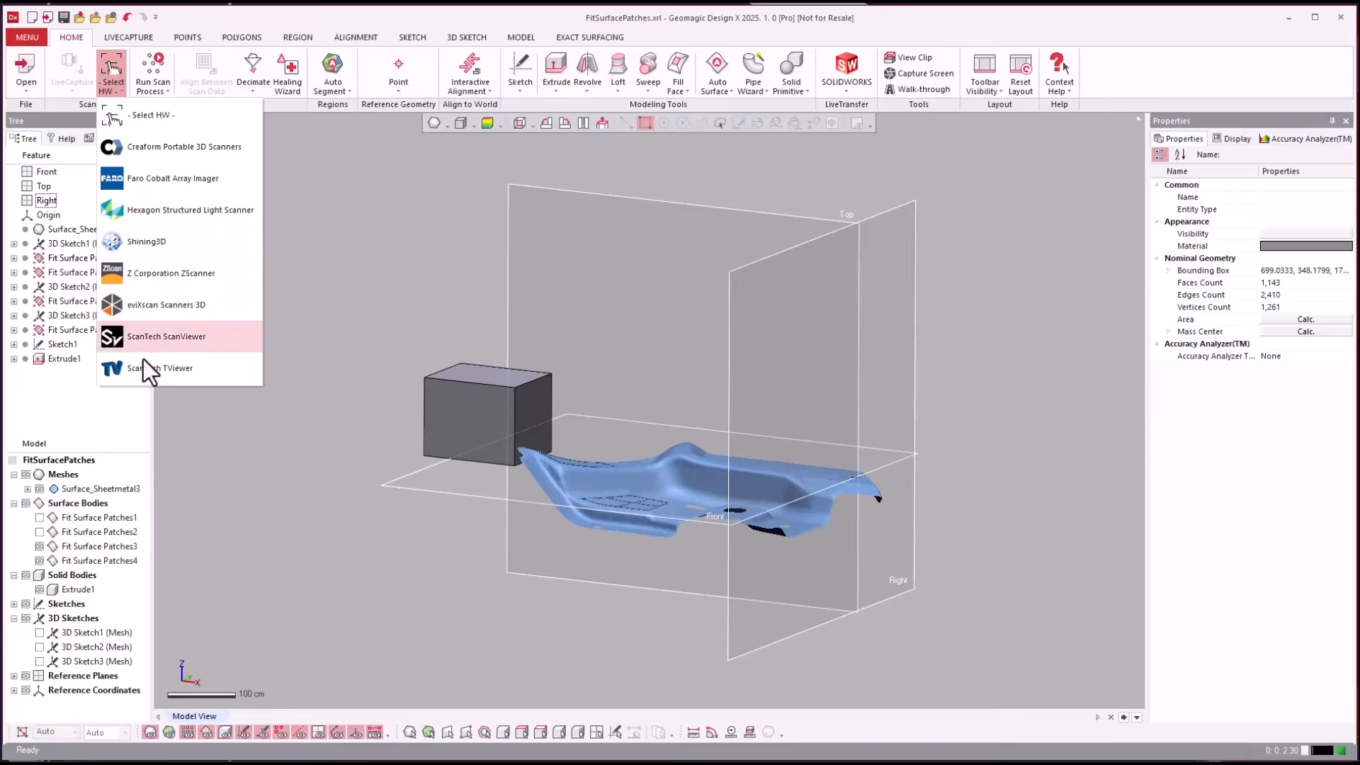
pyautogui.click(384, 214)
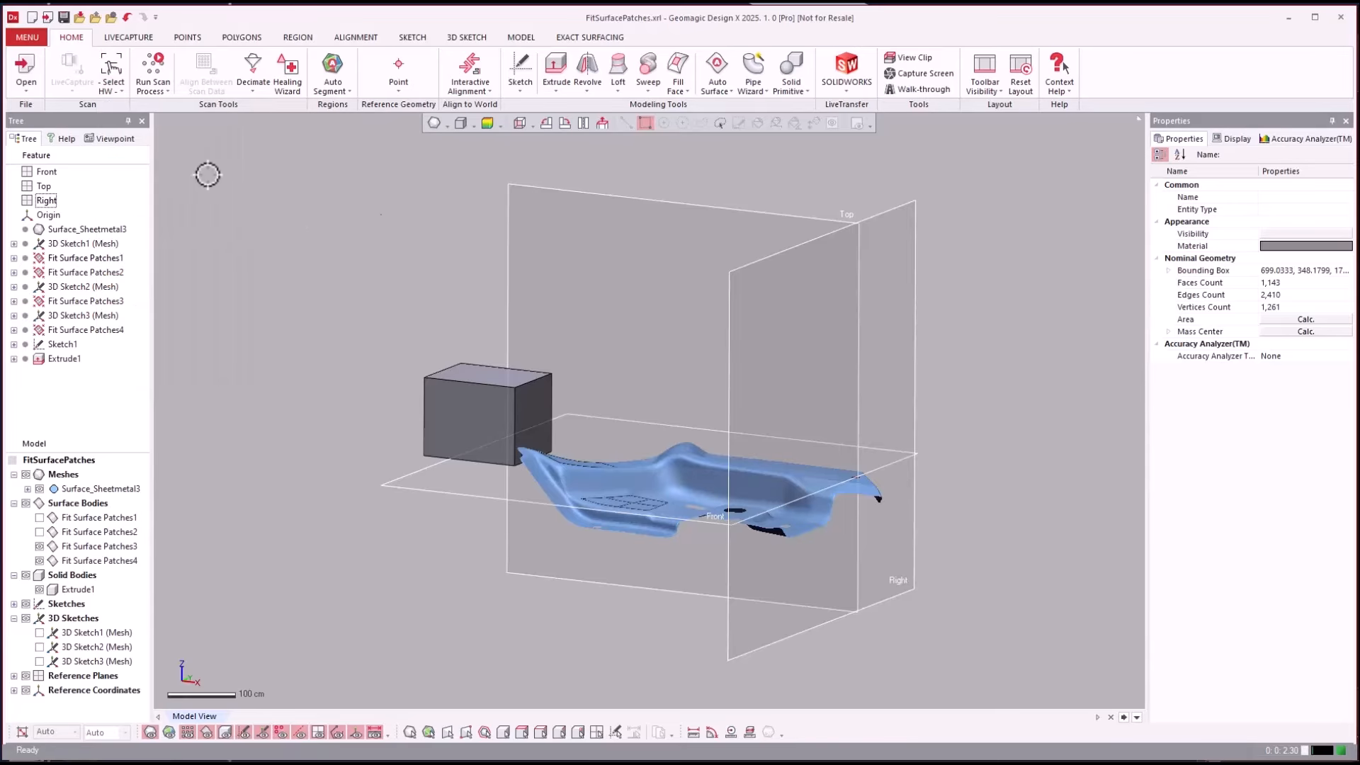
pyautogui.click(122, 91)
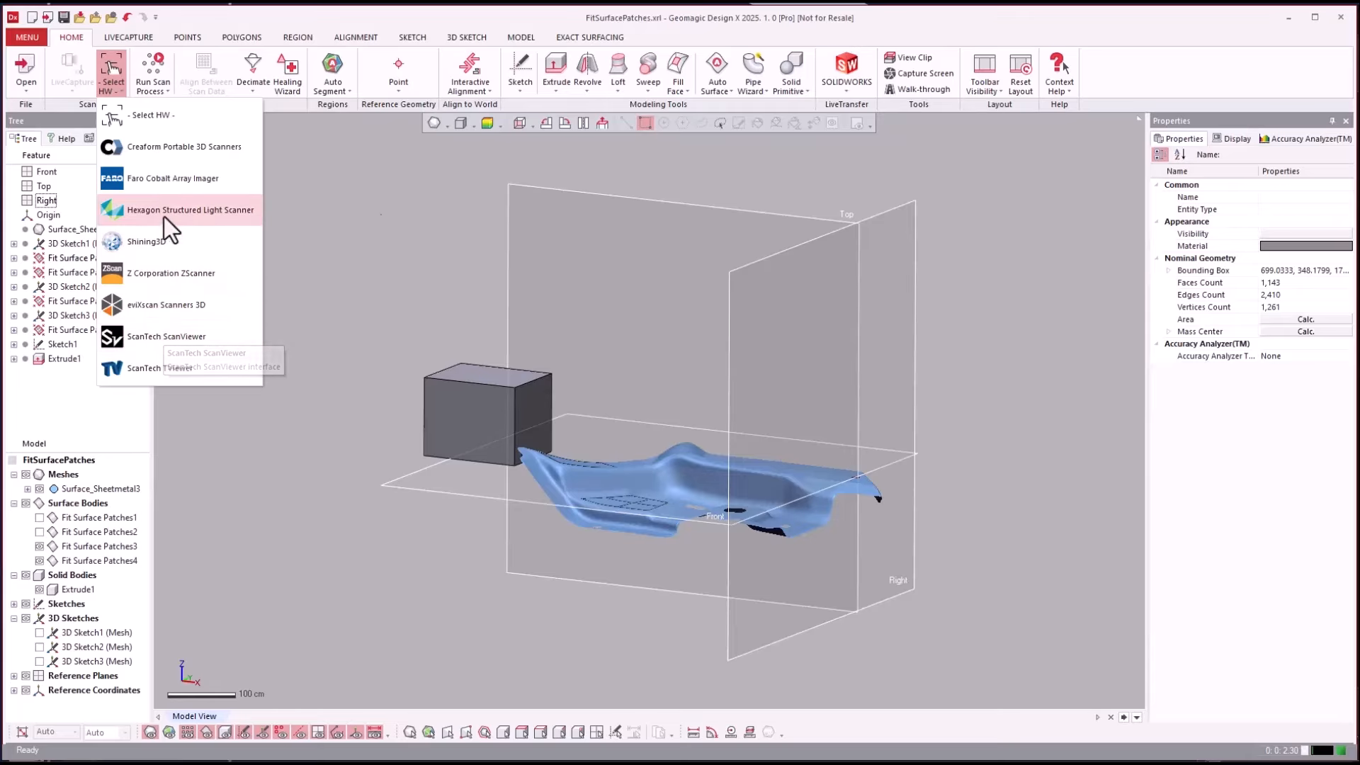
pyautogui.click(105, 61)
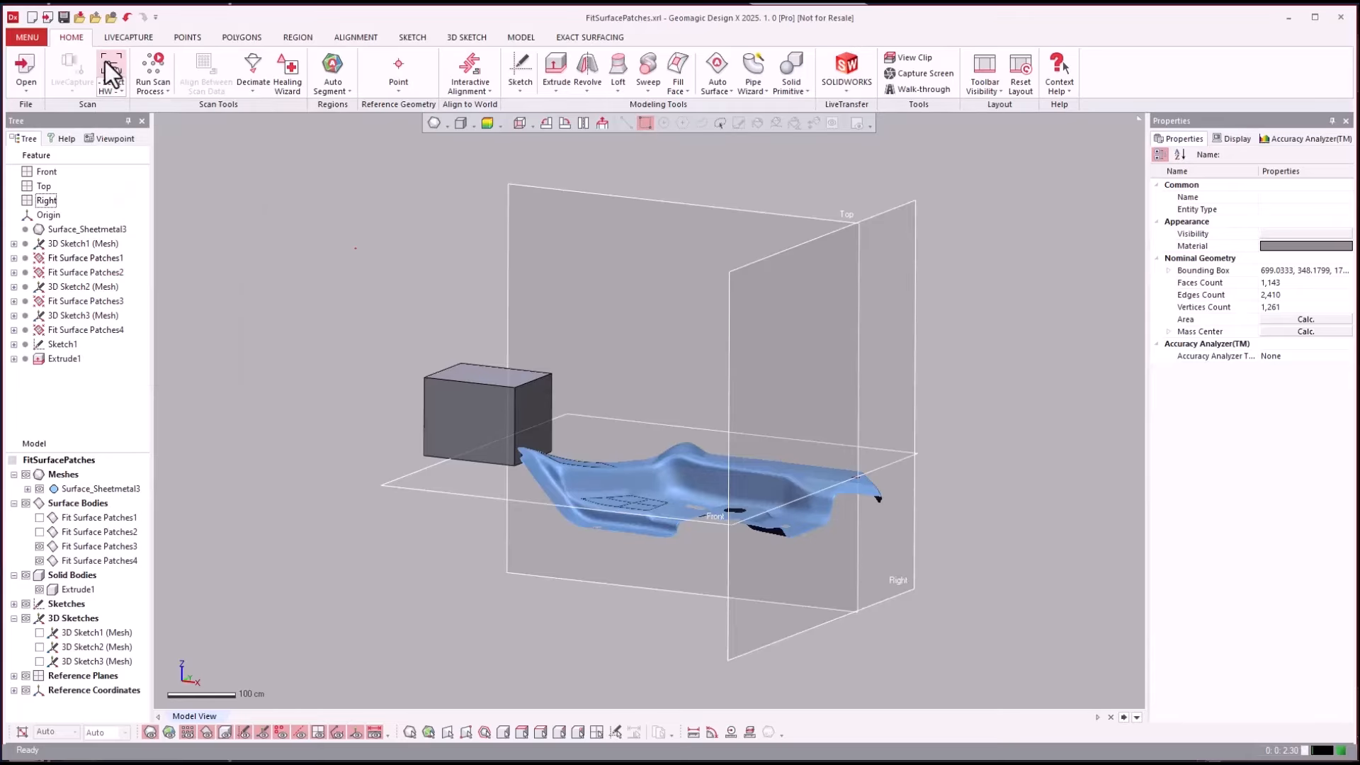
pyautogui.click(126, 37)
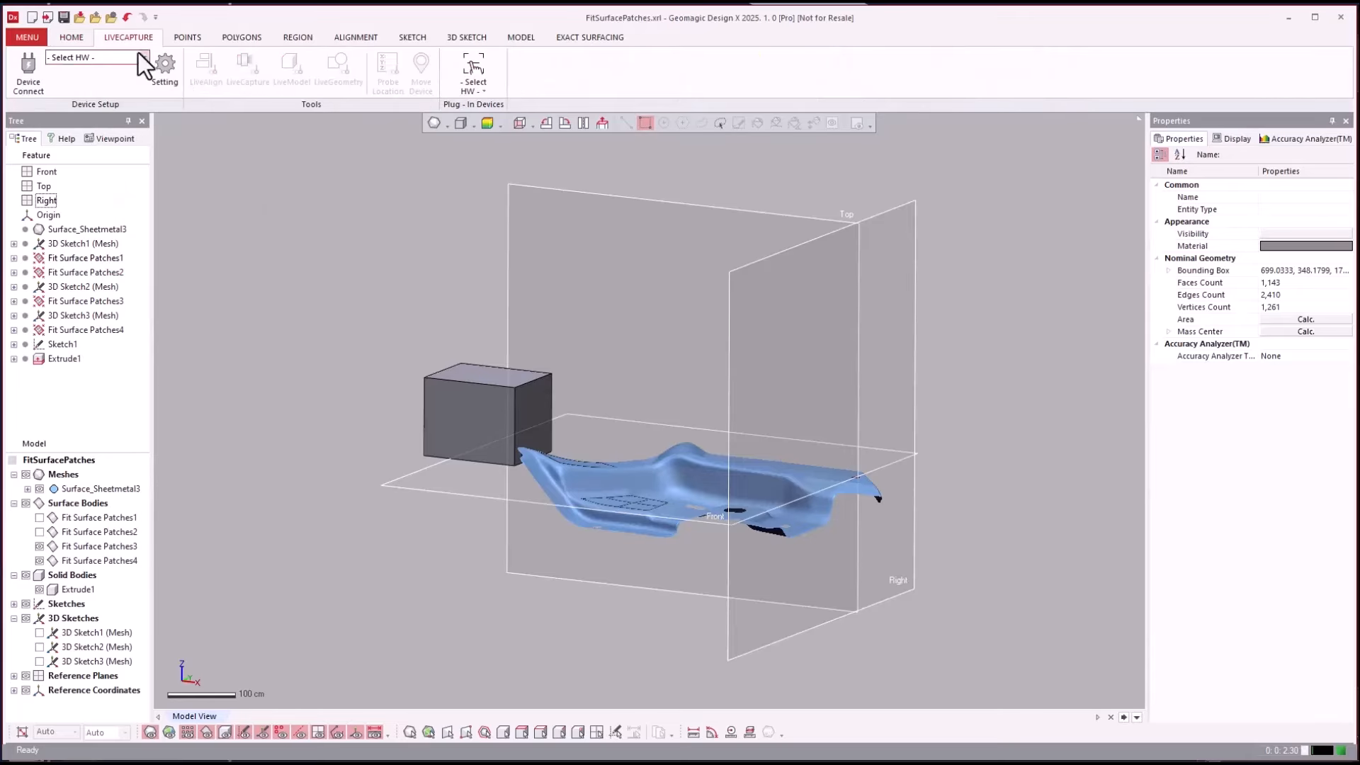
pyautogui.click(475, 87)
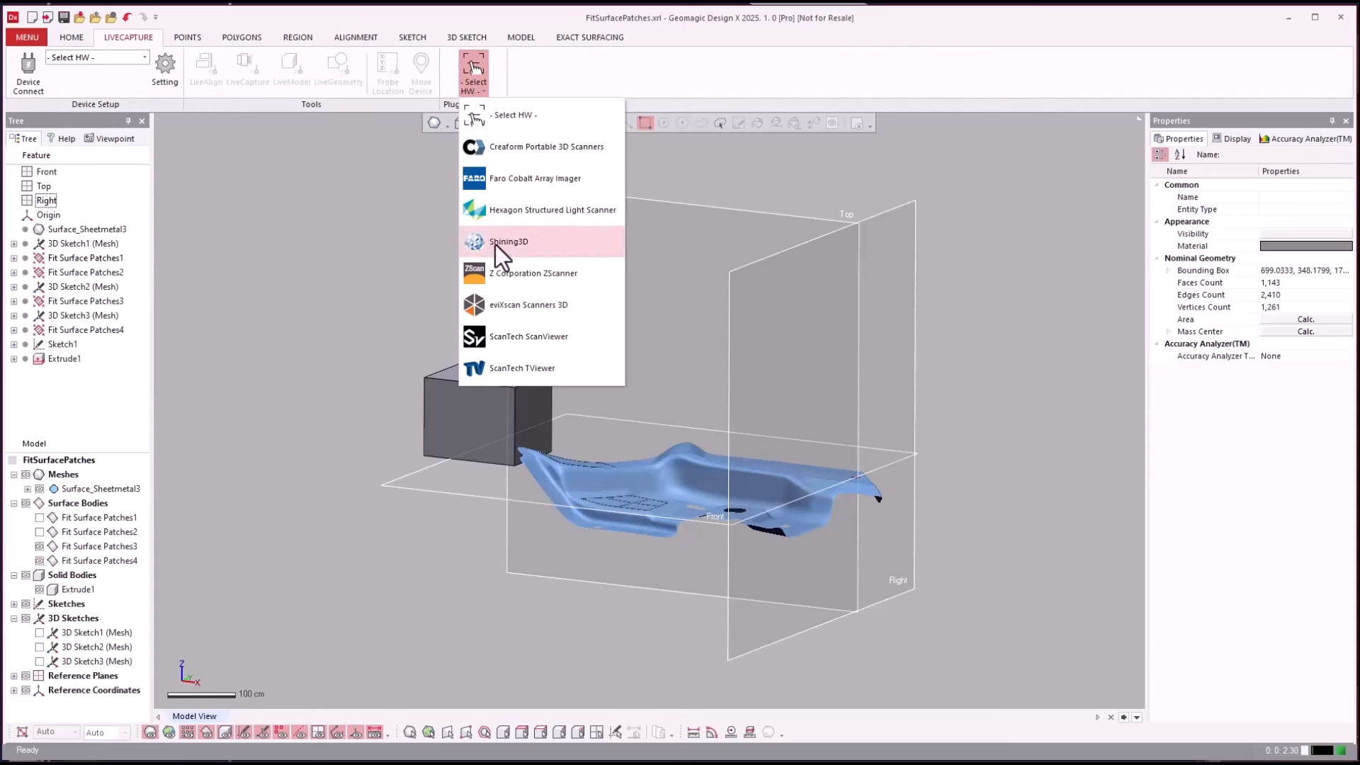
pyautogui.click(283, 267)
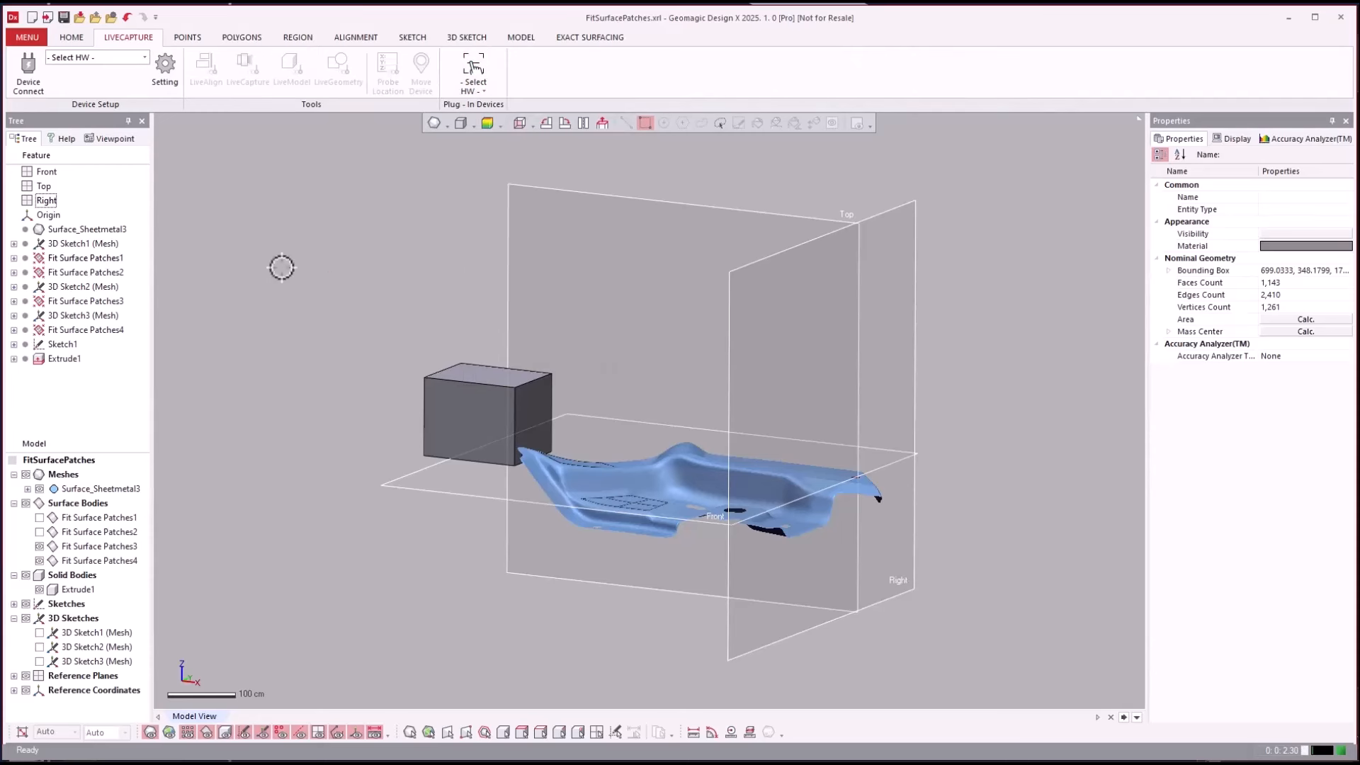
# Review the Scanner Direct Control and Live Capture device entries in the Hardware preferences, and close the preferences without changes
pyautogui.click(28, 37)
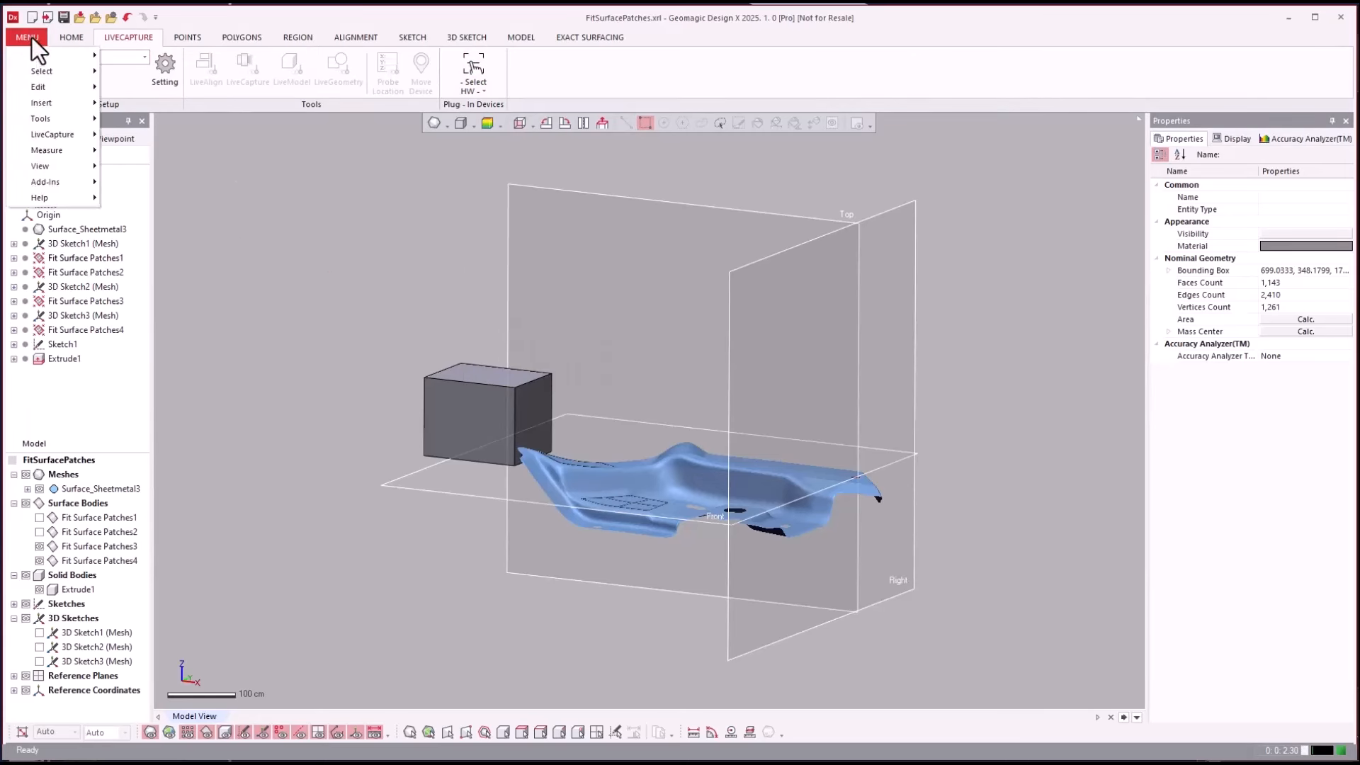
pyautogui.moveTo(57, 62)
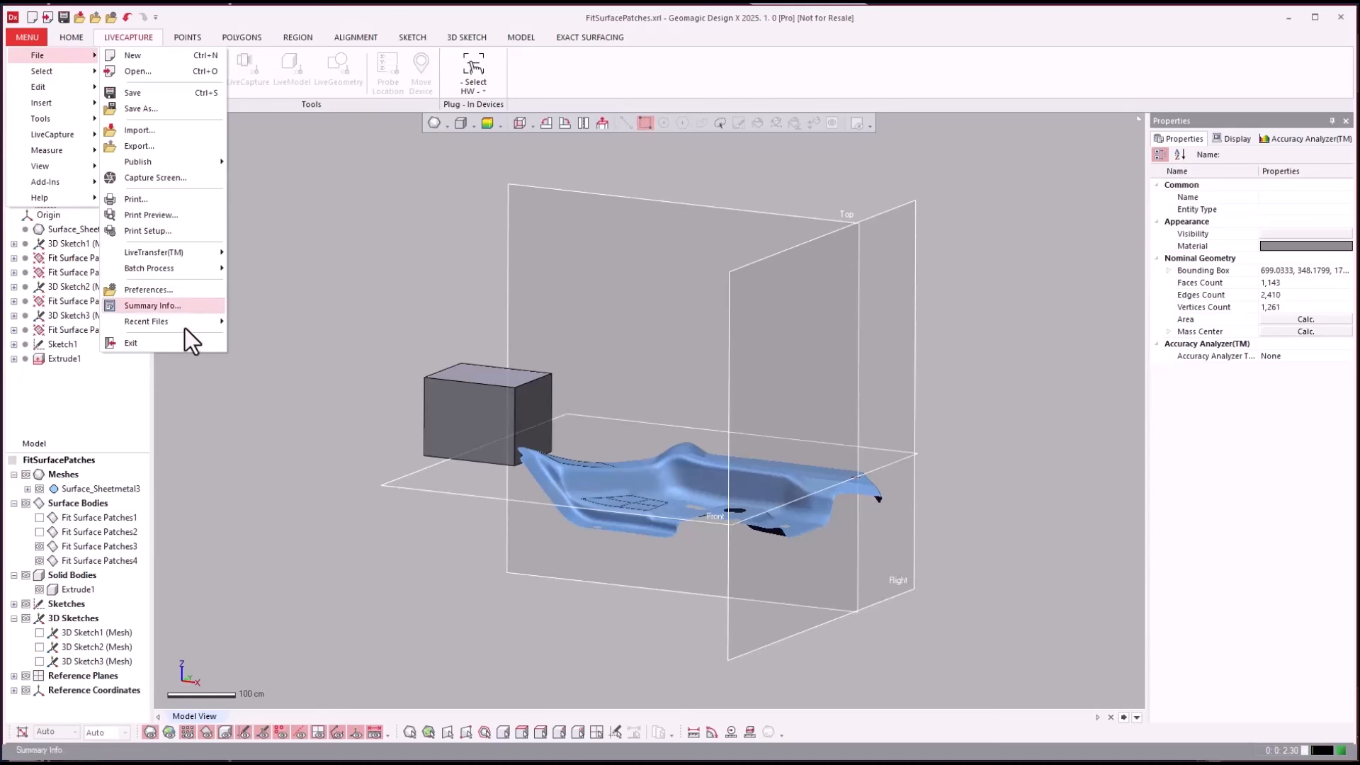
pyautogui.click(153, 292)
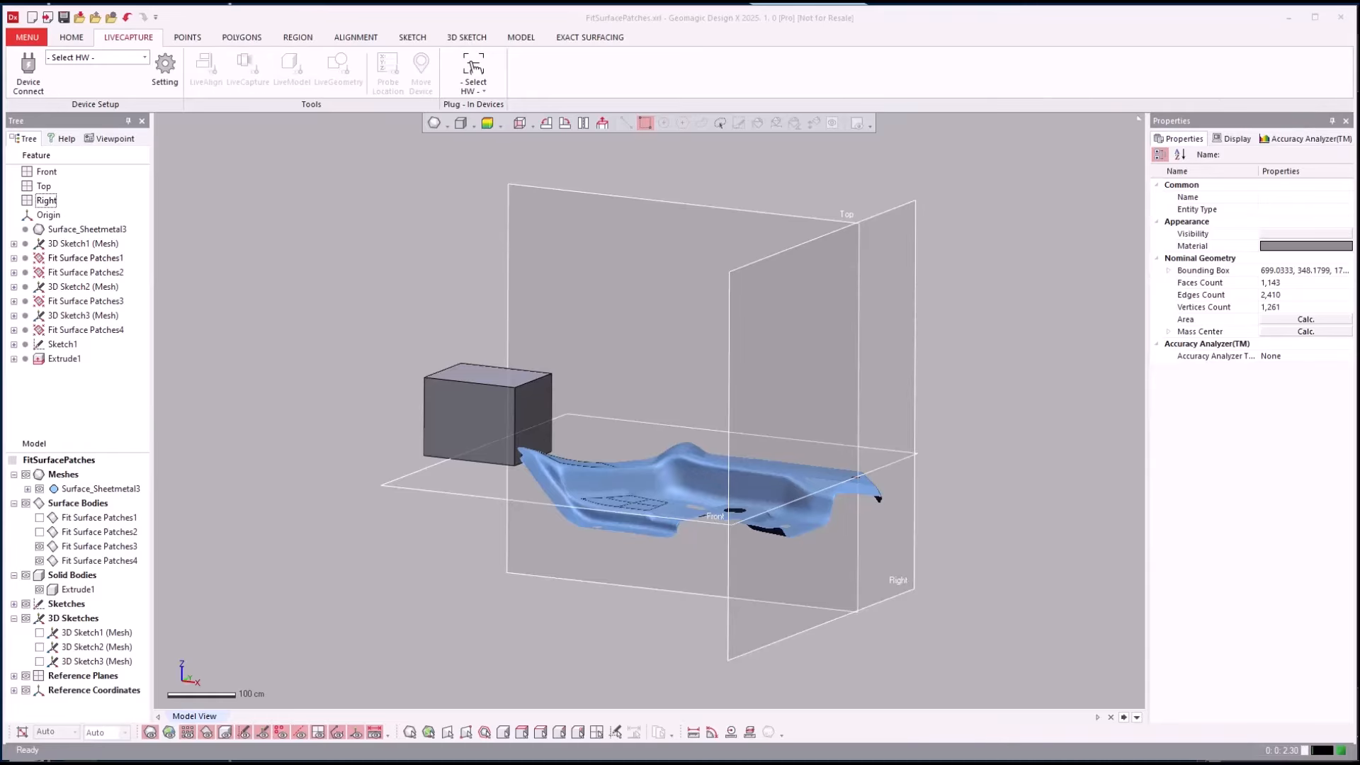
pyautogui.moveTo(800, 126); pyautogui.dragTo(502, 202)
pyautogui.click(508, 224)
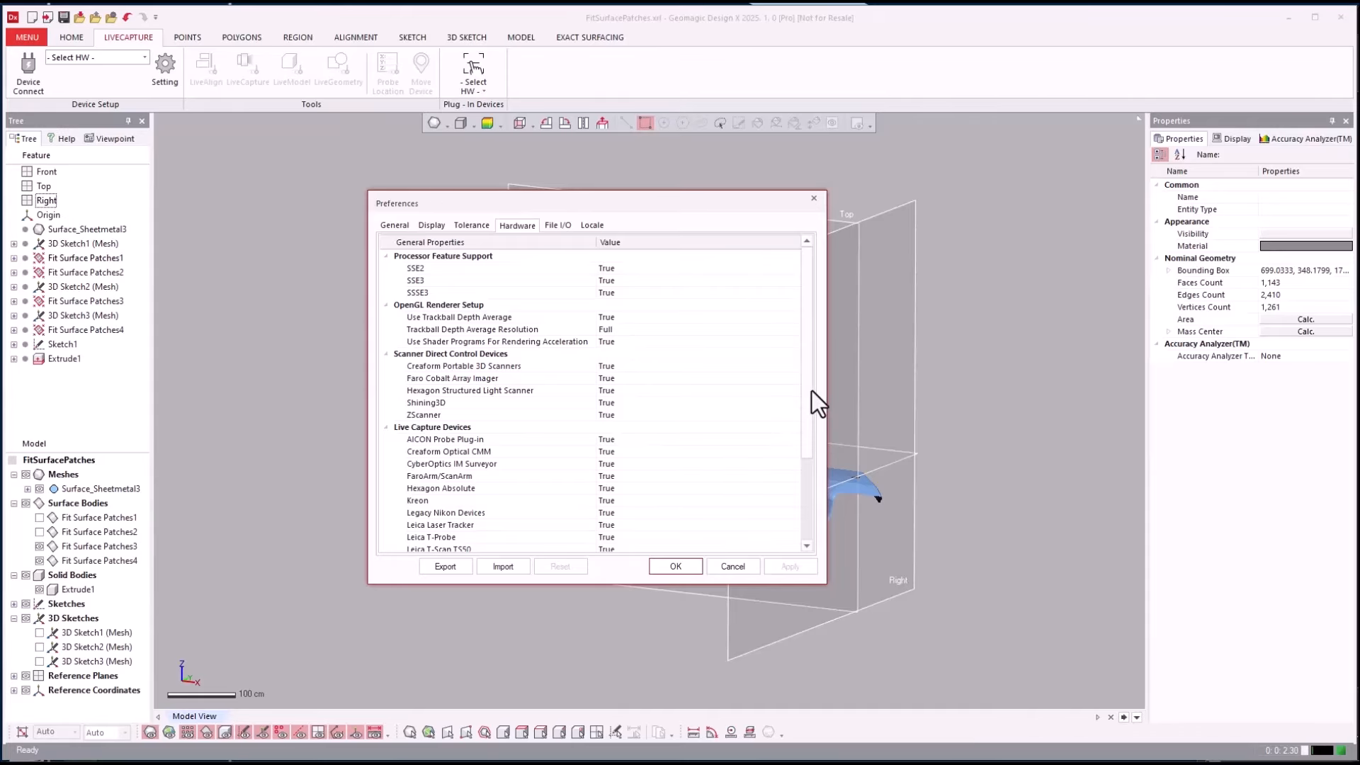
pyautogui.moveTo(808, 396); pyautogui.dragTo(819, 483)
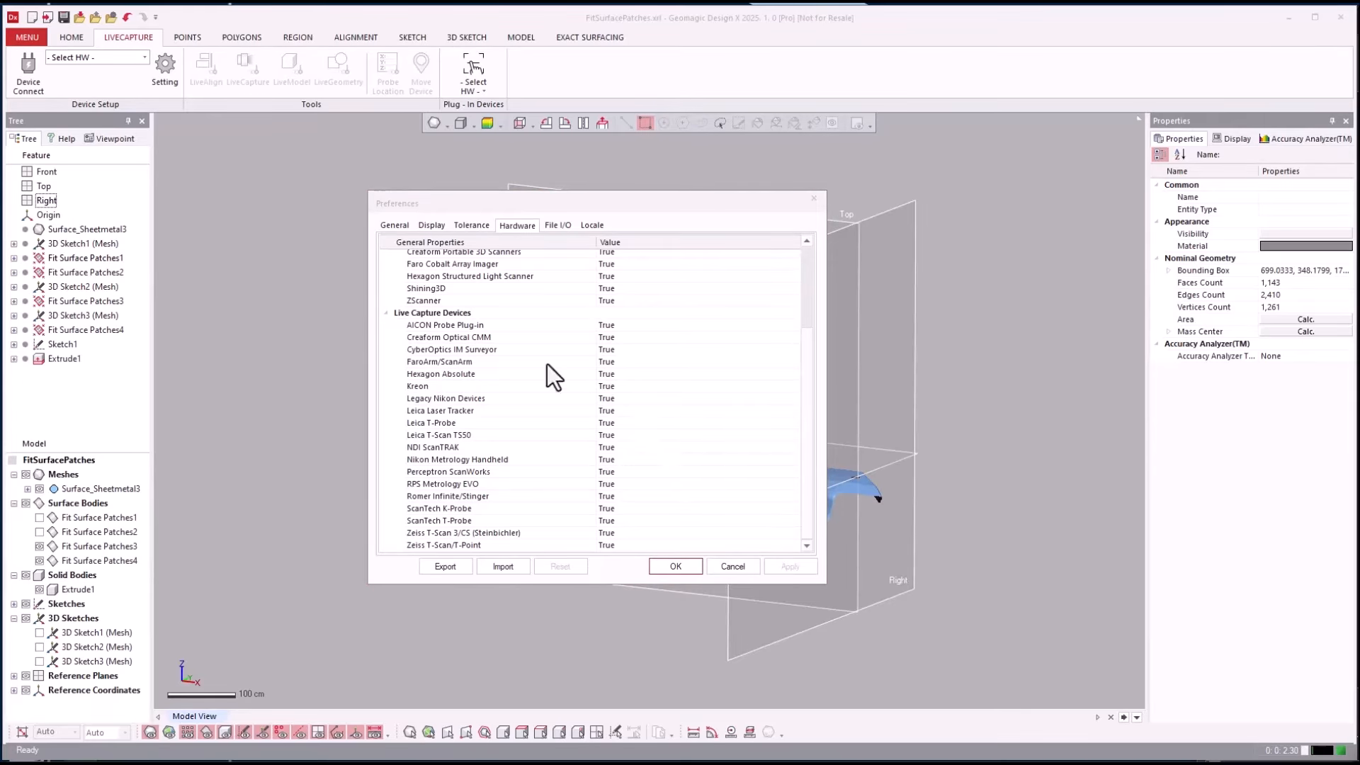
pyautogui.click(449, 363)
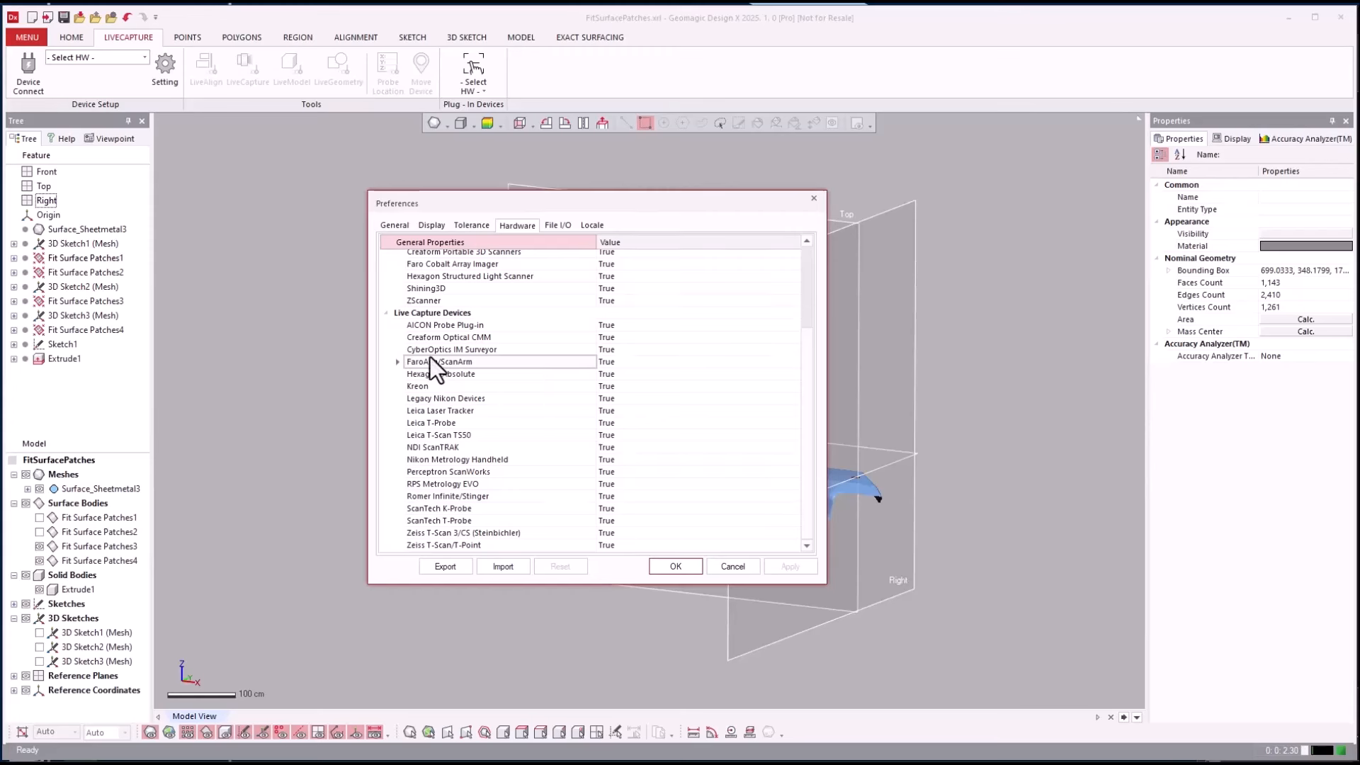
pyautogui.click(878, 499)
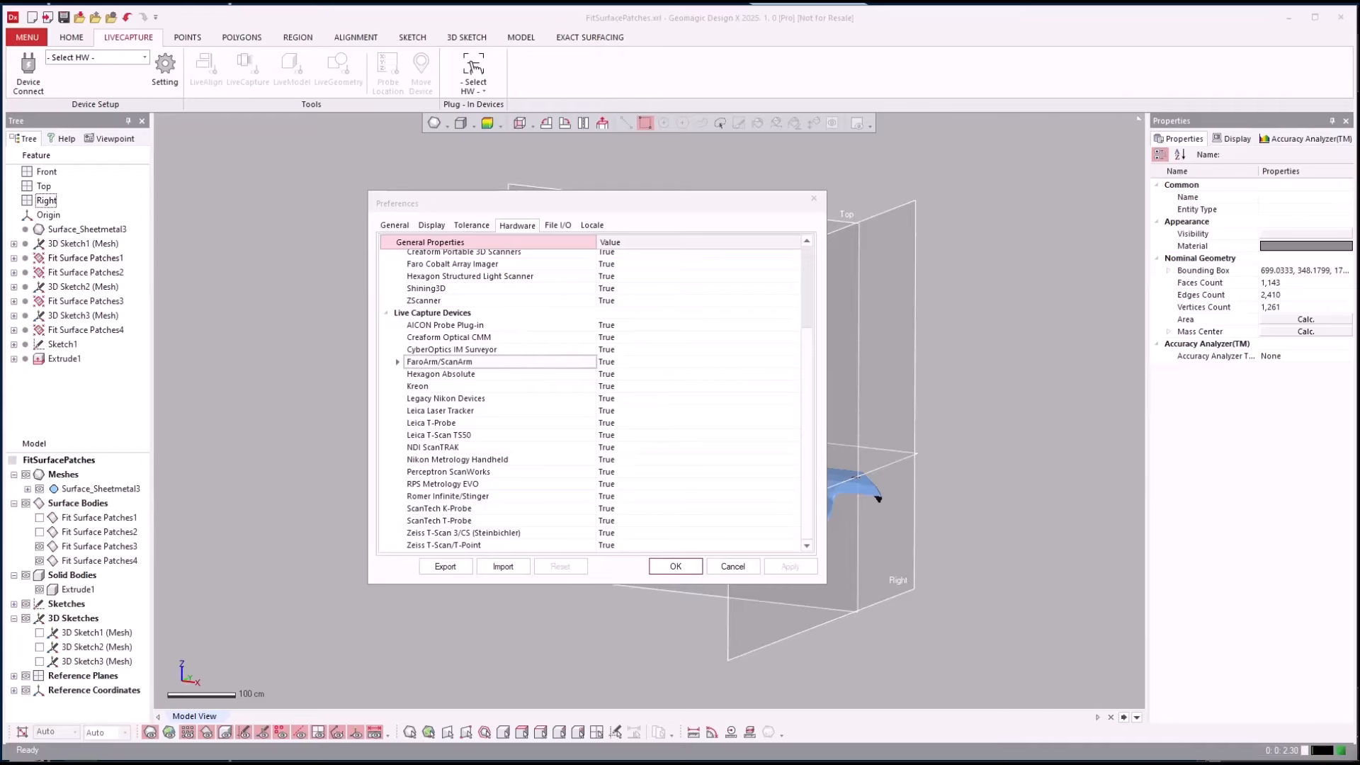
pyautogui.click(720, 569)
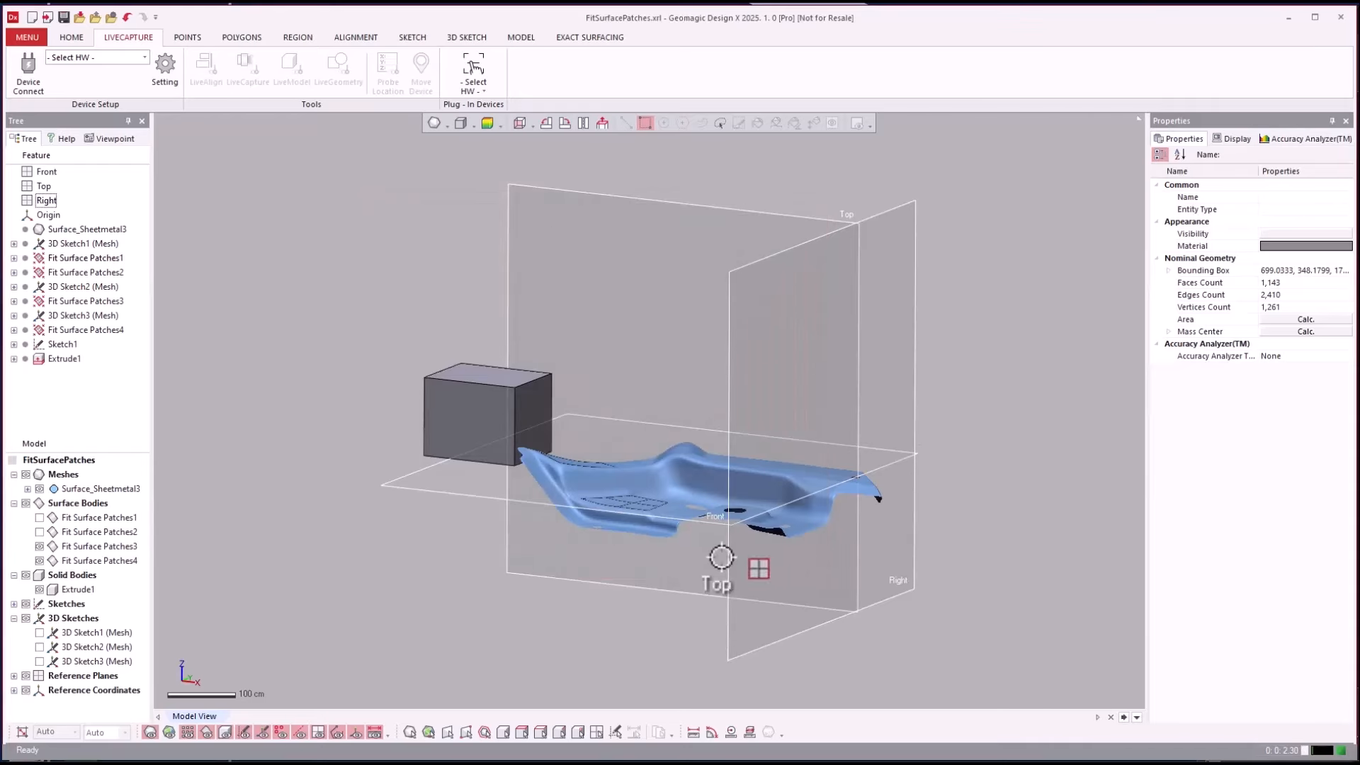
# Examine the toolbar and panel visibility options and the ribbon customization options
pyautogui.click(74, 36)
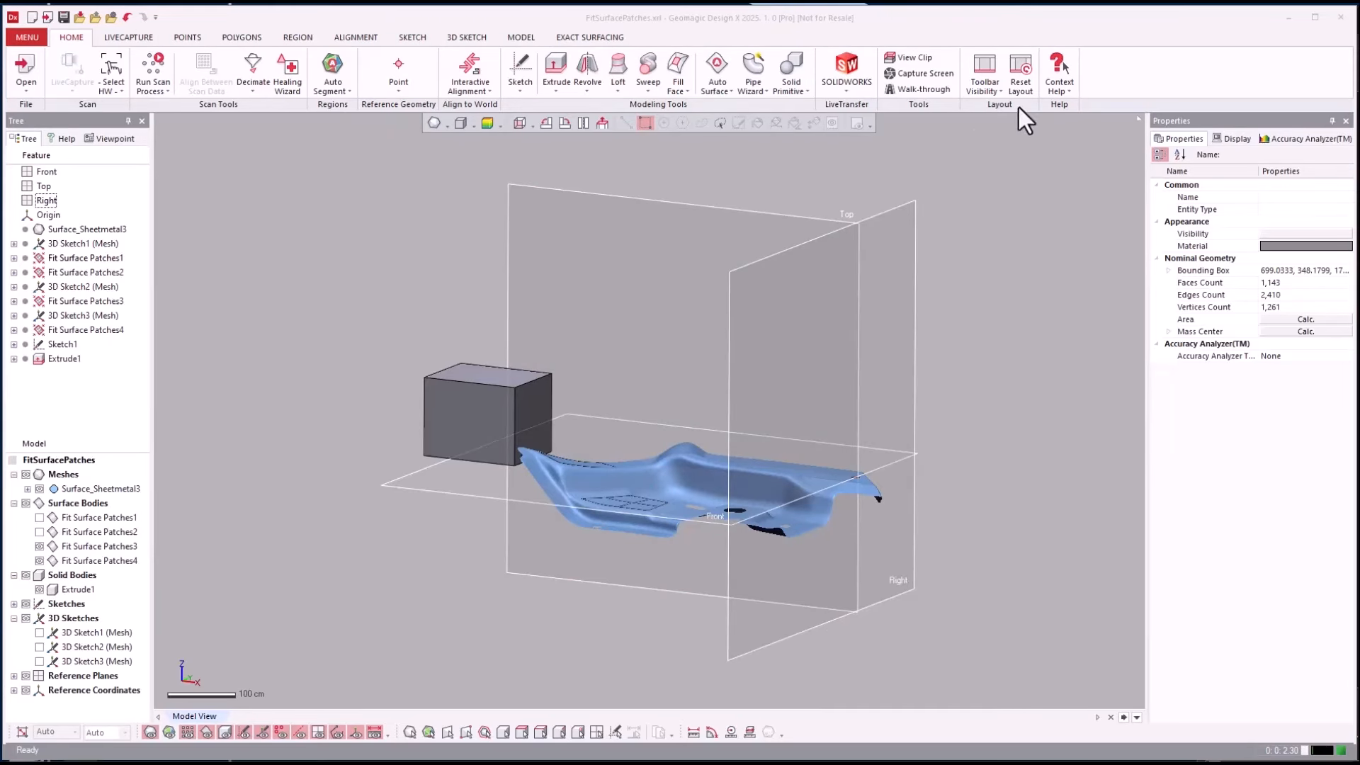
pyautogui.click(1003, 91)
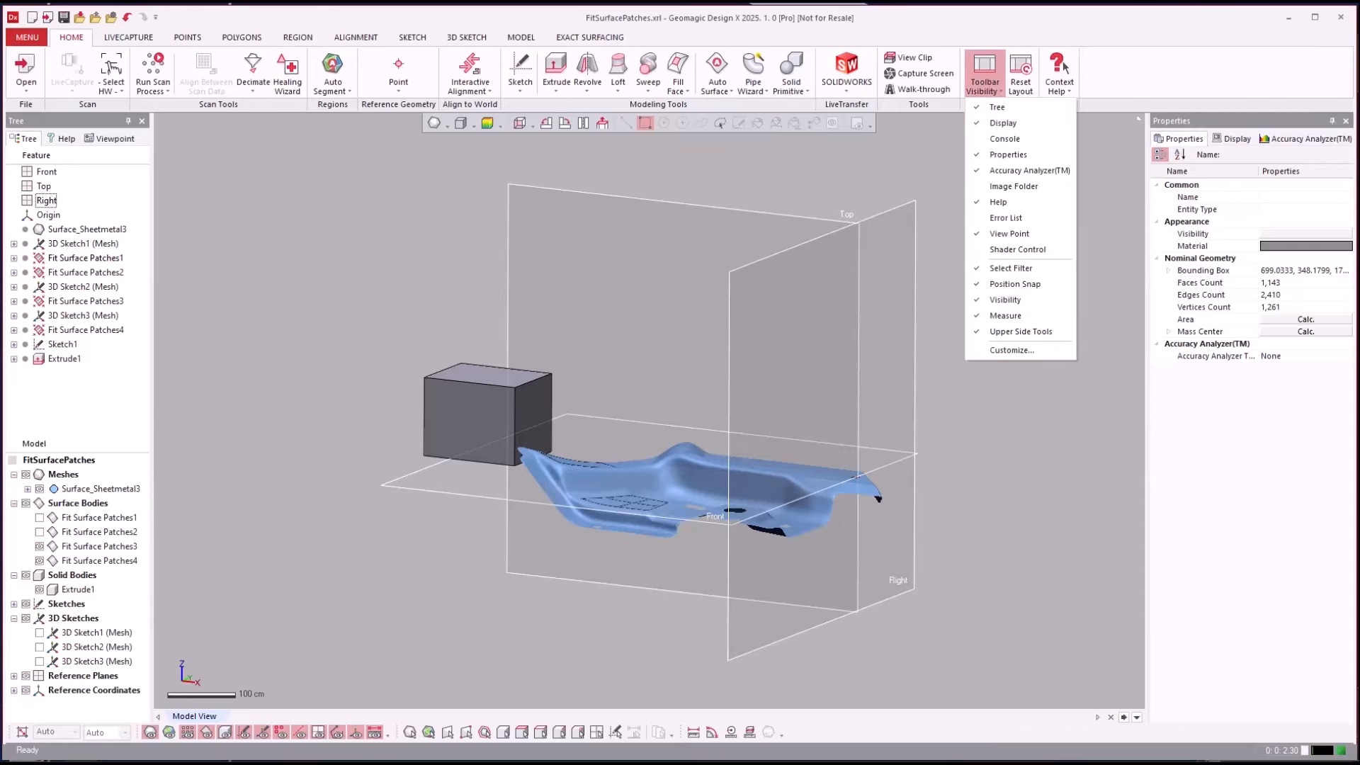
pyautogui.rightClick(932, 727)
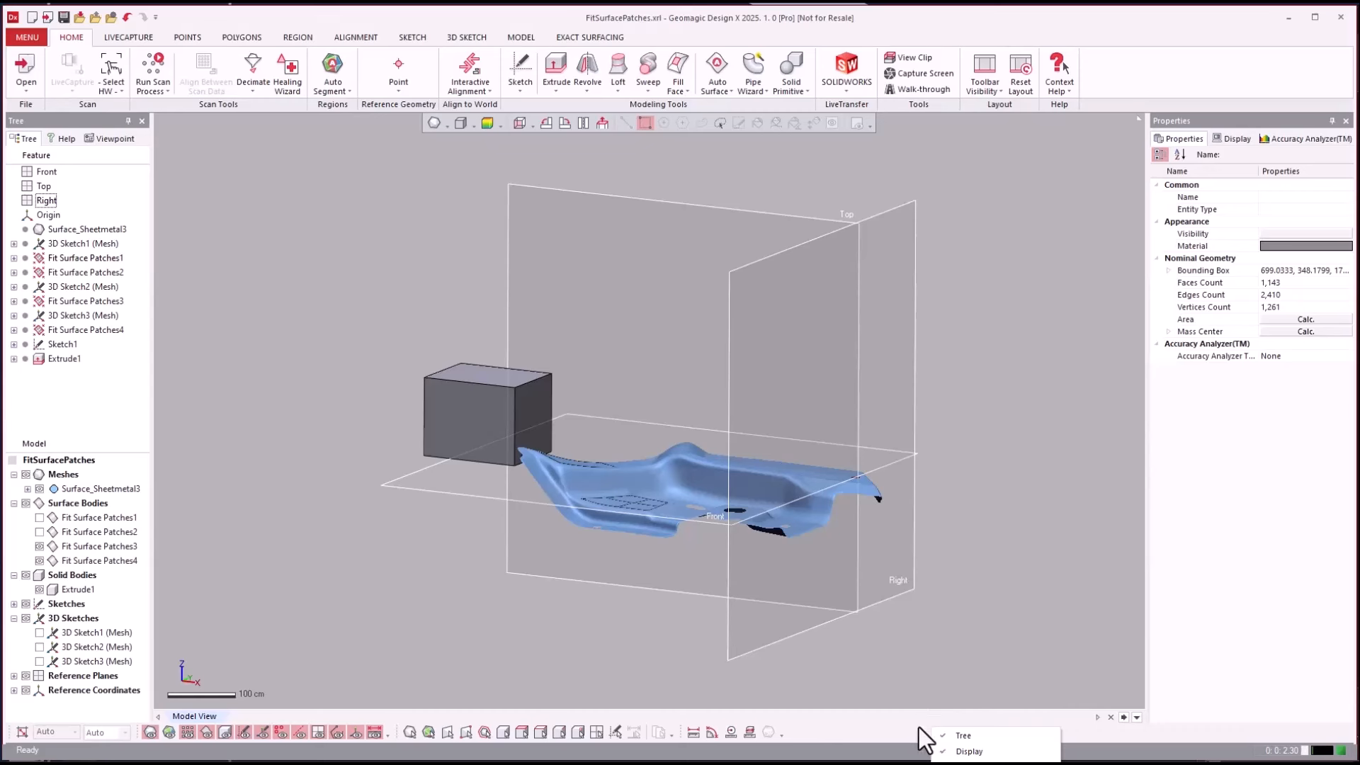
pyautogui.rightClick(920, 728)
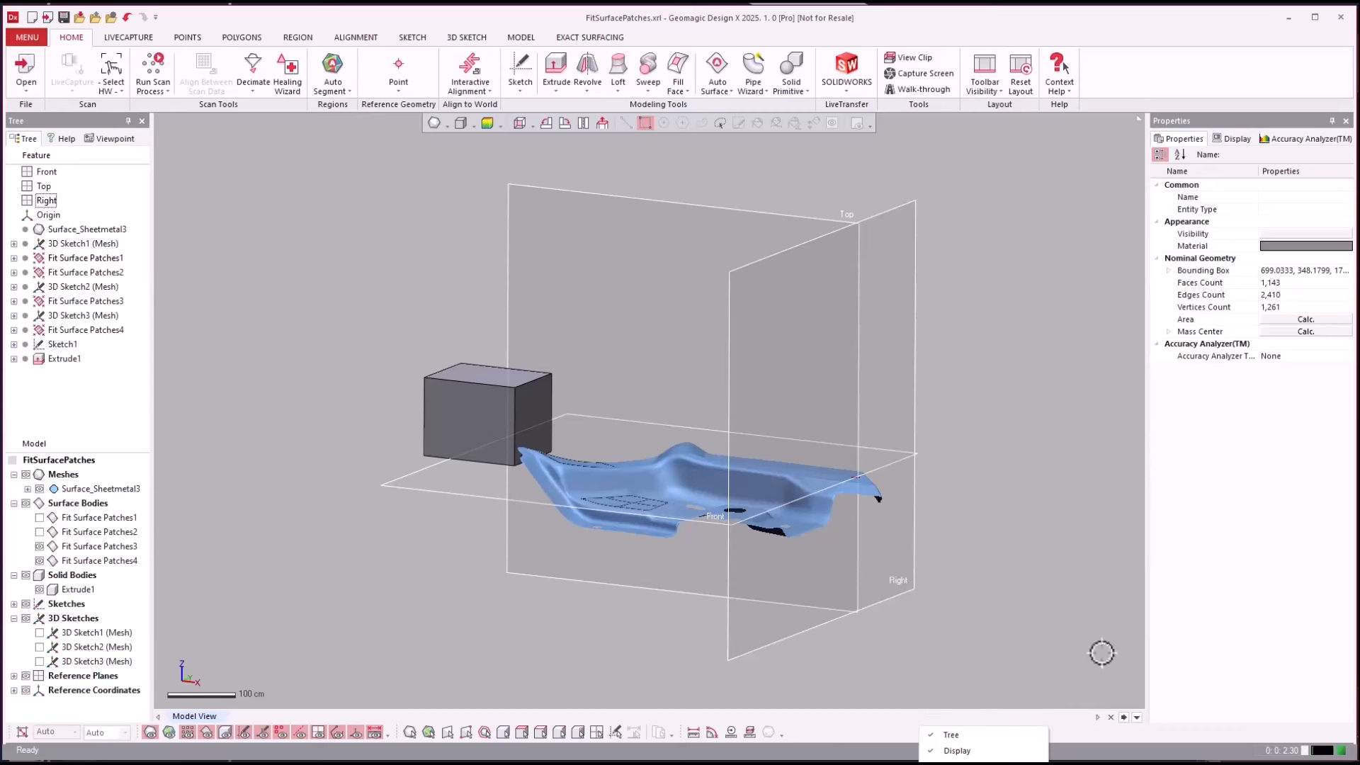
pyautogui.rightClick(1112, 104)
pyautogui.click(1110, 75)
pyautogui.rightClick(1109, 75)
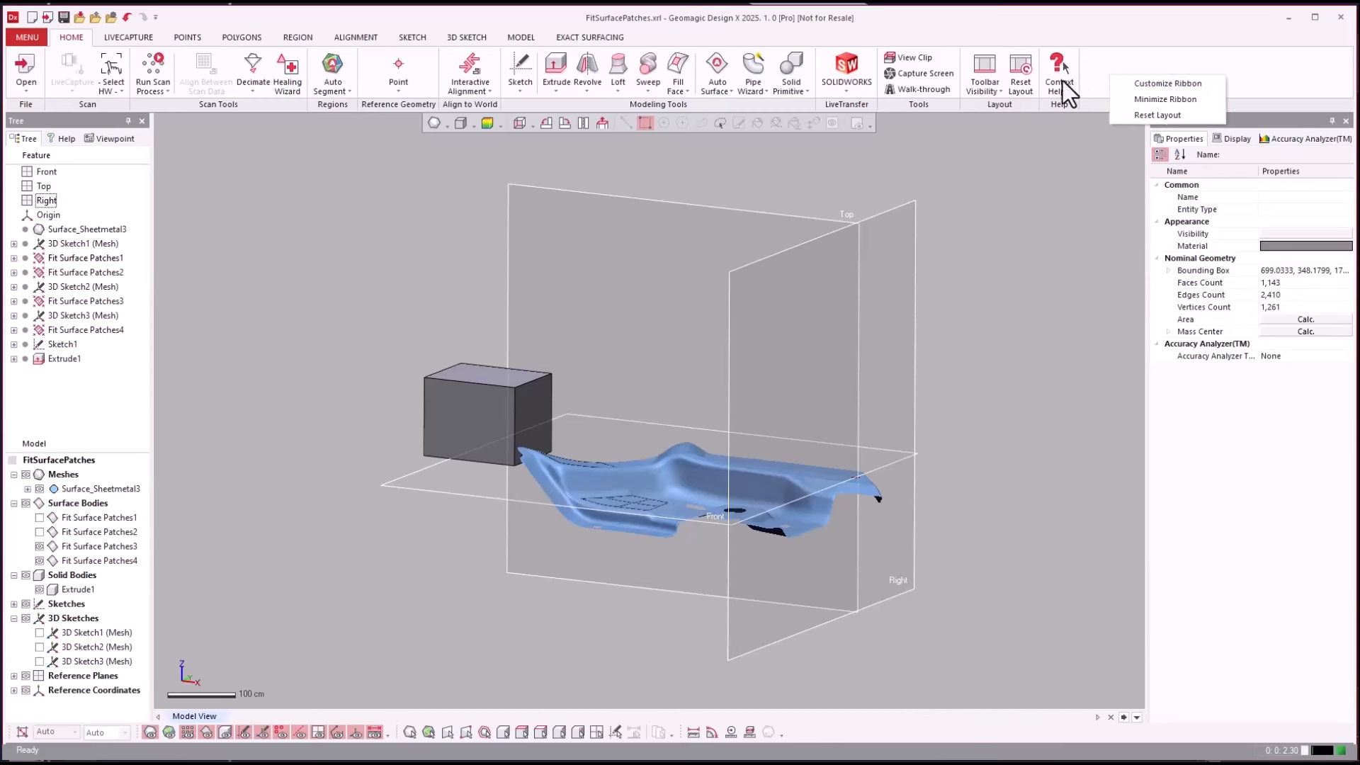
pyautogui.click(998, 89)
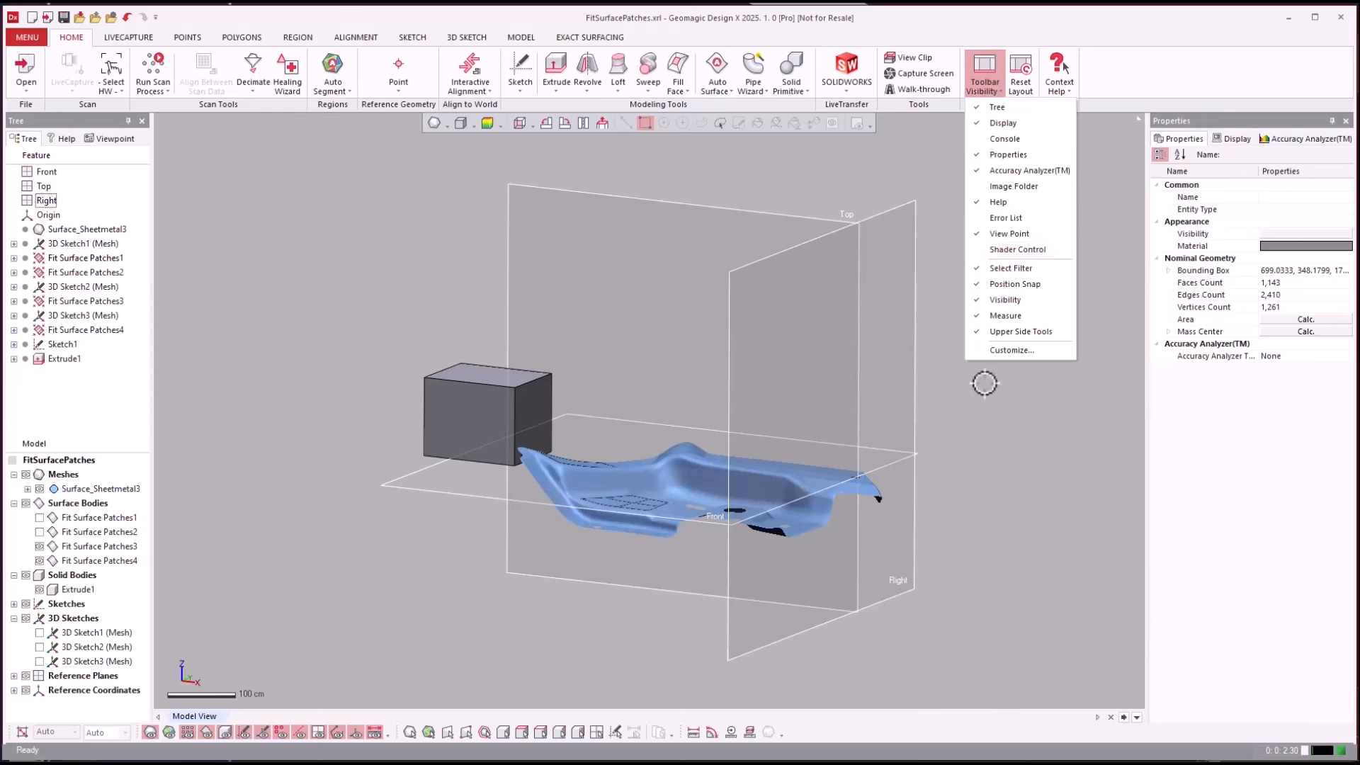
pyautogui.click(989, 202)
# Reset the visibility and position of all toolbars and panels to the default layout
pyautogui.click(1036, 95)
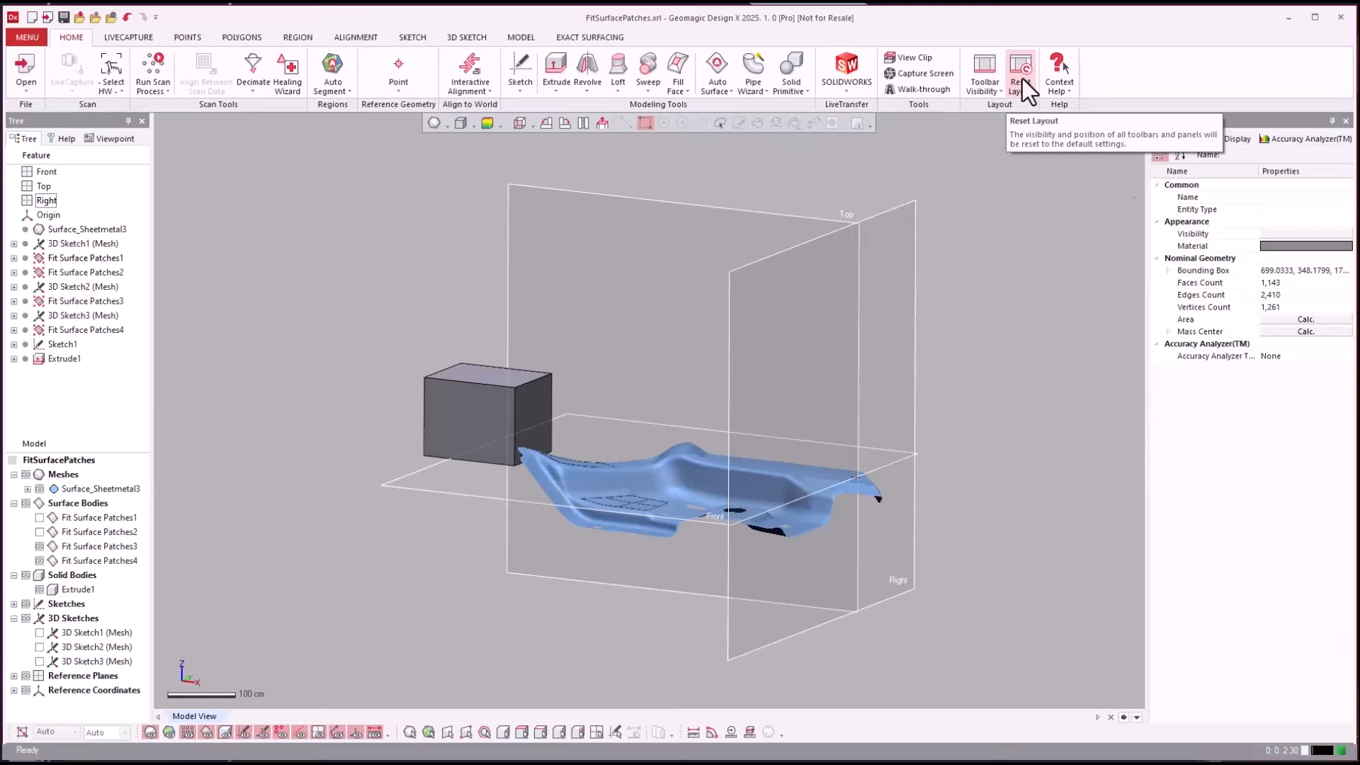
pyautogui.click(1022, 78)
pyautogui.click(1023, 75)
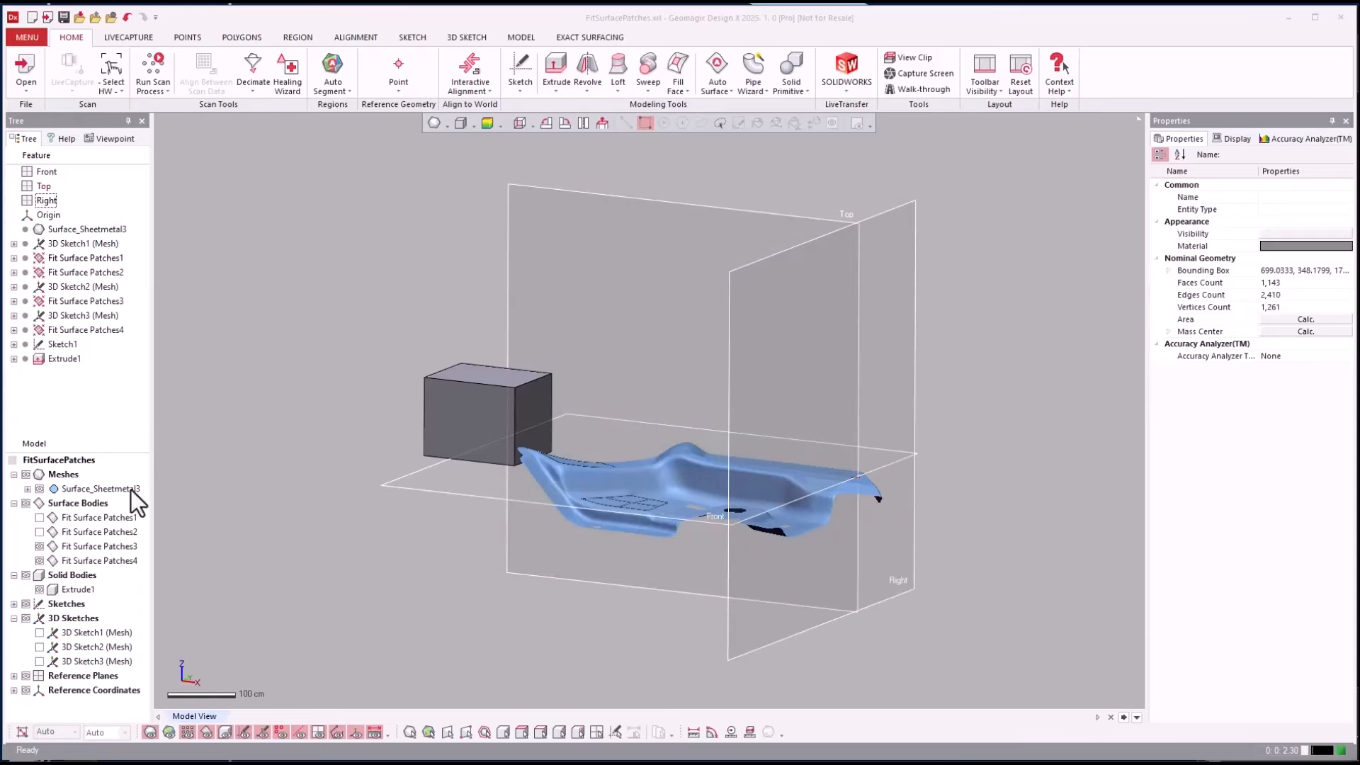
# Inspect the properties and available commands of the Surface_Sheetmetal3 mesh, and clear the selection
pyautogui.click(74, 486)
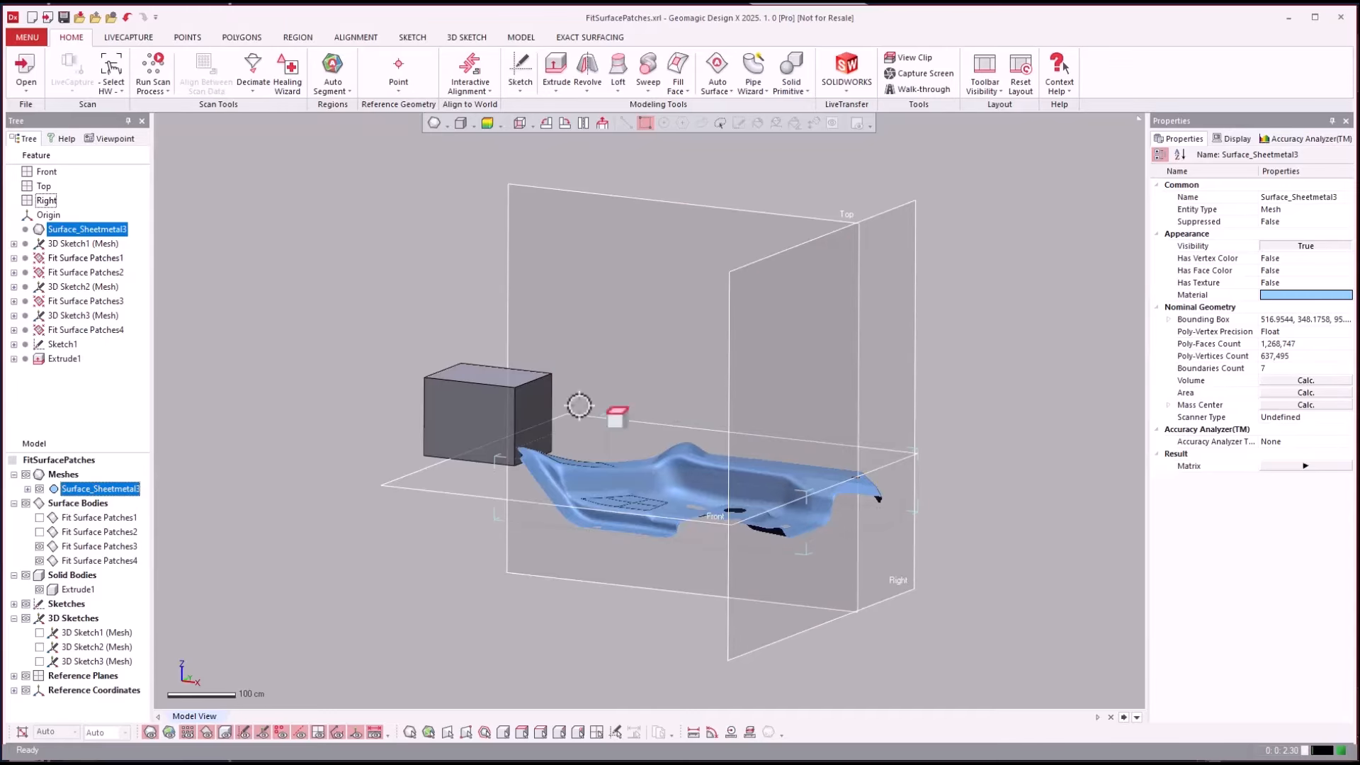
pyautogui.rightClick(86, 486)
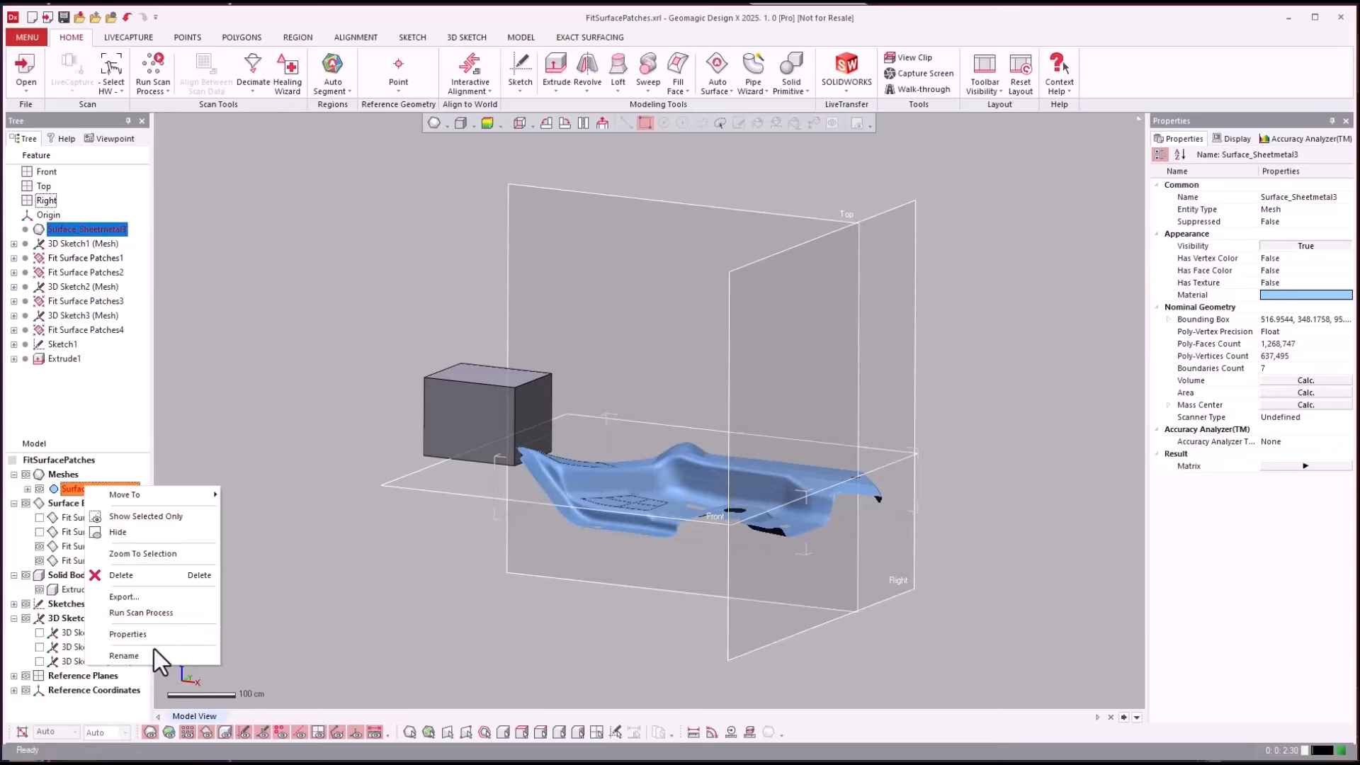
pyautogui.click(185, 656)
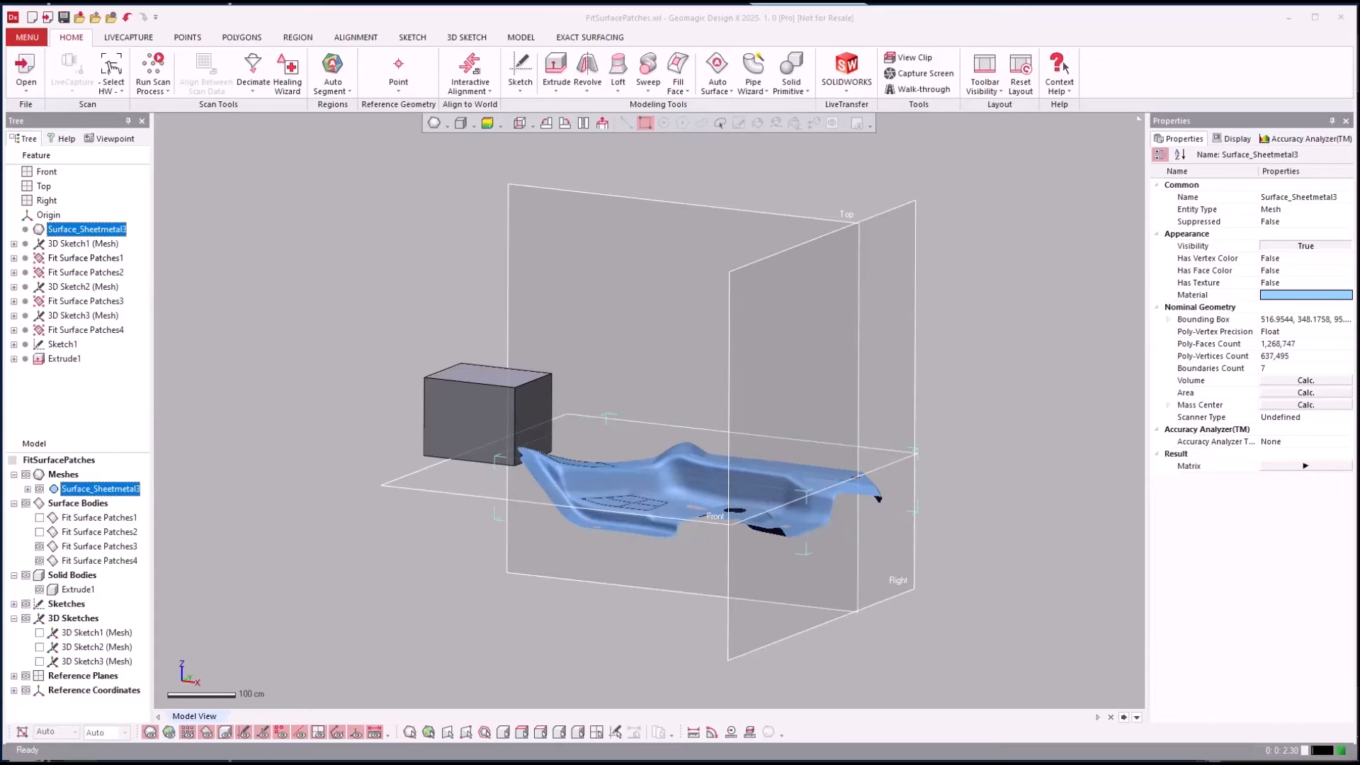
pyautogui.click(1070, 565)
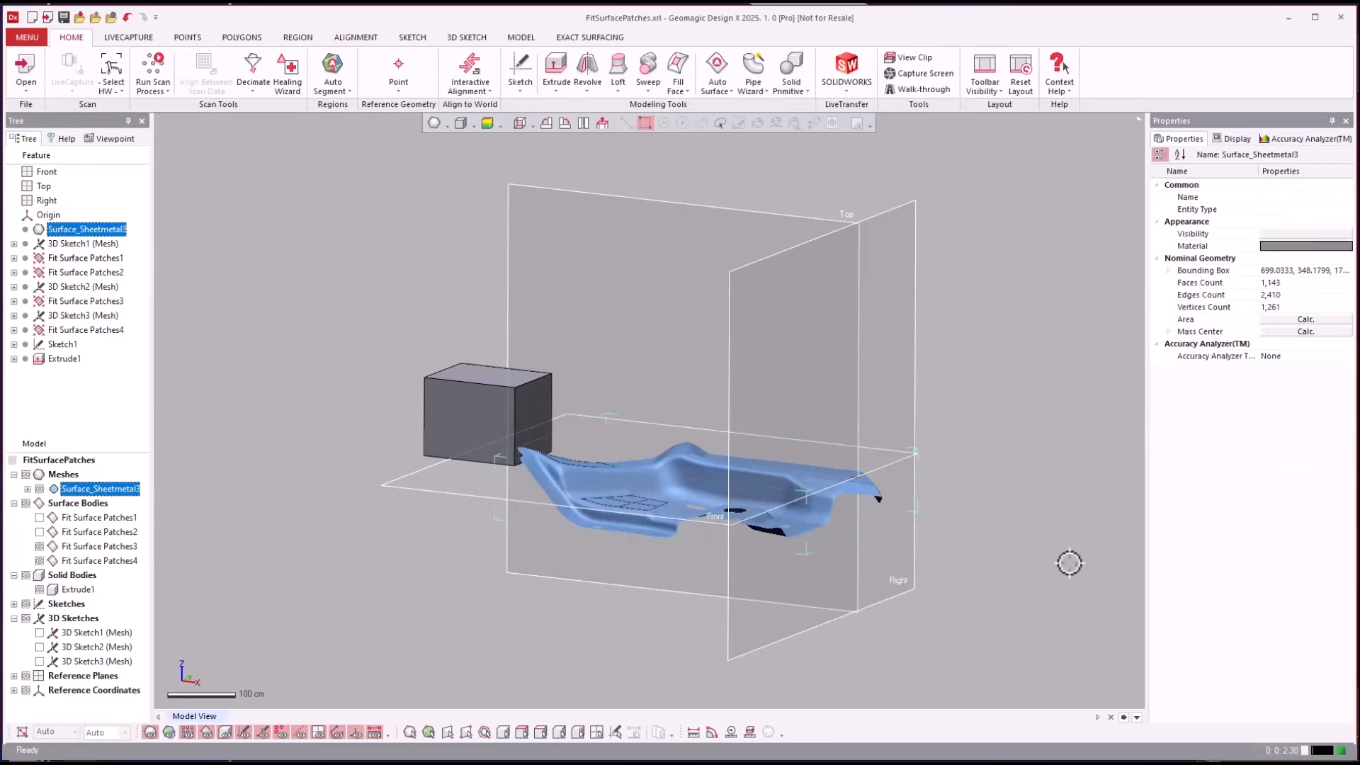
pyautogui.scroll(1, 1024, 557)
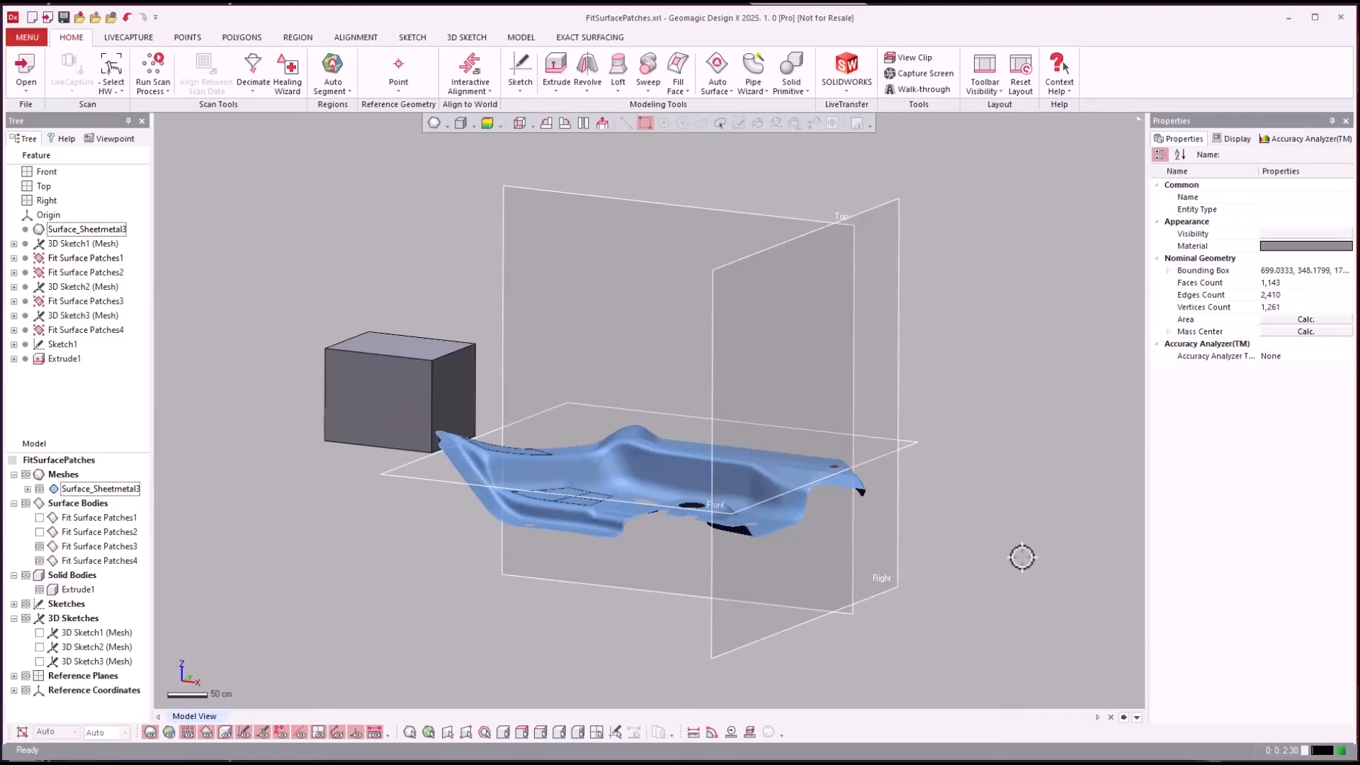